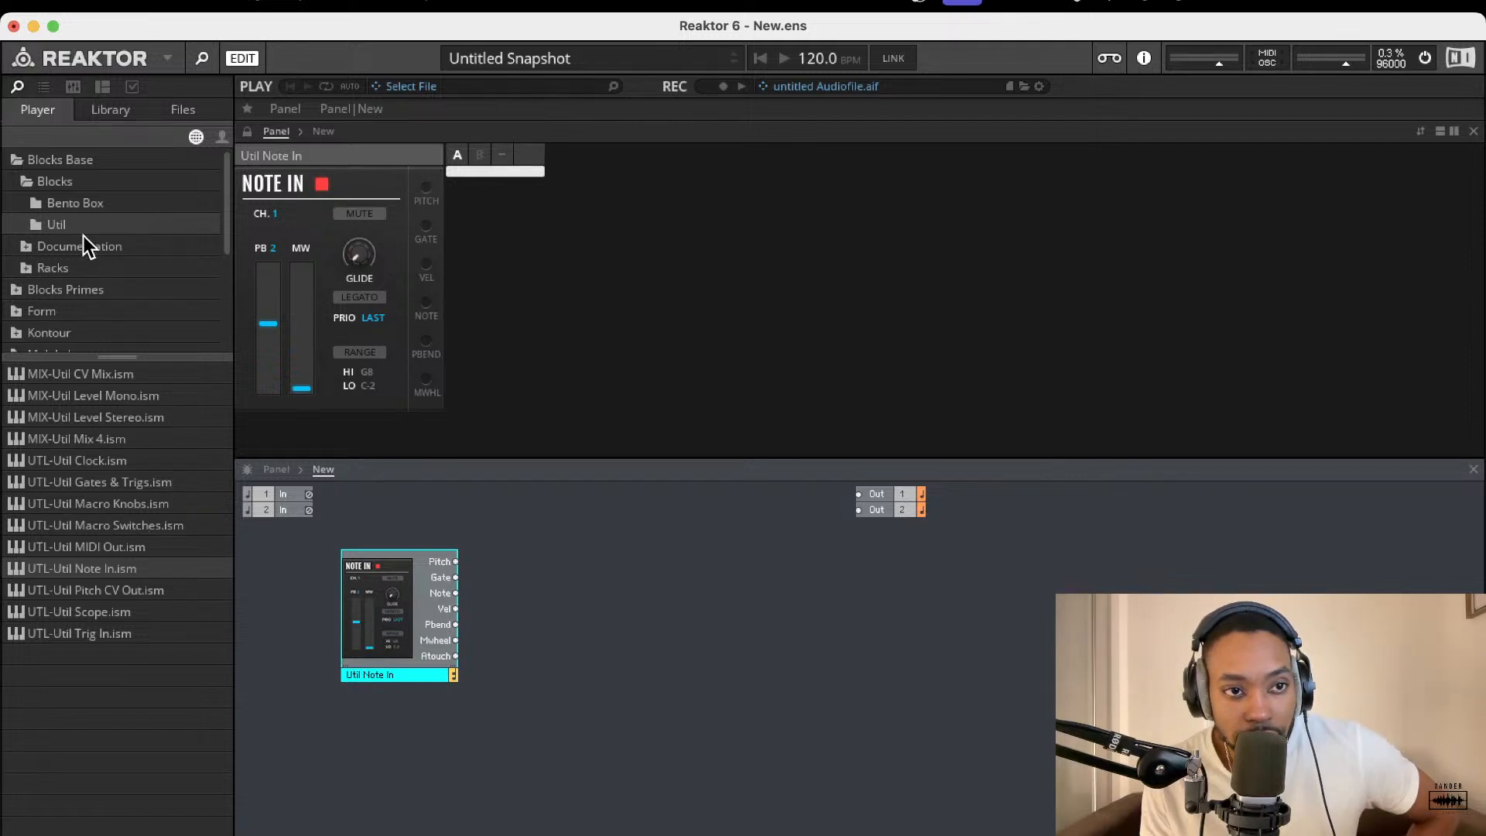
# Add a Bento Oscillator block beside Note In and a Bento VCA block beyond the oscillator
pyautogui.click(88, 204)
pyautogui.moveTo(103, 496); pyautogui.dragTo(456, 554)
pyautogui.moveTo(154, 374); pyautogui.dragTo(791, 633)
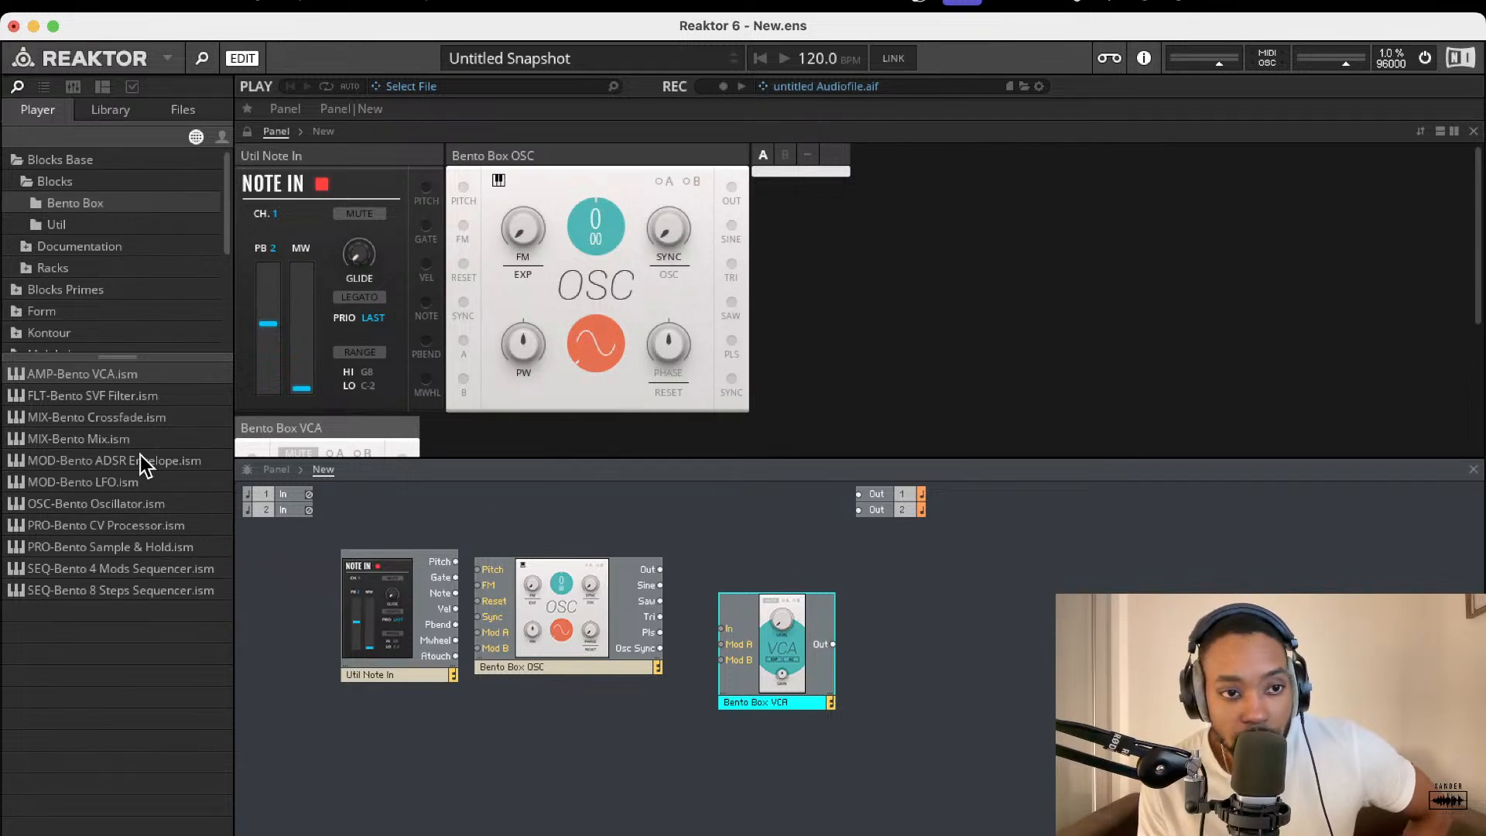
# Add a Util Mix 4 block and place it to the right of the VCA without overlapping it
pyautogui.click(85, 225)
pyautogui.moveTo(116, 440); pyautogui.dragTo(755, 653)
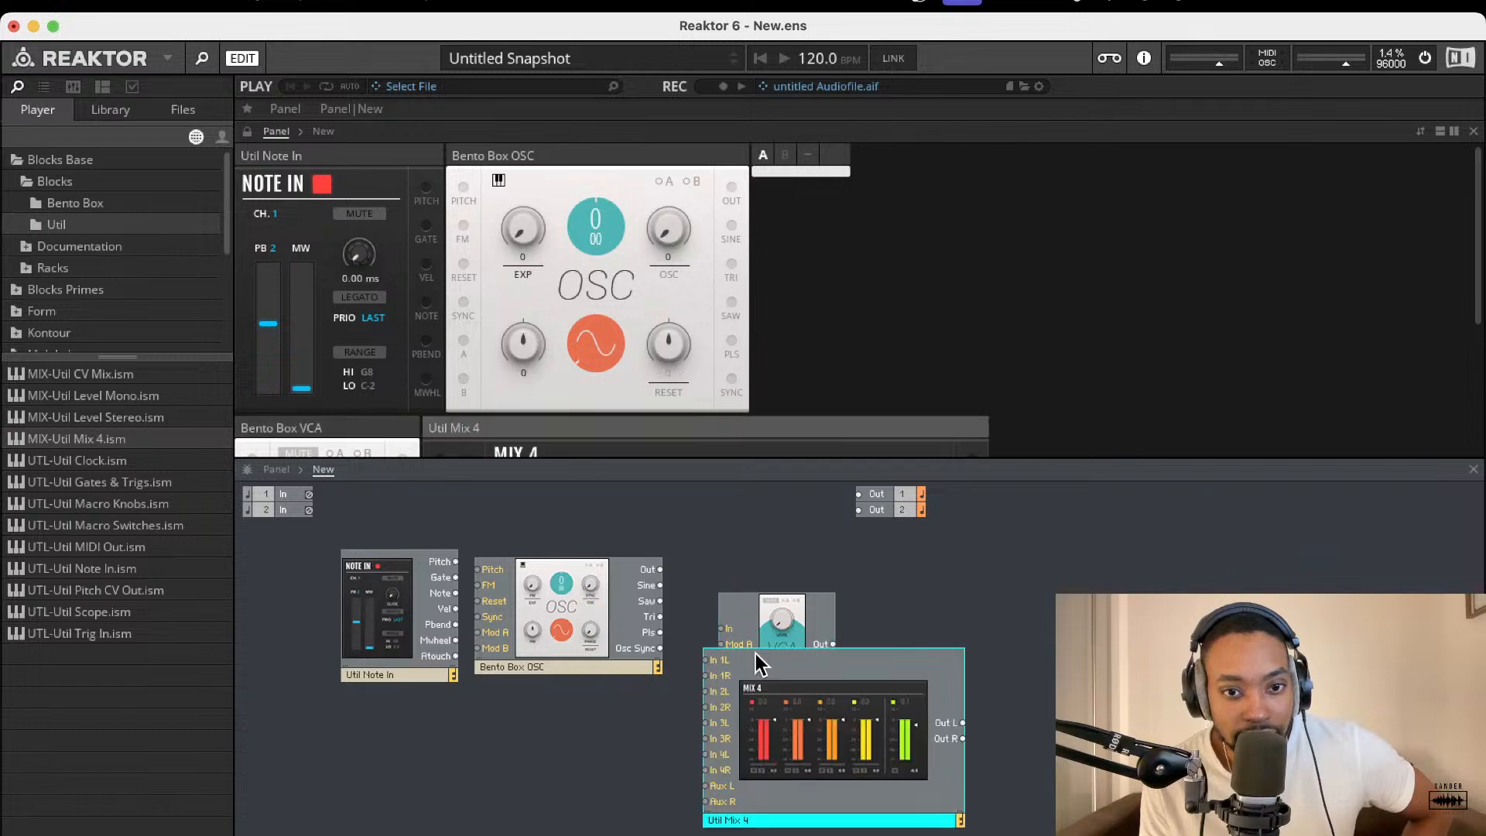
pyautogui.moveTo(784, 716); pyautogui.dragTo(928, 685)
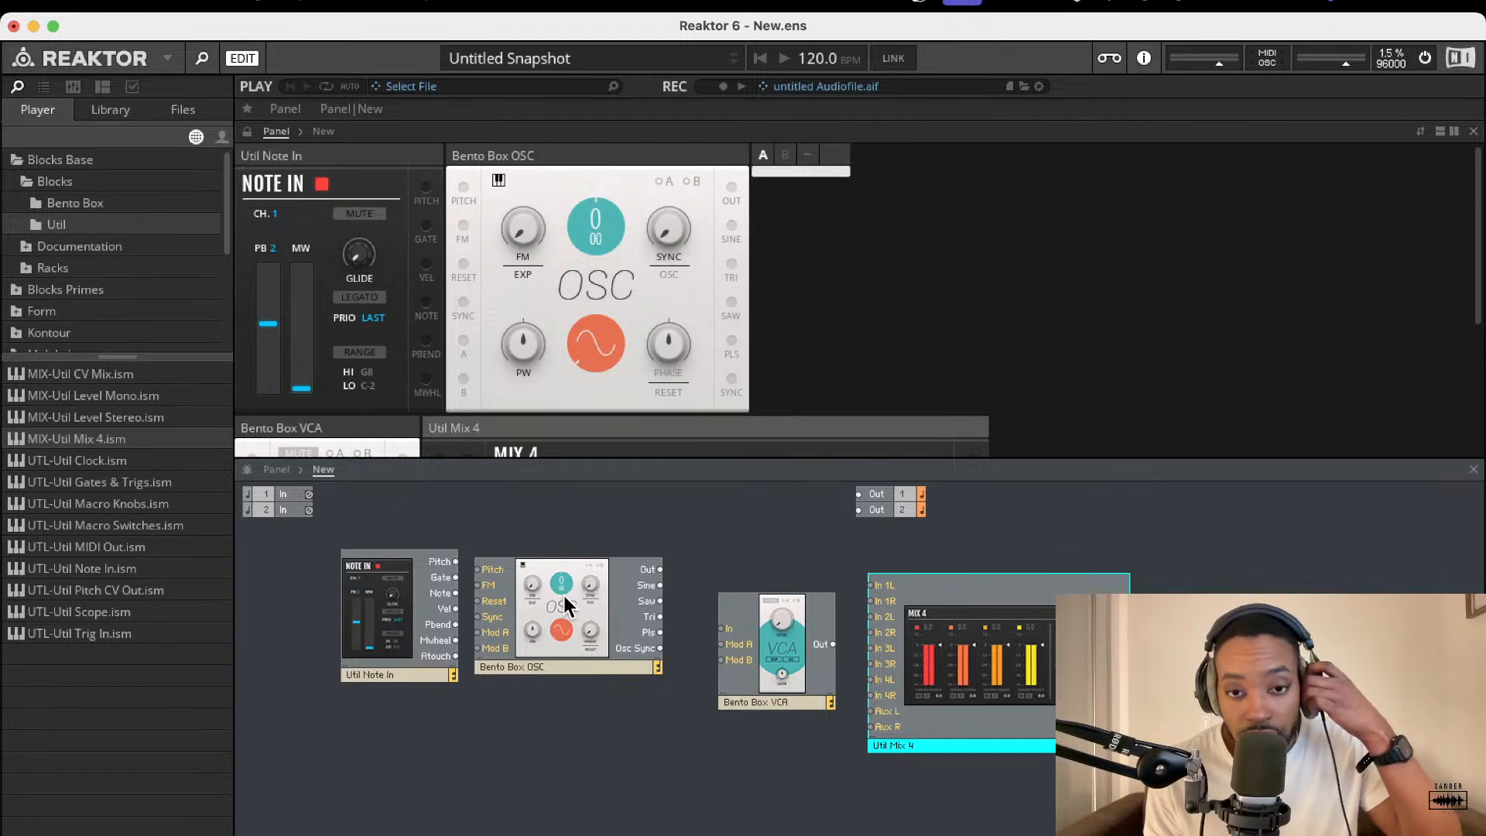
pyautogui.moveTo(563, 596)
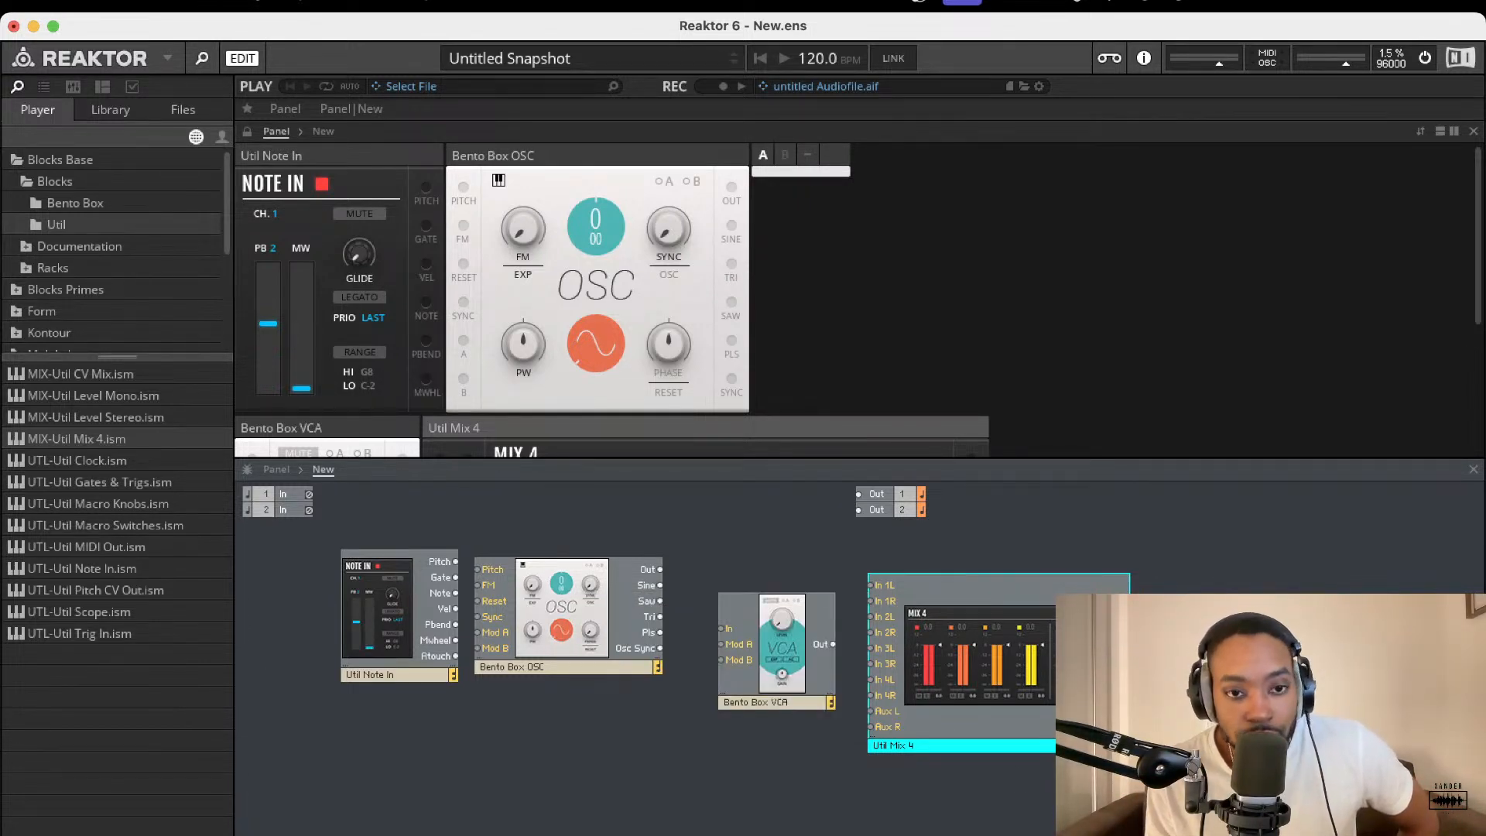
# Wire Note In's Pitch to the oscillator's Pitch and the oscillator's Out to the VCA's In, with the master output level slightly lowered
pyautogui.moveTo(457, 560); pyautogui.dragTo(527, 568)
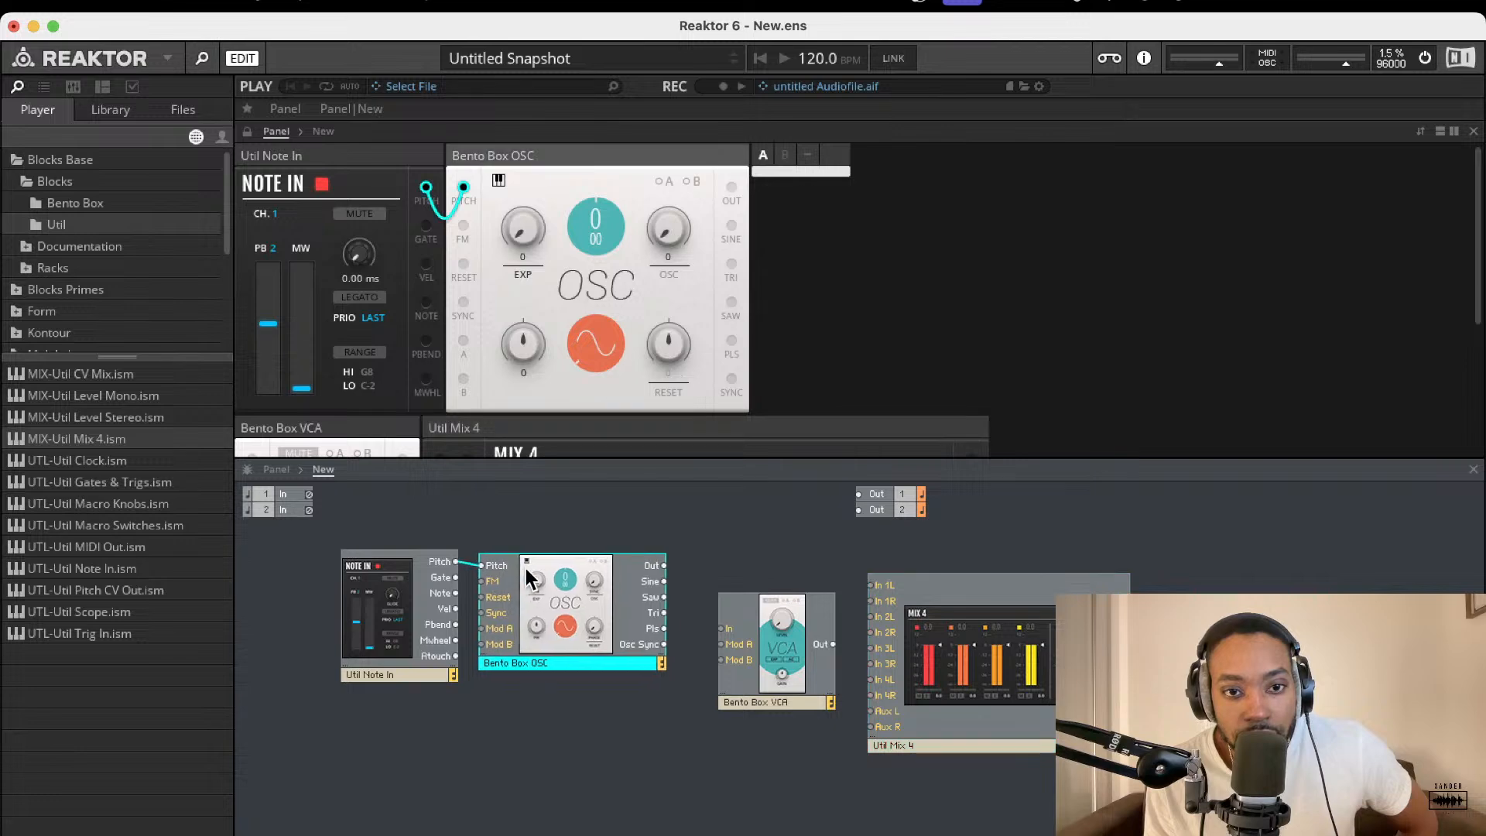
pyautogui.moveTo(664, 565); pyautogui.dragTo(865, 498)
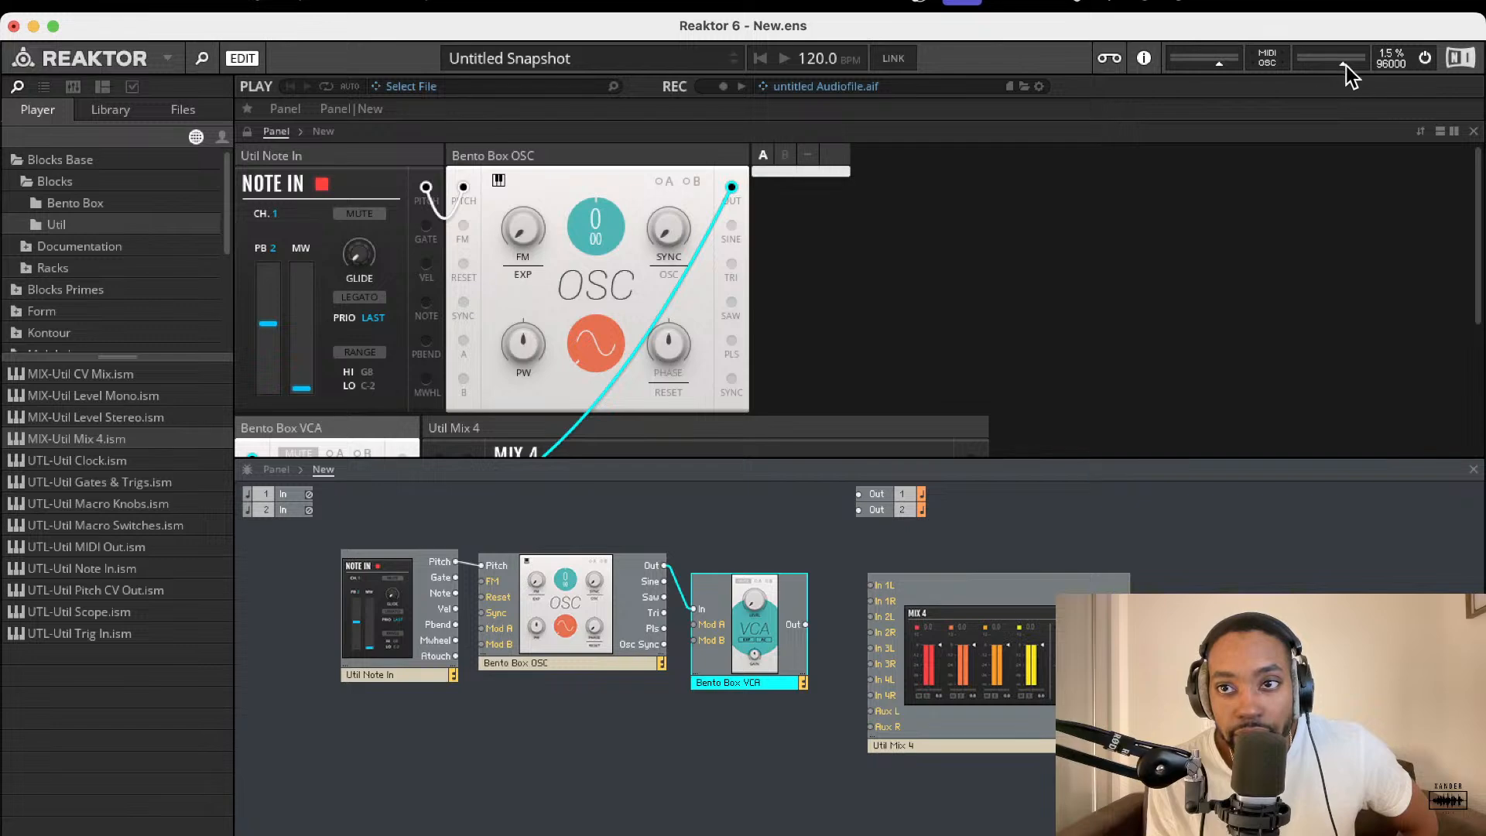
pyautogui.moveTo(1345, 63); pyautogui.dragTo(1338, 65)
# Connect the VCA's Out to Mix 4's In 1L and In 1R, and Mix 4's Out L and Out R to outputs 1 and 2
pyautogui.moveTo(776, 627); pyautogui.dragTo(872, 586)
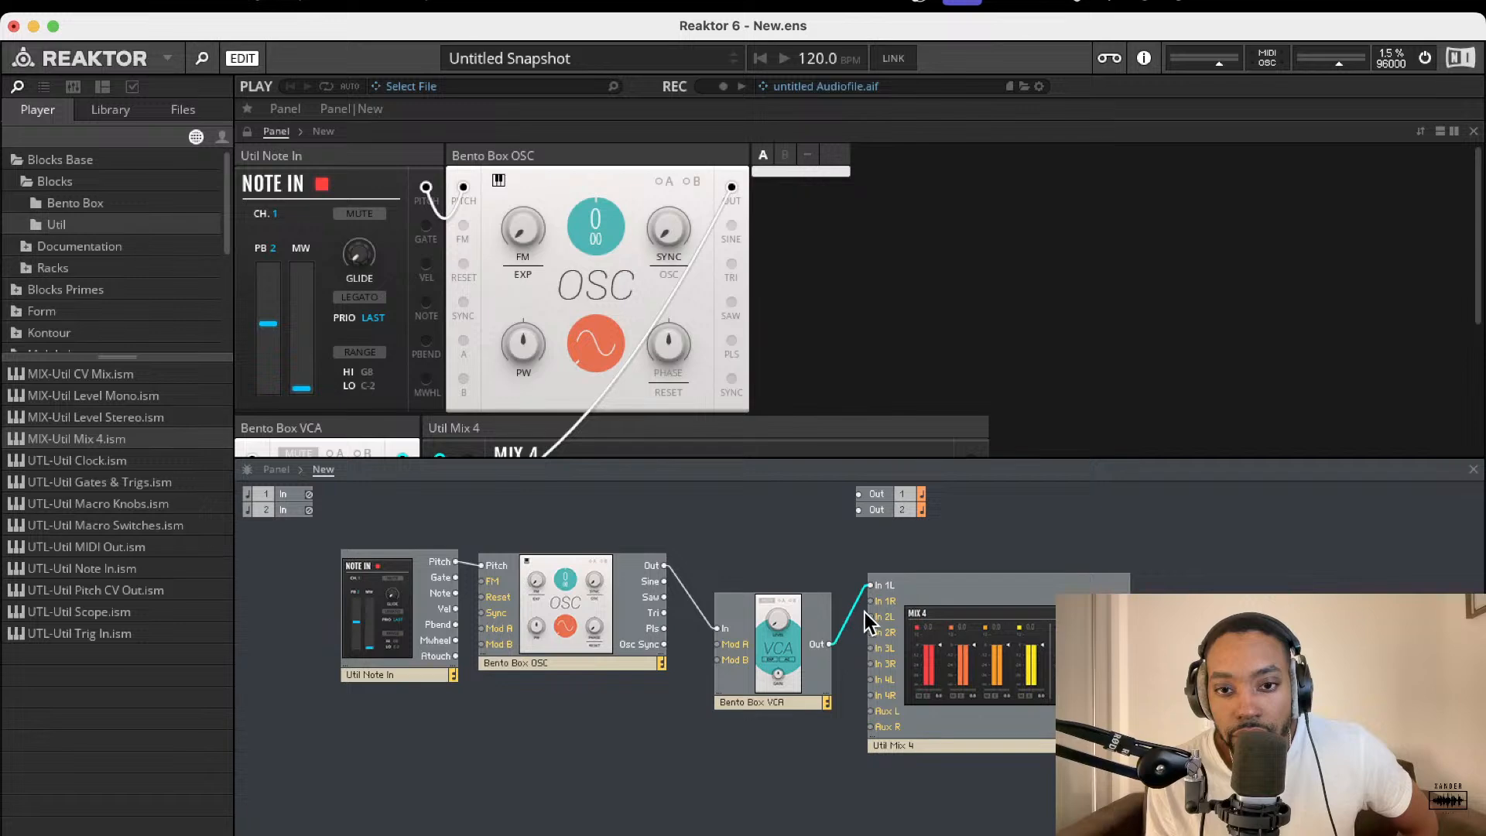
pyautogui.moveTo(831, 644); pyautogui.dragTo(872, 602)
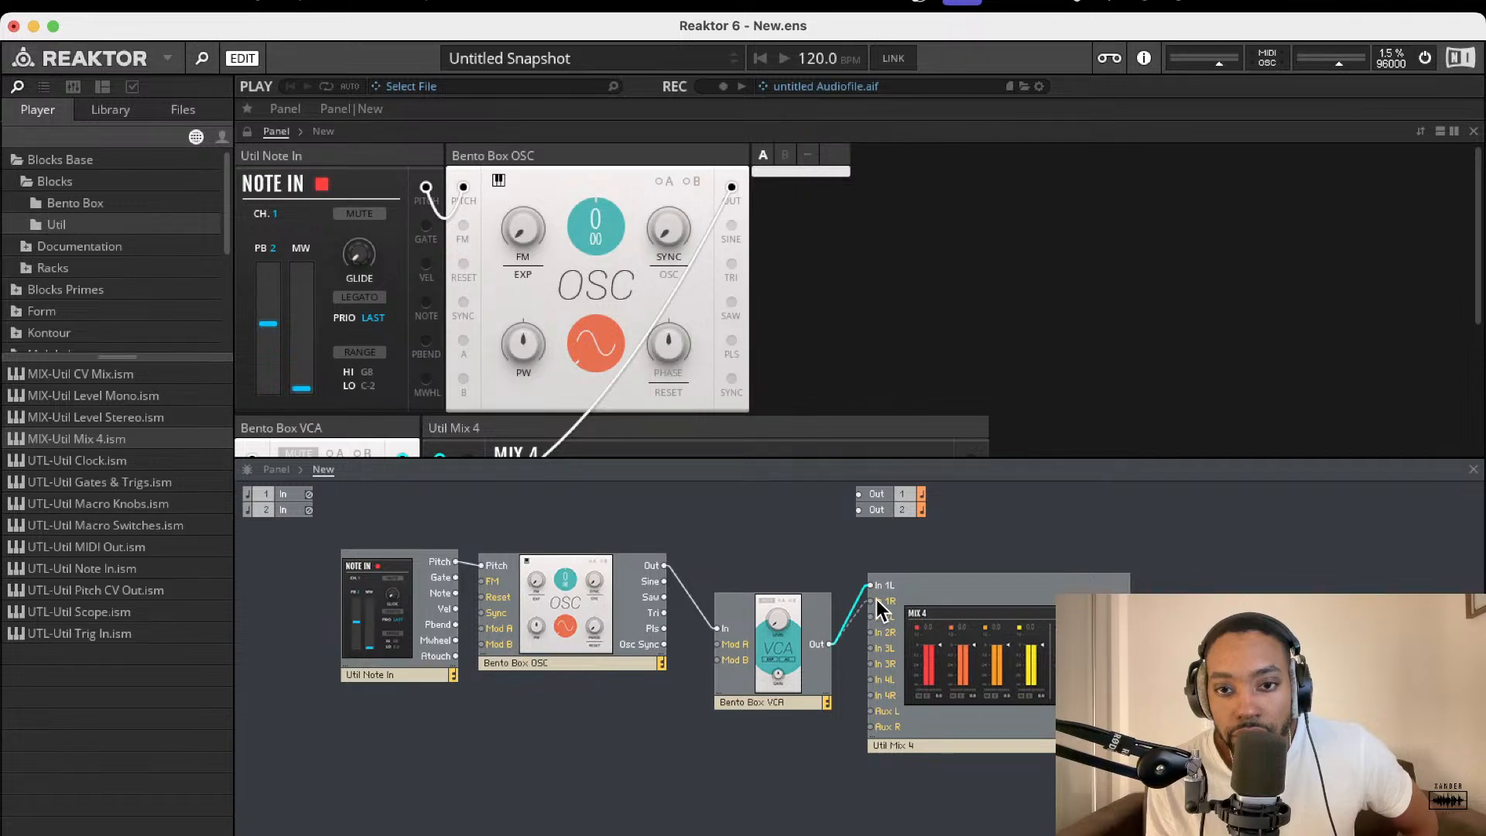
pyautogui.moveTo(1027, 561); pyautogui.dragTo(858, 494)
pyautogui.moveTo(1127, 659); pyautogui.dragTo(857, 515)
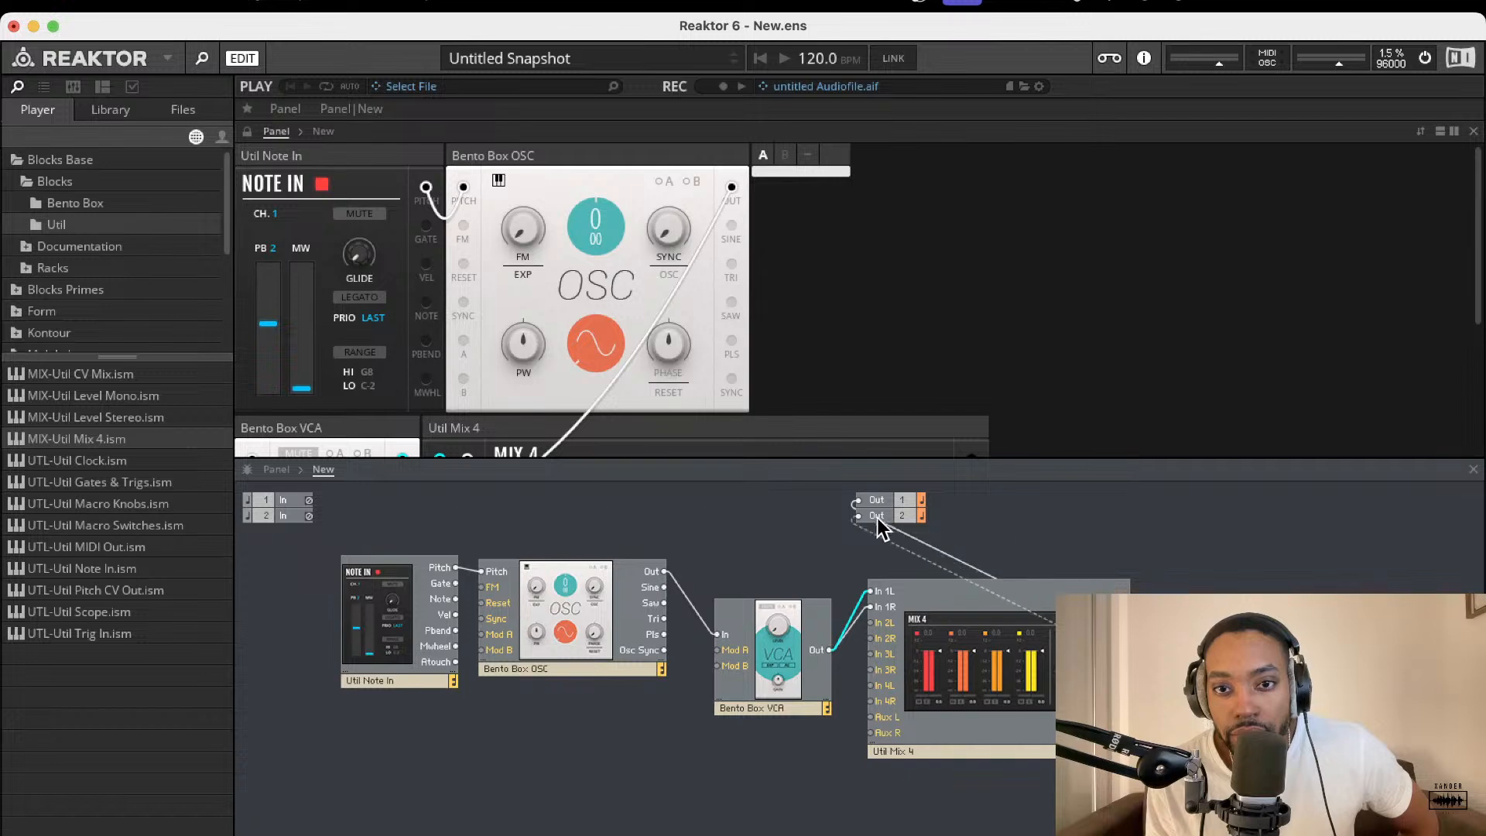
# Raise the Bento Box VCA's Level to about 12.5
pyautogui.scroll(-5, 843, 260)
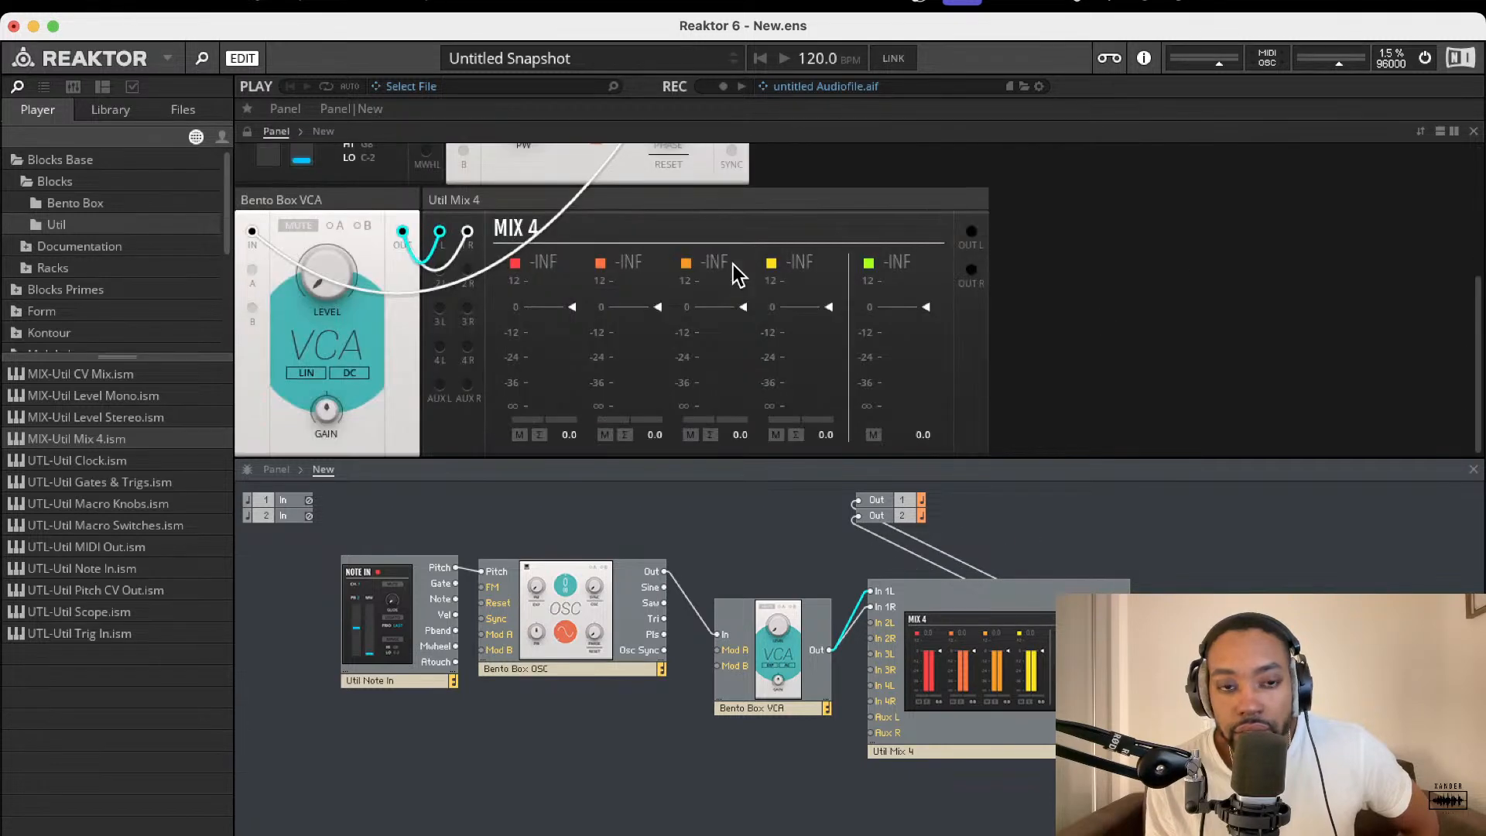
pyautogui.moveTo(340, 283); pyautogui.dragTo(368, 234)
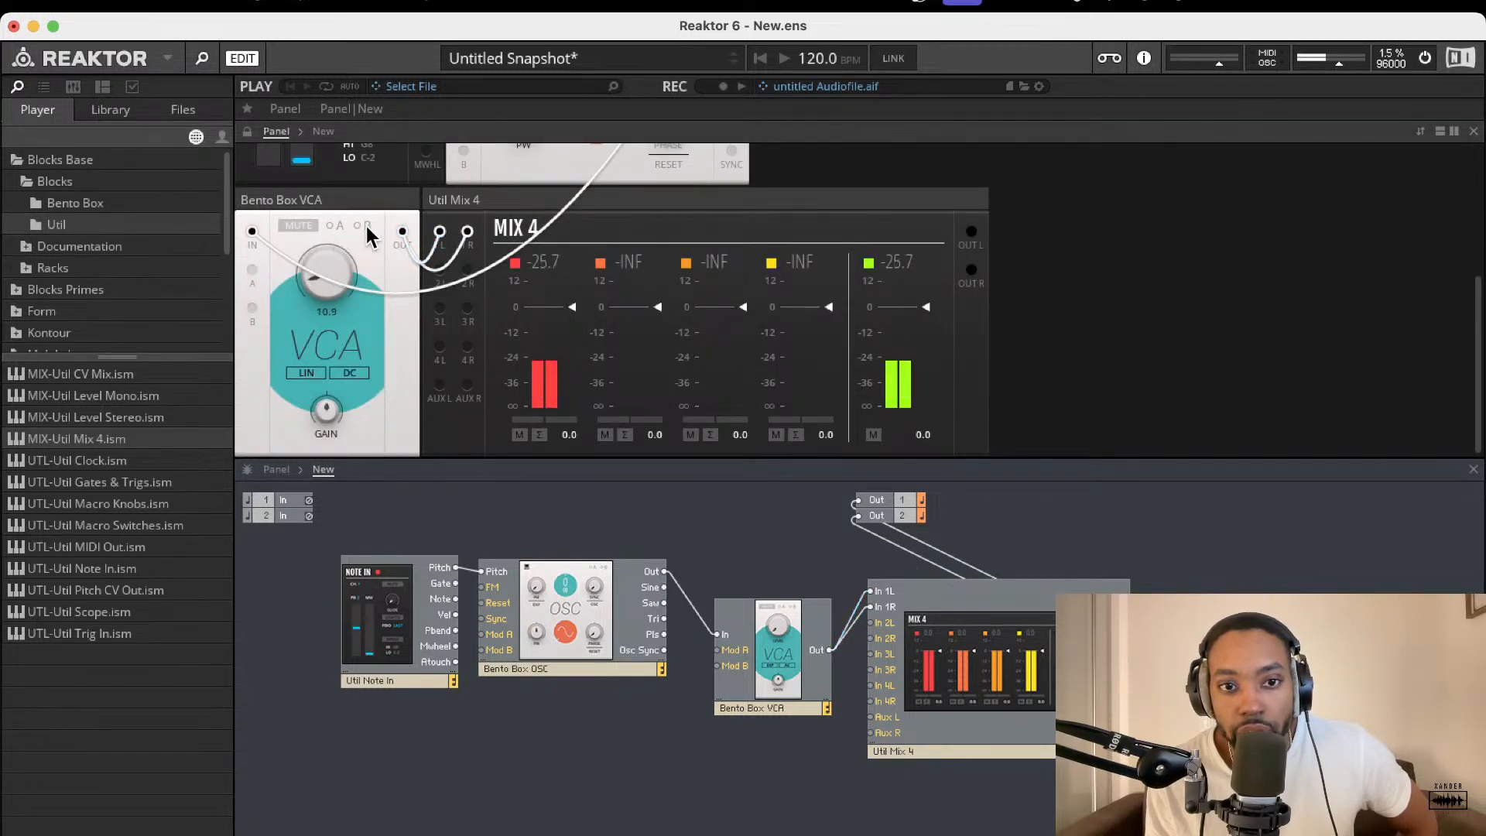
pyautogui.scroll(5, 556, 322)
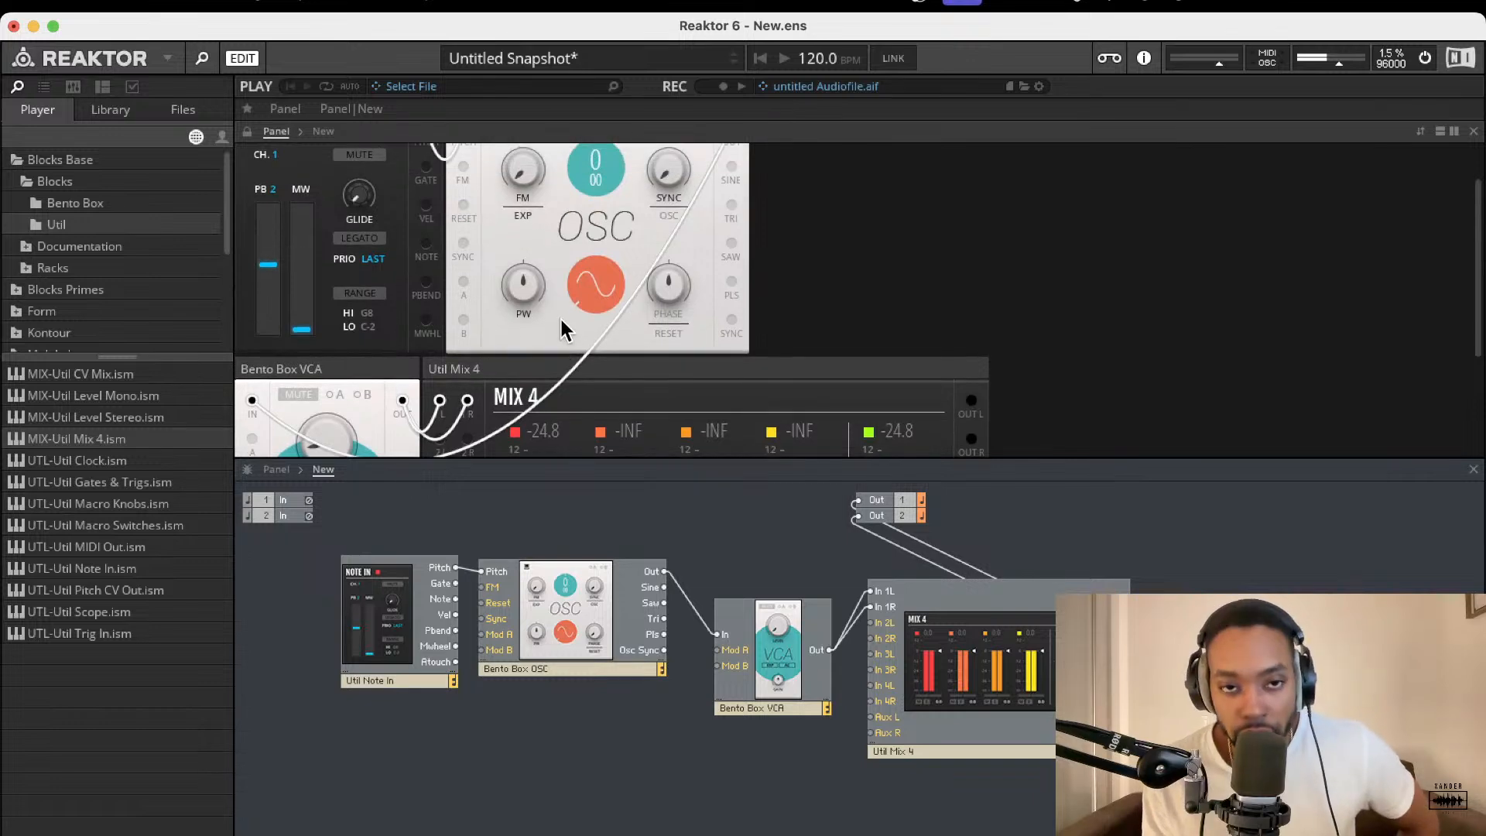
# Arrange the VCA and Mix 4 panels in one row directly after the oscillator panel
pyautogui.scroll(-3, 564, 320)
pyautogui.moveTo(564, 323); pyautogui.dragTo(966, 177)
pyautogui.moveTo(402, 319); pyautogui.dragTo(861, 115)
pyautogui.scroll(3, 718, 364)
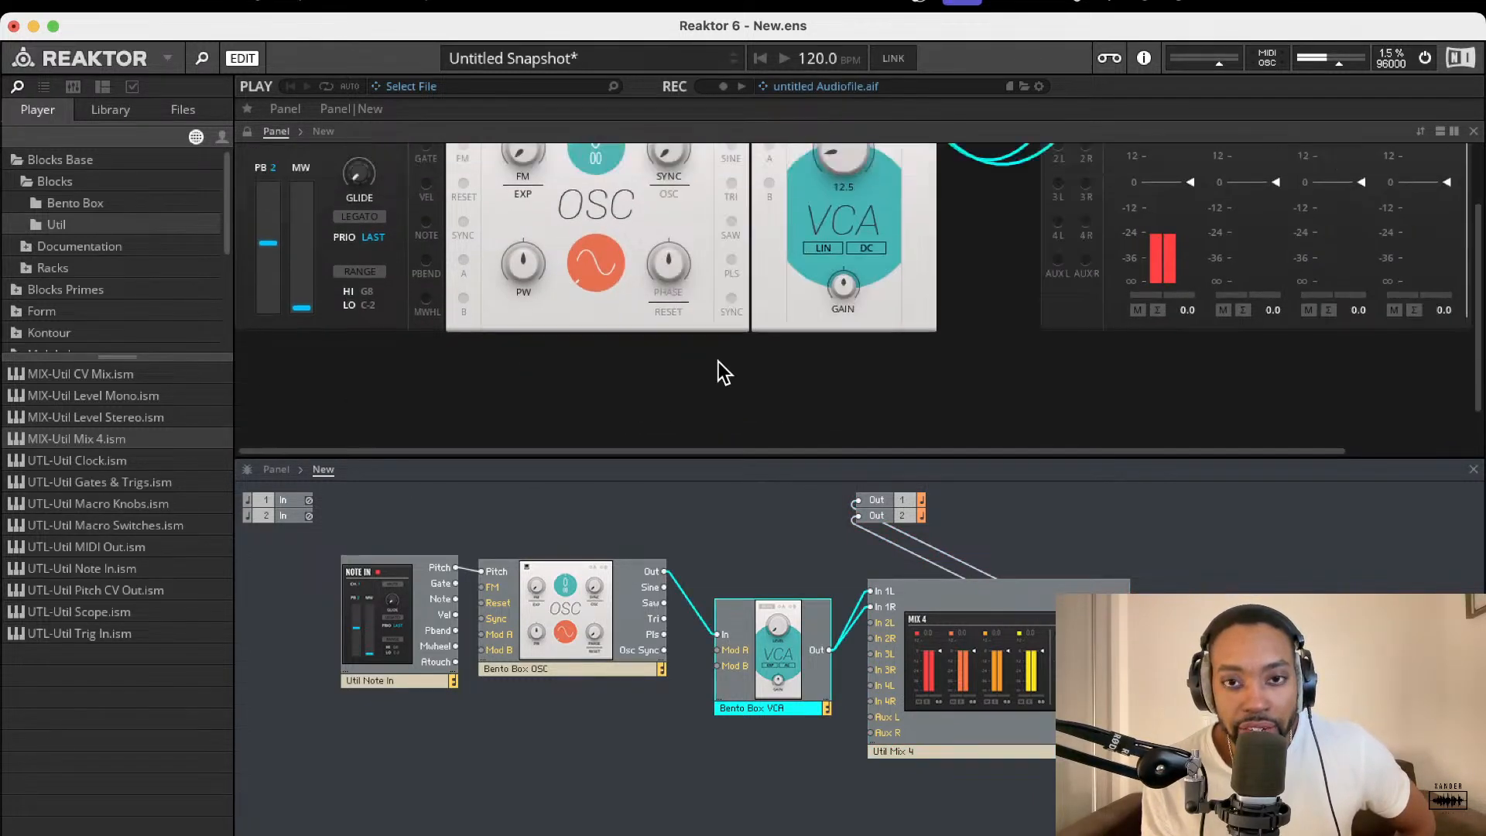
pyautogui.moveTo(1009, 170); pyautogui.dragTo(310, 159)
pyautogui.hscroll(3, 699, 227)
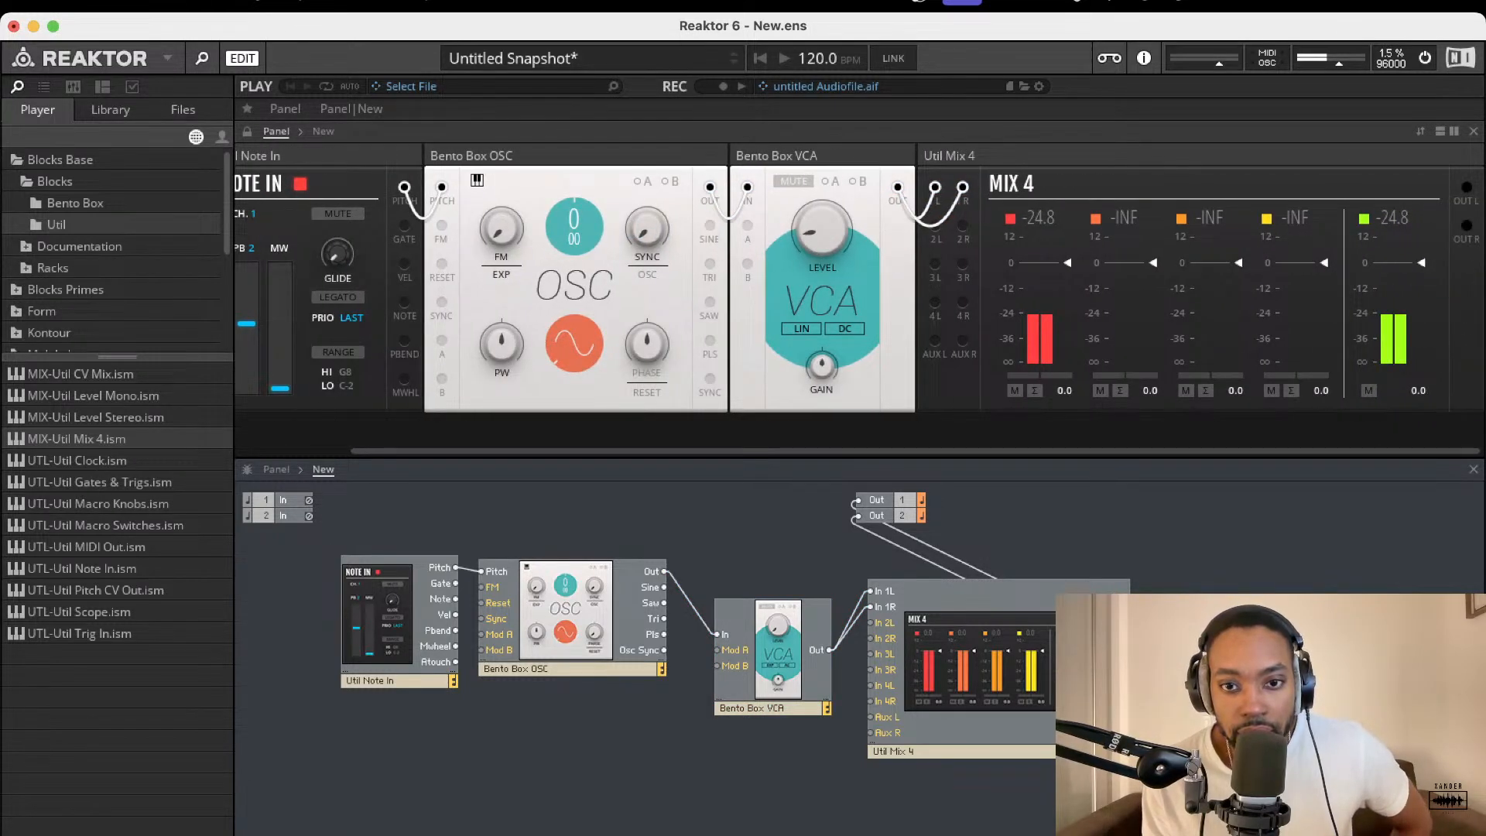
# Shift all the blocks and the two output terminals together to the left in the structure view
pyautogui.moveTo(1201, 787); pyautogui.dragTo(365, 507)
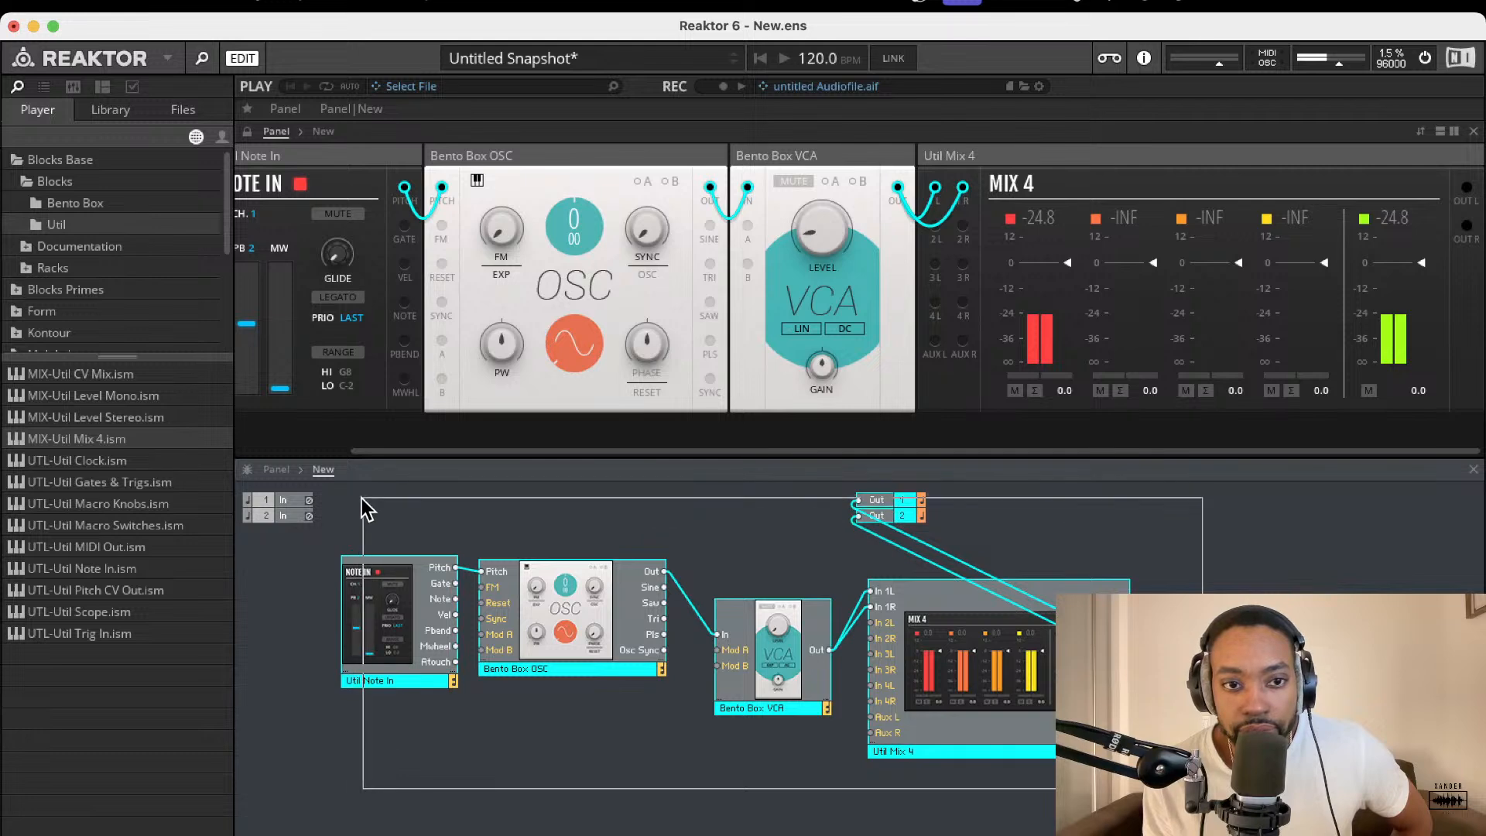
pyautogui.moveTo(375, 591); pyautogui.dragTo(284, 597)
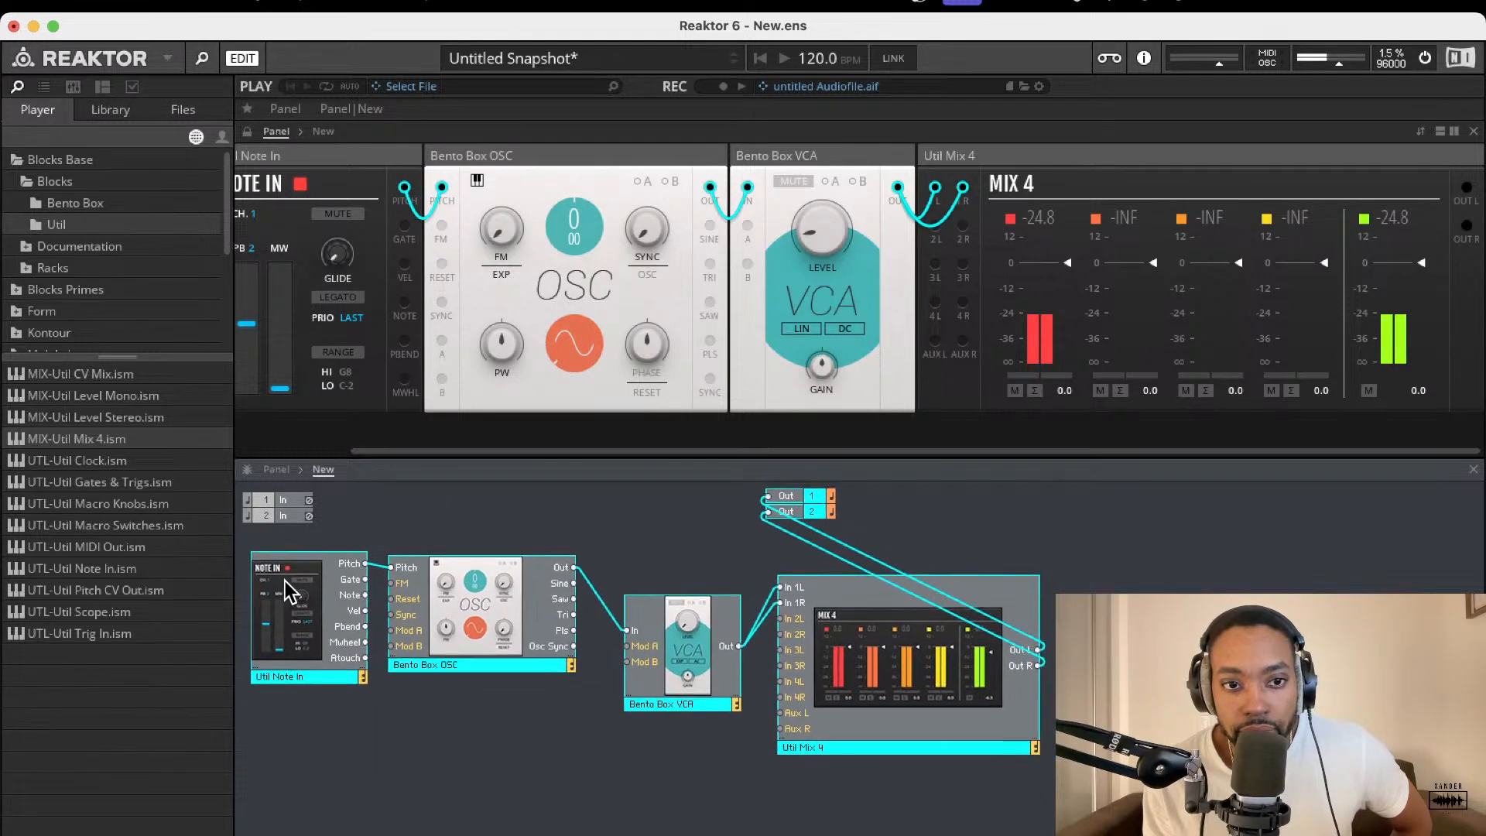
pyautogui.click(348, 700)
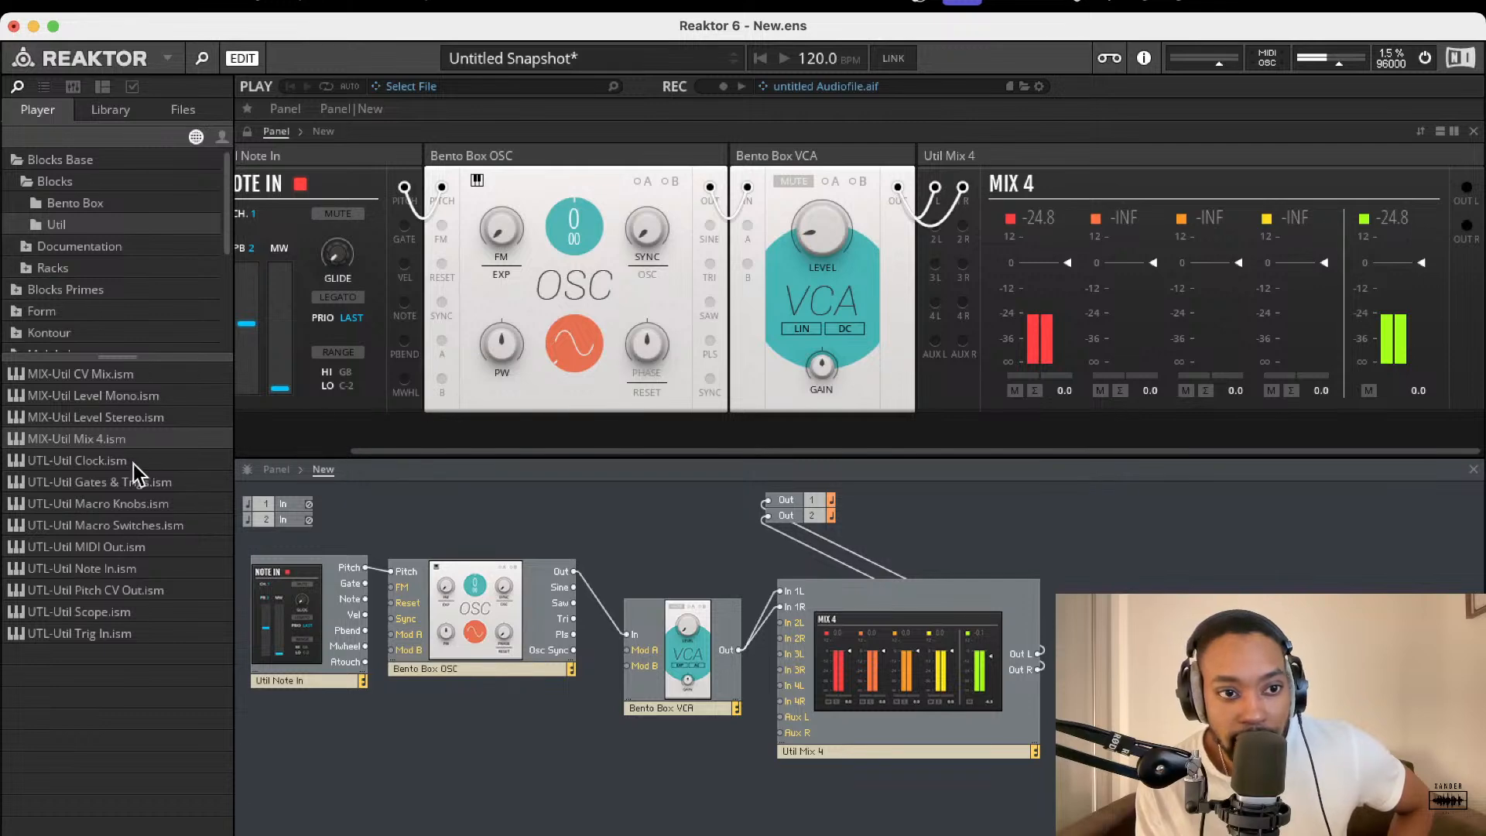
# Add a Util Scope block to the structure and patch the mixer's output into it
pyautogui.click(116, 612)
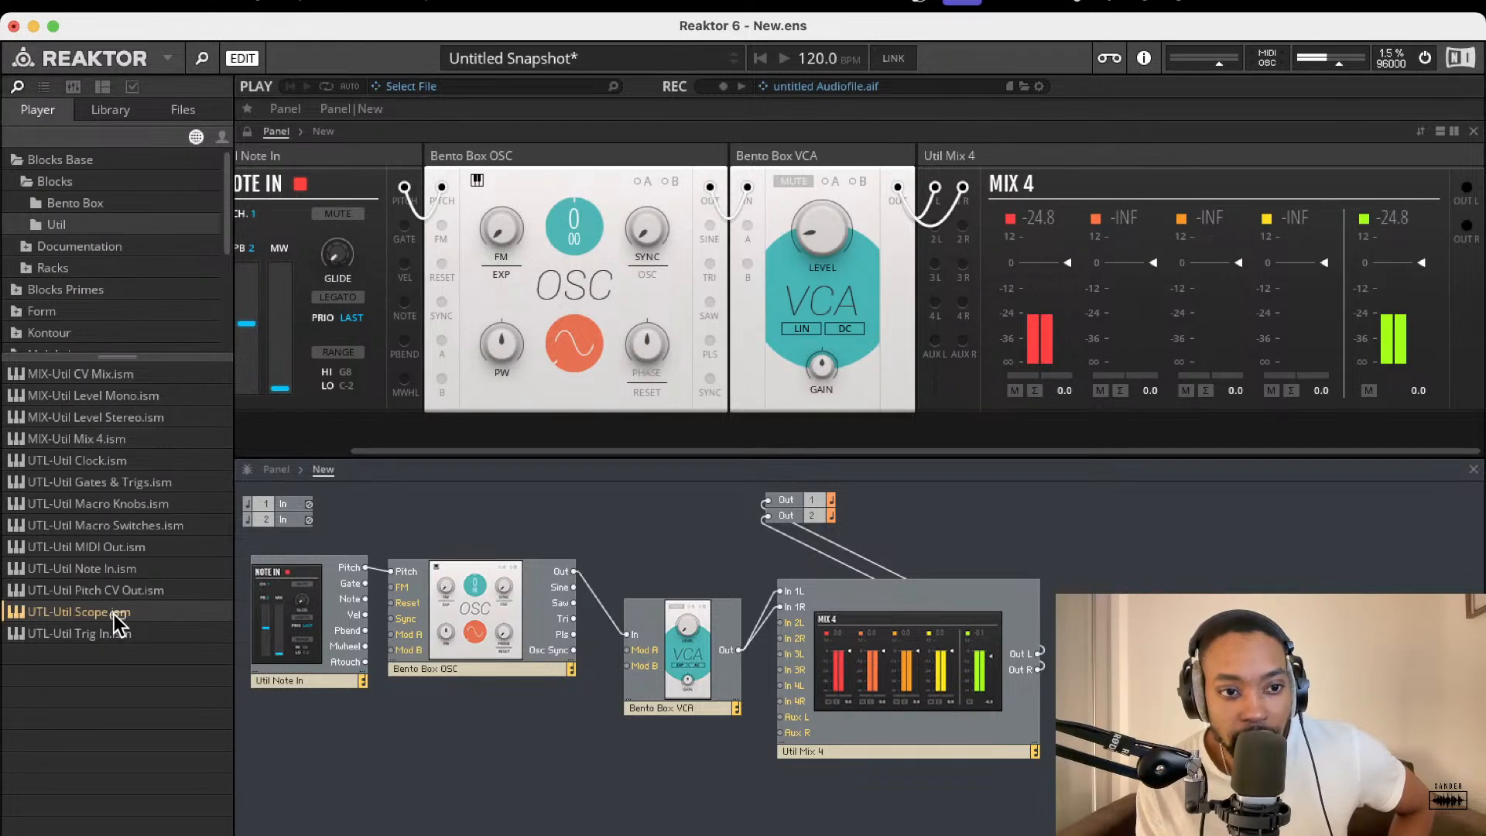
pyautogui.moveTo(134, 613); pyautogui.dragTo(464, 735)
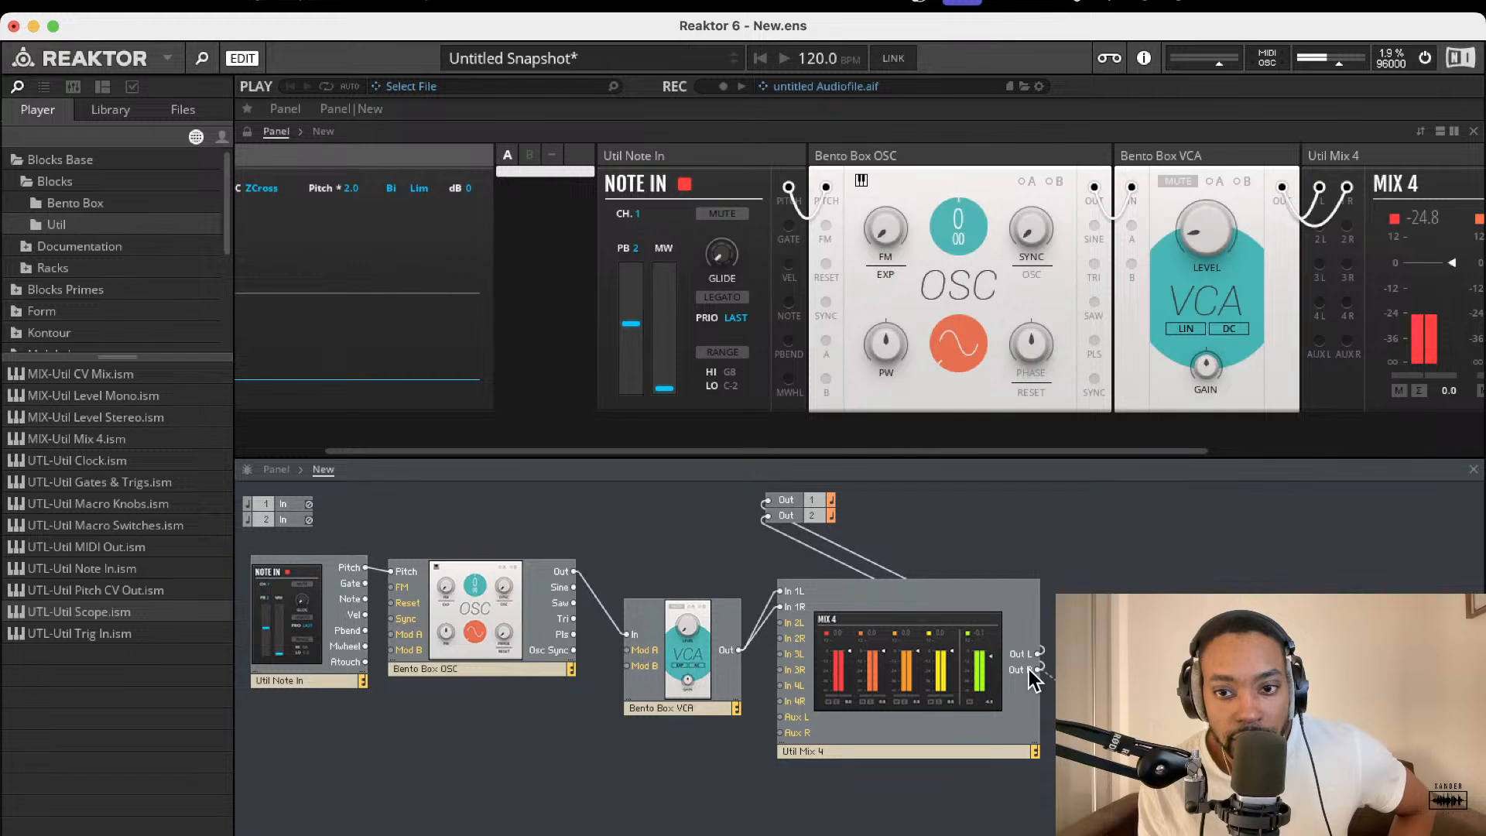
pyautogui.moveTo(1033, 668); pyautogui.dragTo(1036, 670)
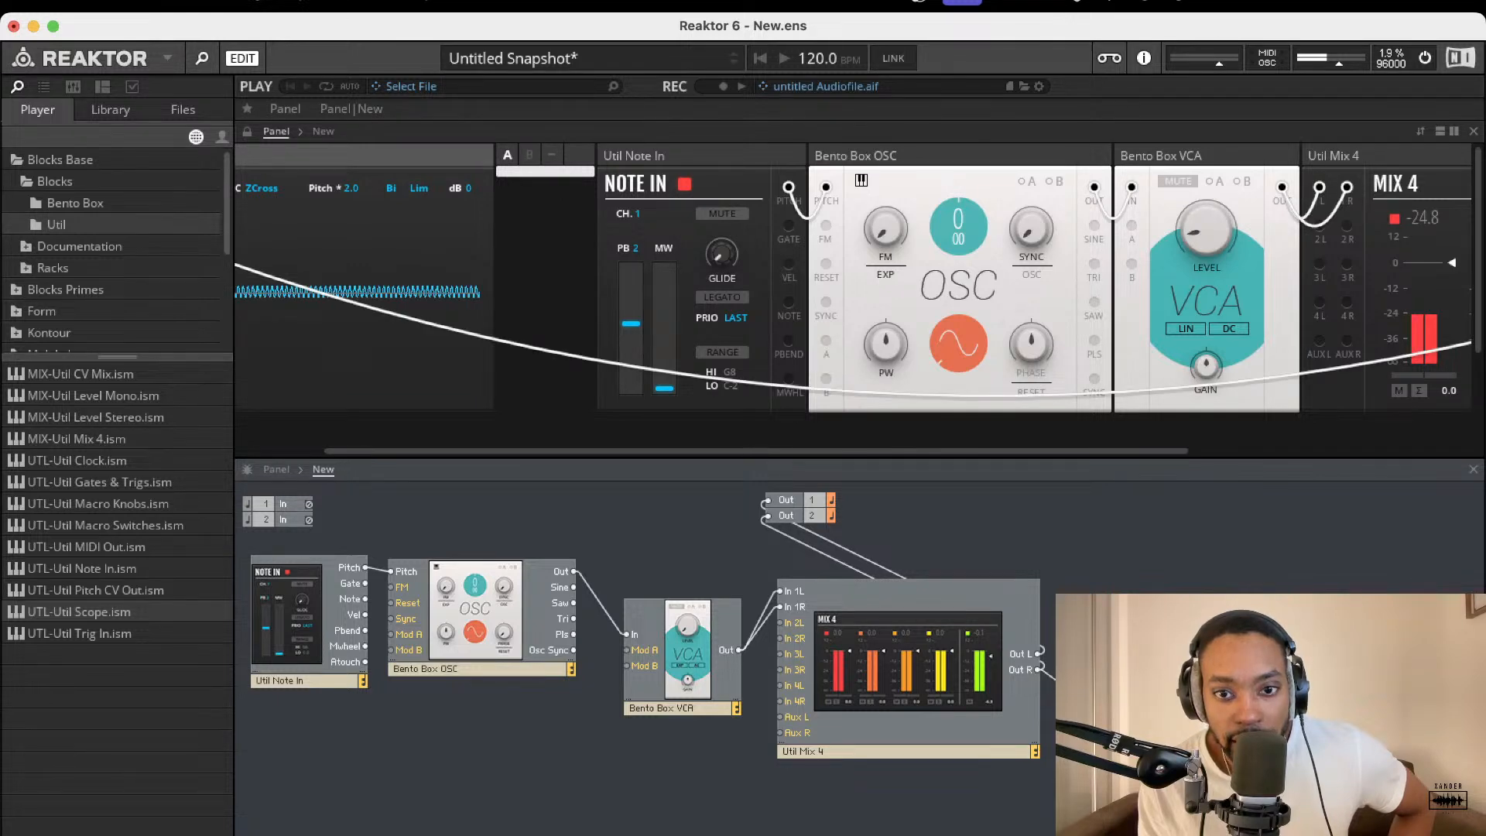
# Feed the scope, placed to the mixer's upper right, from the VCA's Out instead, and raise the VCA's Level to about 20
pyautogui.moveTo(935, 688); pyautogui.dragTo(739, 650)
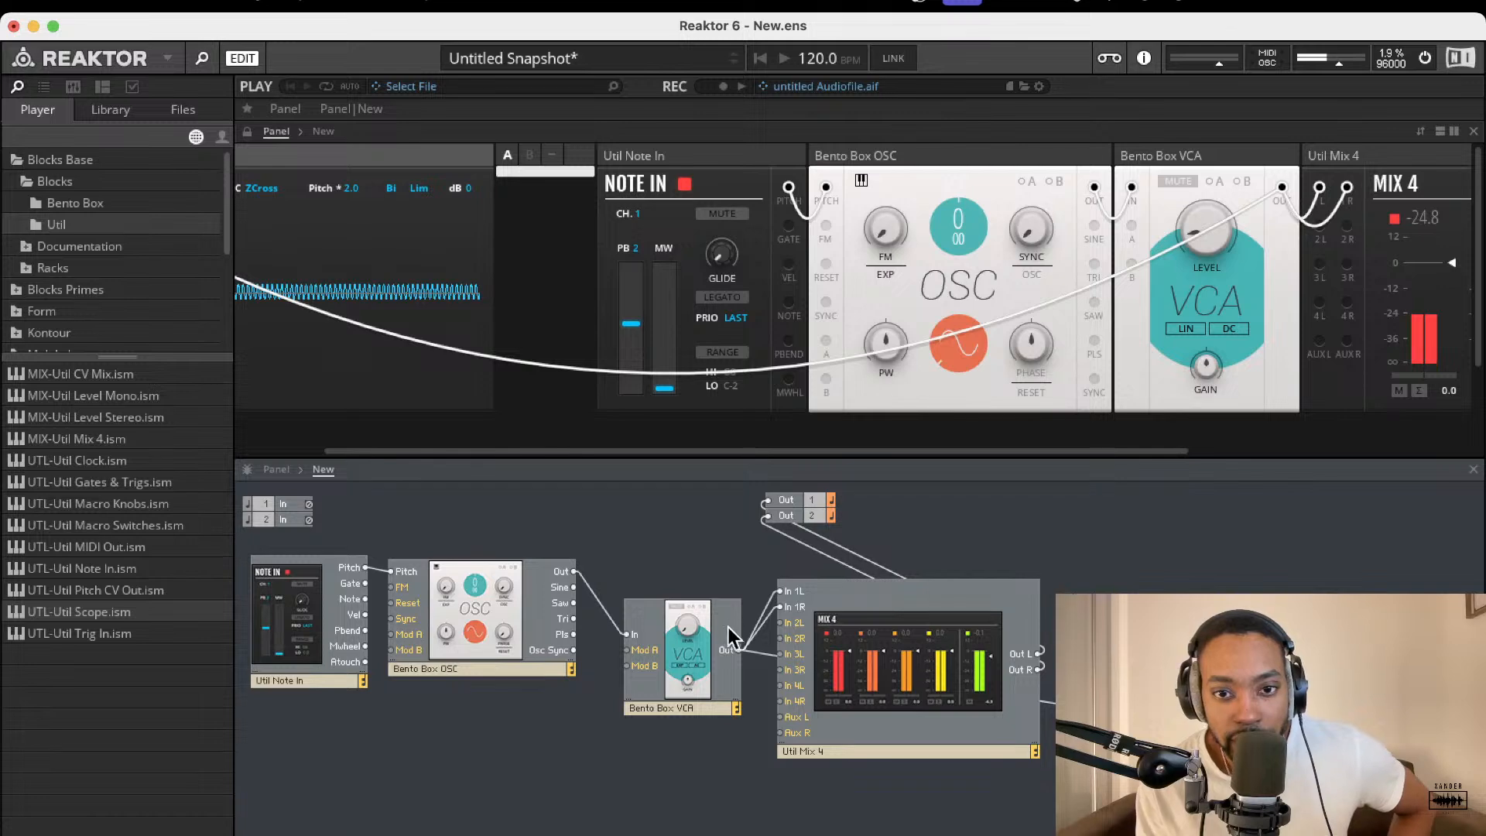
pyautogui.moveTo(1124, 702); pyautogui.dragTo(1124, 559)
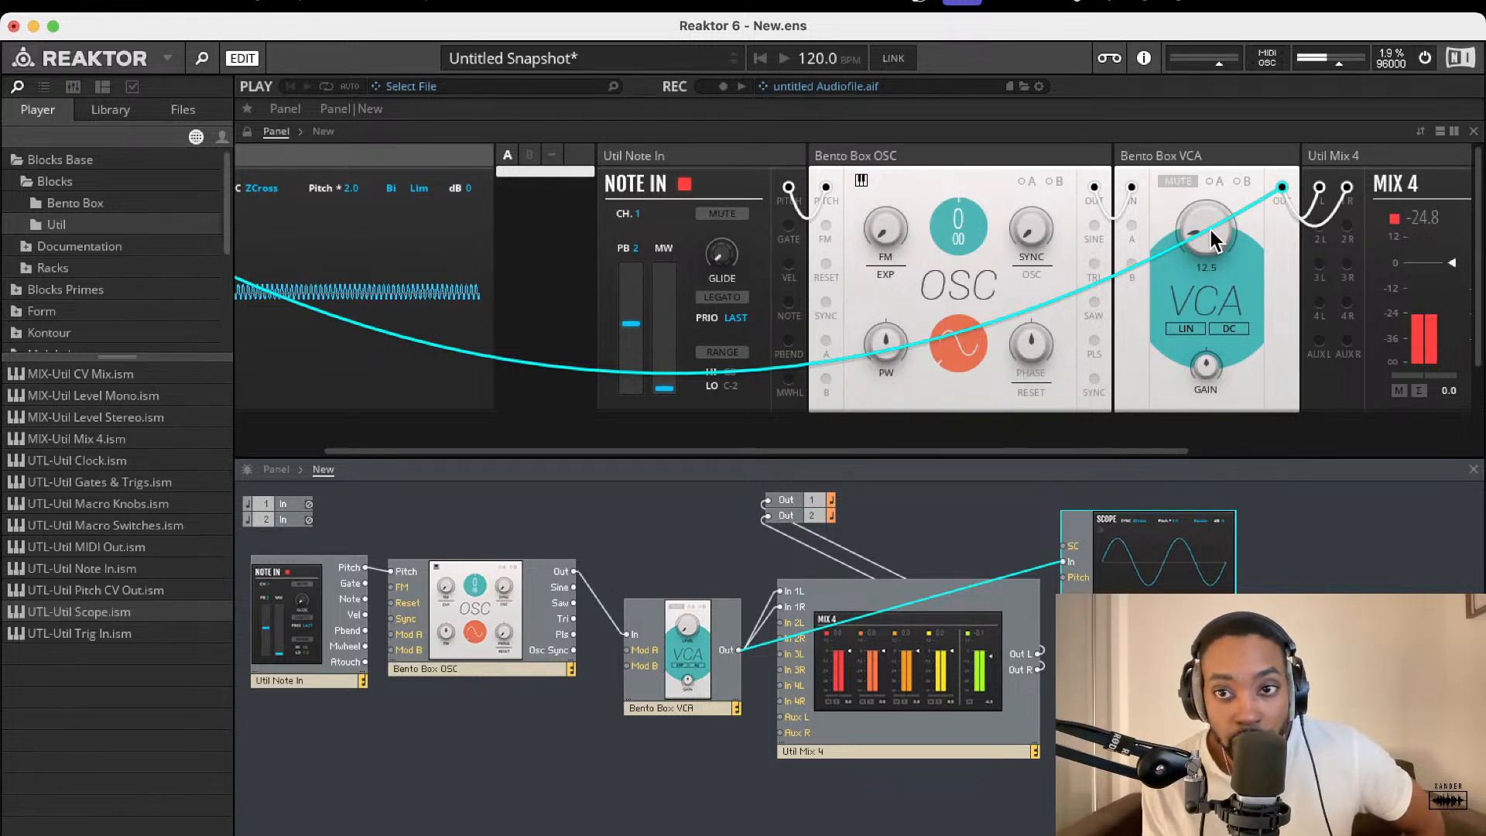
pyautogui.moveTo(1210, 230); pyautogui.dragTo(1200, 201)
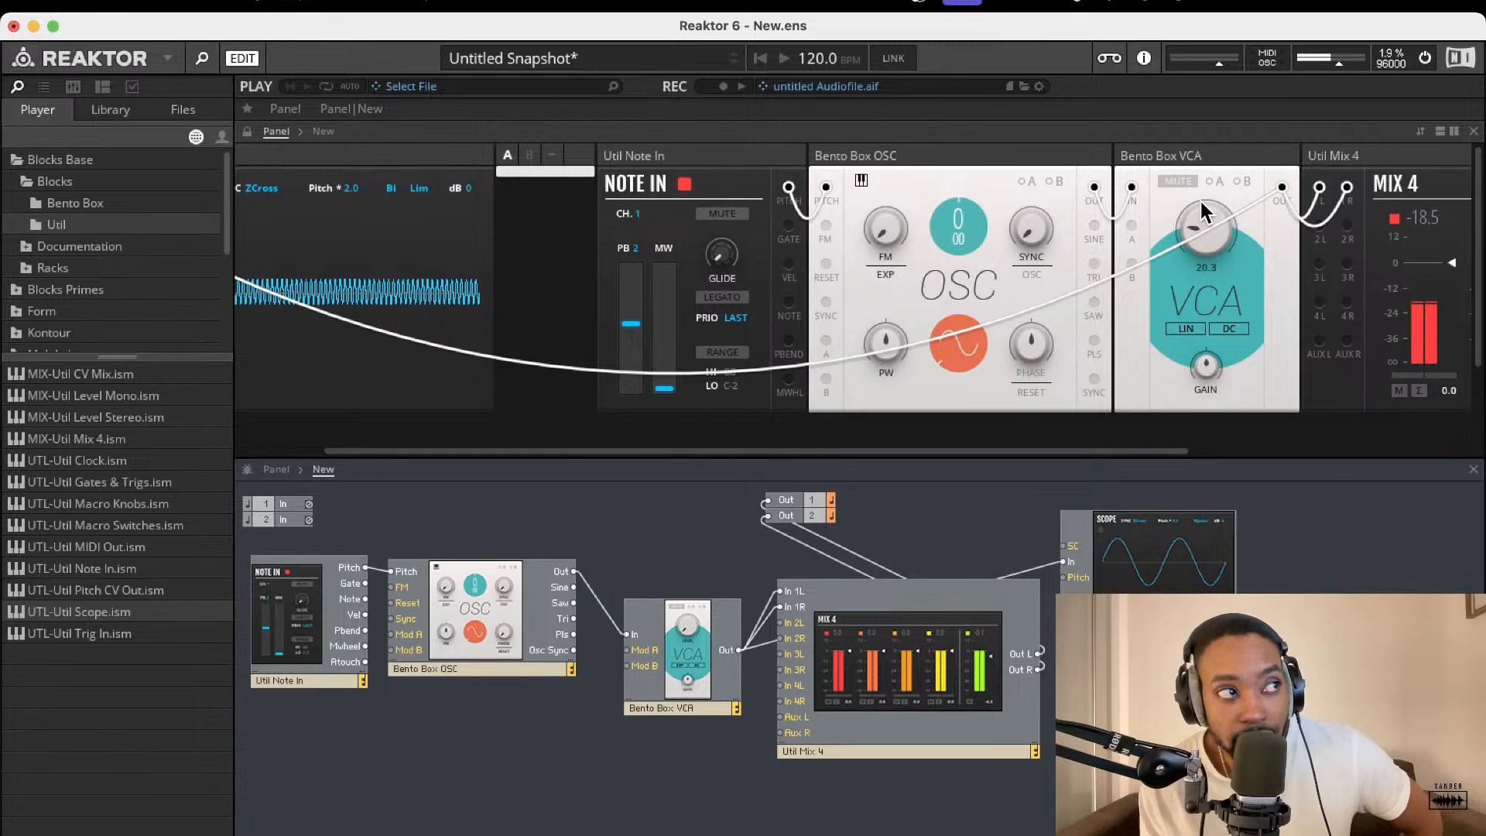
# Duplicate the Bento Box OSC block and place the copy directly below the original
pyautogui.click(496, 606)
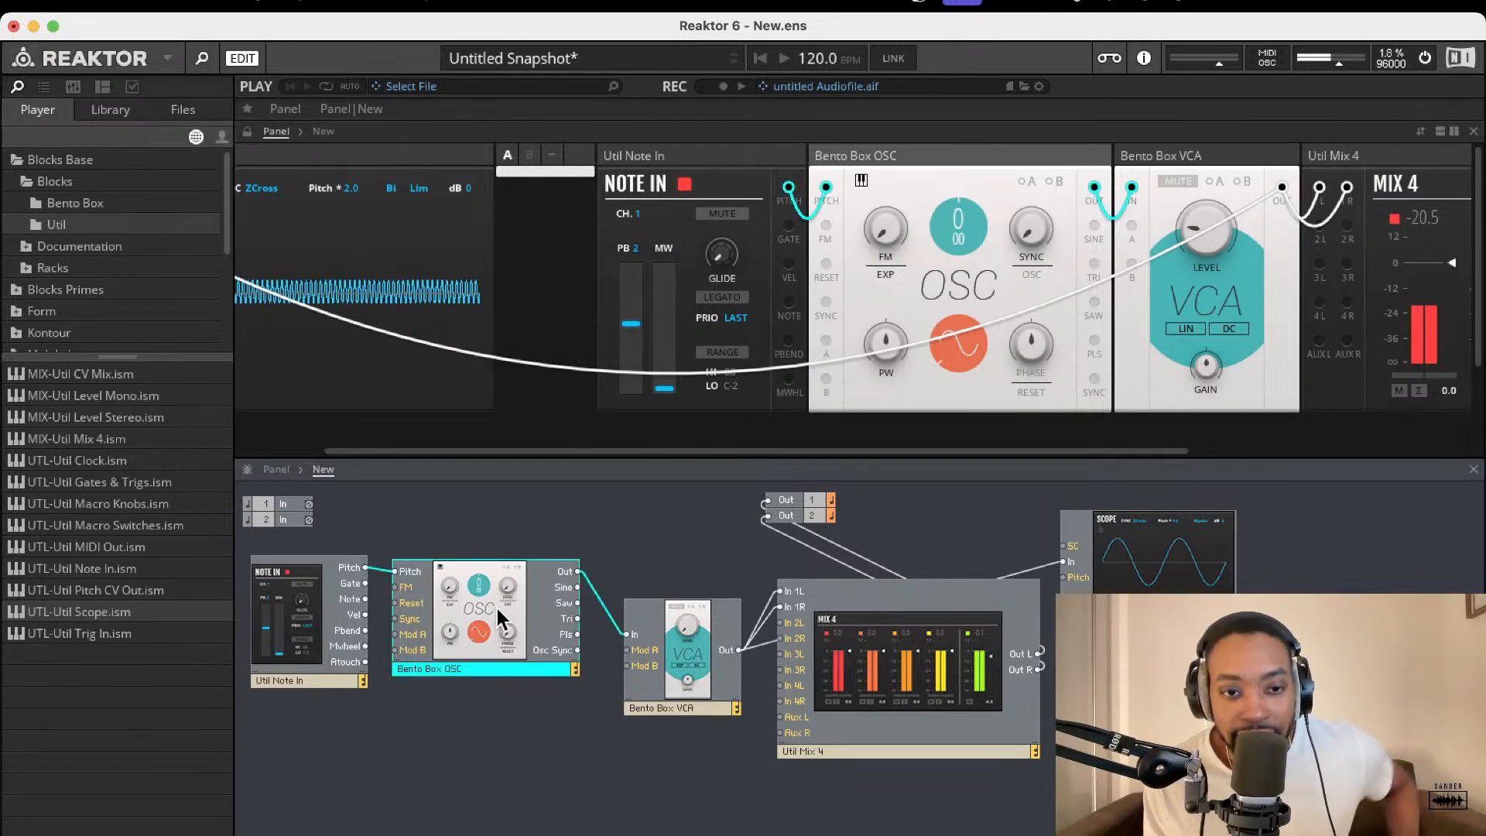
pyautogui.press('super+d')
pyautogui.moveTo(472, 644); pyautogui.dragTo(468, 764)
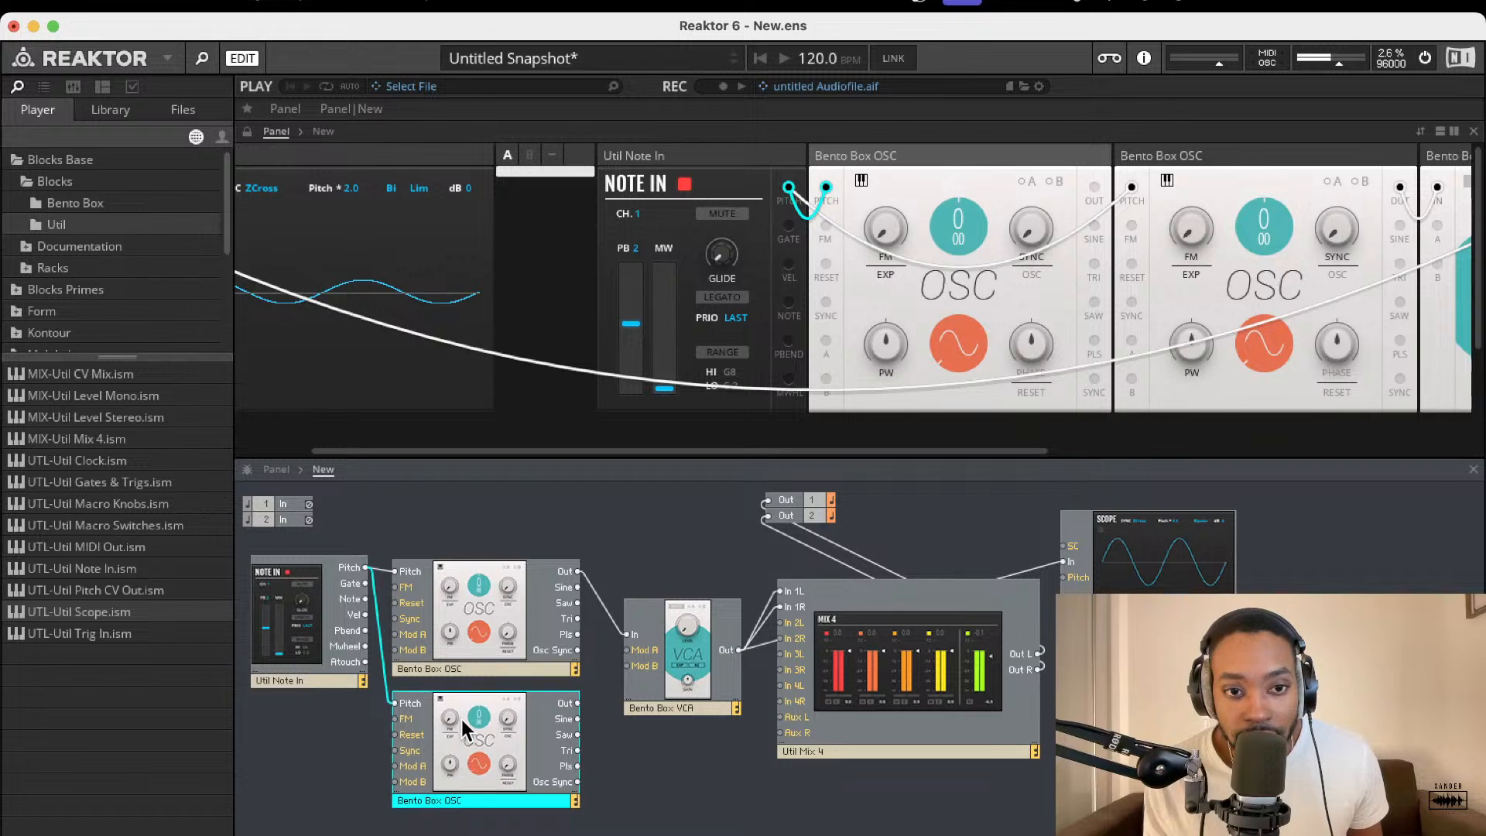
# Rename the original oscillator as Bento Box OSC 1 and its copy as Bento Box OSC 2
pyautogui.click(470, 670)
pyautogui.doubleClick(471, 670)
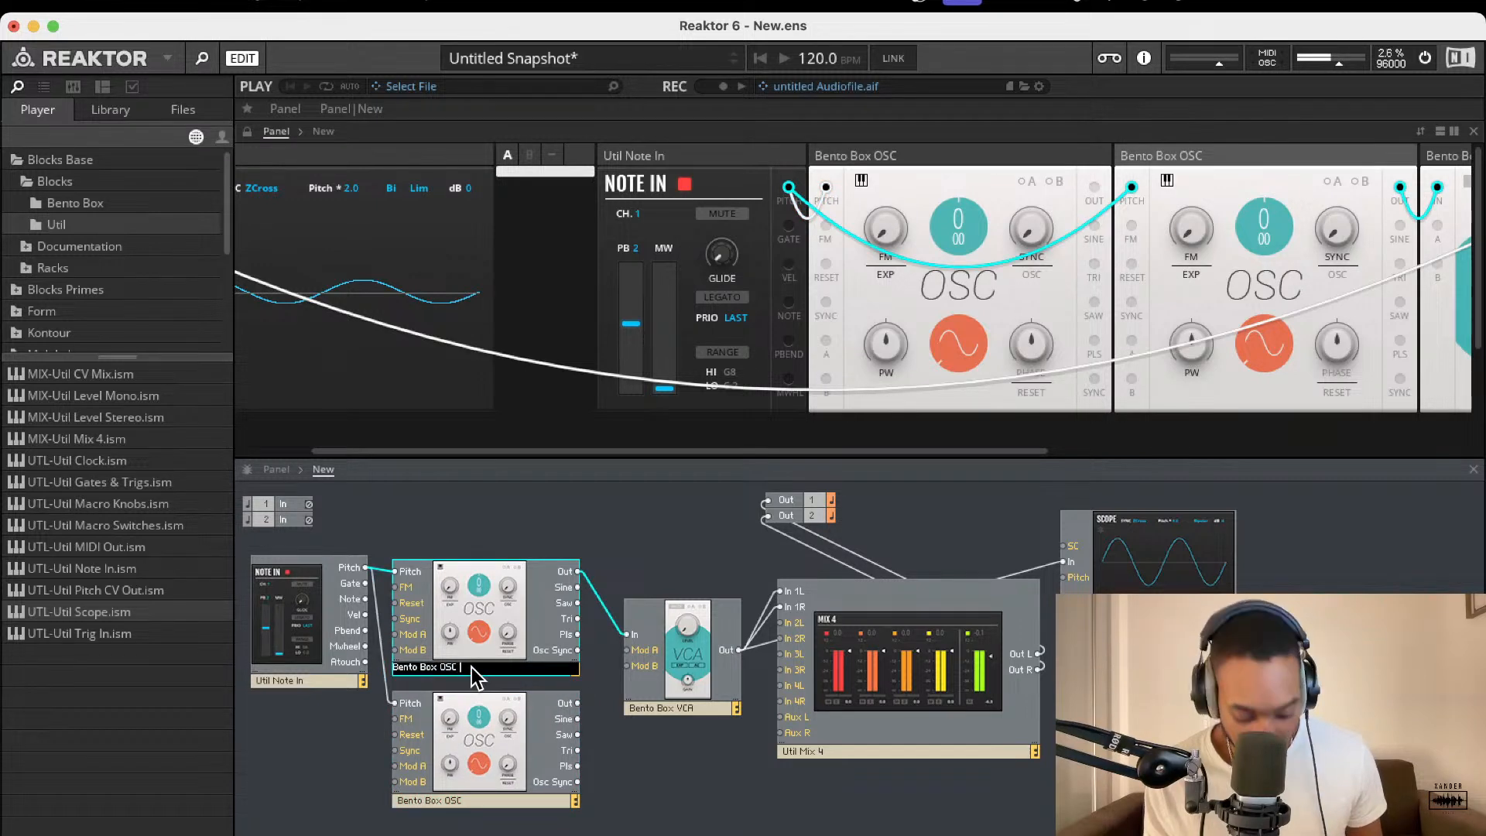
pyautogui.write('1')
pyautogui.click(458, 806)
pyautogui.doubleClick(464, 800)
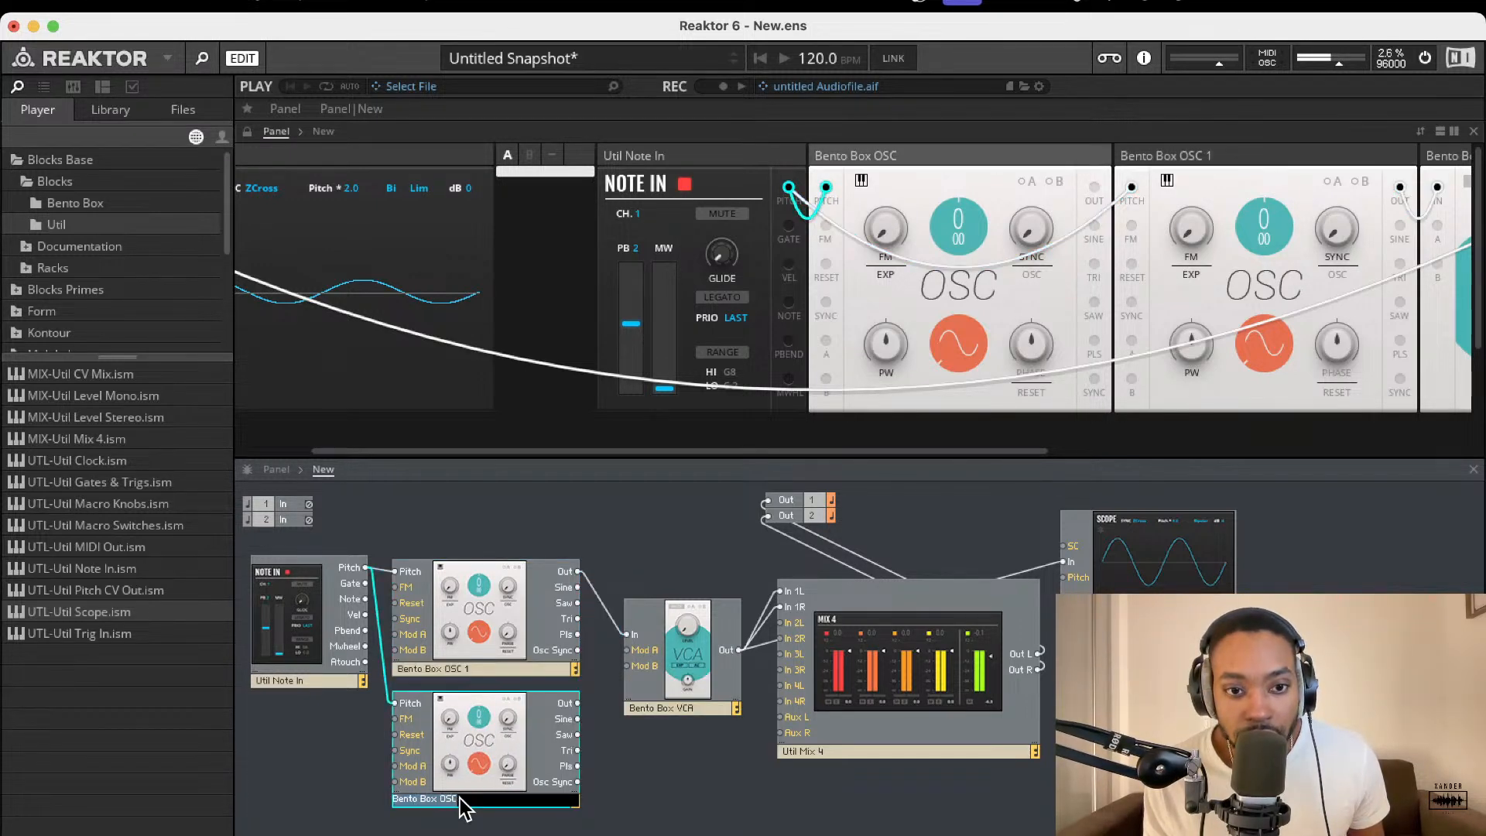
pyautogui.click(600, 720)
# Reorder the oscillator panels so that Bento Box OSC 1 sits before Bento Box OSC 2
pyautogui.hscroll(3, 972, 377)
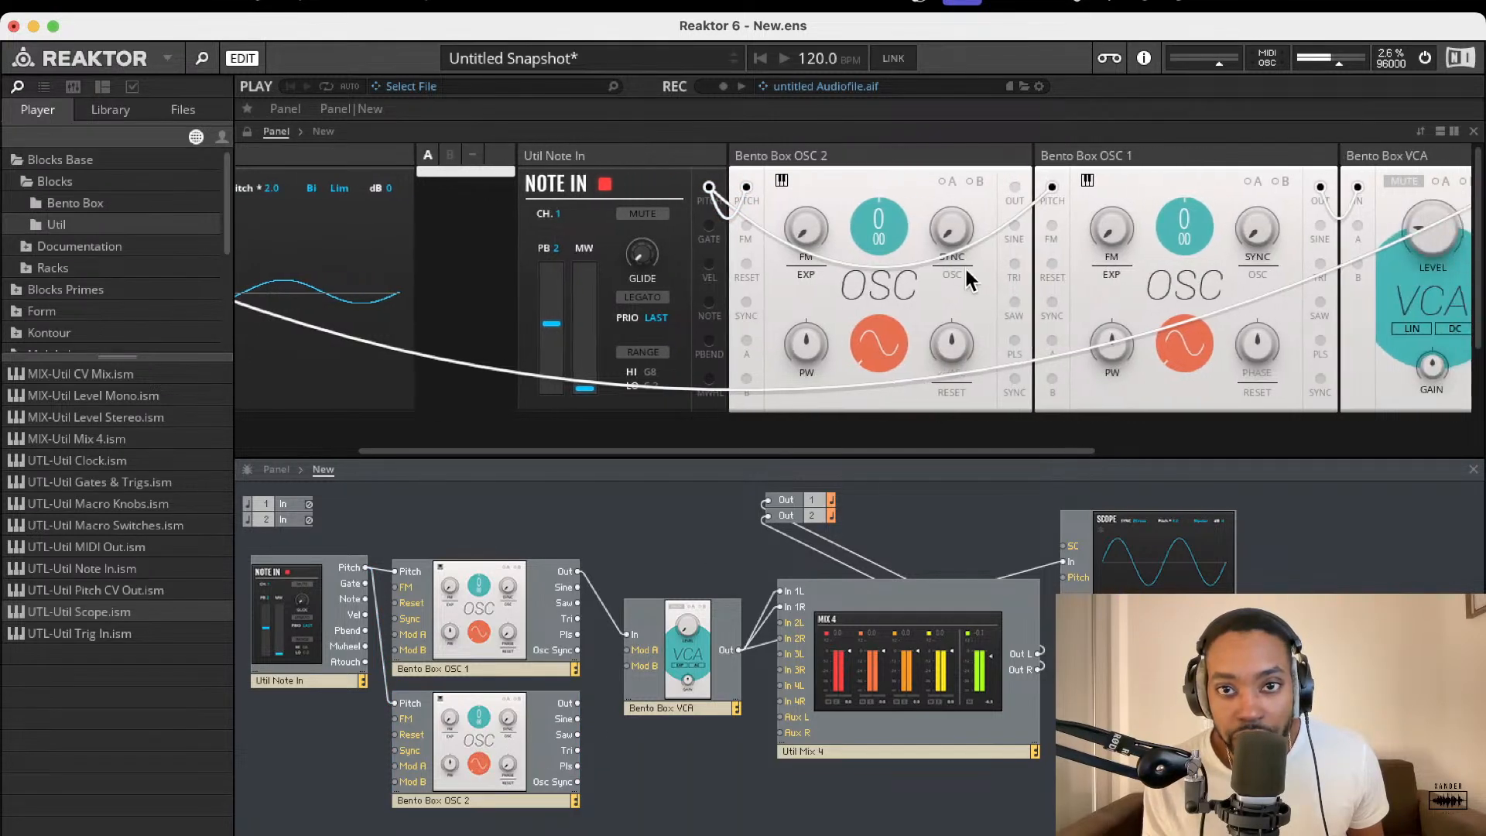
pyautogui.moveTo(912, 161); pyautogui.dragTo(1308, 183)
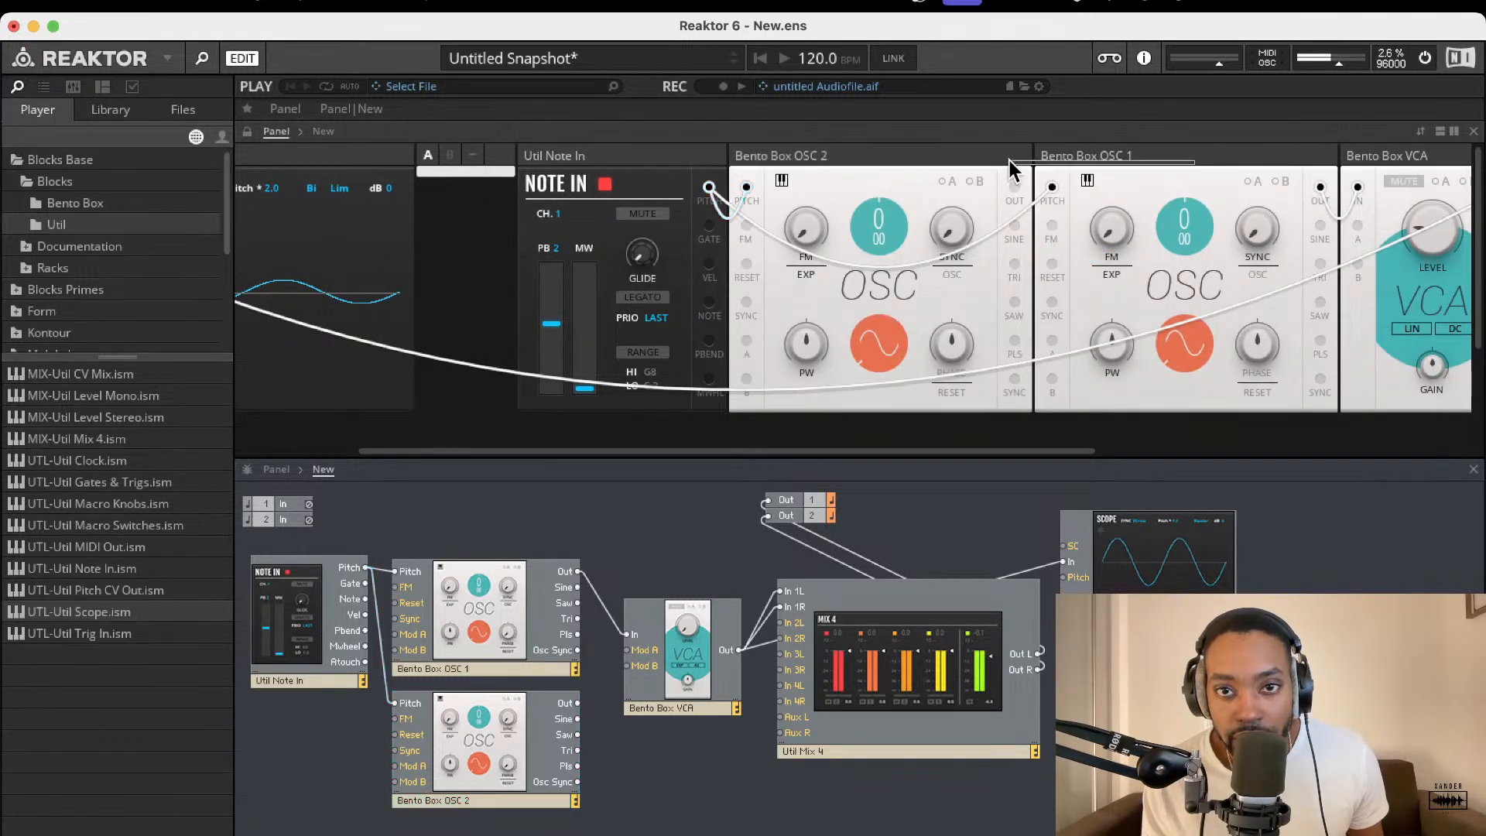
pyautogui.moveTo(1115, 156); pyautogui.dragTo(857, 147)
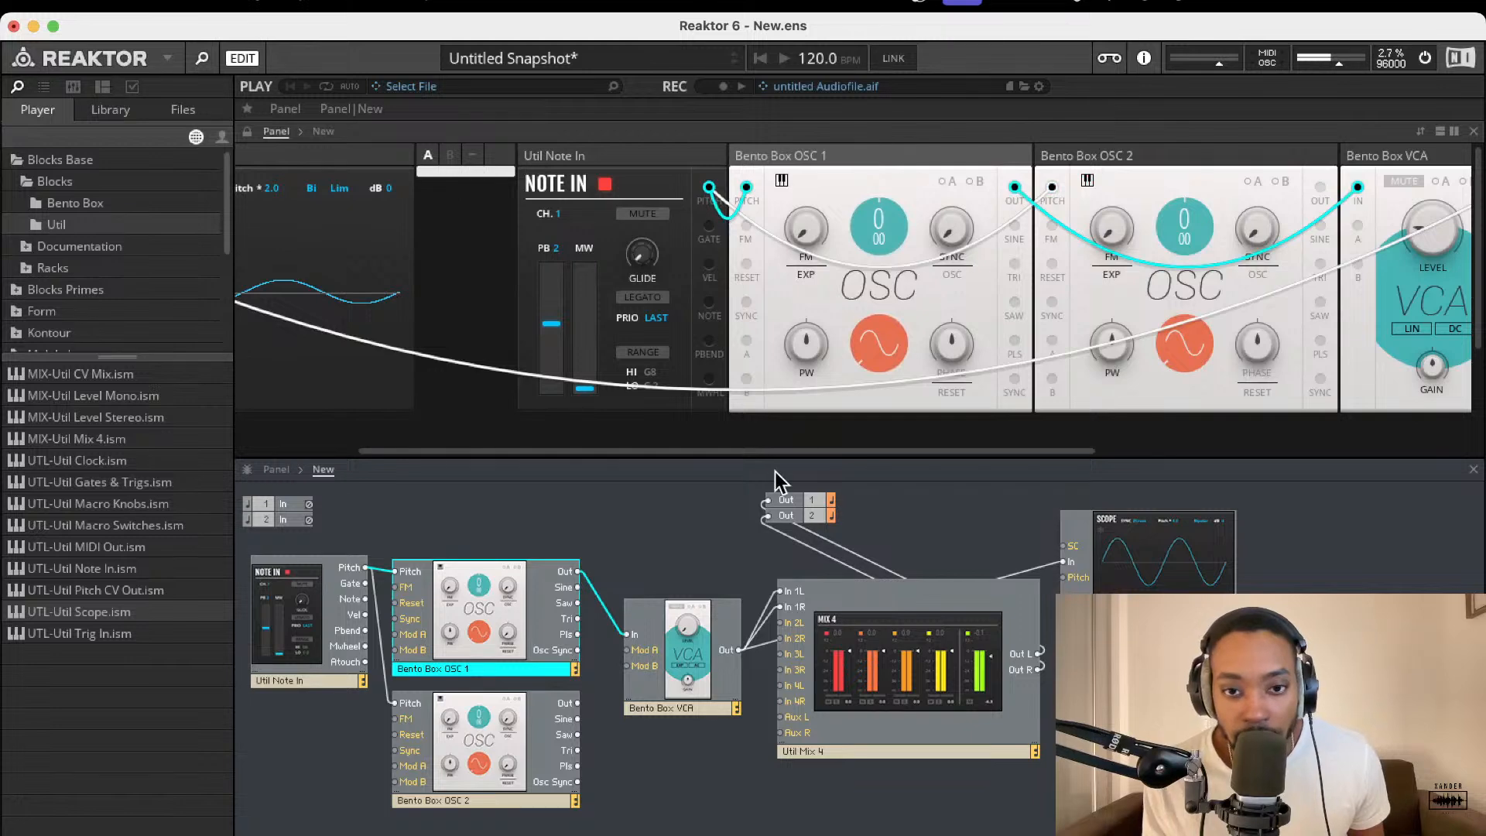
# Nudge all the connected blocks and the output terminals slightly left in the structure view
pyautogui.moveTo(1296, 818); pyautogui.dragTo(339, 516)
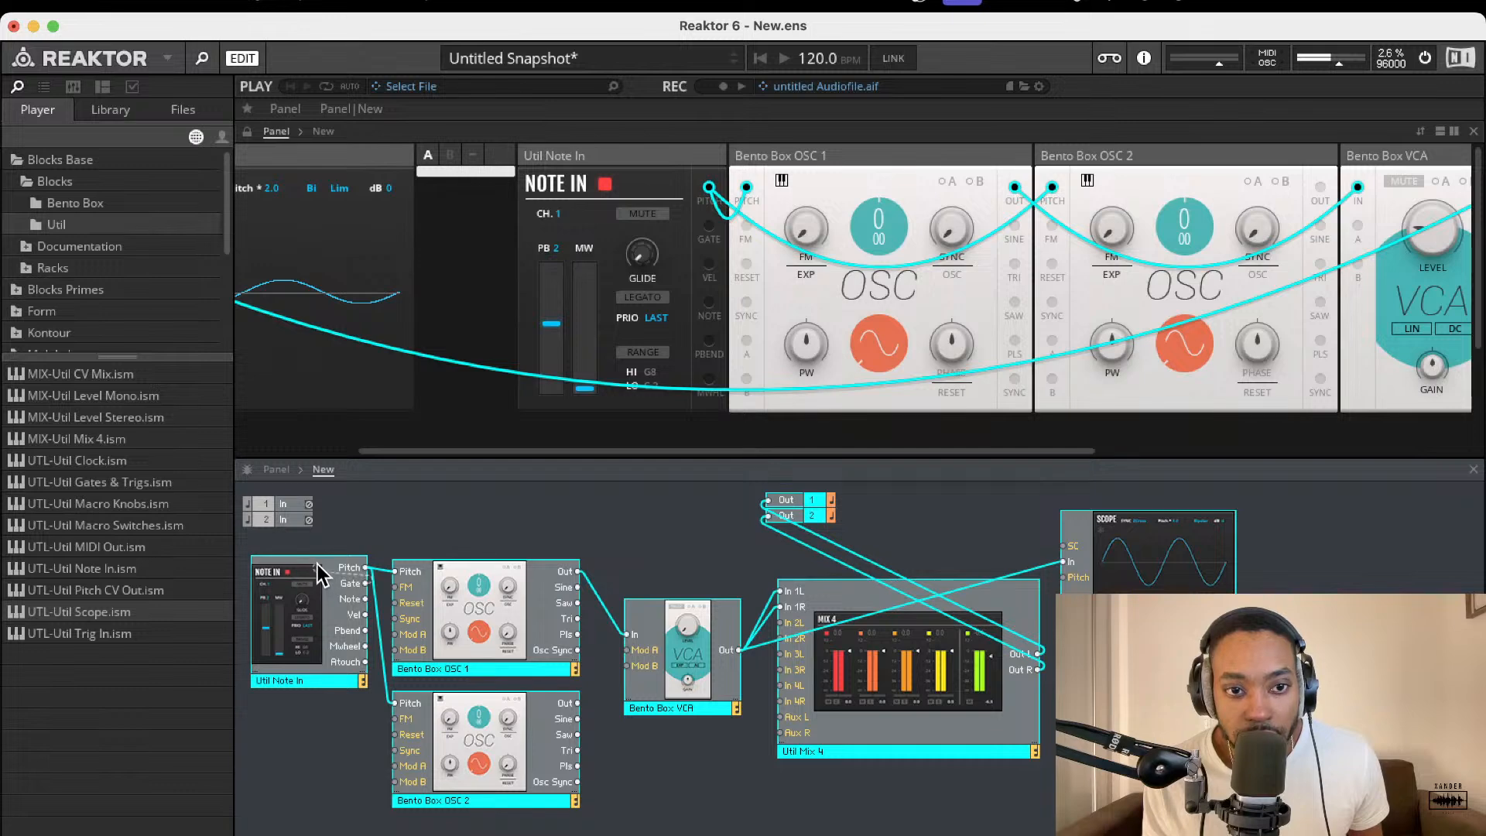
pyautogui.moveTo(314, 574); pyautogui.dragTo(314, 615)
pyautogui.click(589, 775)
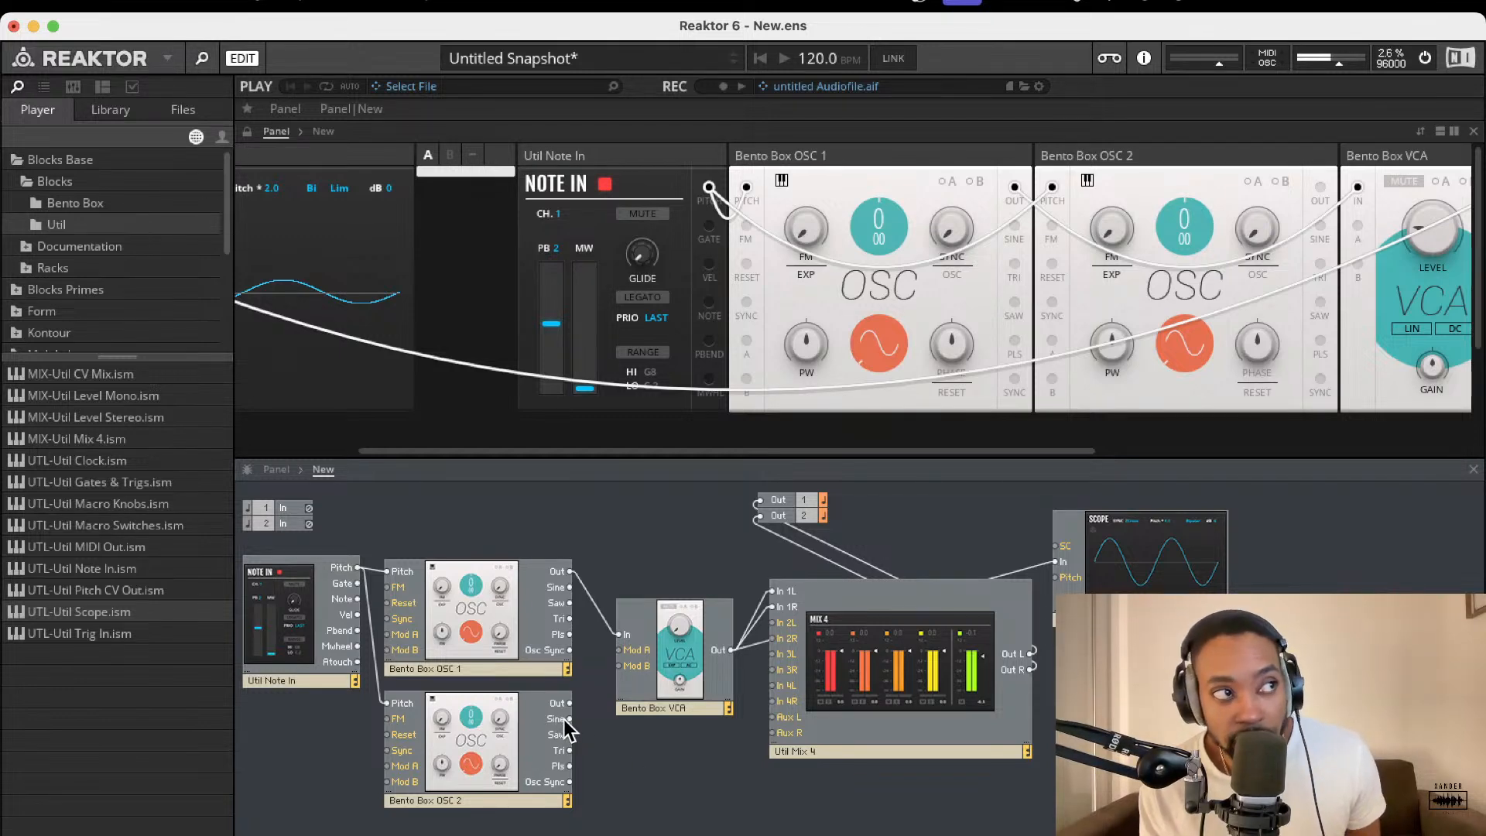
# Try feeding Bento Box OSC 2's Out into the VCA's In, and restore the connection from Bento Box OSC 1's Out
pyautogui.moveTo(569, 703); pyautogui.dragTo(625, 634)
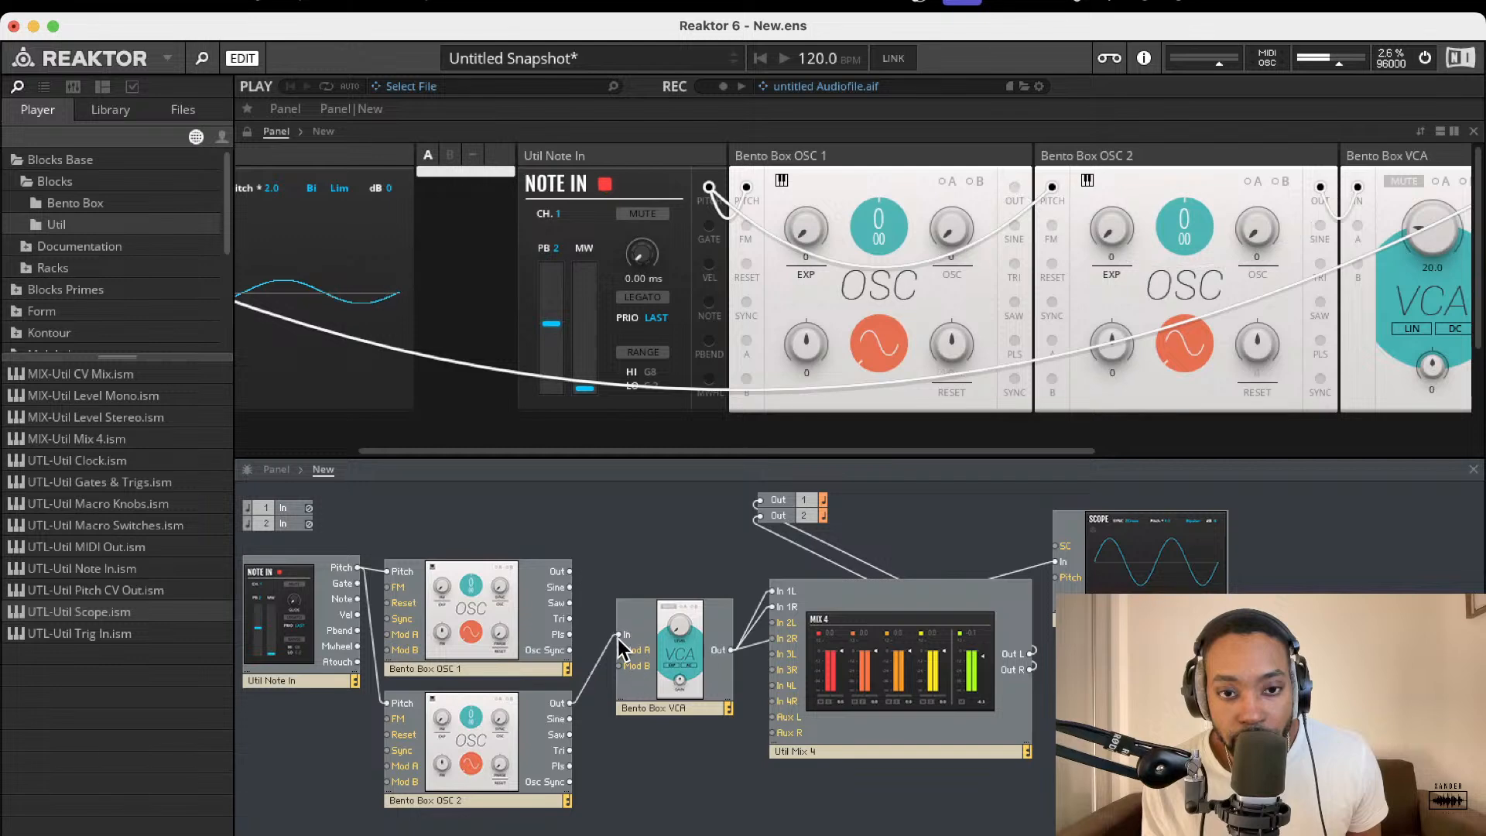
pyautogui.moveTo(571, 572); pyautogui.dragTo(638, 630)
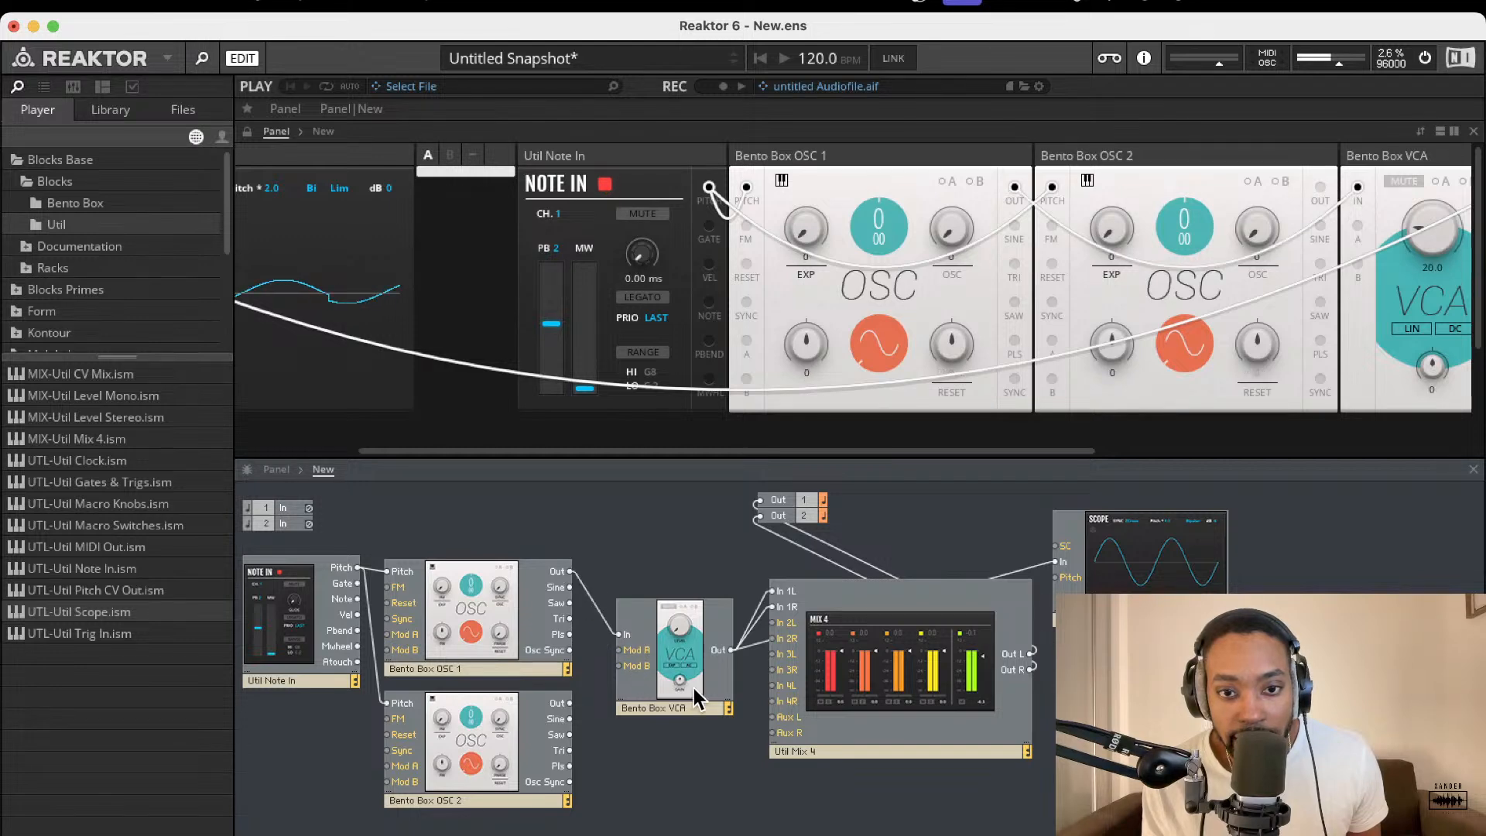
pyautogui.click(644, 700)
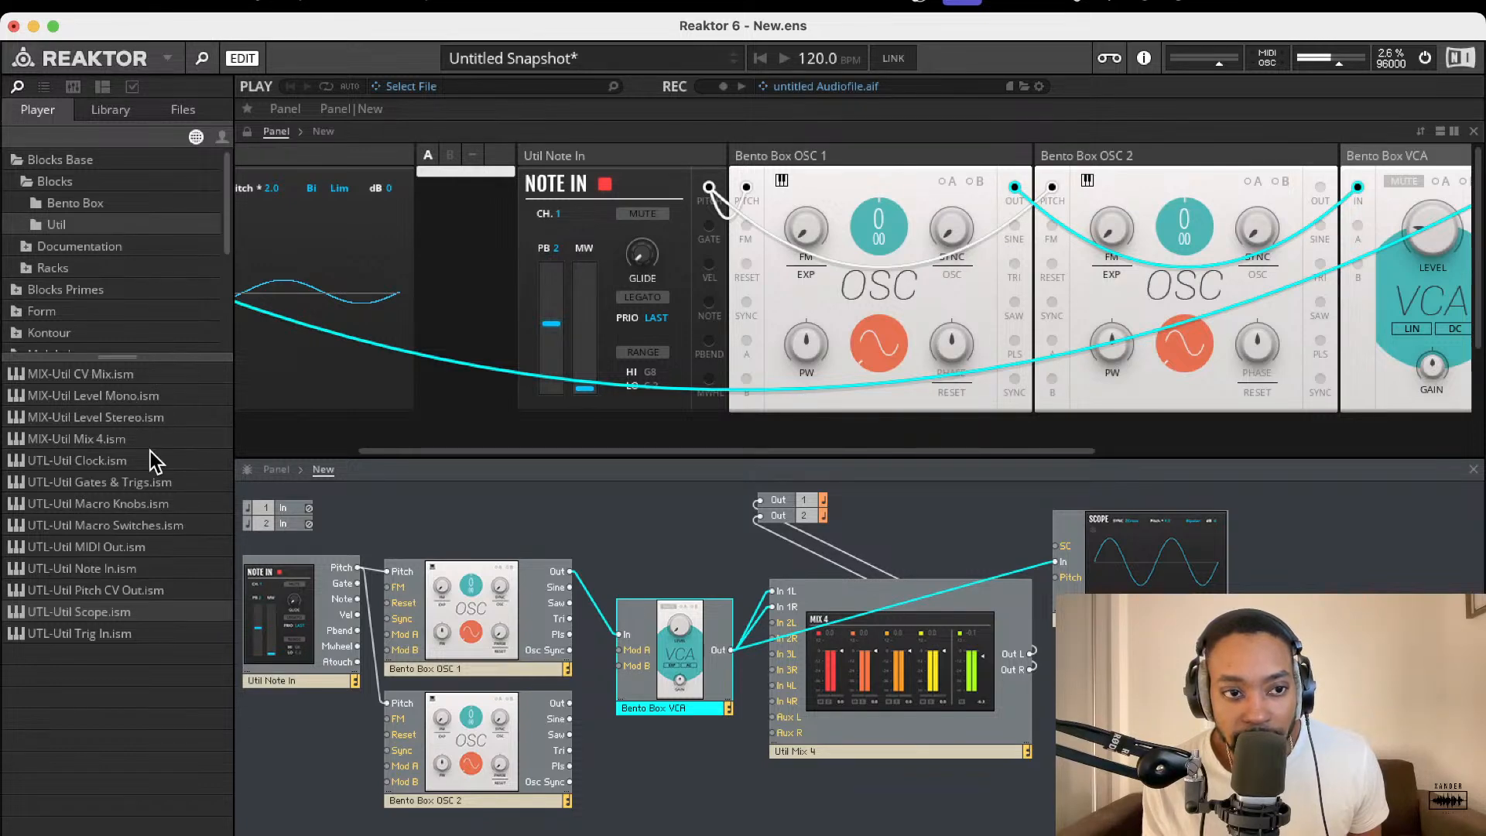
# Add a Bento Mix block from the Bento Box collection to the structure, below the VCA
pyautogui.click(128, 546)
pyautogui.click(122, 483)
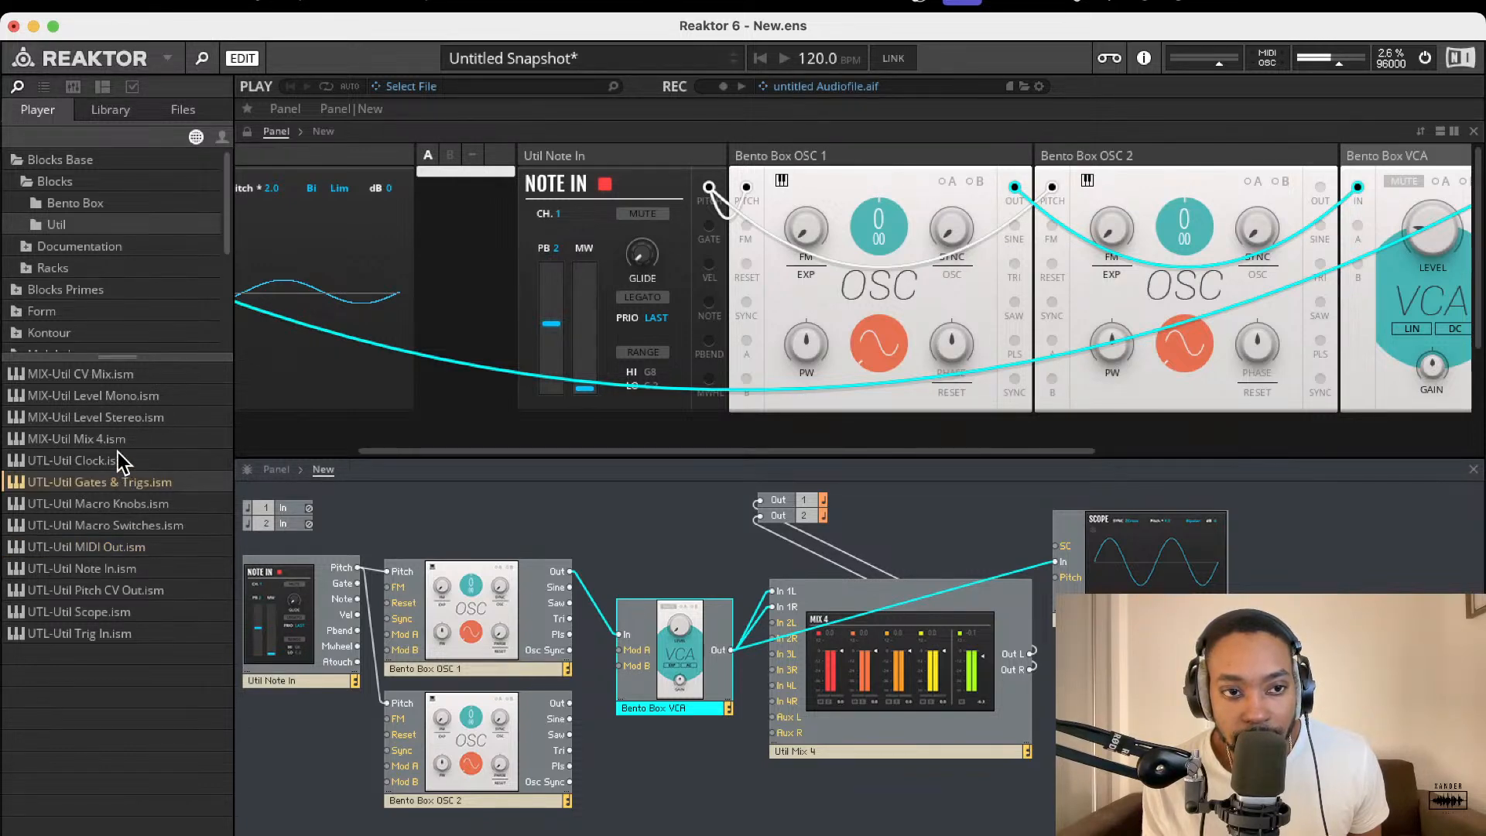
pyautogui.click(116, 438)
pyautogui.click(75, 204)
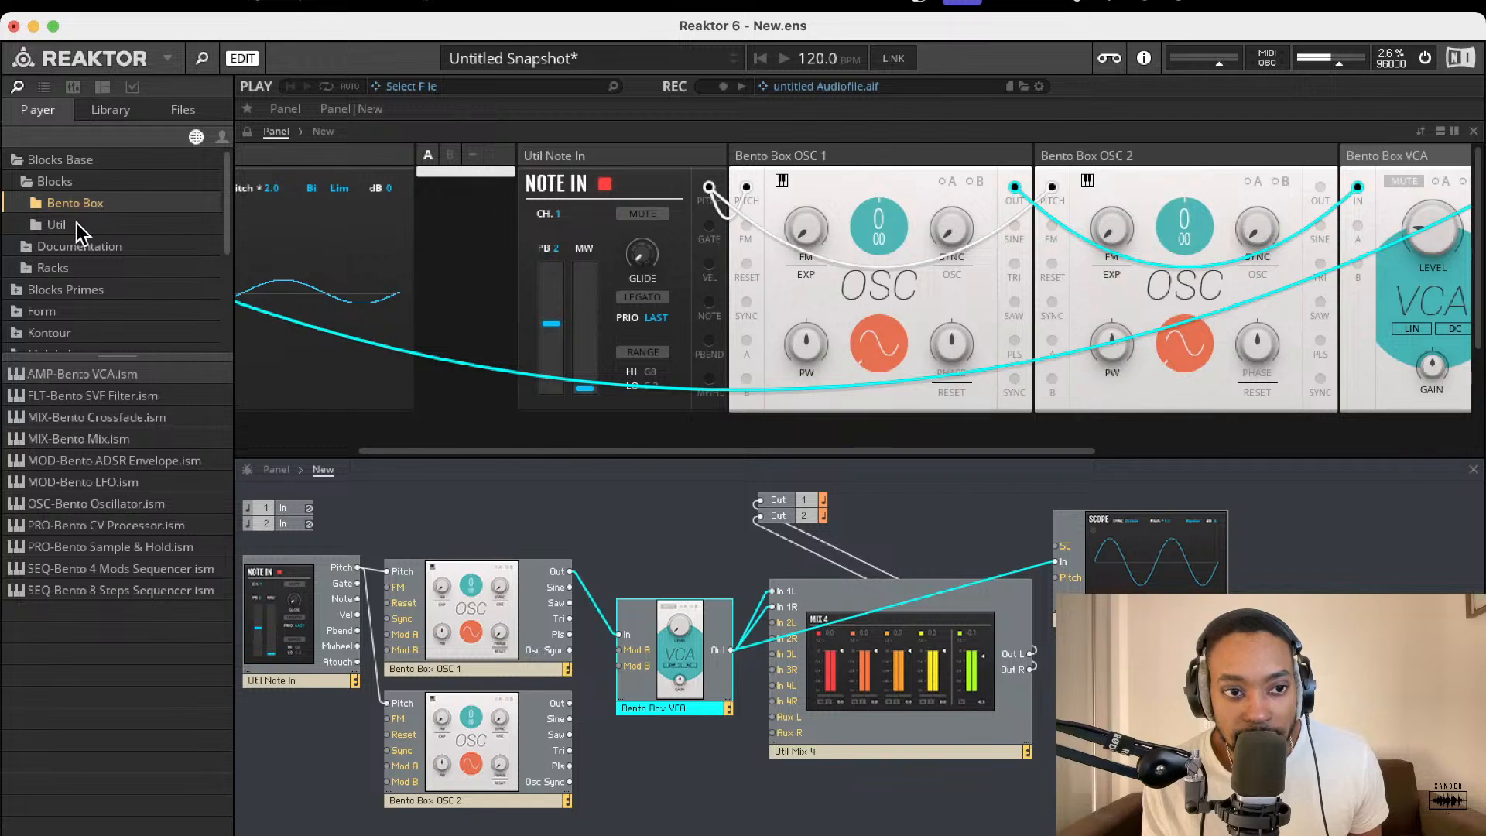
pyautogui.moveTo(115, 433); pyautogui.dragTo(646, 777)
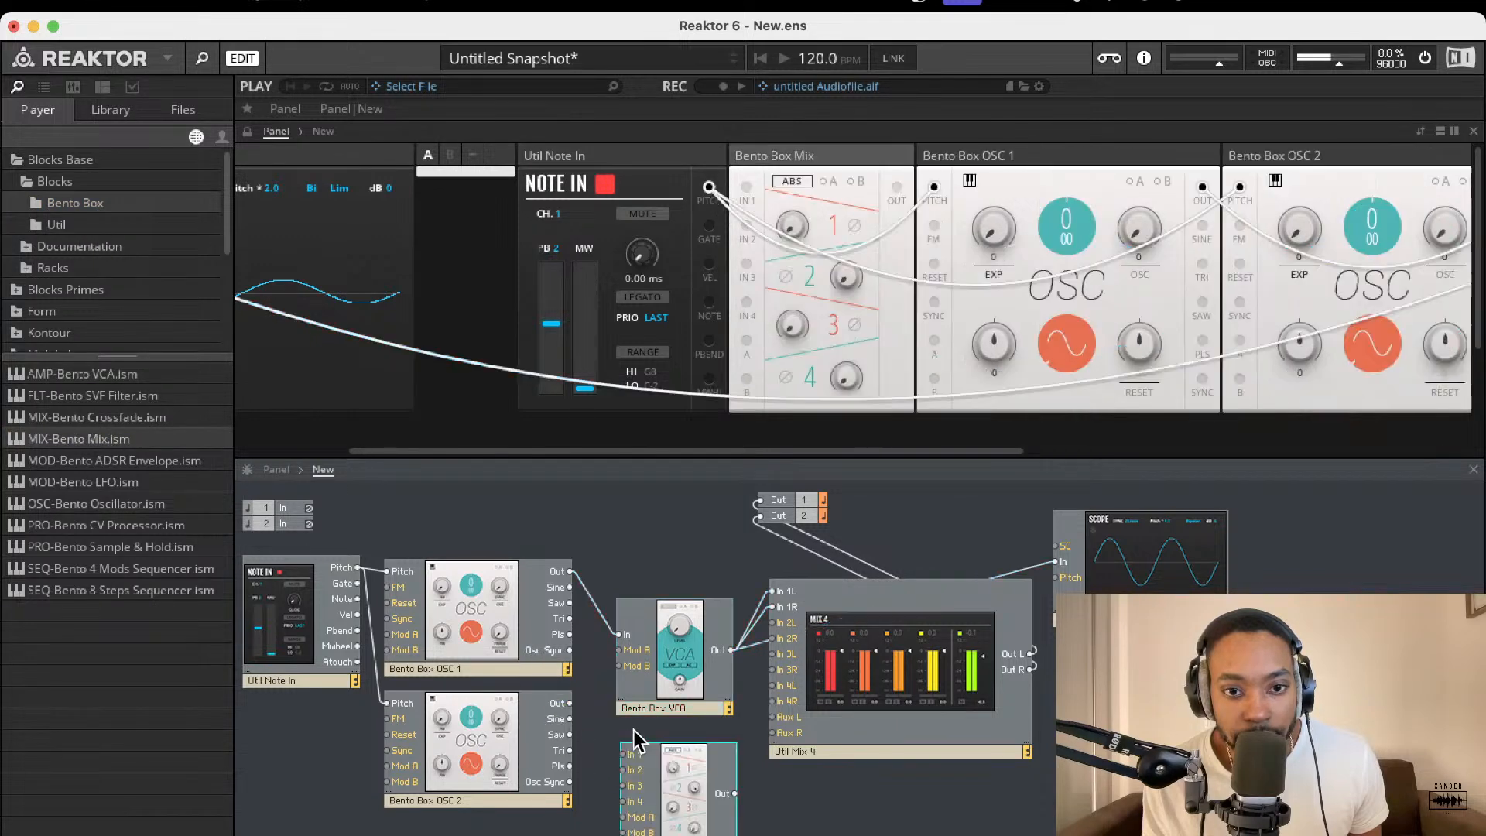
# Wire the Outs of Bento Box OSC 1 and OSC 2 into the Bento Box Mix's In 1 and In 2, and its Out into the VCA's In
pyautogui.moveTo(597, 734); pyautogui.dragTo(570, 573)
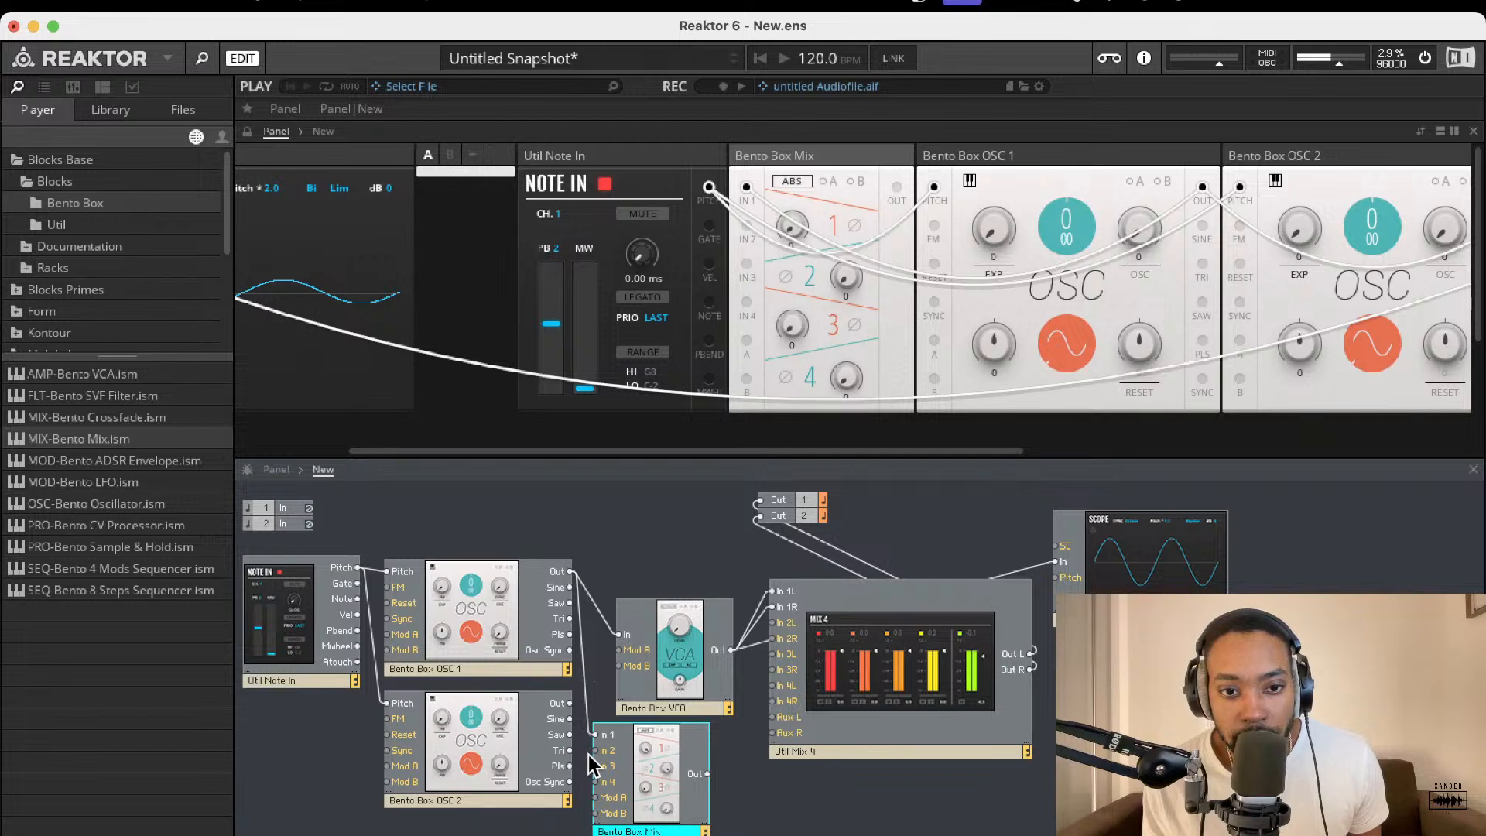
pyautogui.moveTo(570, 705); pyautogui.dragTo(596, 749)
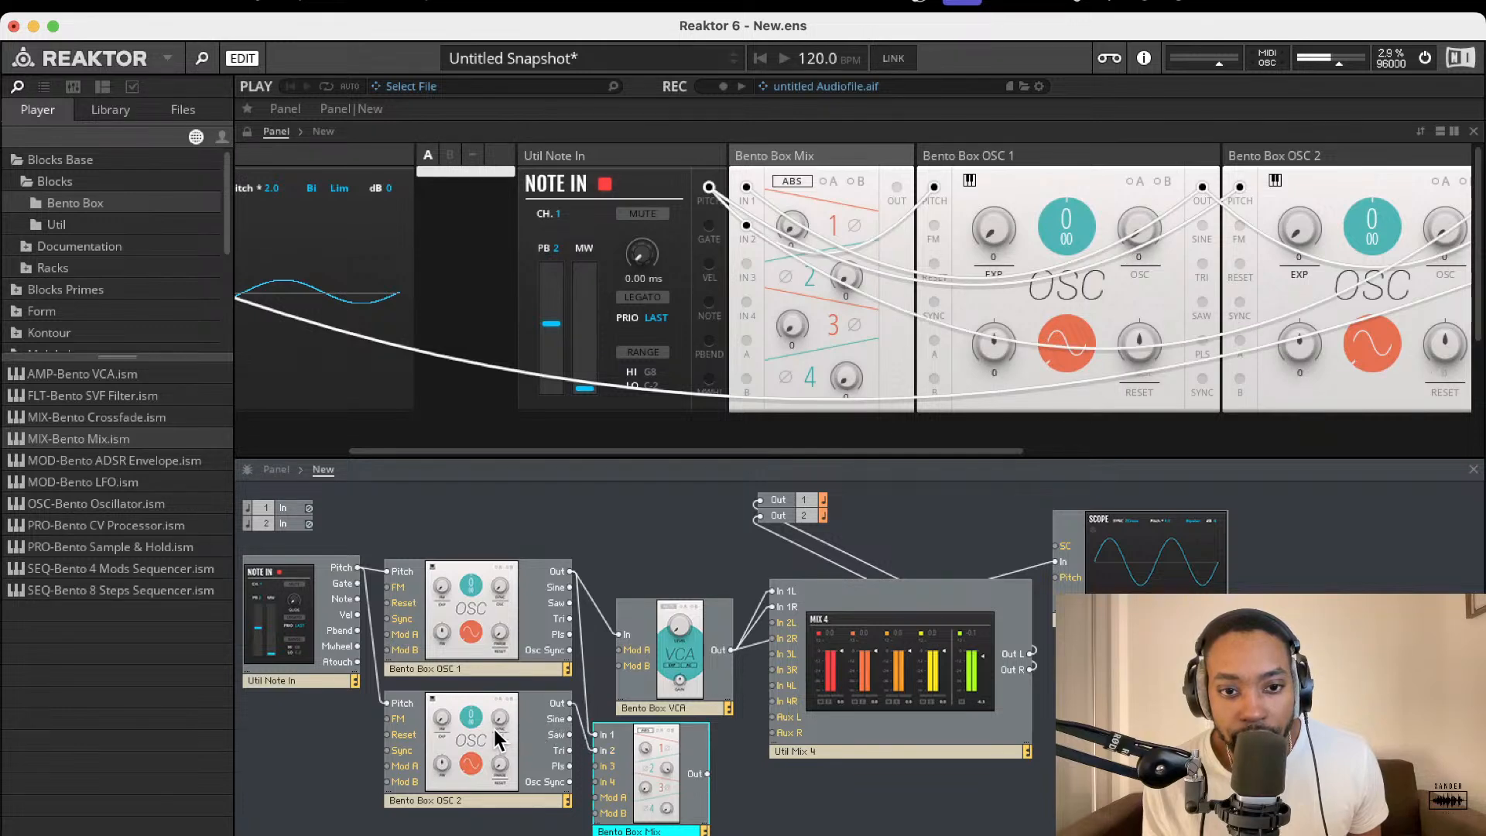
pyautogui.moveTo(654, 685); pyautogui.dragTo(708, 776)
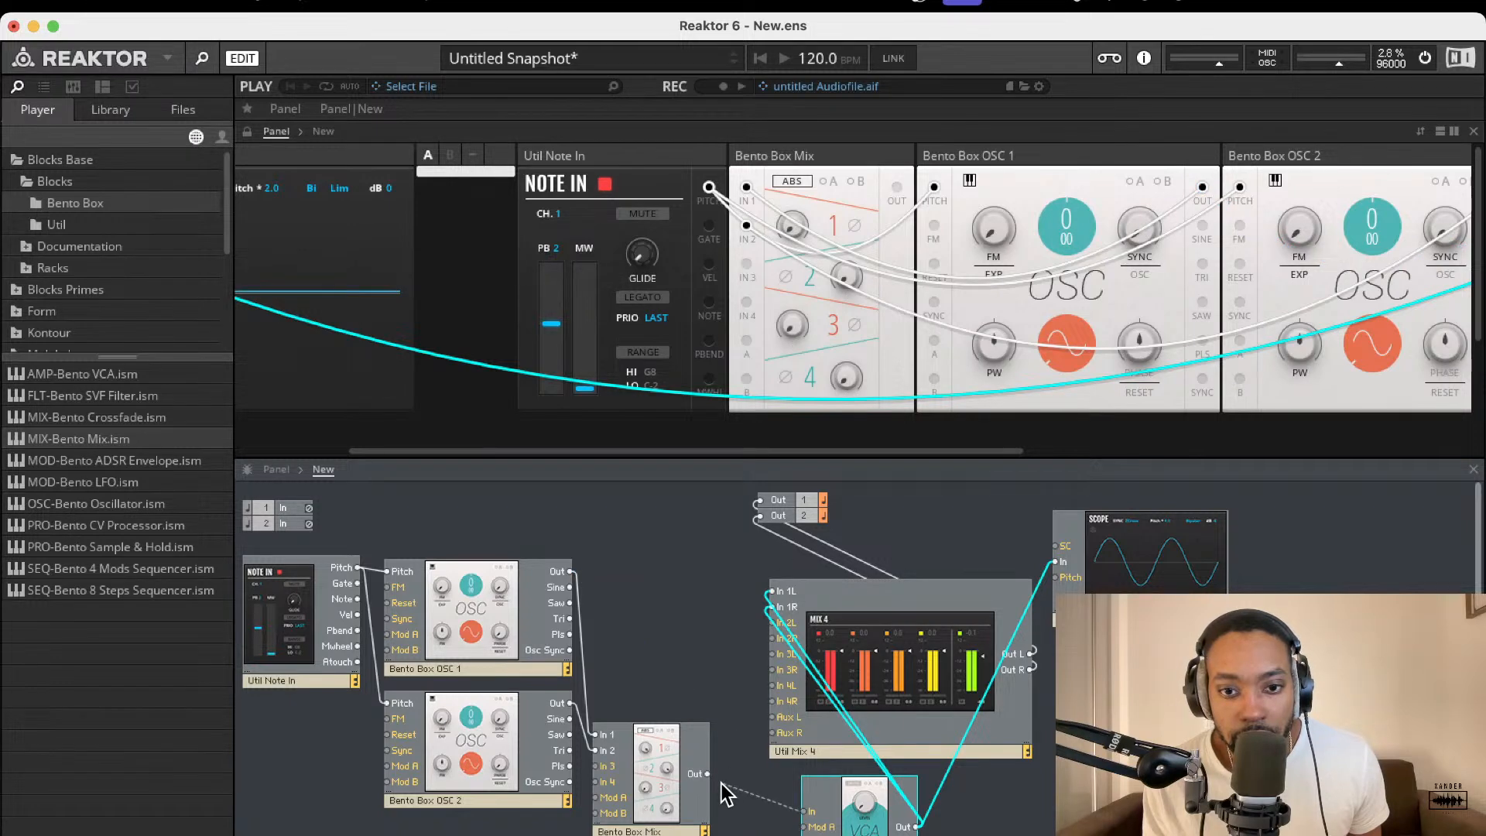
pyautogui.moveTo(805, 812); pyautogui.dragTo(708, 773)
pyautogui.moveTo(854, 809); pyautogui.dragTo(689, 608)
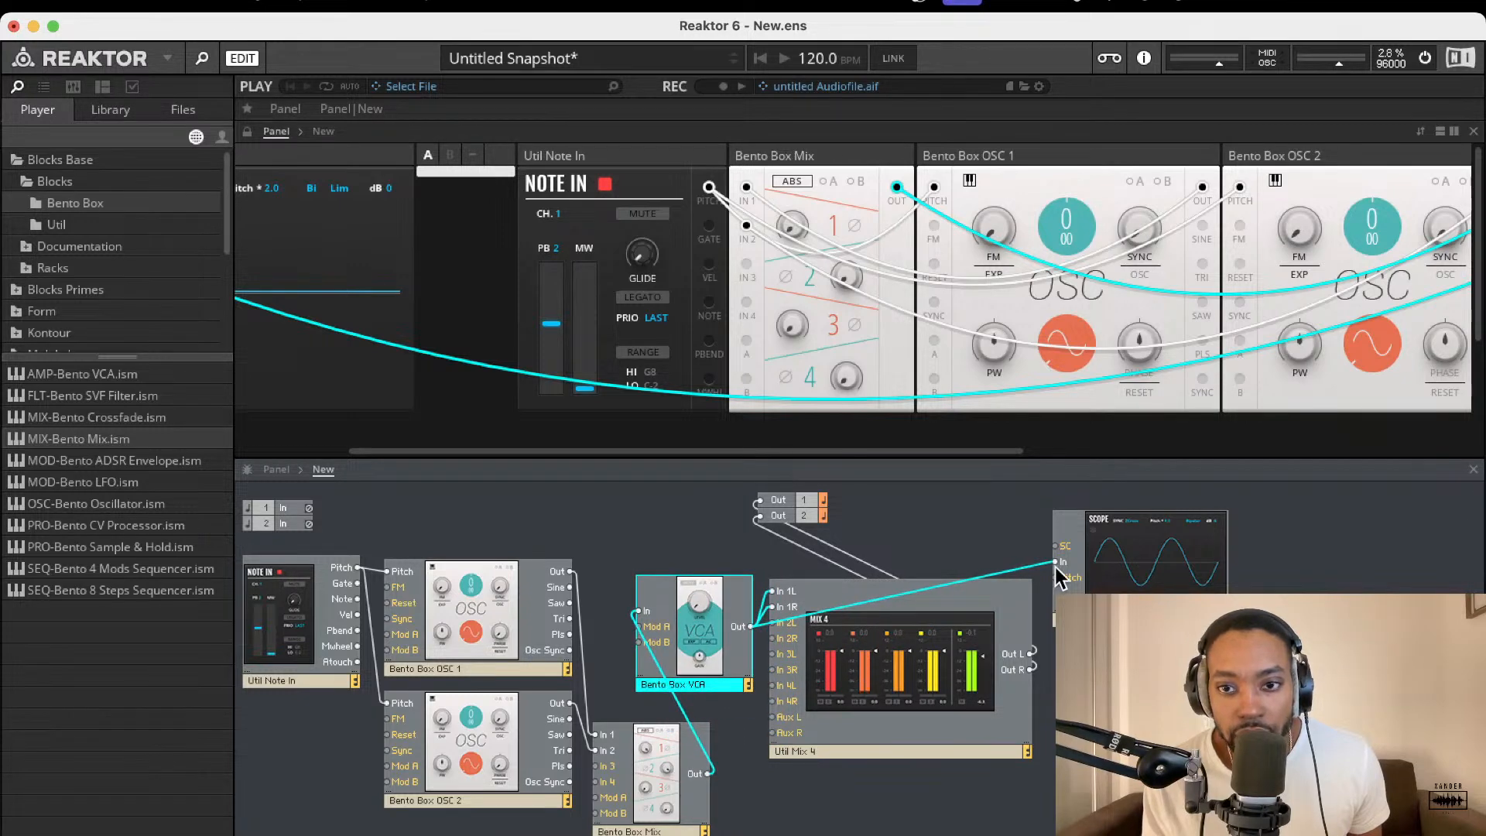
# Raise the Bento Box VCA's Level to about its midpoint
pyautogui.scroll(-2, 1126, 289)
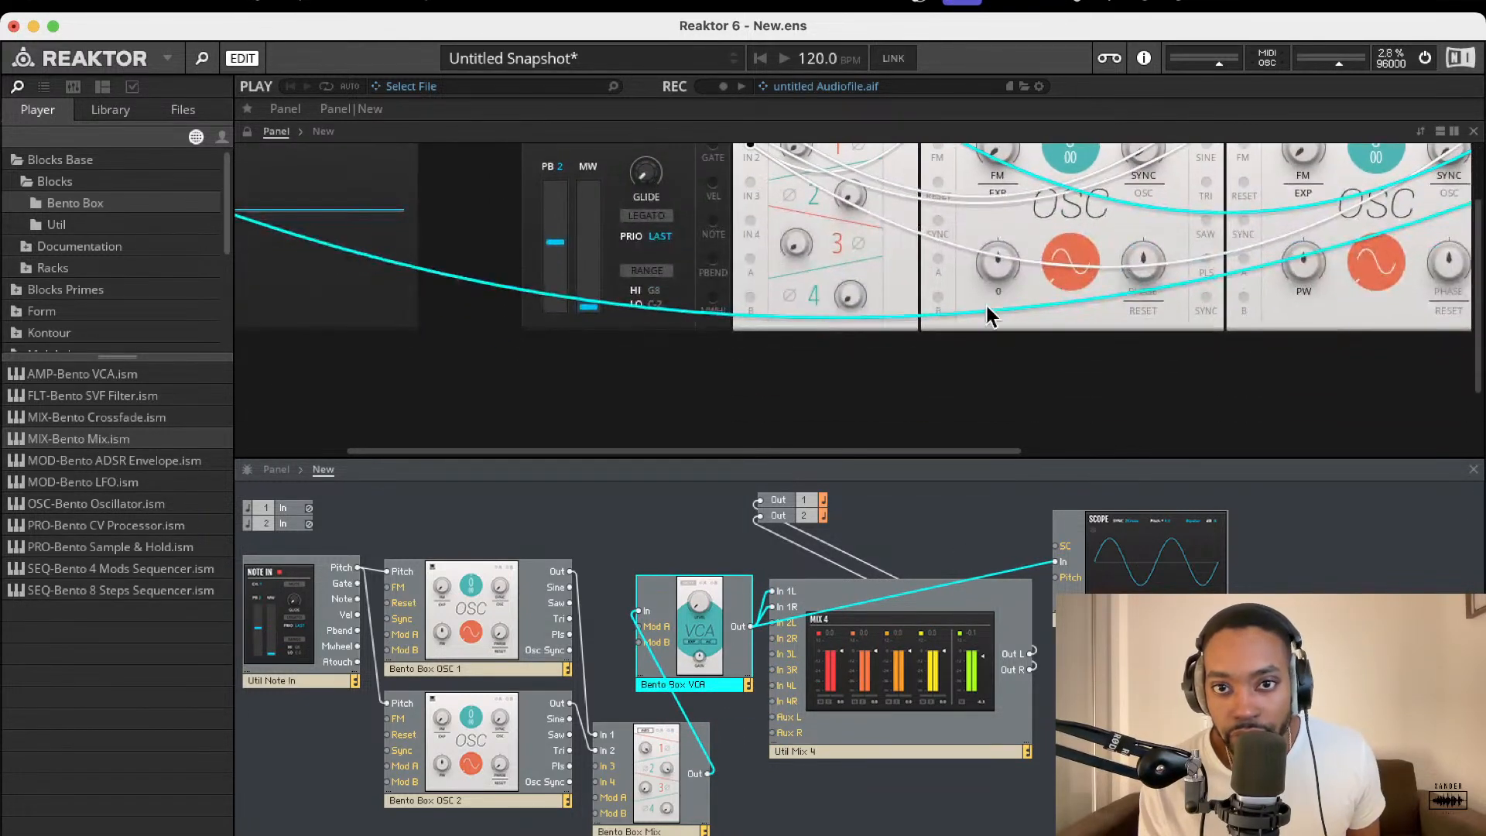
pyautogui.scroll(2, 987, 305)
pyautogui.hscroll(10, 984, 305)
pyautogui.scroll(-2, 986, 310)
pyautogui.scroll(2, 984, 309)
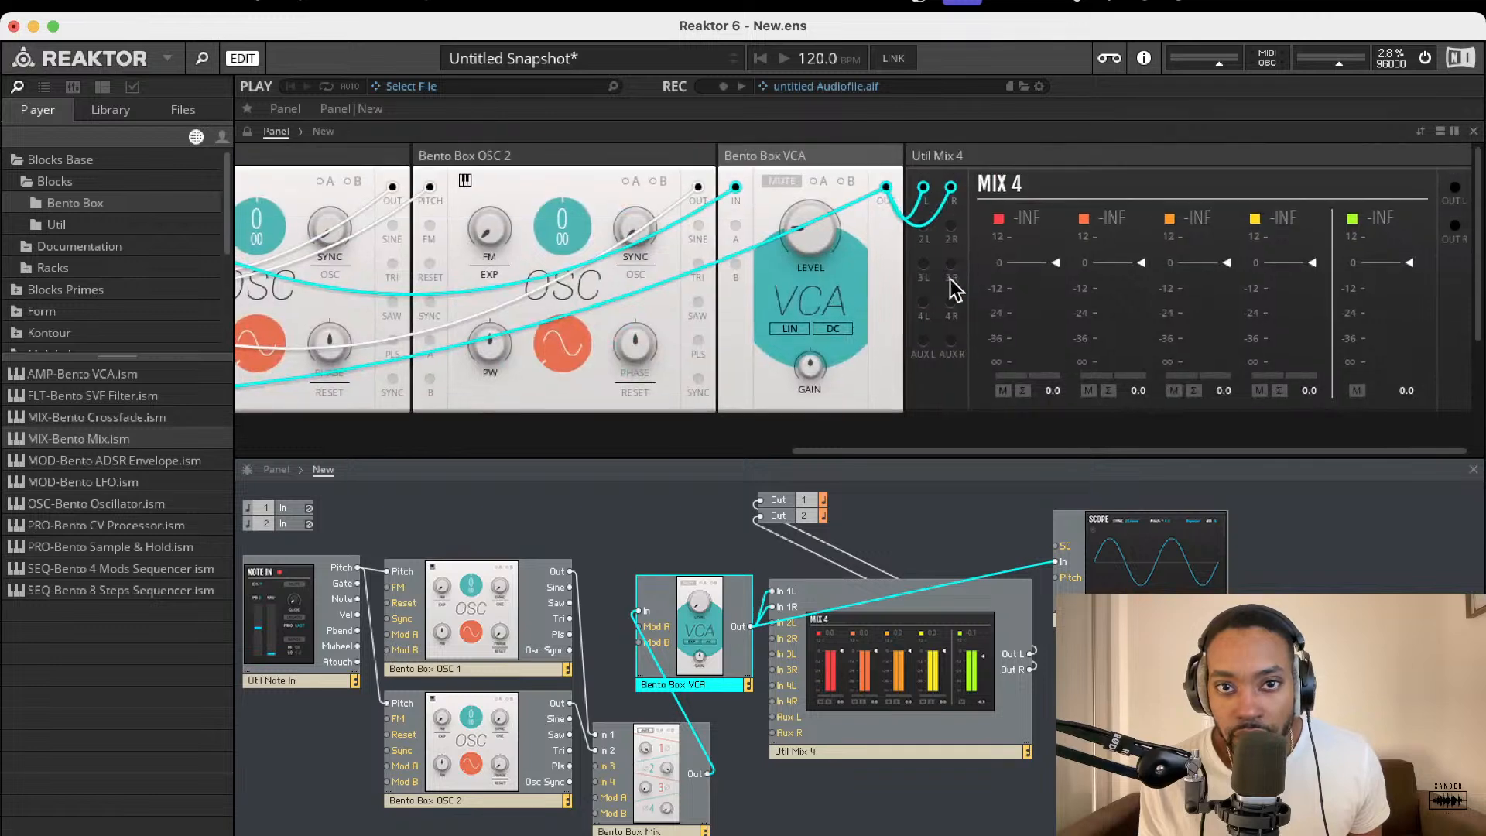
pyautogui.click(818, 238)
pyautogui.moveTo(829, 269)
pyautogui.mouseDown()
pyautogui.moveTo(823, 243)
pyautogui.moveTo(816, 255)
pyautogui.mouseUp()
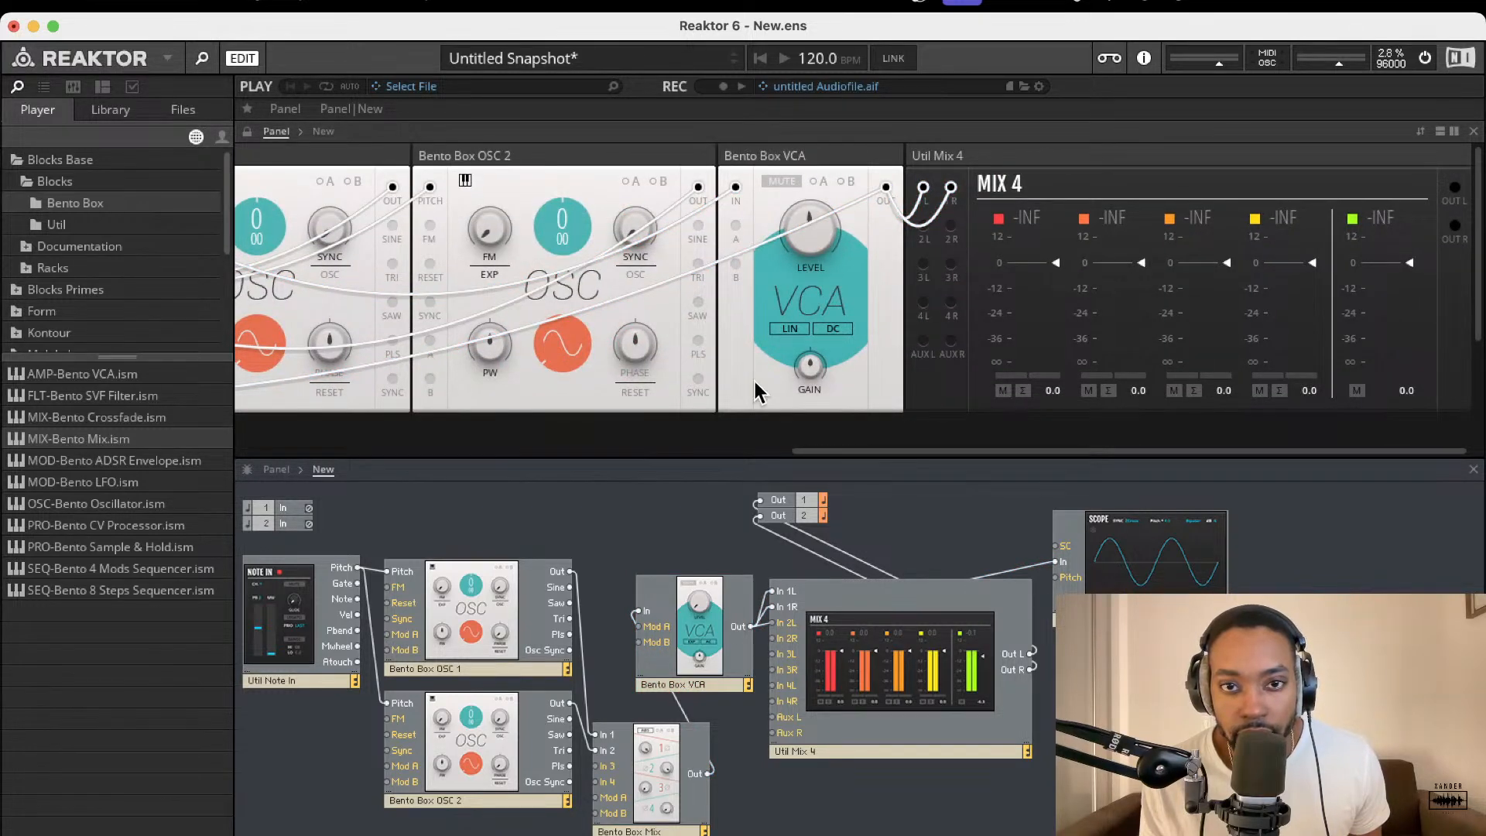
# Reorder the panels so that Bento Box Mix sits between Bento Box OSC 2 and Bento Box VCA
pyautogui.hscroll(-10, 720, 356)
pyautogui.hscroll(-1, 705, 349)
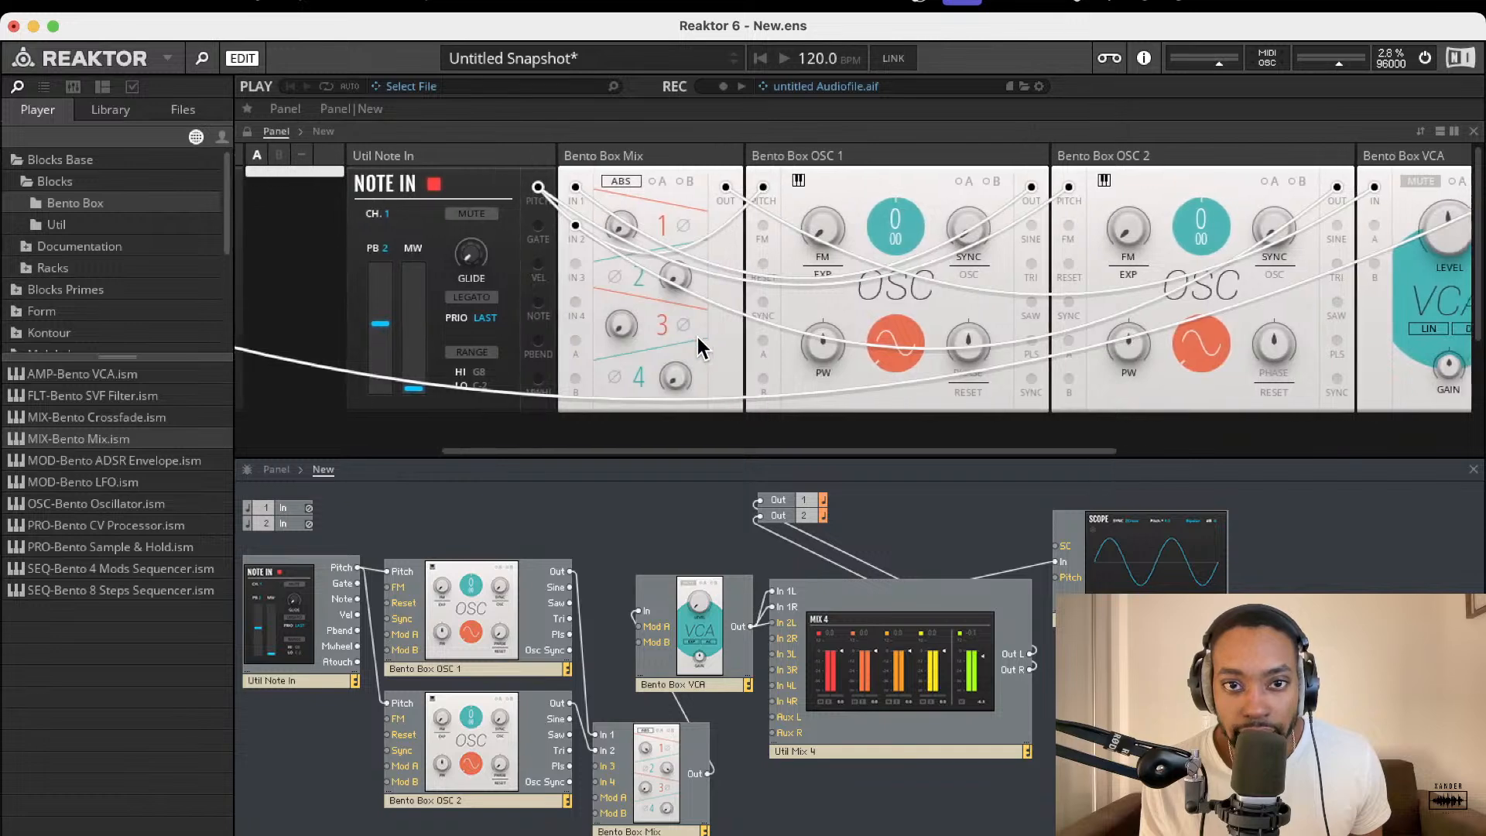
pyautogui.hscroll(3, 705, 348)
pyautogui.hscroll(-2, 705, 348)
pyautogui.moveTo(825, 186); pyautogui.dragTo(1206, 160)
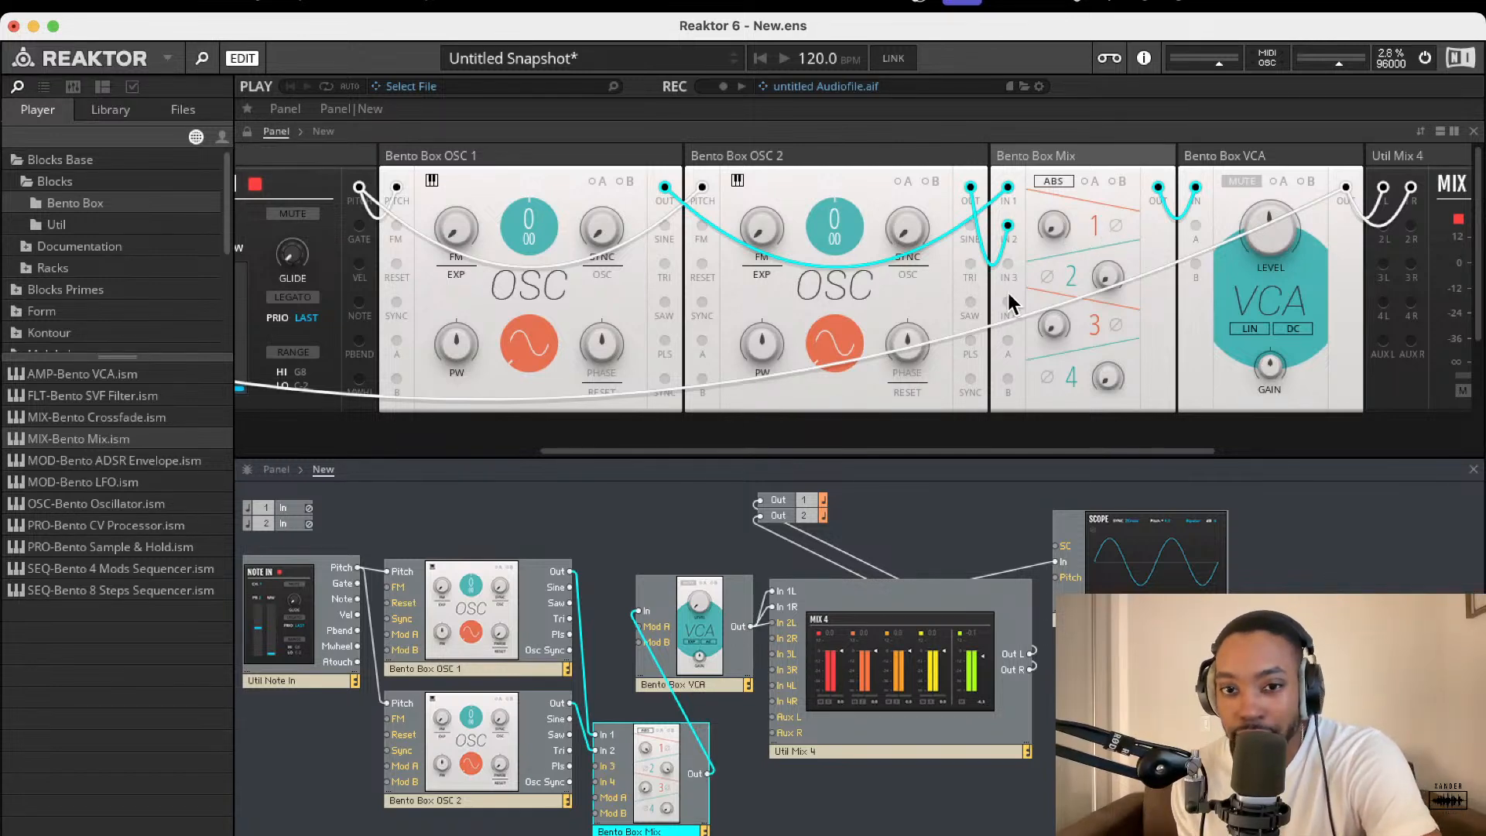
pyautogui.click(693, 513)
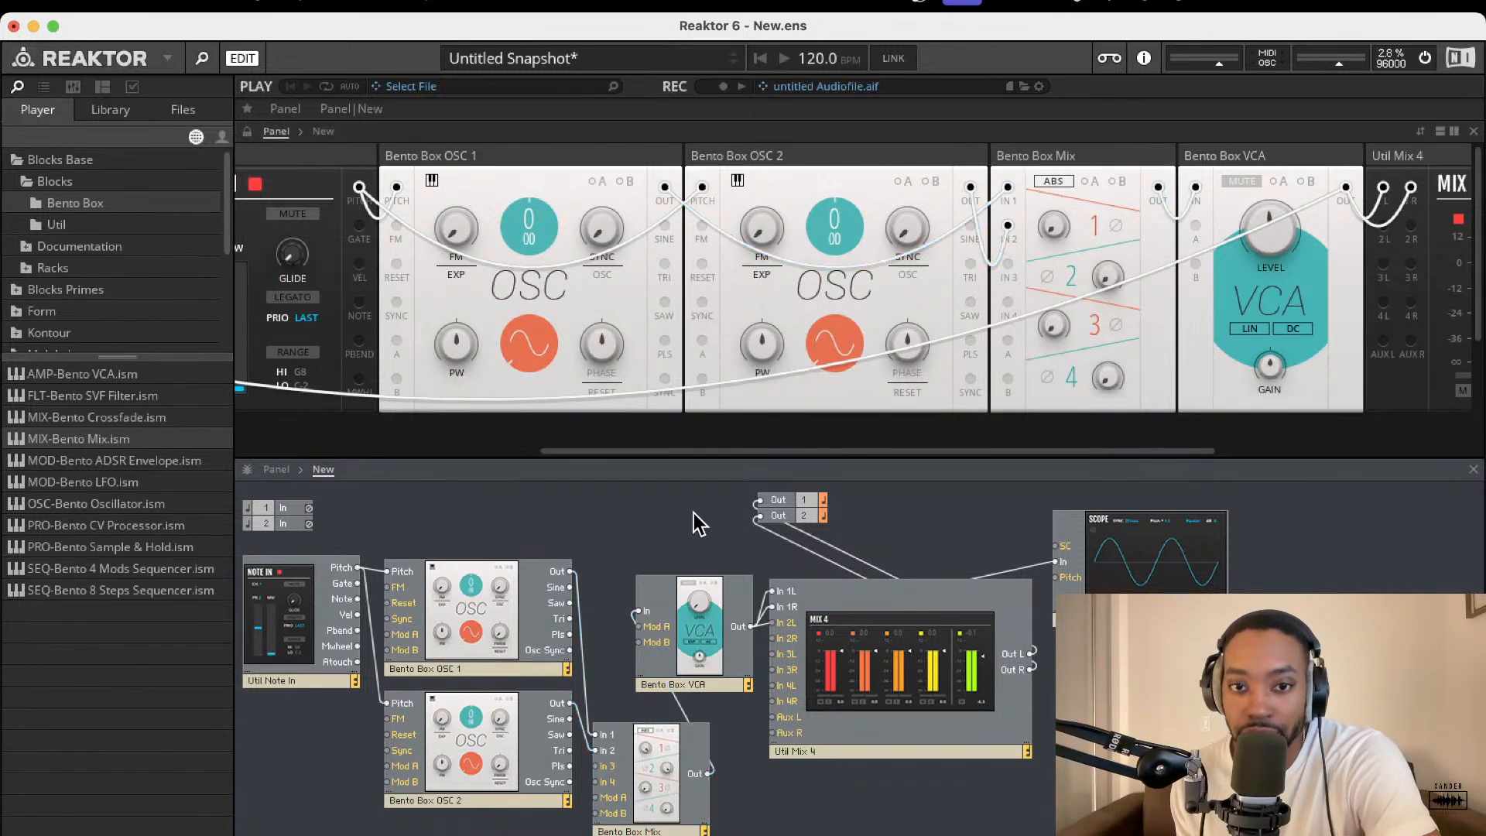
pyautogui.click(1052, 229)
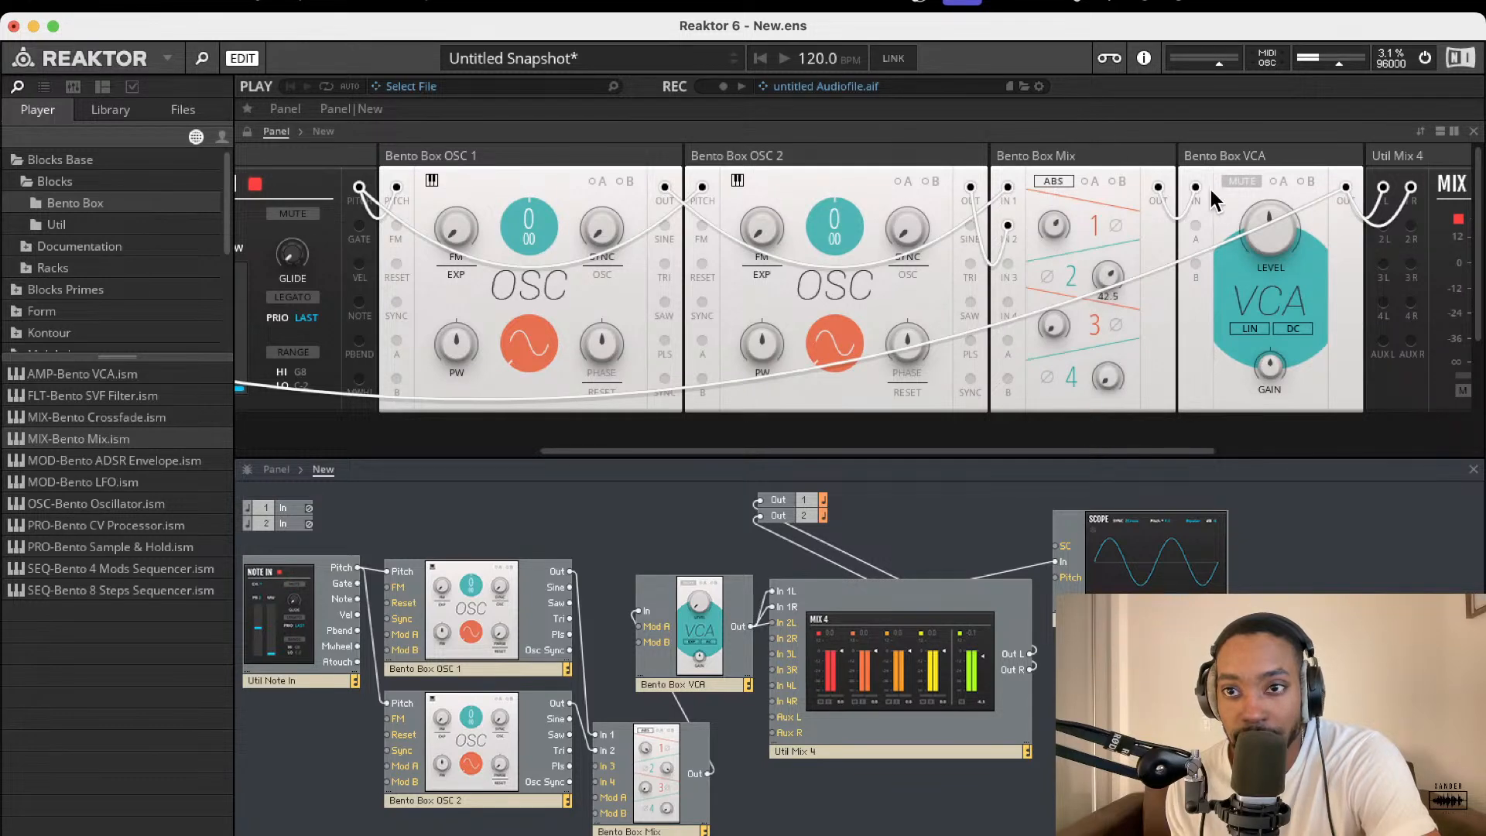
pyautogui.moveTo(823, 625); pyautogui.dragTo(843, 664)
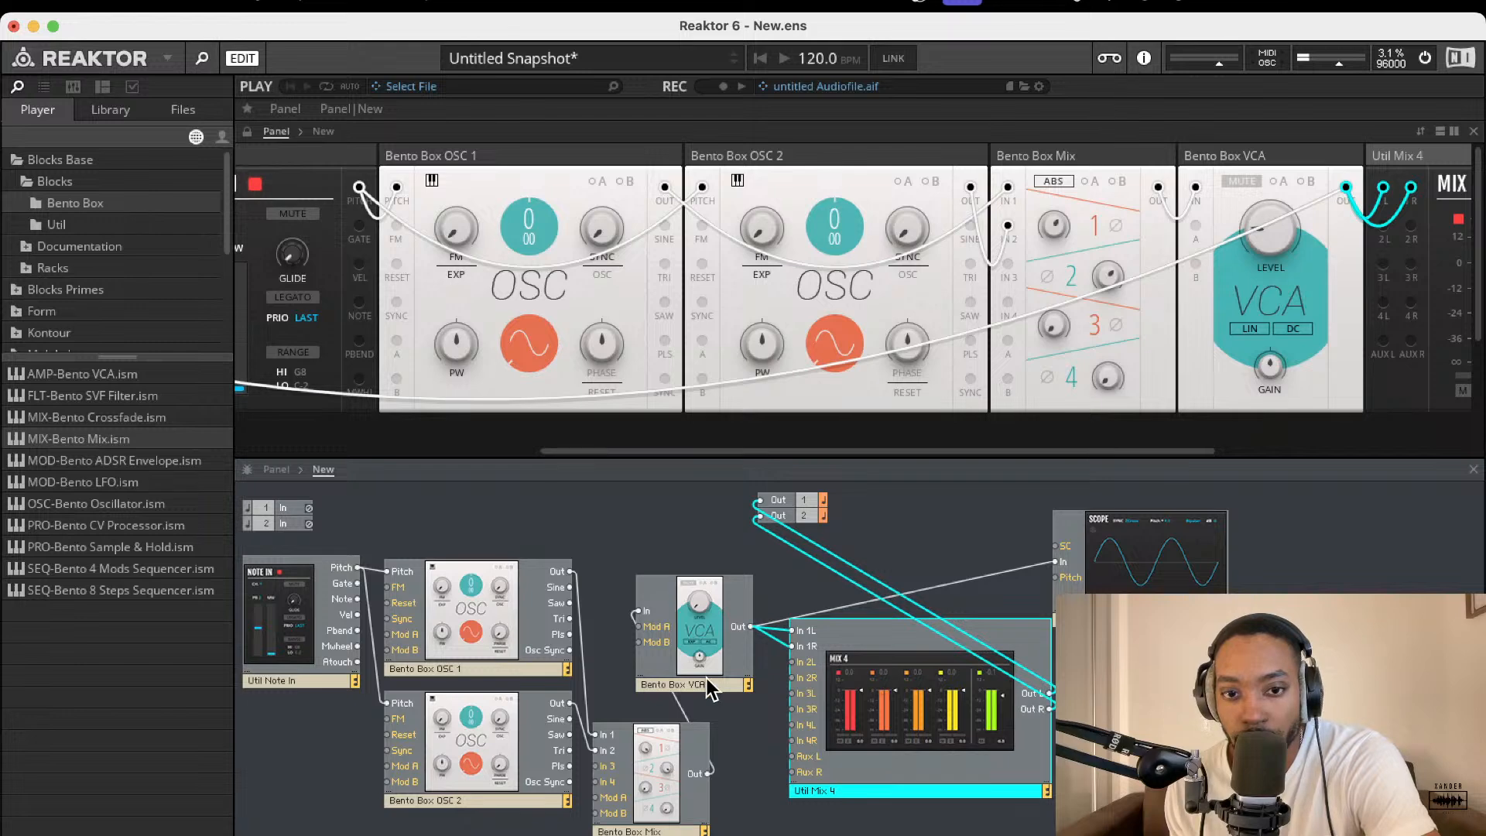
pyautogui.click(1133, 268)
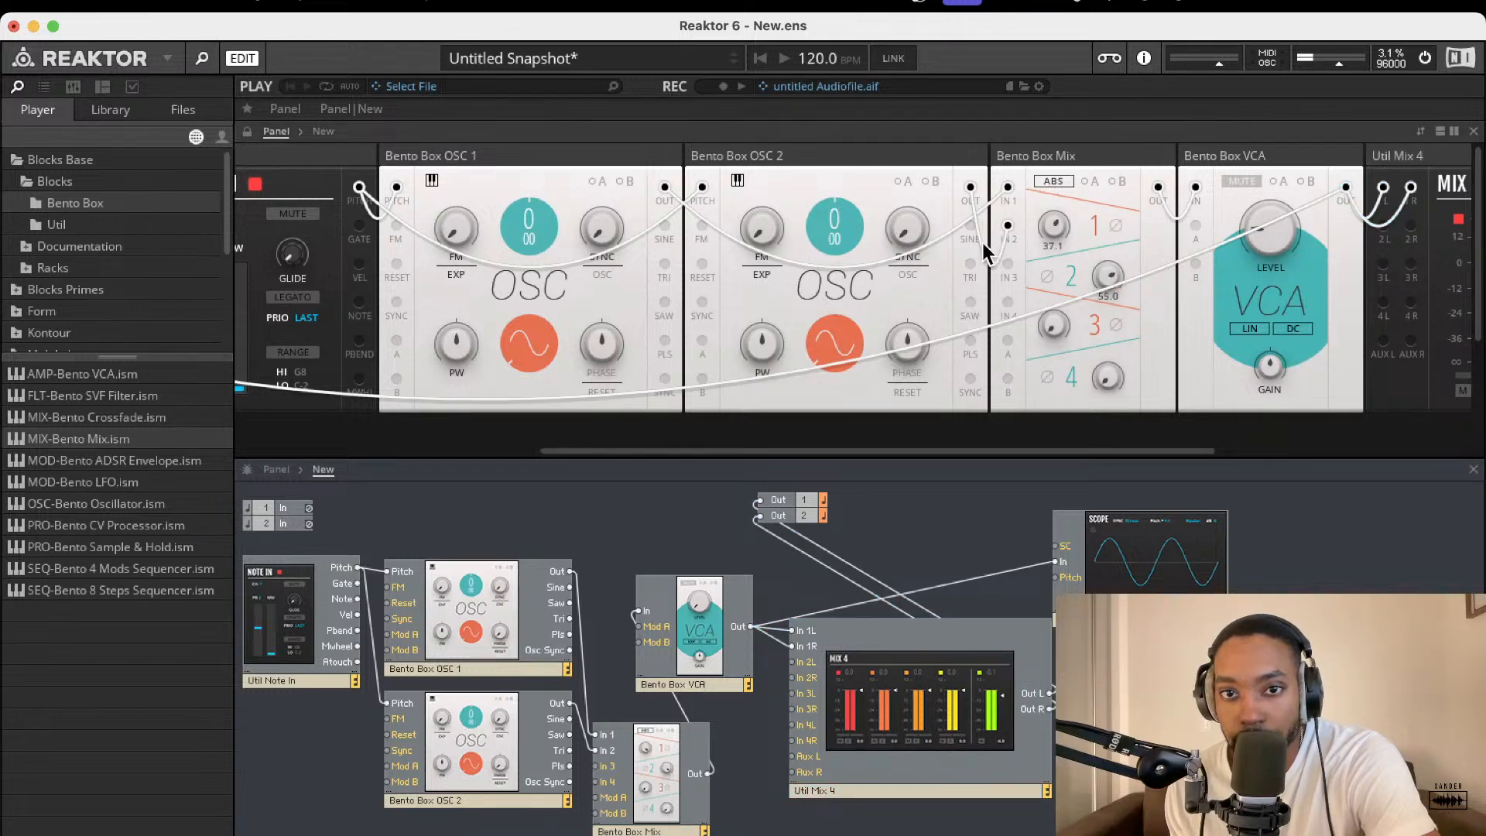
# Try Bento Box OSC 2's pitch at 6 and at 13
pyautogui.moveTo(834, 236); pyautogui.dragTo(904, 178)
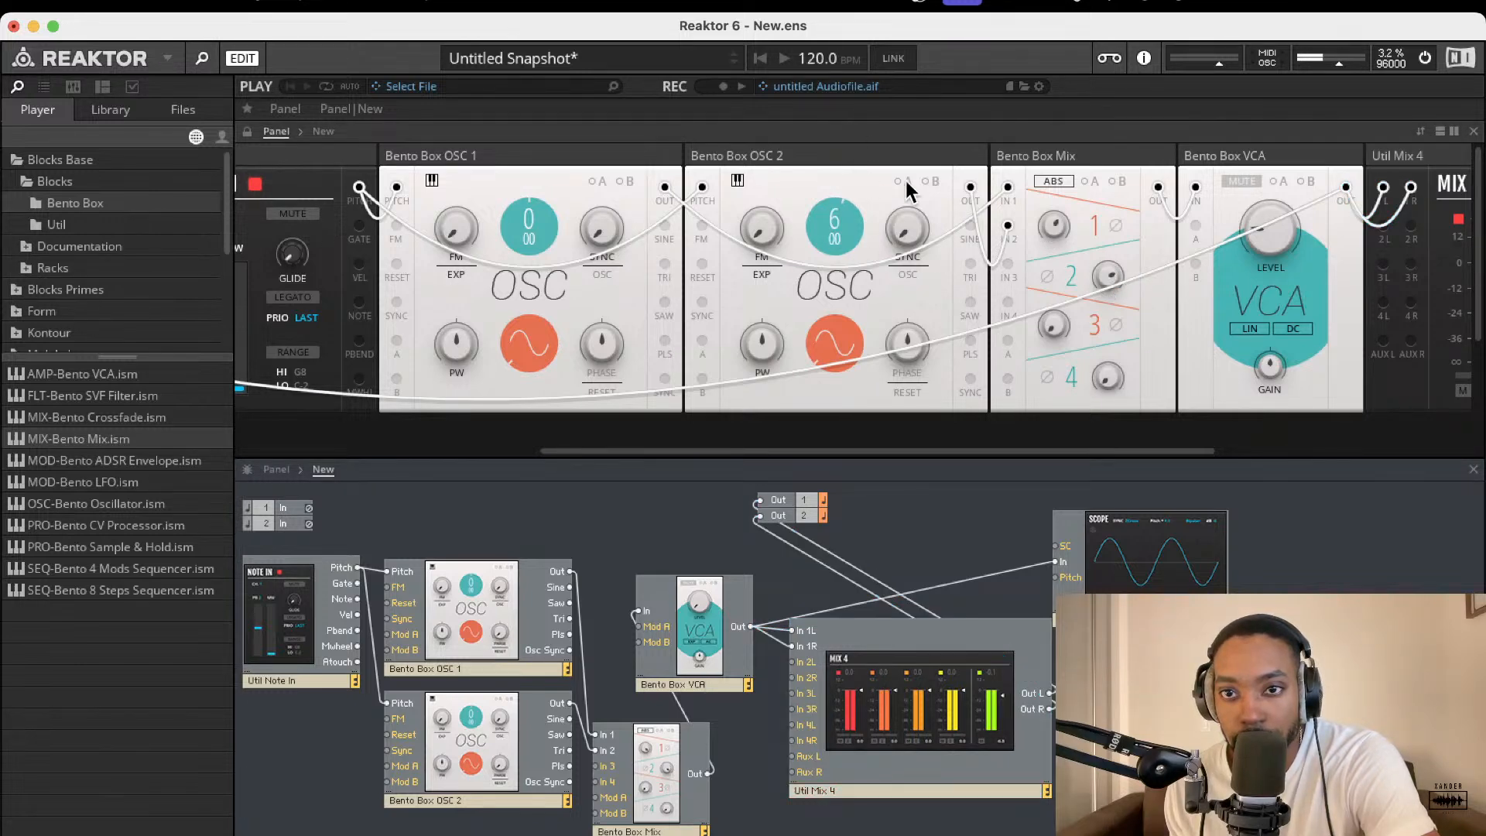
pyautogui.moveTo(1070, 147); pyautogui.dragTo(1051, 206)
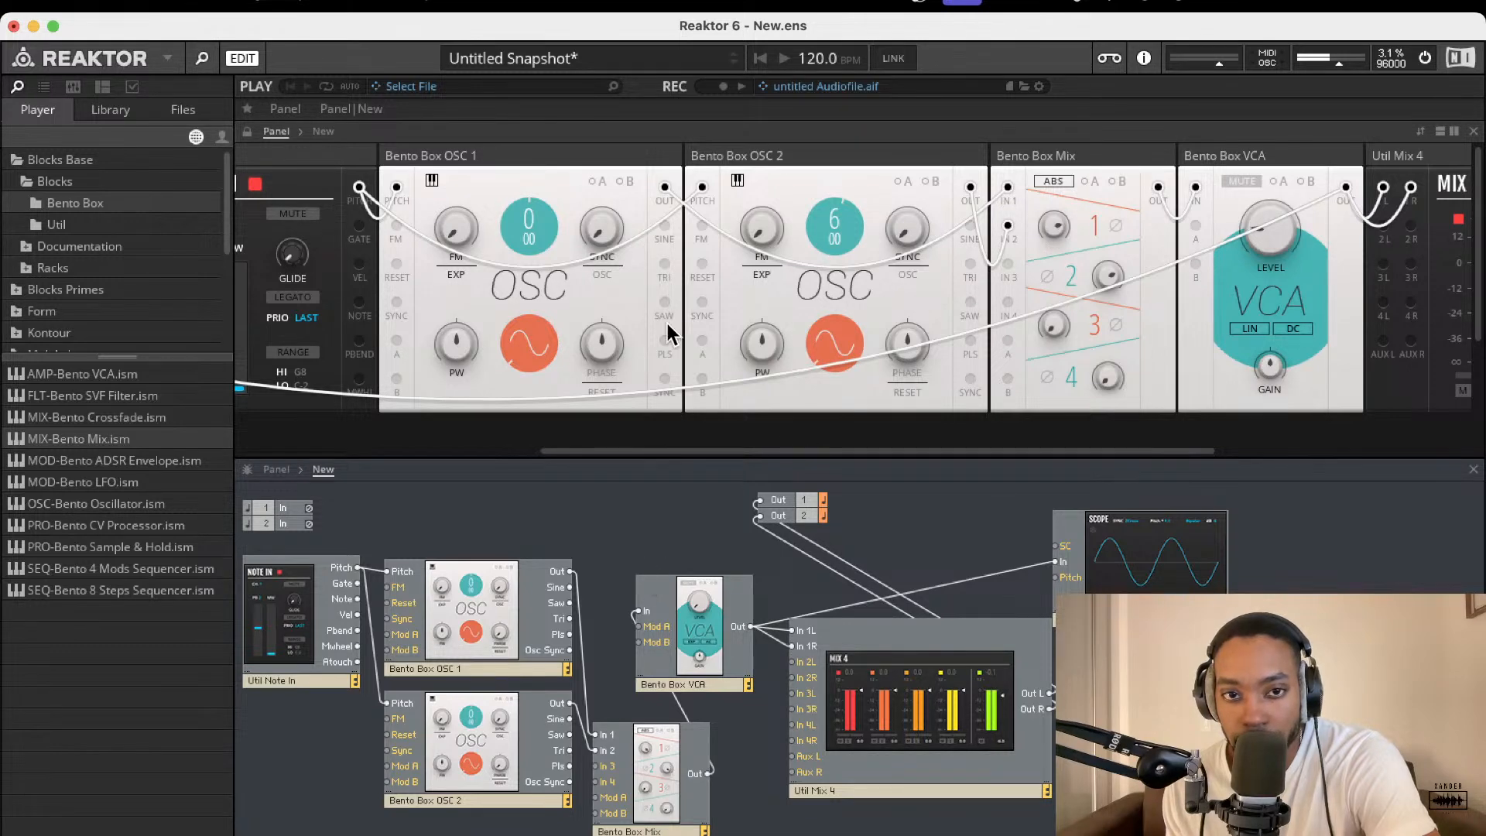
pyautogui.scroll(-2, 726, 259)
pyautogui.scroll(2, 726, 259)
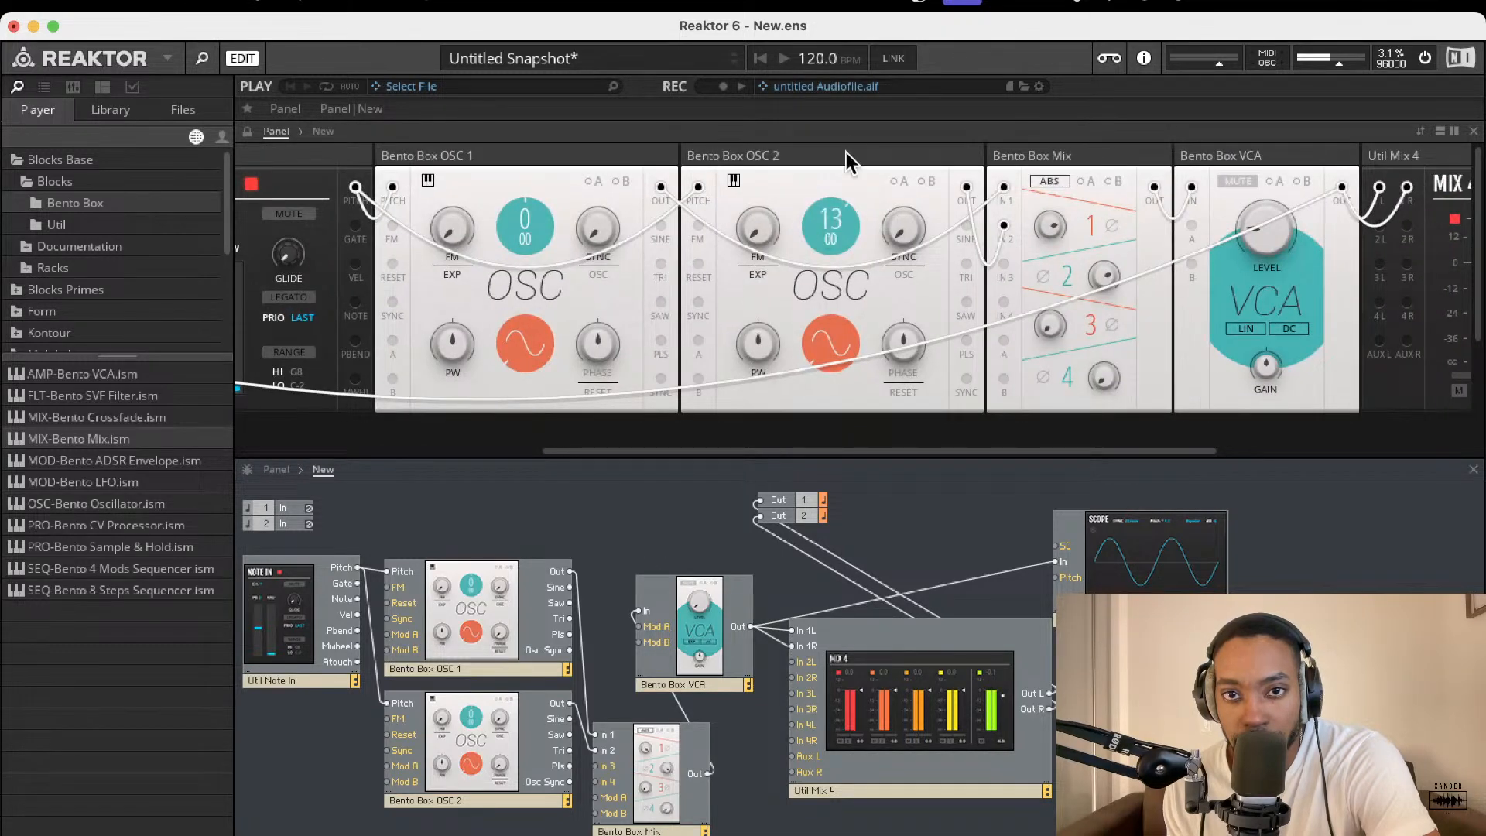
# Set Bento Box OSC 1's pitch to 38, and Bento Box OSC 2's pitch to -17 with a sawtooth waveform
pyautogui.scroll(-1, 518, 208)
pyautogui.moveTo(518, 207); pyautogui.dragTo(542, 118)
pyautogui.moveTo(535, 232); pyautogui.dragTo(537, 17)
pyautogui.scroll(-3, 680, 346)
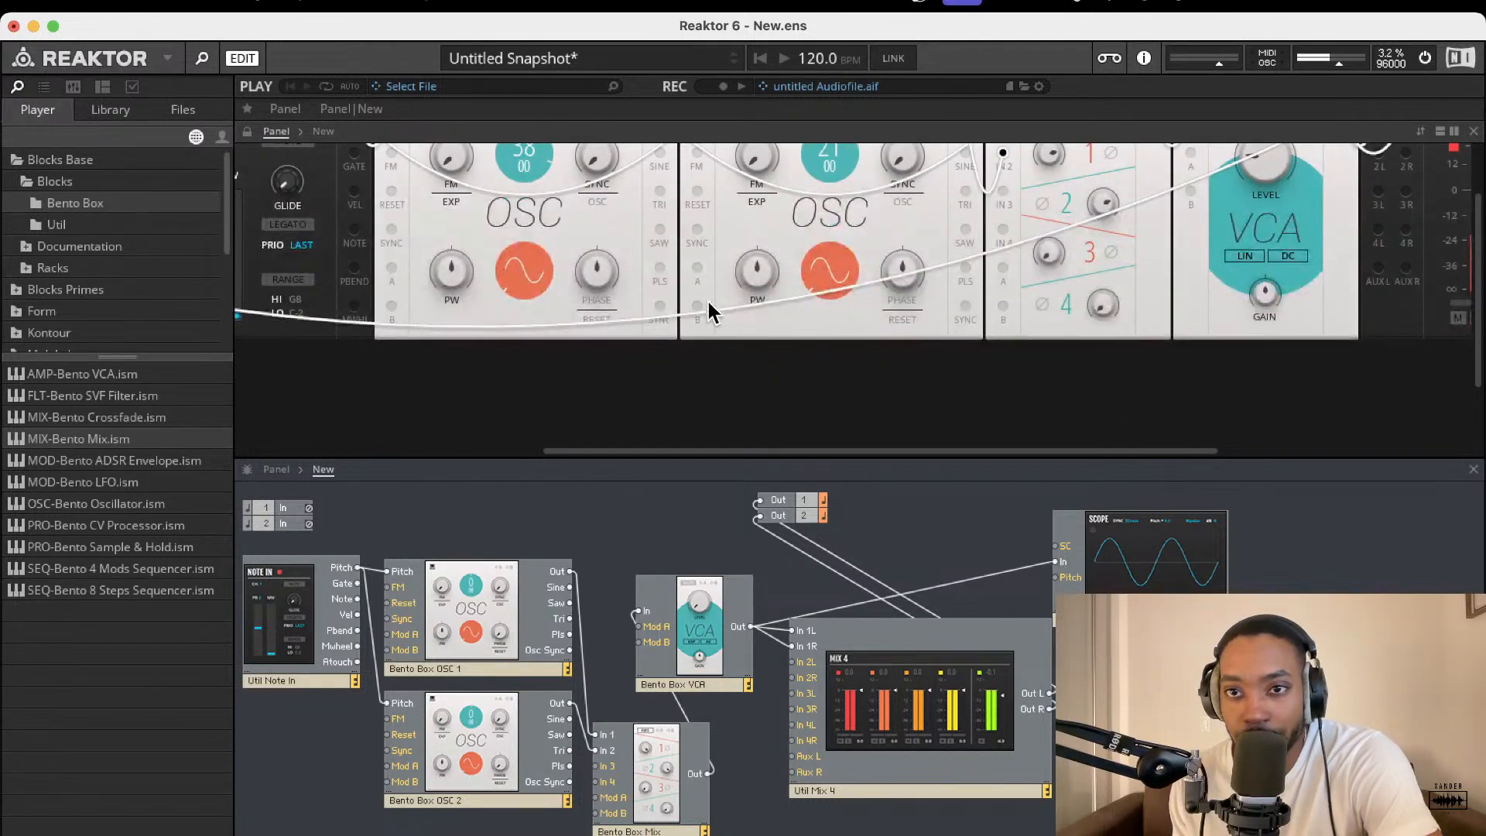
pyautogui.scroll(3, 706, 356)
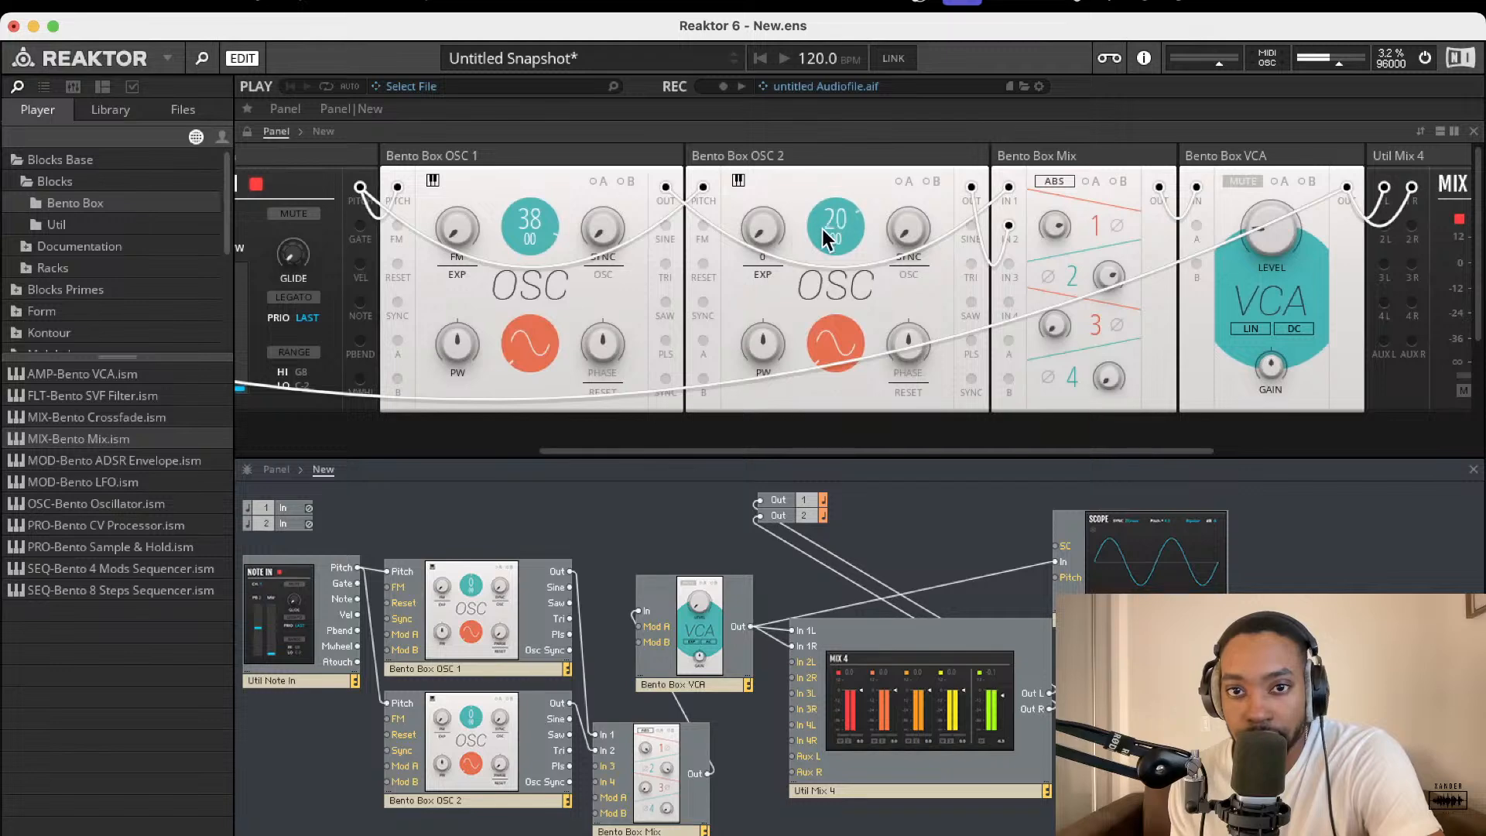
pyautogui.moveTo(822, 229); pyautogui.dragTo(867, 546)
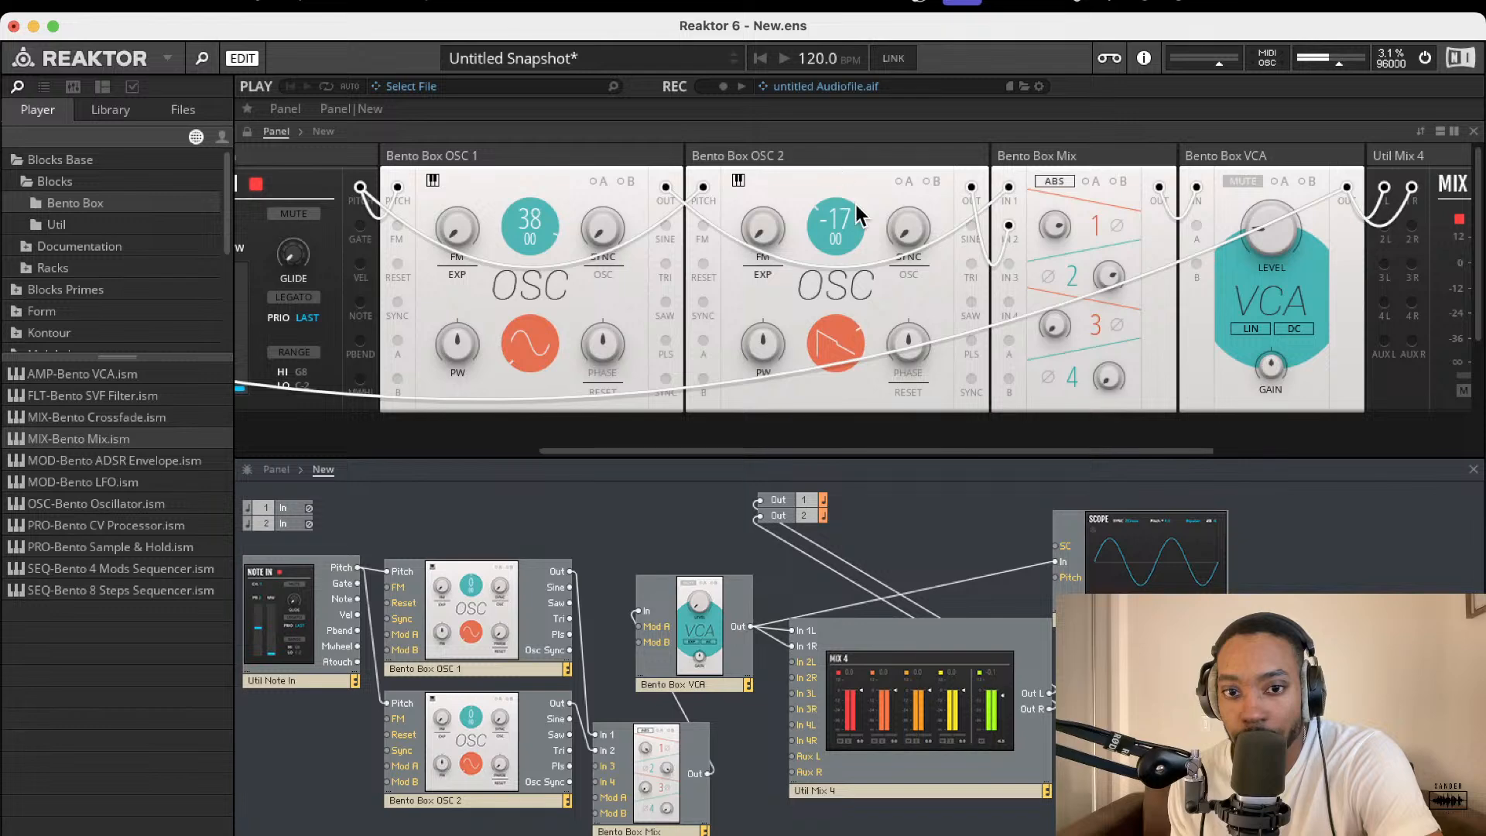
# Nudge the VCA block and move the Util Mix 4 block further down and right in the structure
pyautogui.moveTo(695, 631)
pyautogui.mouseDown()
pyautogui.moveTo(720, 597)
pyautogui.moveTo(726, 616)
pyautogui.moveTo(704, 610)
pyautogui.moveTo(701, 628)
pyautogui.mouseUp()
pyautogui.moveTo(859, 672); pyautogui.dragTo(890, 708)
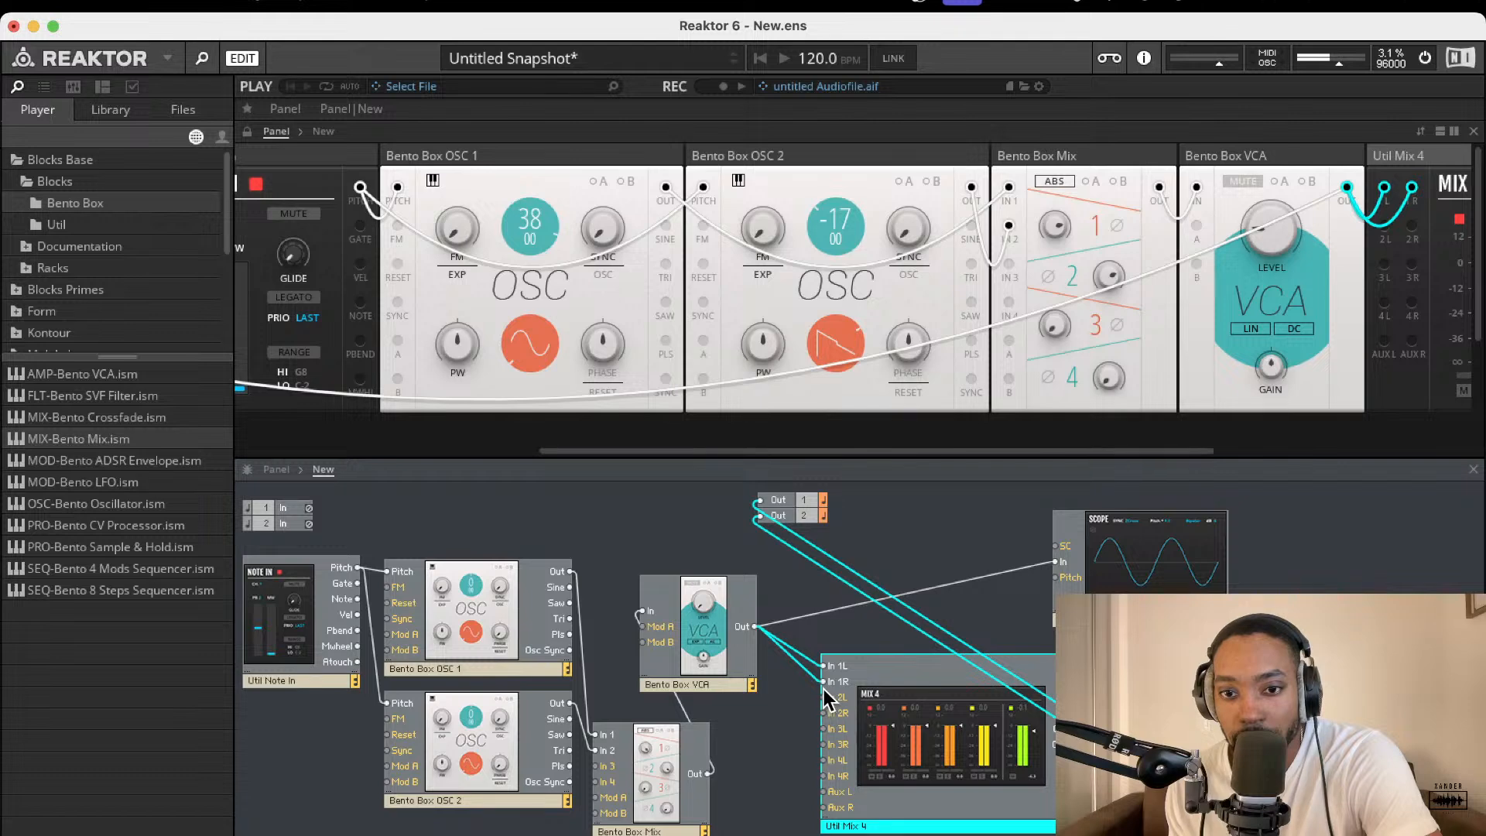
# Delete the Bento Box Mix block and move the VCA and Util Mix 4 blocks to the right
pyautogui.click(700, 732)
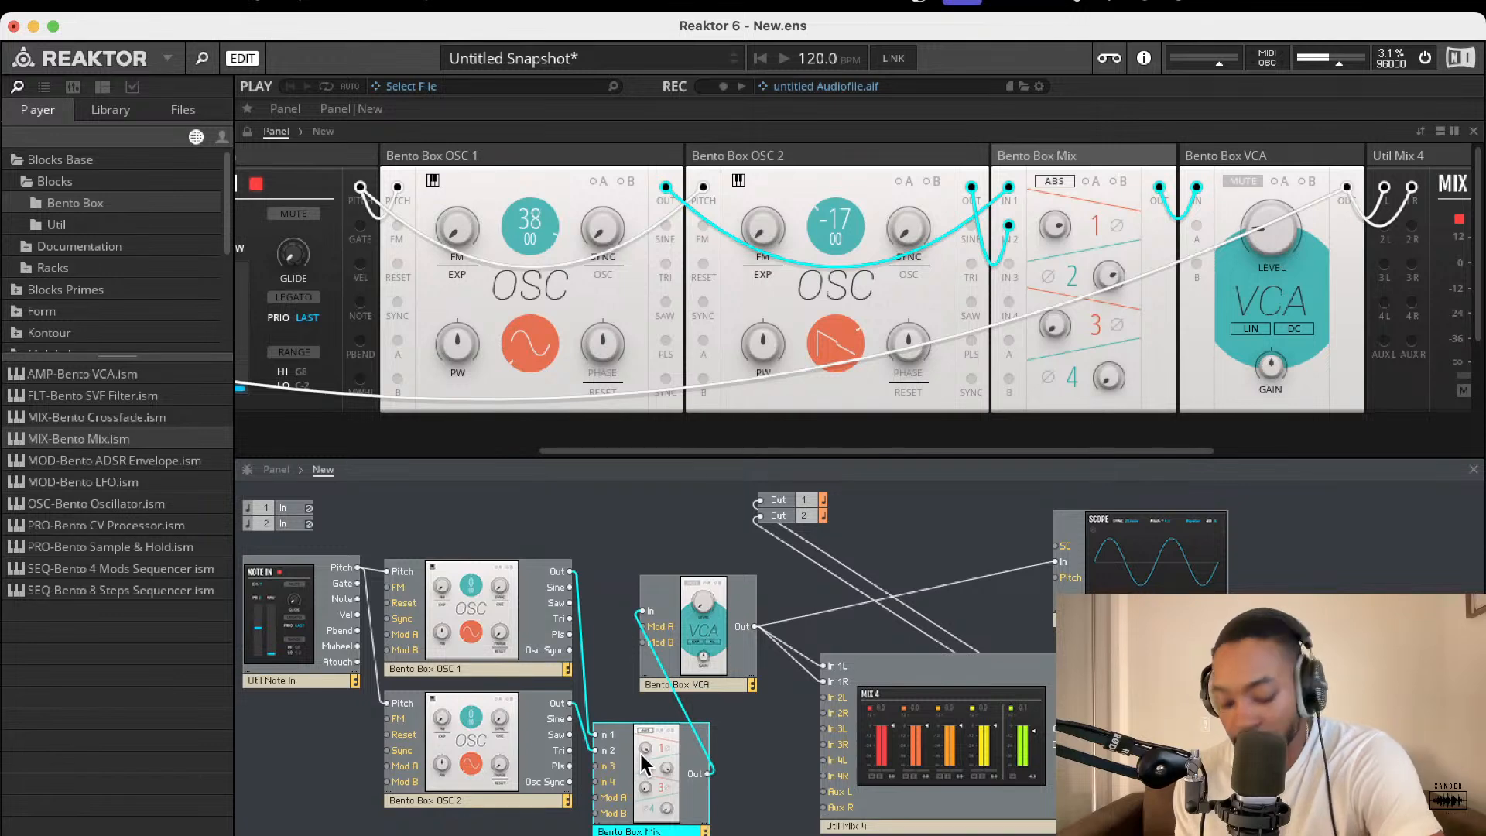
pyautogui.moveTo(641, 758)
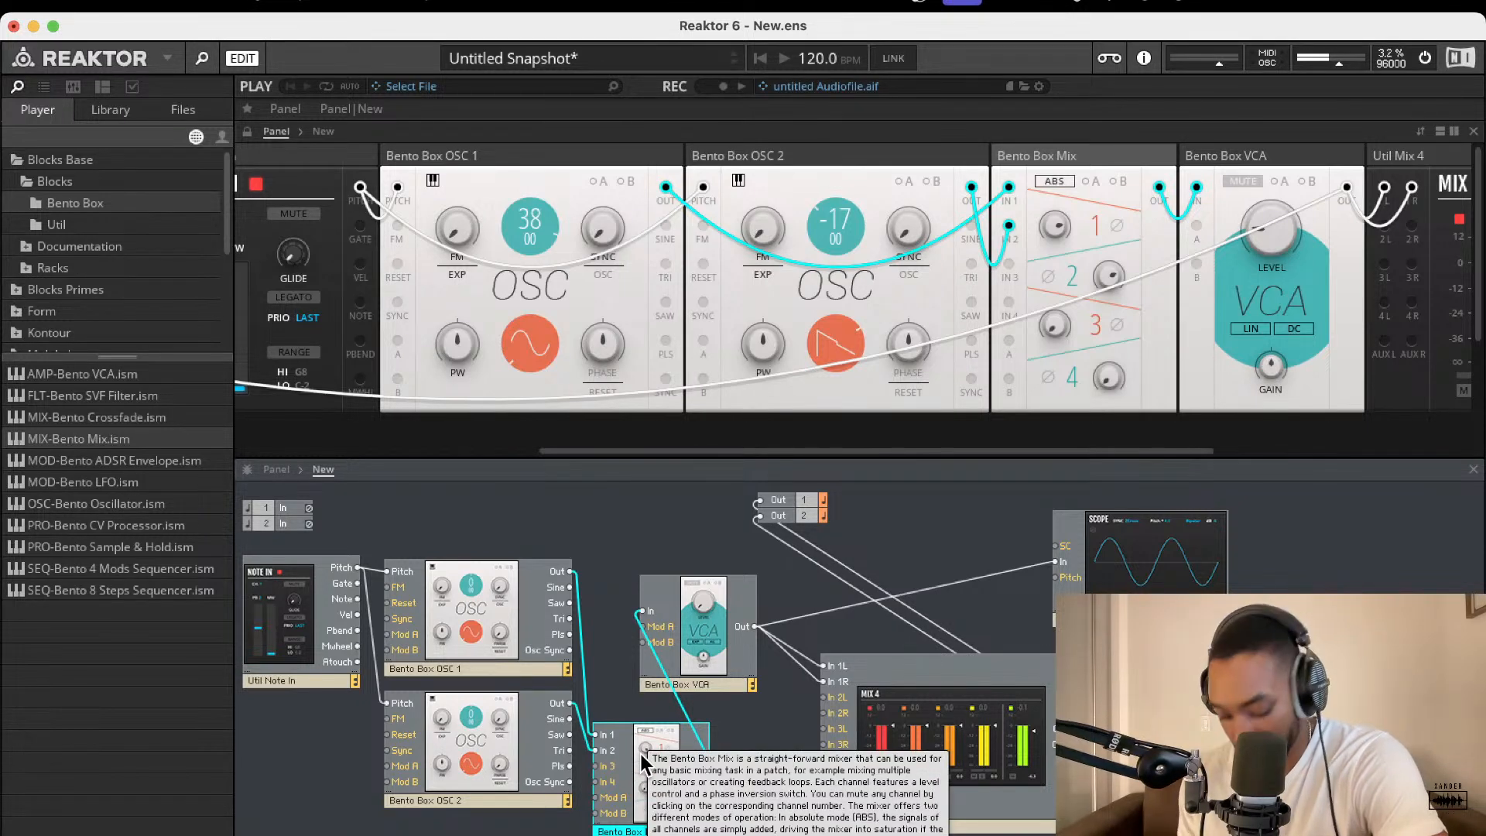
pyautogui.press('Delete')
pyautogui.moveTo(691, 675); pyautogui.dragTo(954, 632)
pyautogui.moveTo(925, 720)
pyautogui.mouseDown()
pyautogui.moveTo(783, 703)
pyautogui.moveTo(811, 718)
pyautogui.moveTo(953, 716)
pyautogui.mouseUp()
# Try feeding the Outs of Bento Box OSC 1 and OSC 2 in turn directly into the VCA's In, returning to OSC 1
pyautogui.moveTo(909, 583); pyautogui.dragTo(570, 571)
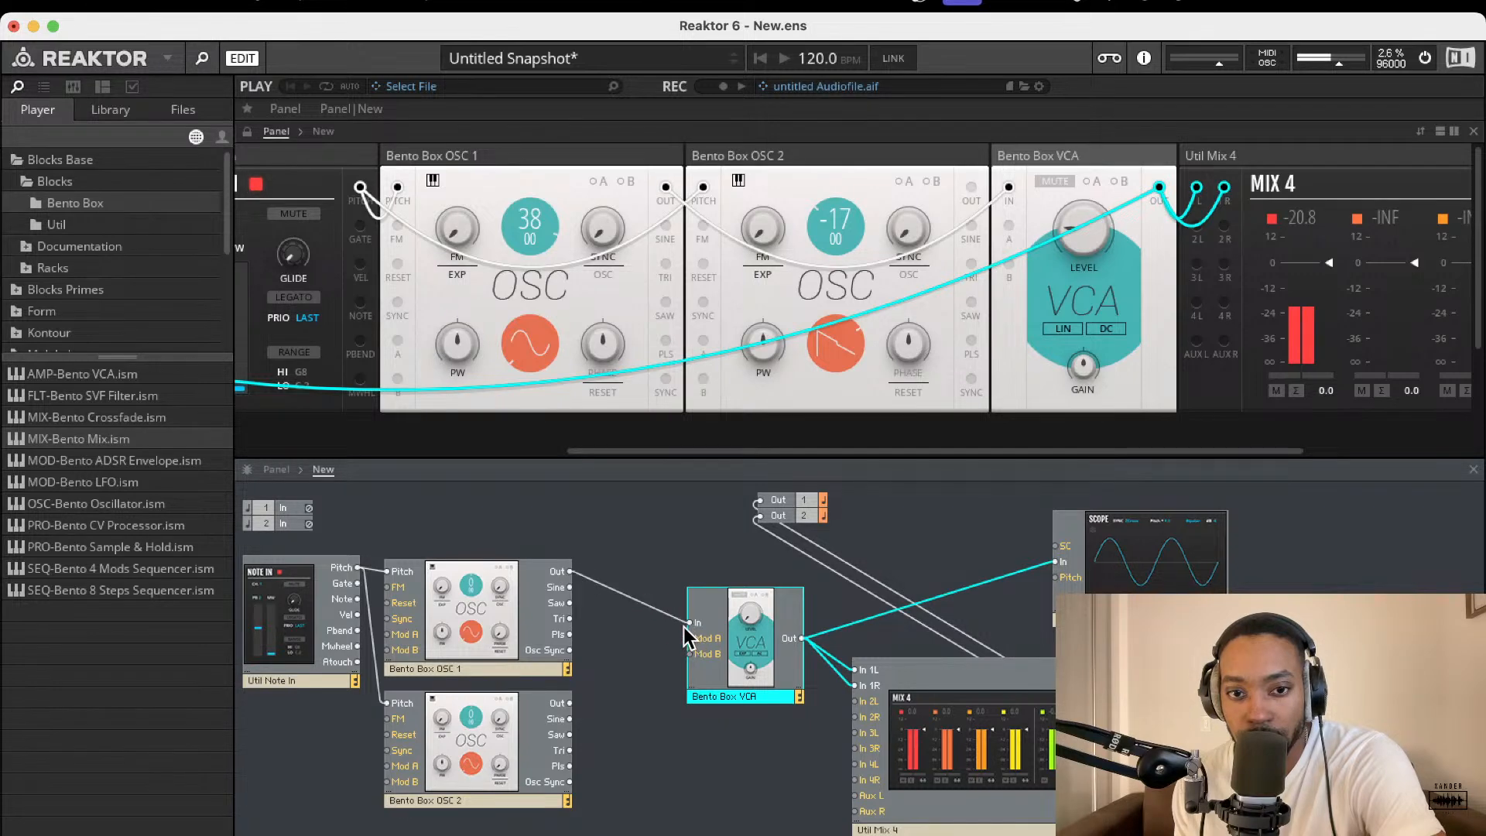
pyautogui.moveTo(689, 624); pyautogui.dragTo(571, 703)
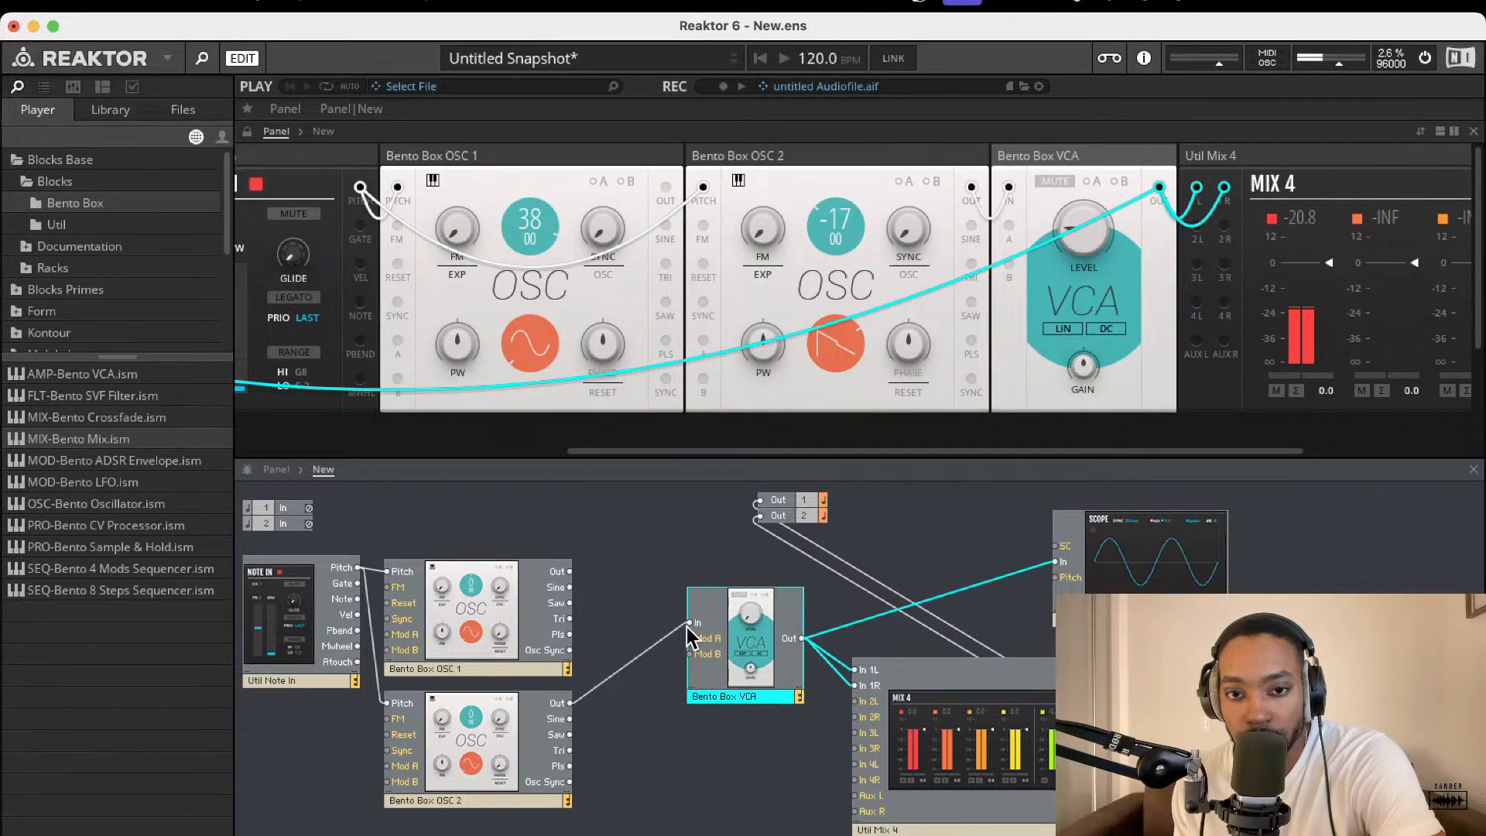
pyautogui.moveTo(689, 624); pyautogui.dragTo(560, 569)
pyautogui.click(686, 694)
# Undo the direct oscillator connections, the block moves and the deletion of the Bento Box Mix
pyautogui.press('super+z')
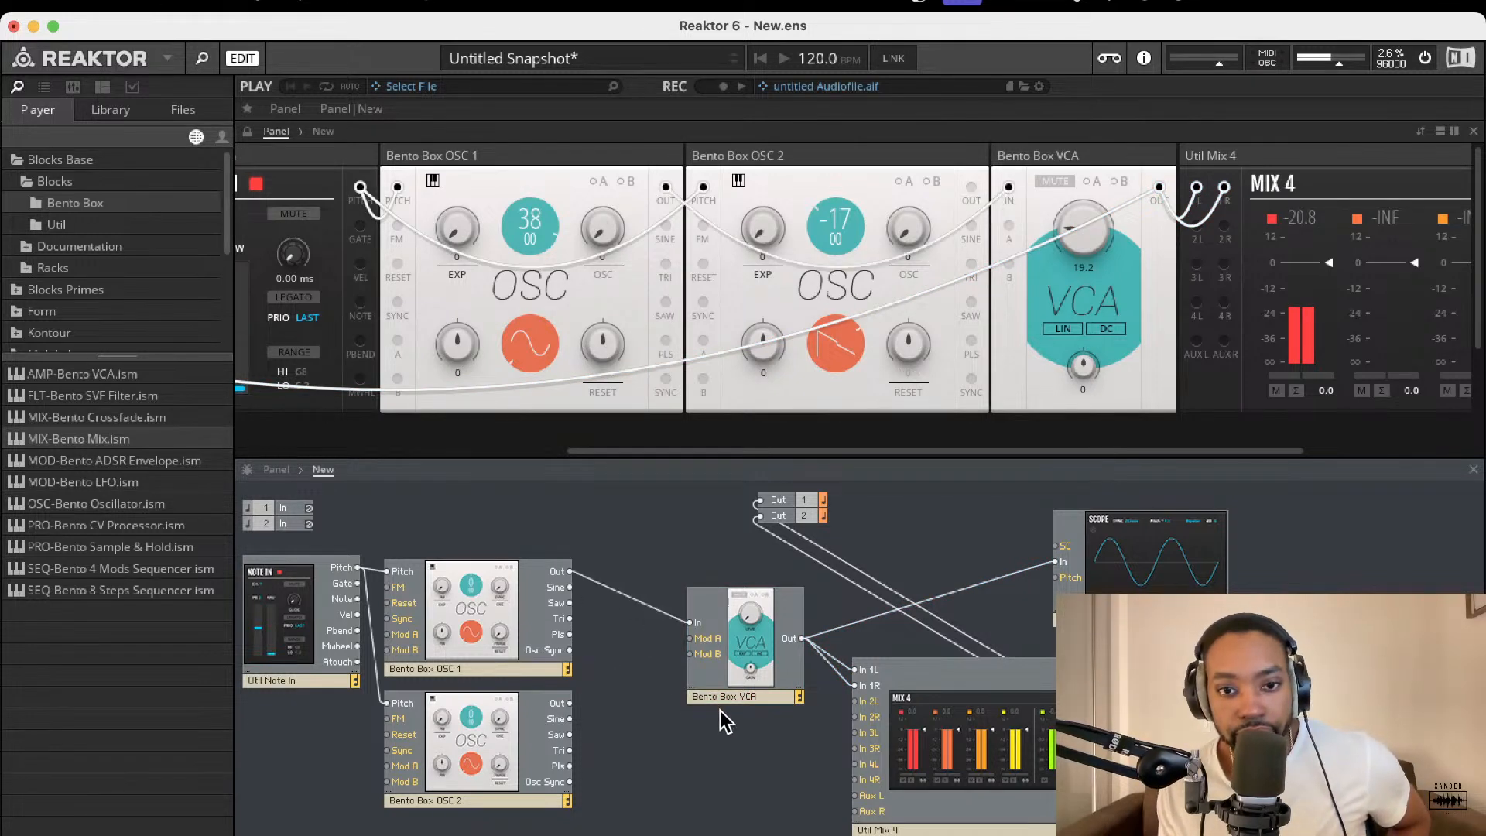
pyautogui.press('super+z')
pyautogui.press('super+z')
pyautogui.press('super+z')
pyautogui.press('super+z')
pyautogui.press('super+z')
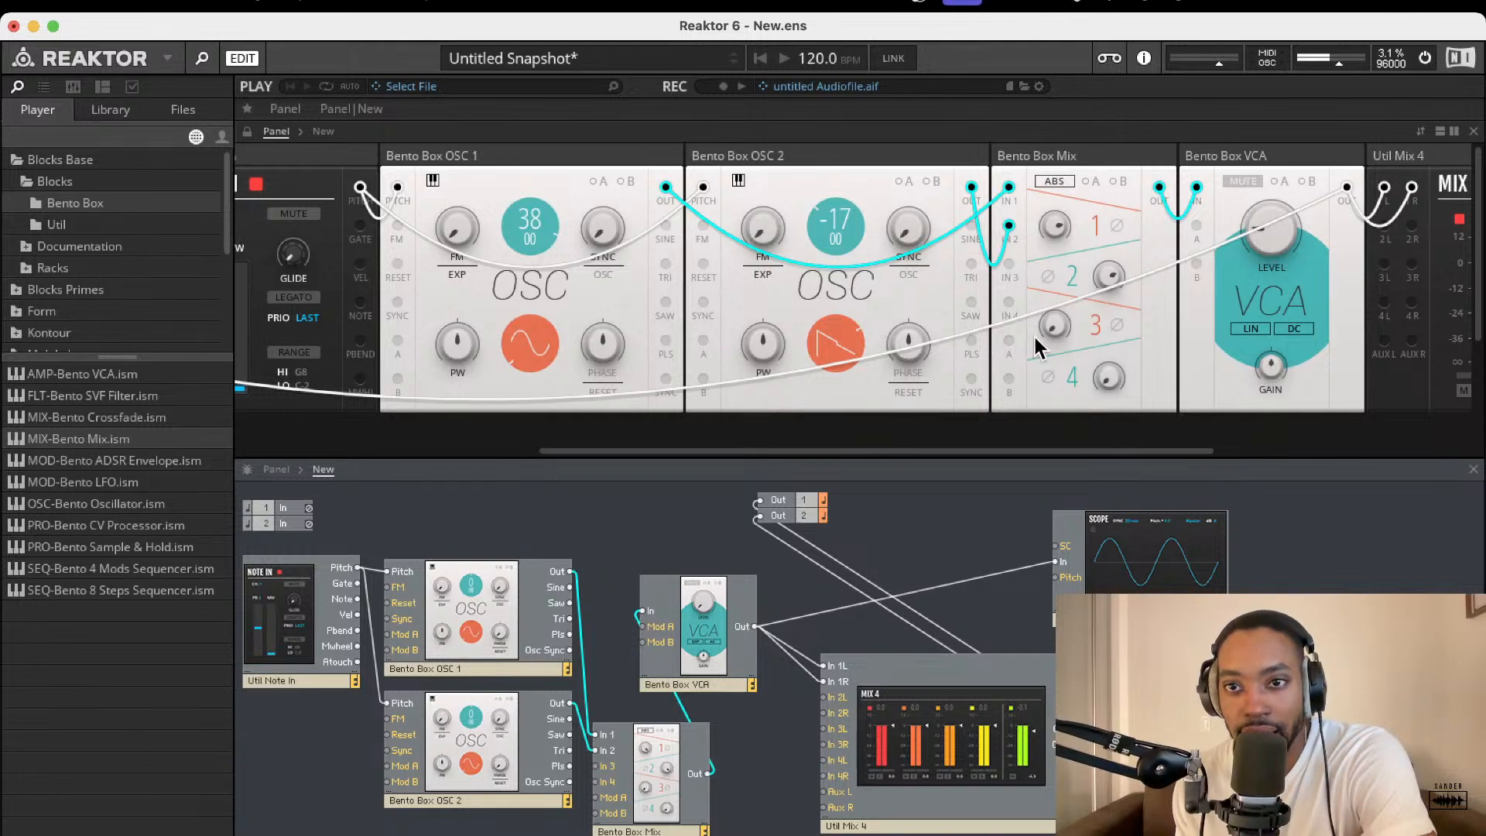
pyautogui.click(1058, 229)
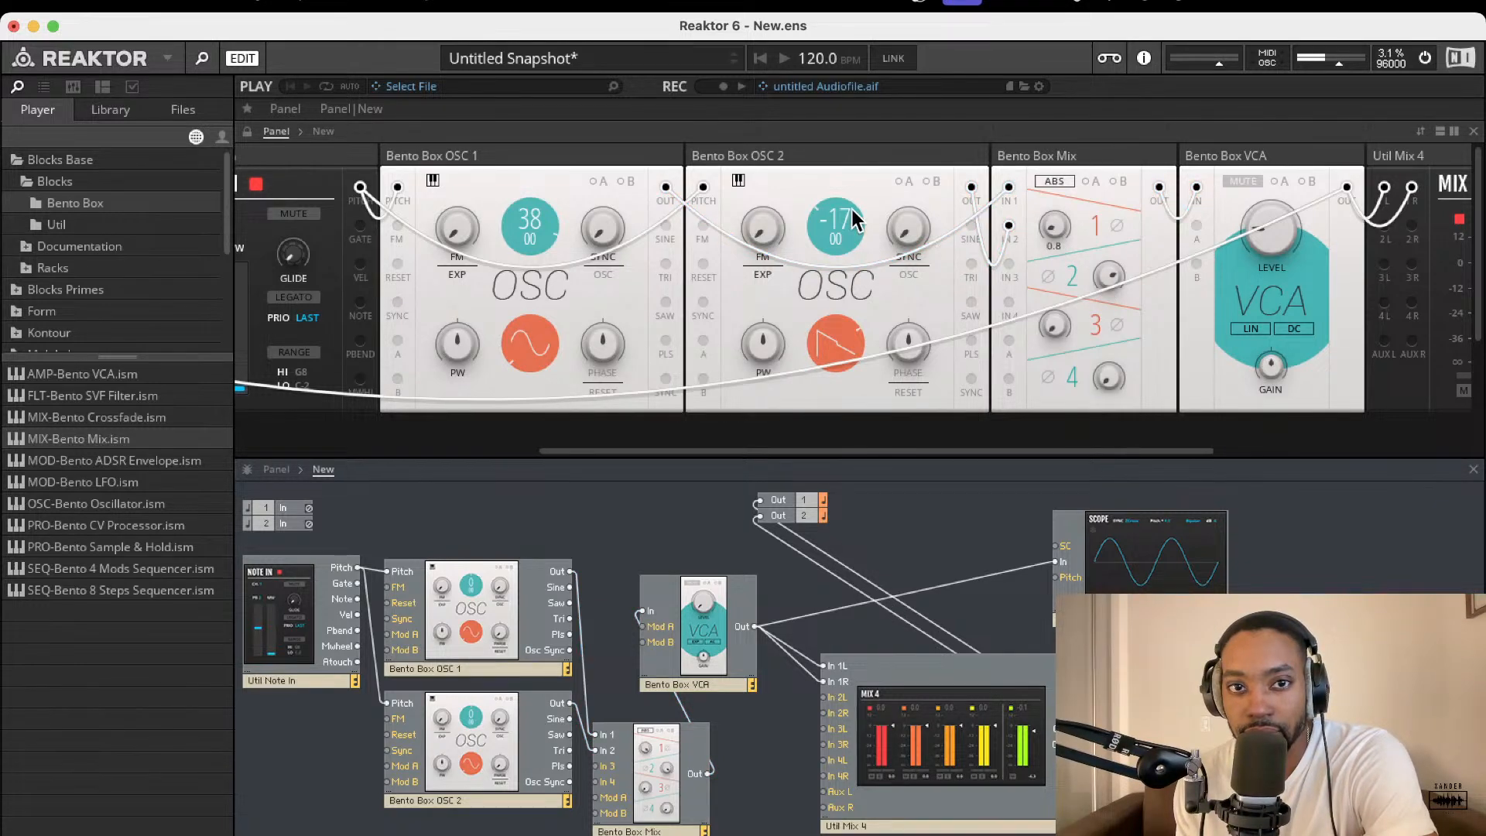
pyautogui.moveTo(852, 219); pyautogui.dragTo(856, 133)
pyautogui.moveTo(823, 224); pyautogui.dragTo(825, 190)
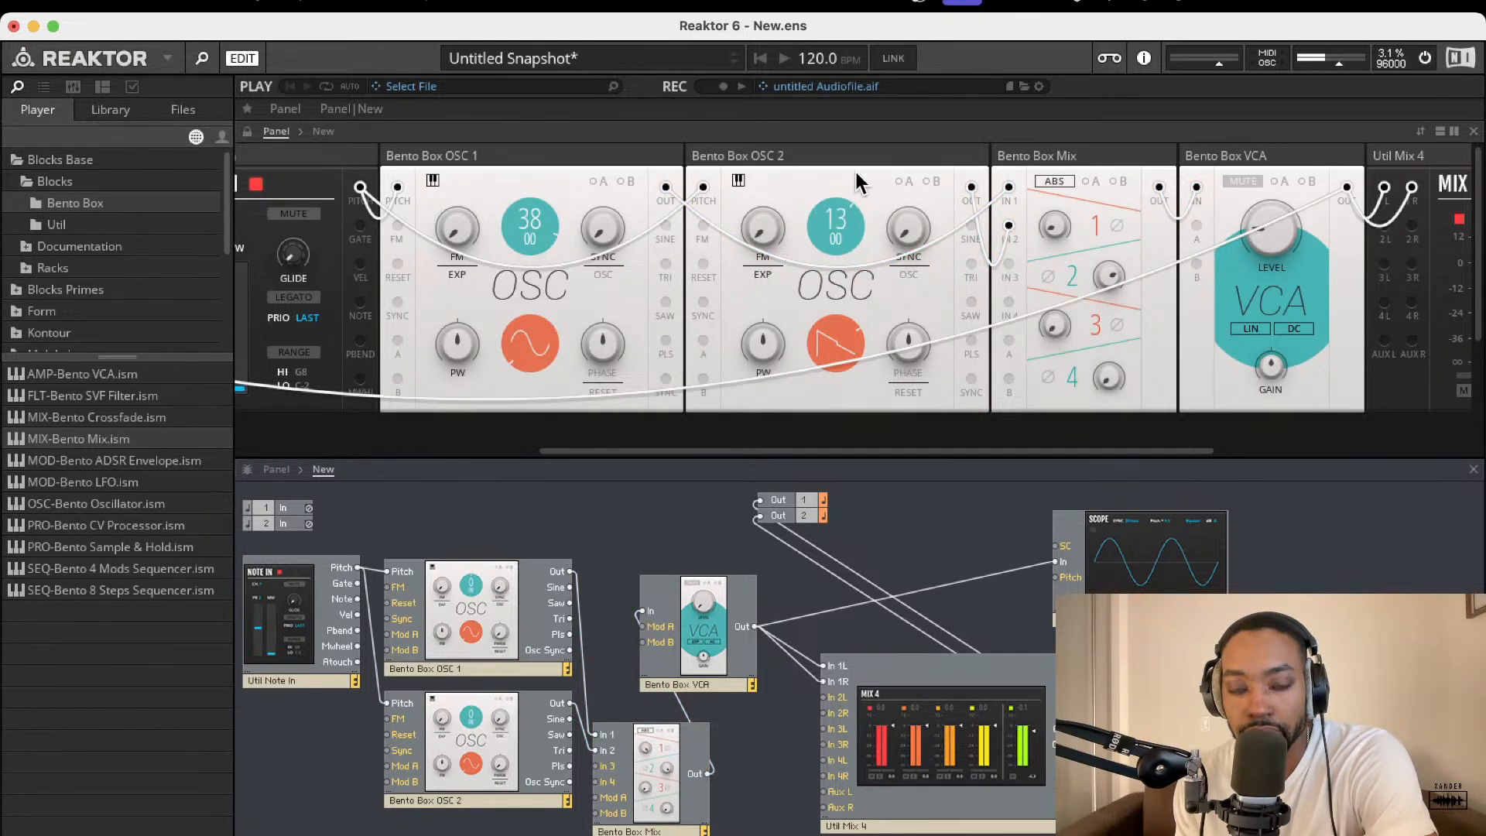
# Morph Bento Box OSC 2's waveform to pulse and back to a shape between sawtooth and pulse, and adjust the VCA's Level
pyautogui.moveTo(834, 283); pyautogui.dragTo(828, 172)
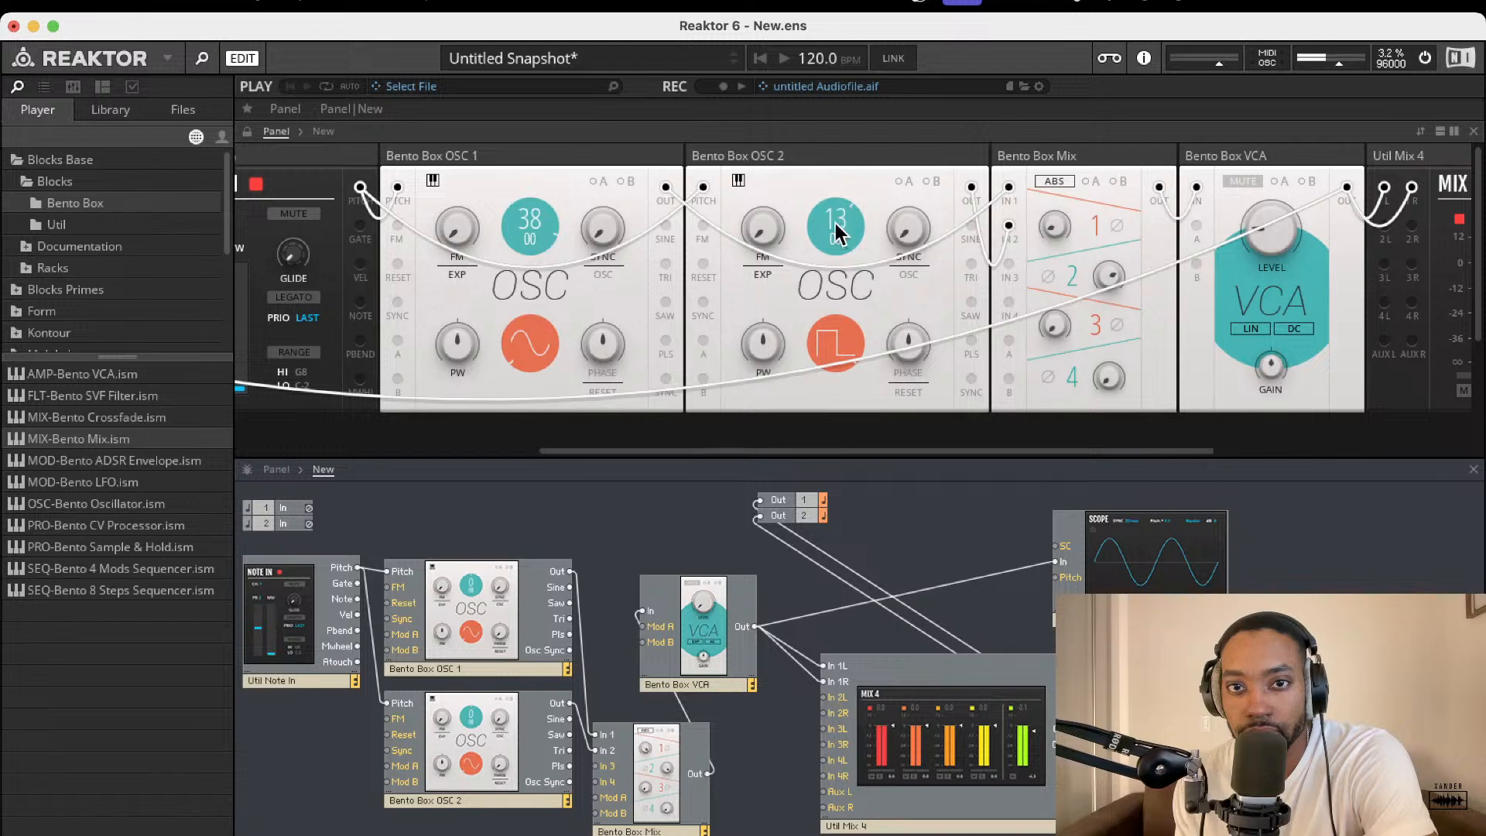
pyautogui.moveTo(834, 222); pyautogui.dragTo(834, 259)
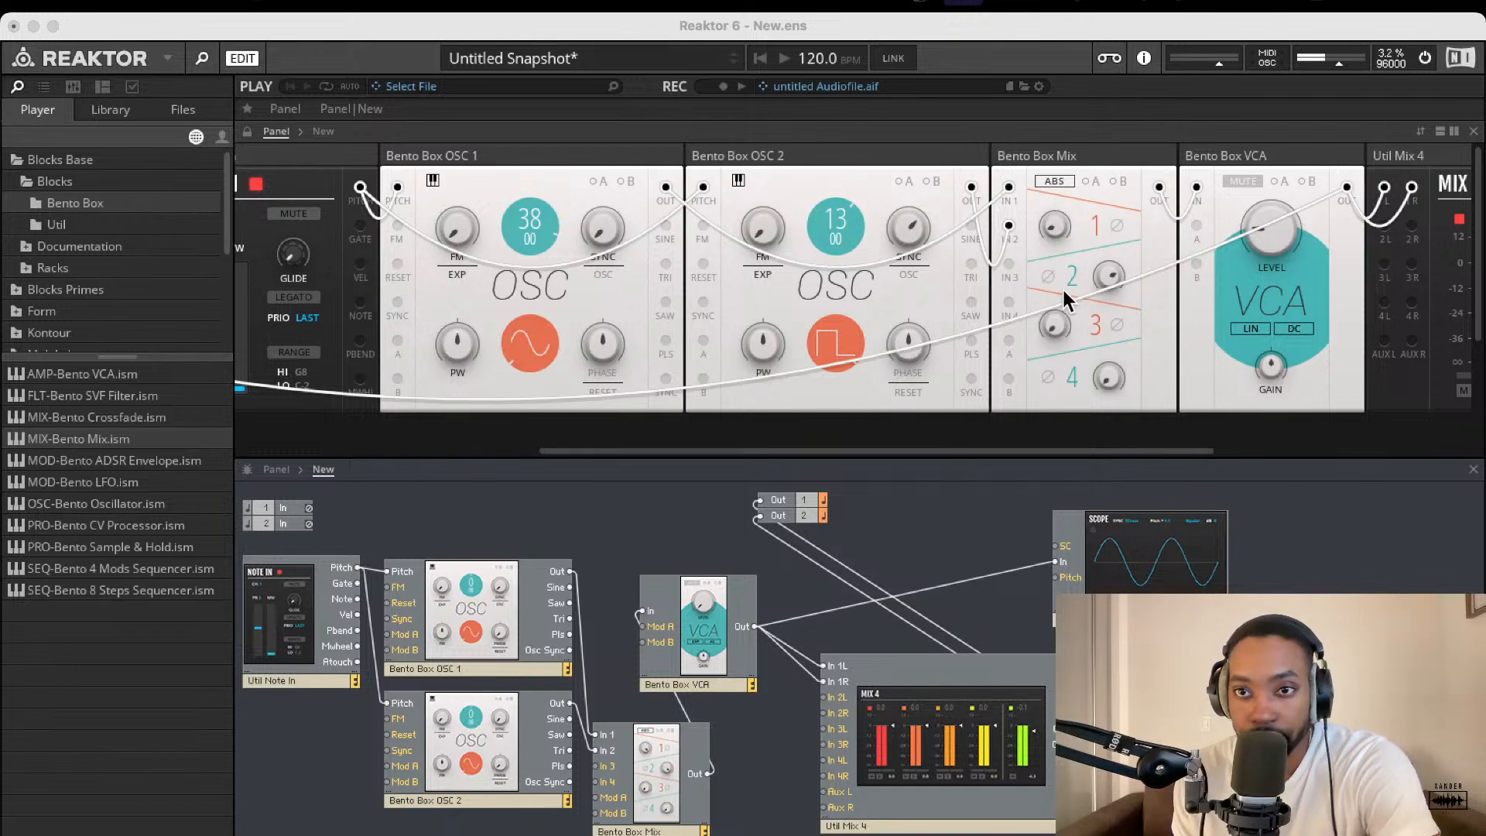
pyautogui.click(842, 462)
pyautogui.moveTo(851, 385); pyautogui.dragTo(847, 586)
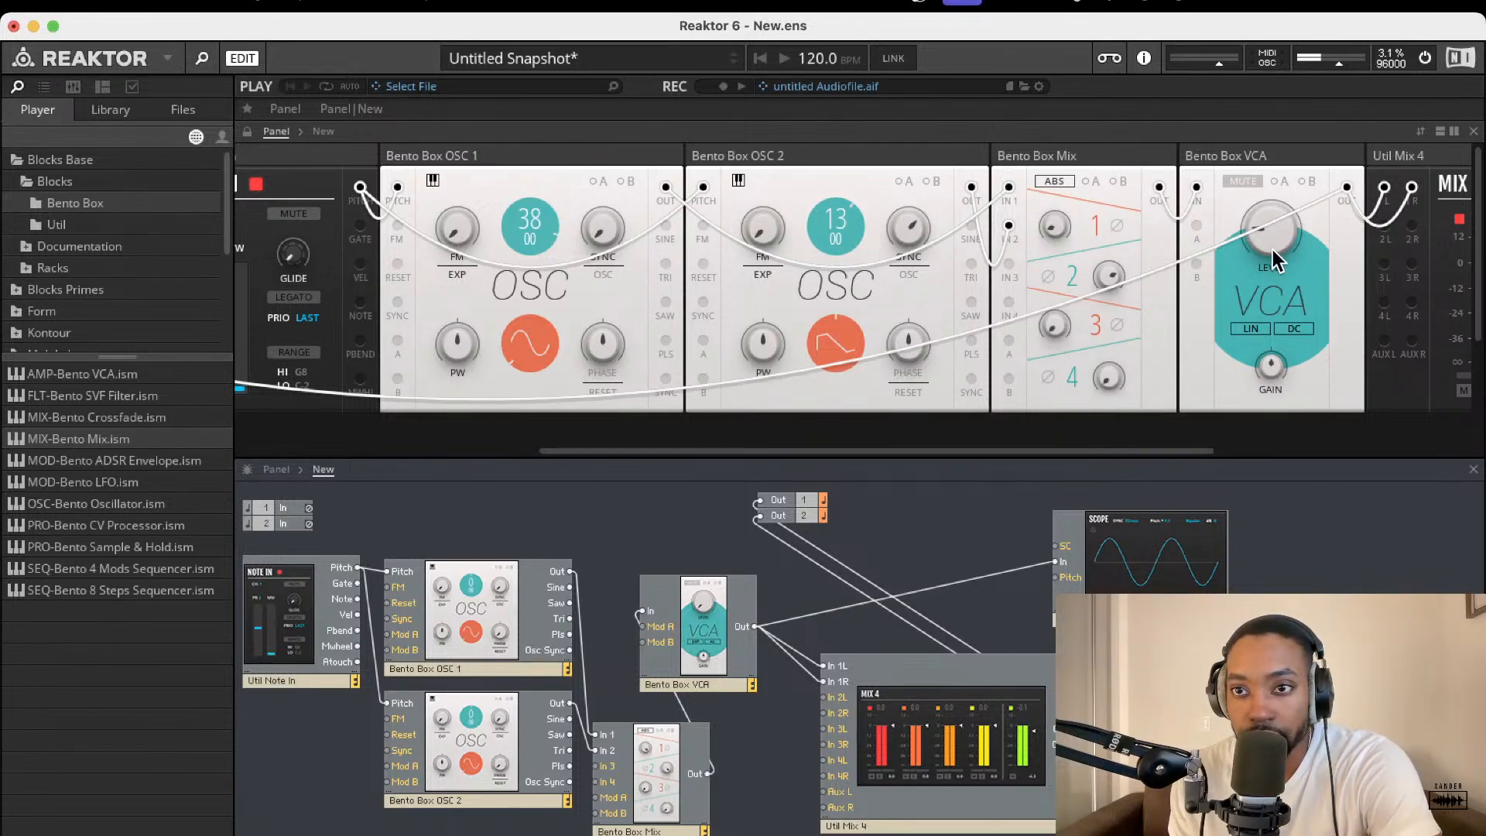
pyautogui.moveTo(1253, 229); pyautogui.dragTo(1260, 281)
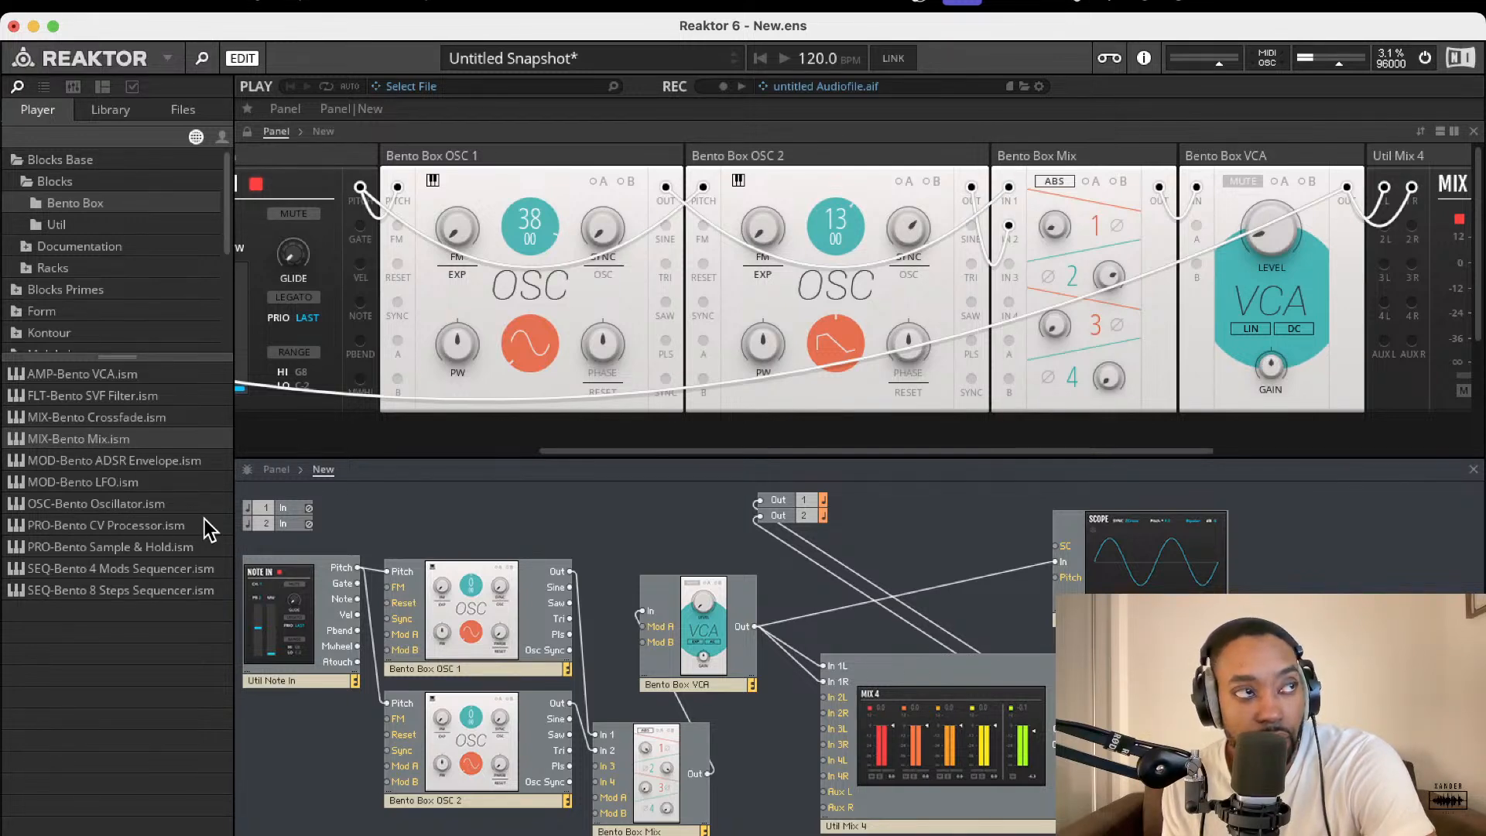
pyautogui.moveTo(826, 228); pyautogui.dragTo(825, 213)
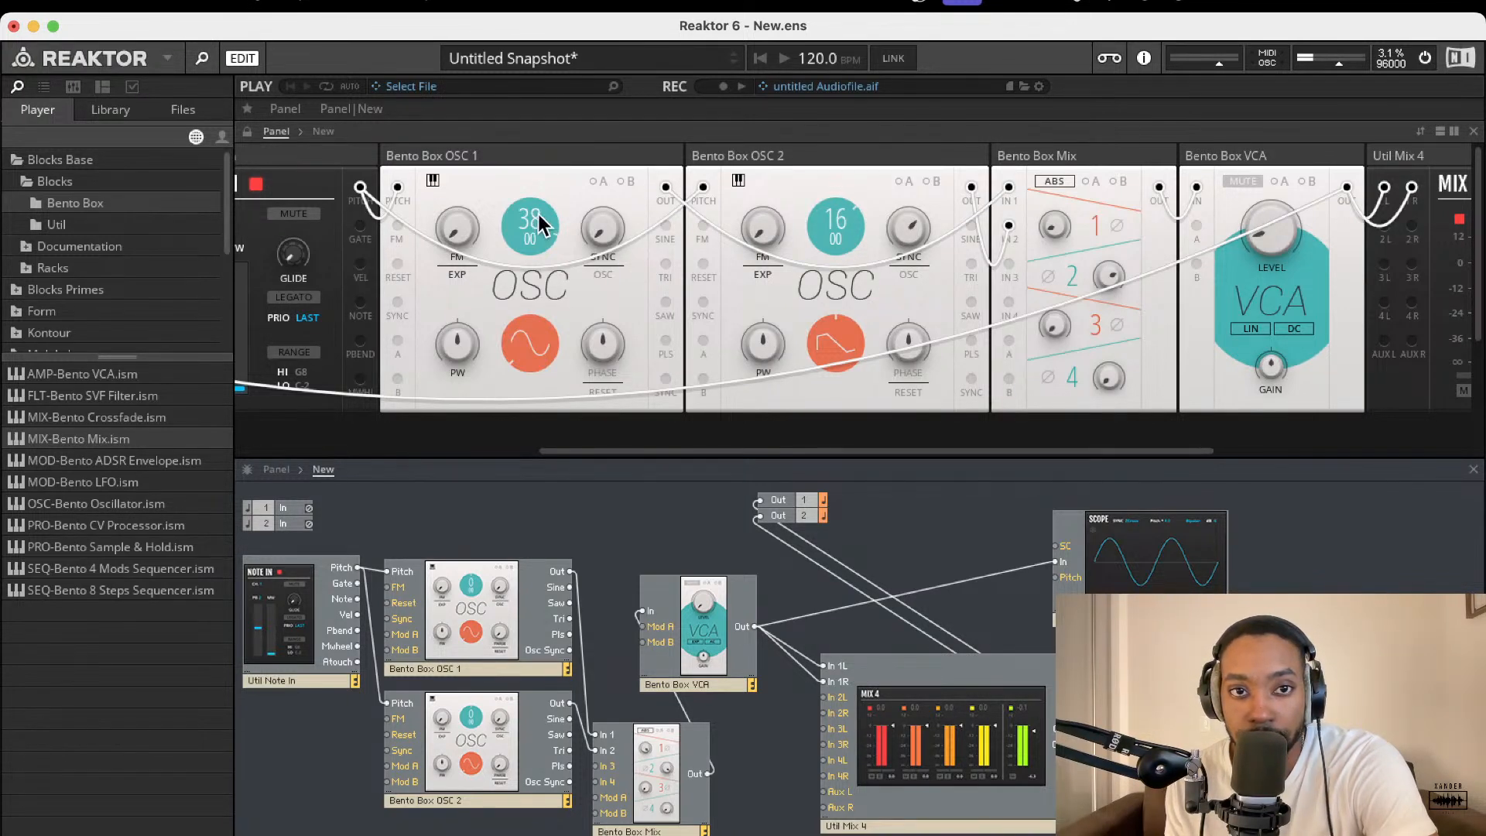
pyautogui.moveTo(534, 357); pyautogui.dragTo(583, 545)
pyautogui.moveTo(527, 233); pyautogui.dragTo(757, 402)
pyautogui.moveTo(1056, 193); pyautogui.dragTo(1098, 8)
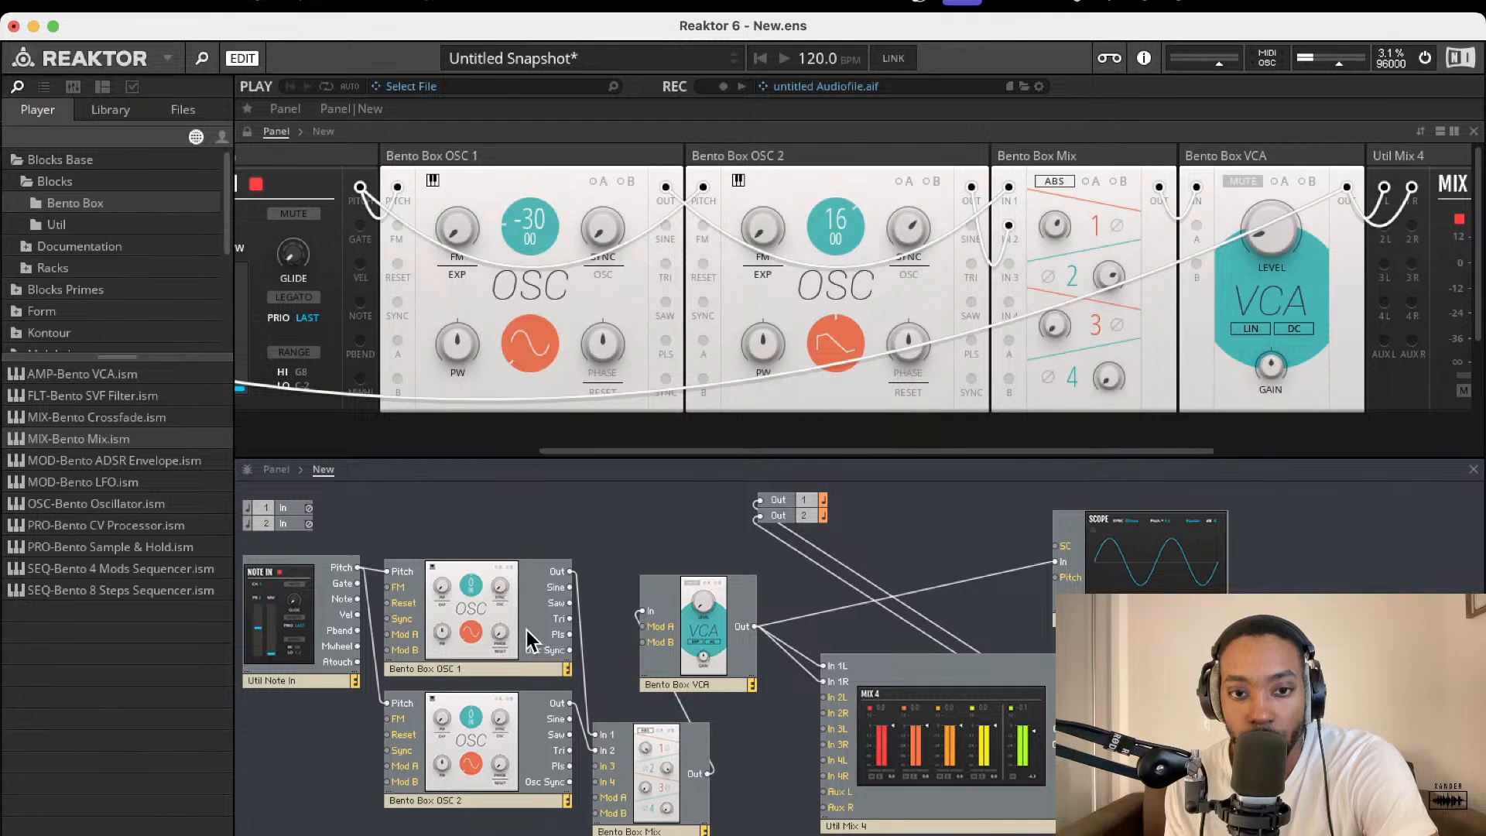
pyautogui.moveTo(529, 630); pyautogui.dragTo(543, 594)
pyautogui.click(526, 228)
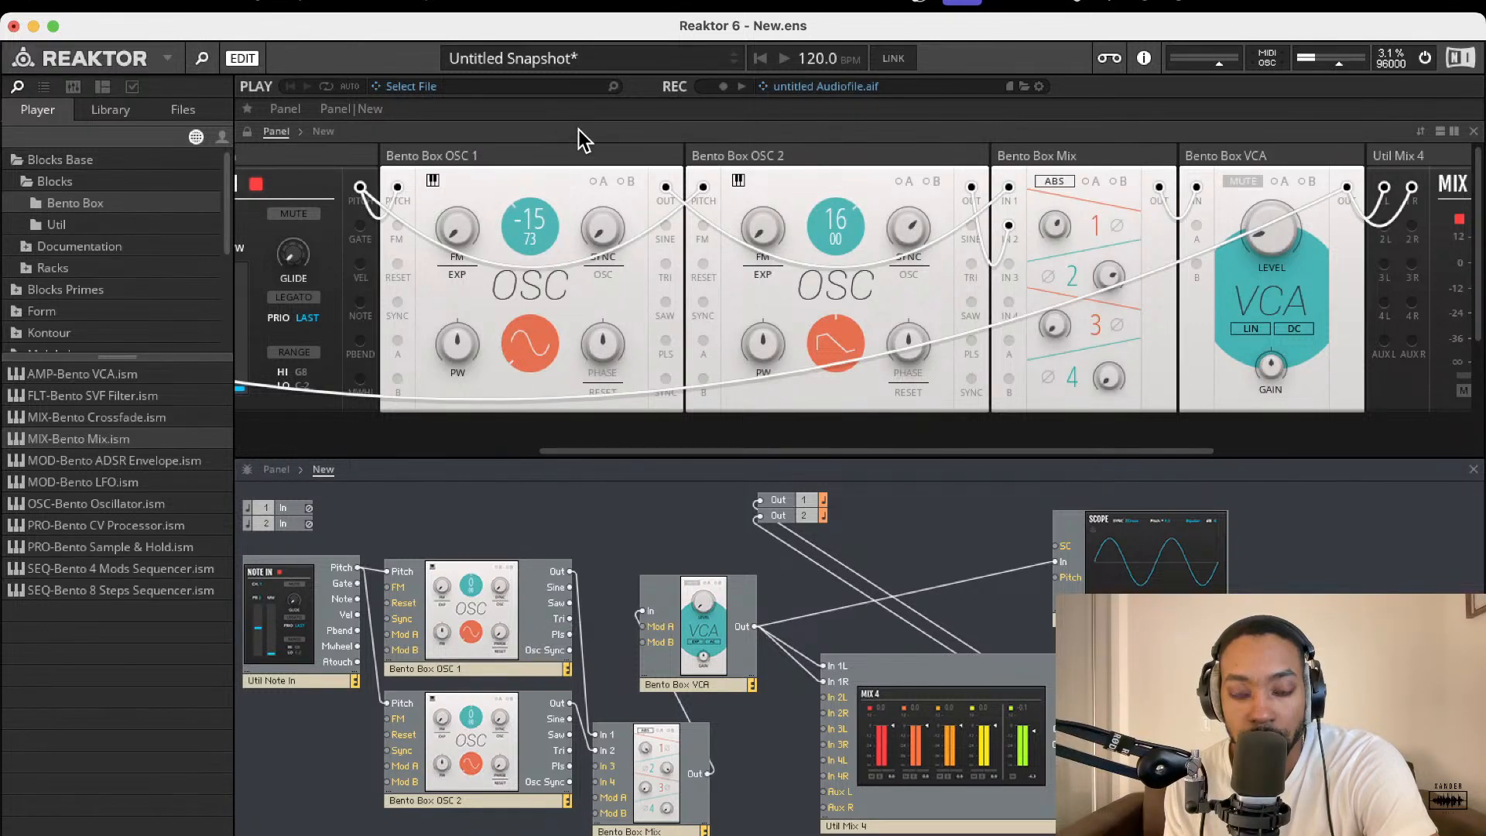
pyautogui.moveTo(526, 232); pyautogui.dragTo(529, 223)
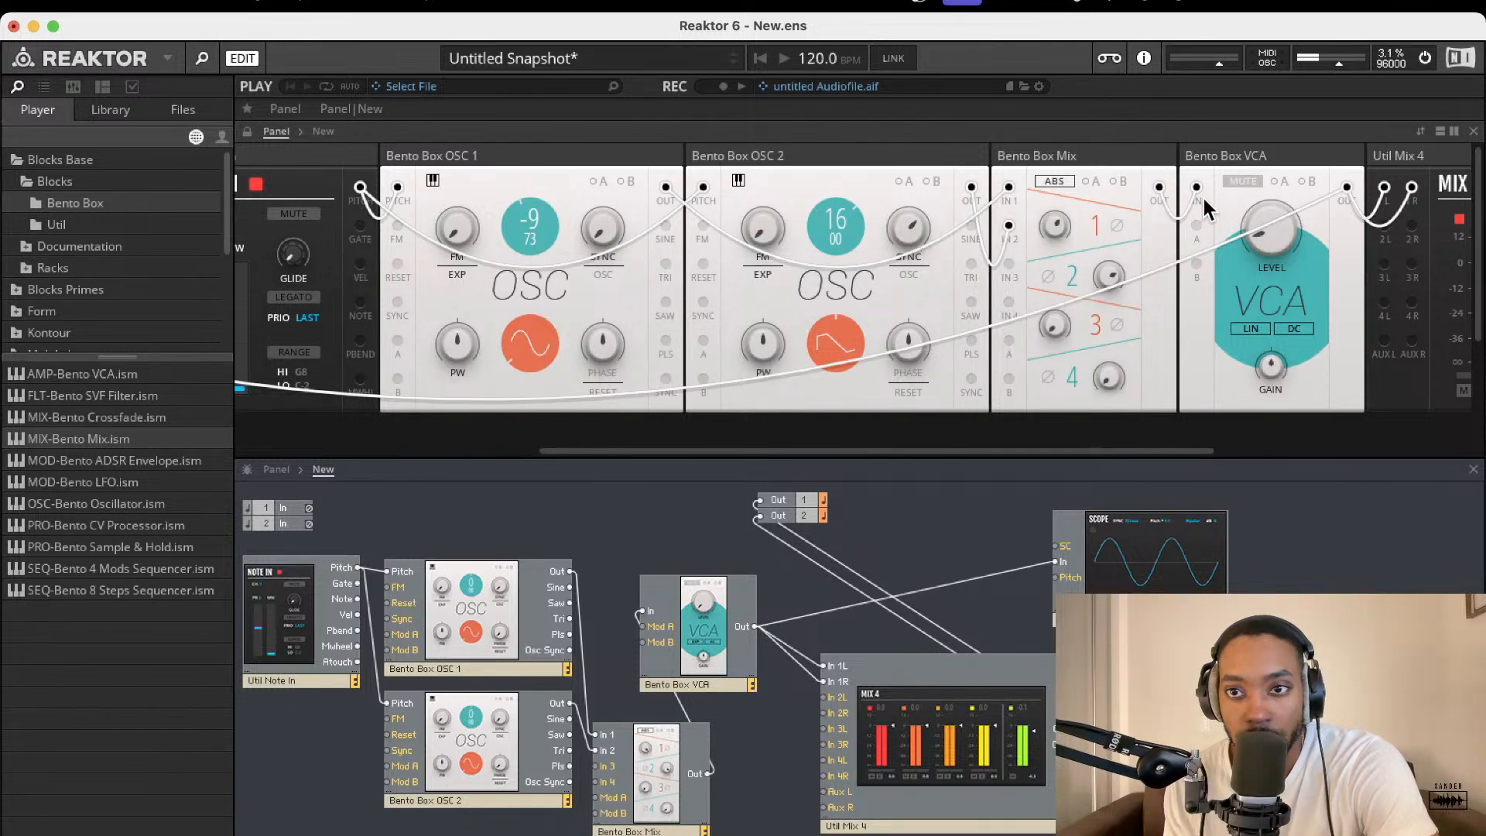
# Add a Bento ADSR Envelope below the VCA, connecting Note In's Gate to its Gate and its Out to the VCA's Mod B
pyautogui.hscroll(4, 1112, 240)
pyautogui.hscroll(6, 1112, 245)
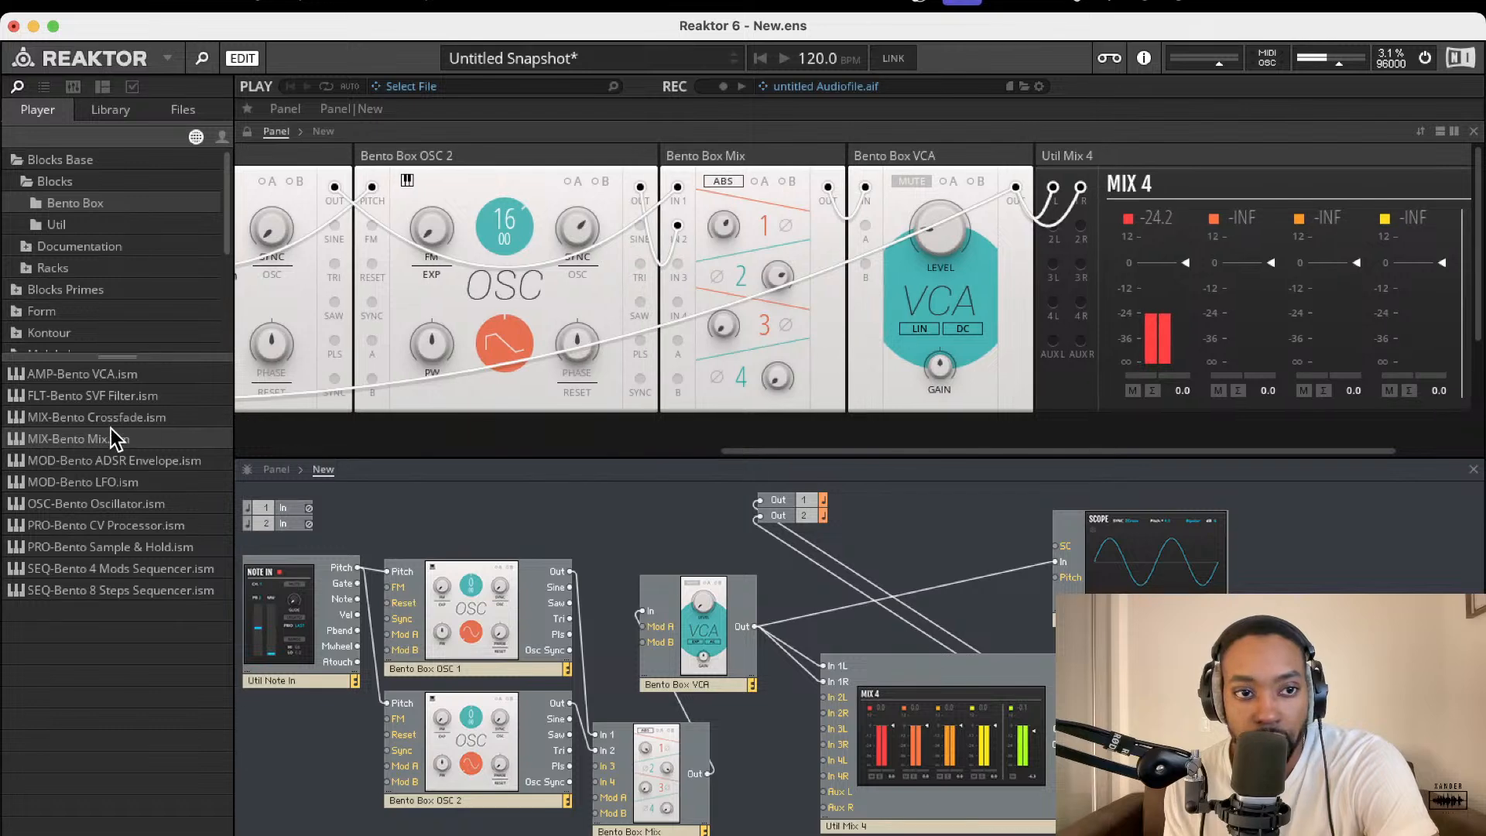
pyautogui.moveTo(151, 460); pyautogui.dragTo(356, 584)
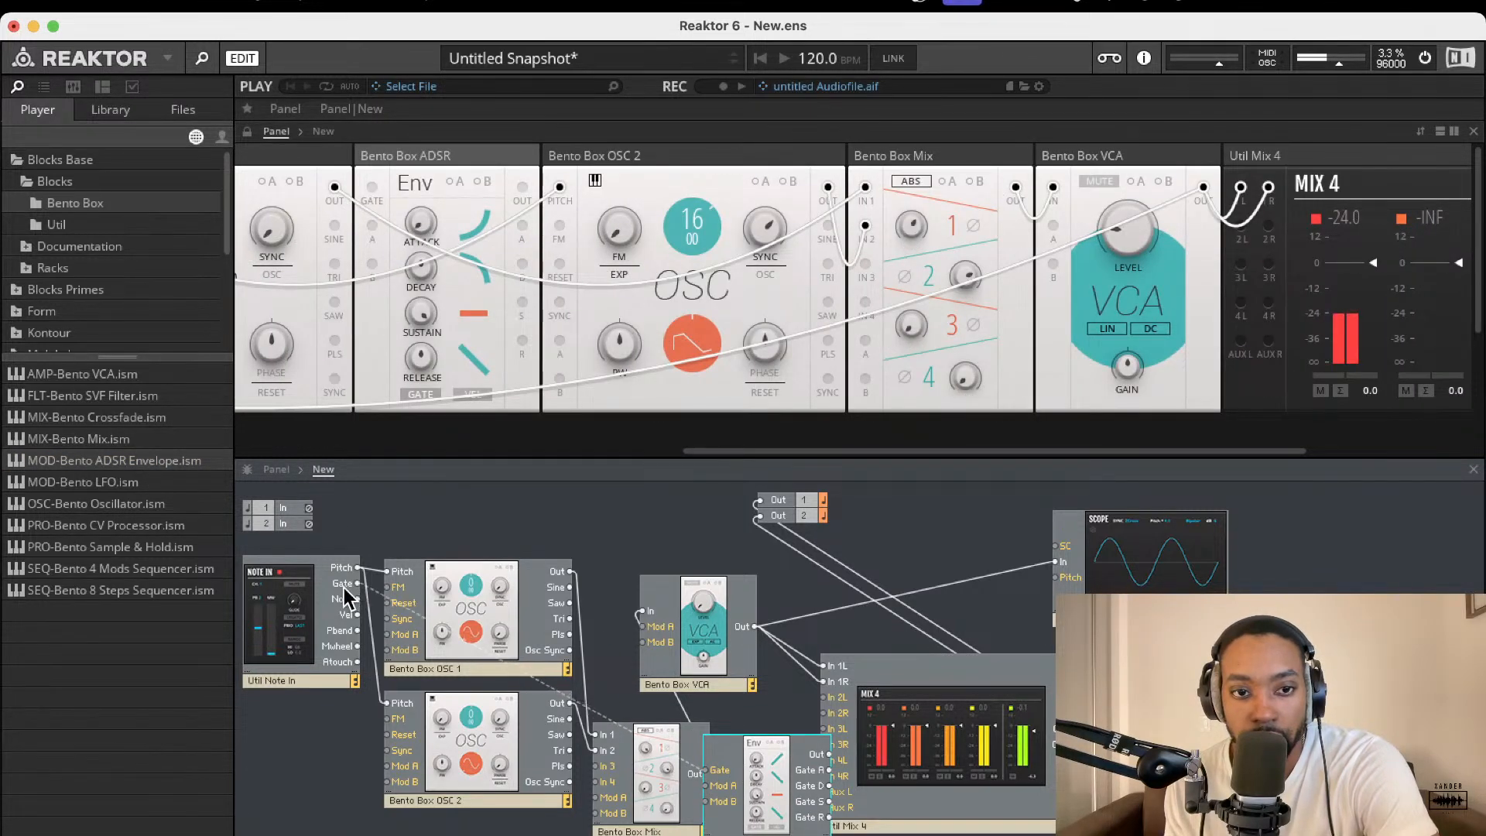
pyautogui.moveTo(826, 755); pyautogui.dragTo(640, 642)
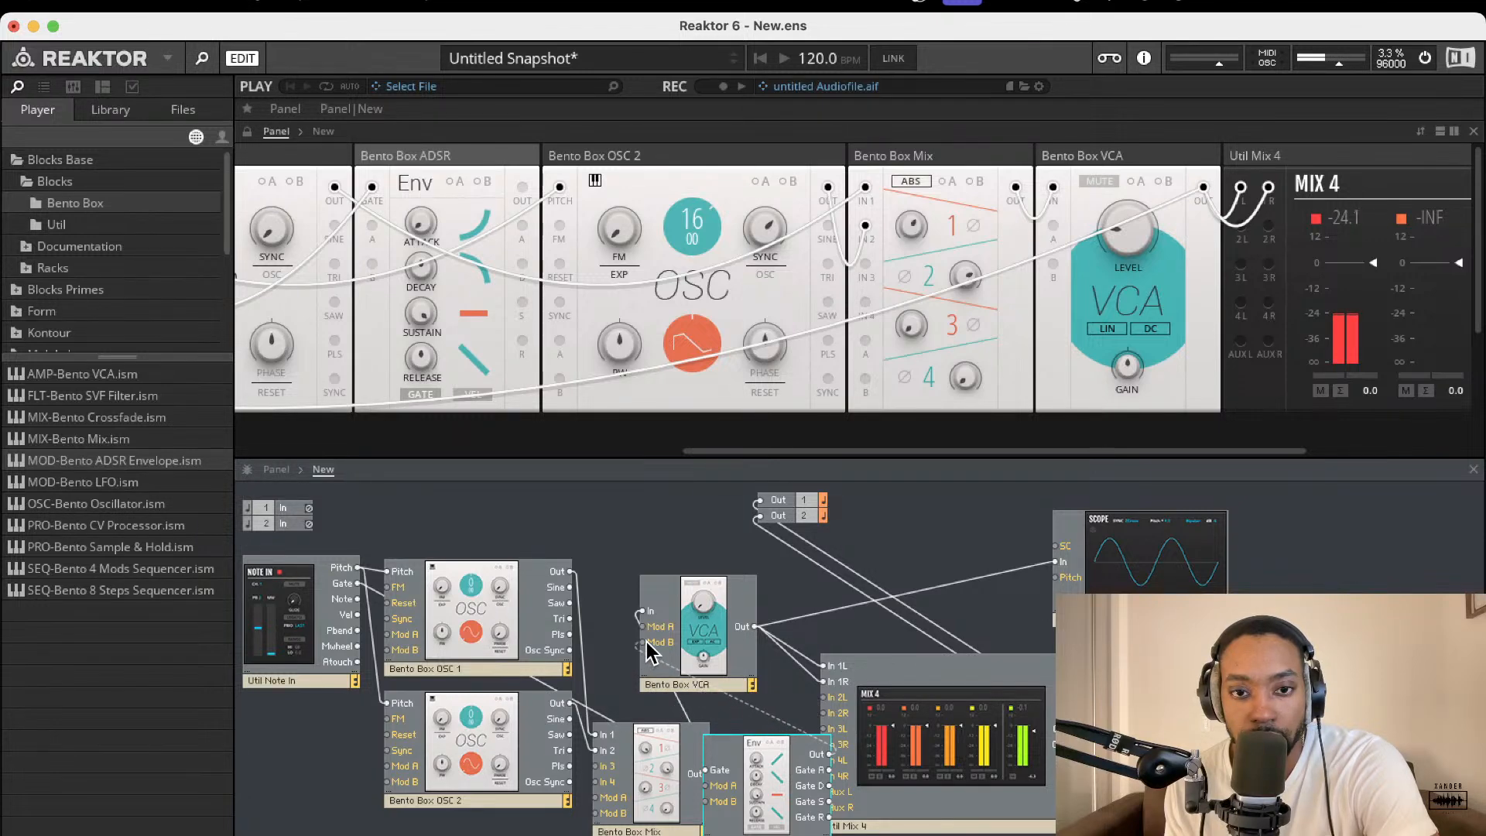
pyautogui.moveTo(748, 802); pyautogui.dragTo(712, 834)
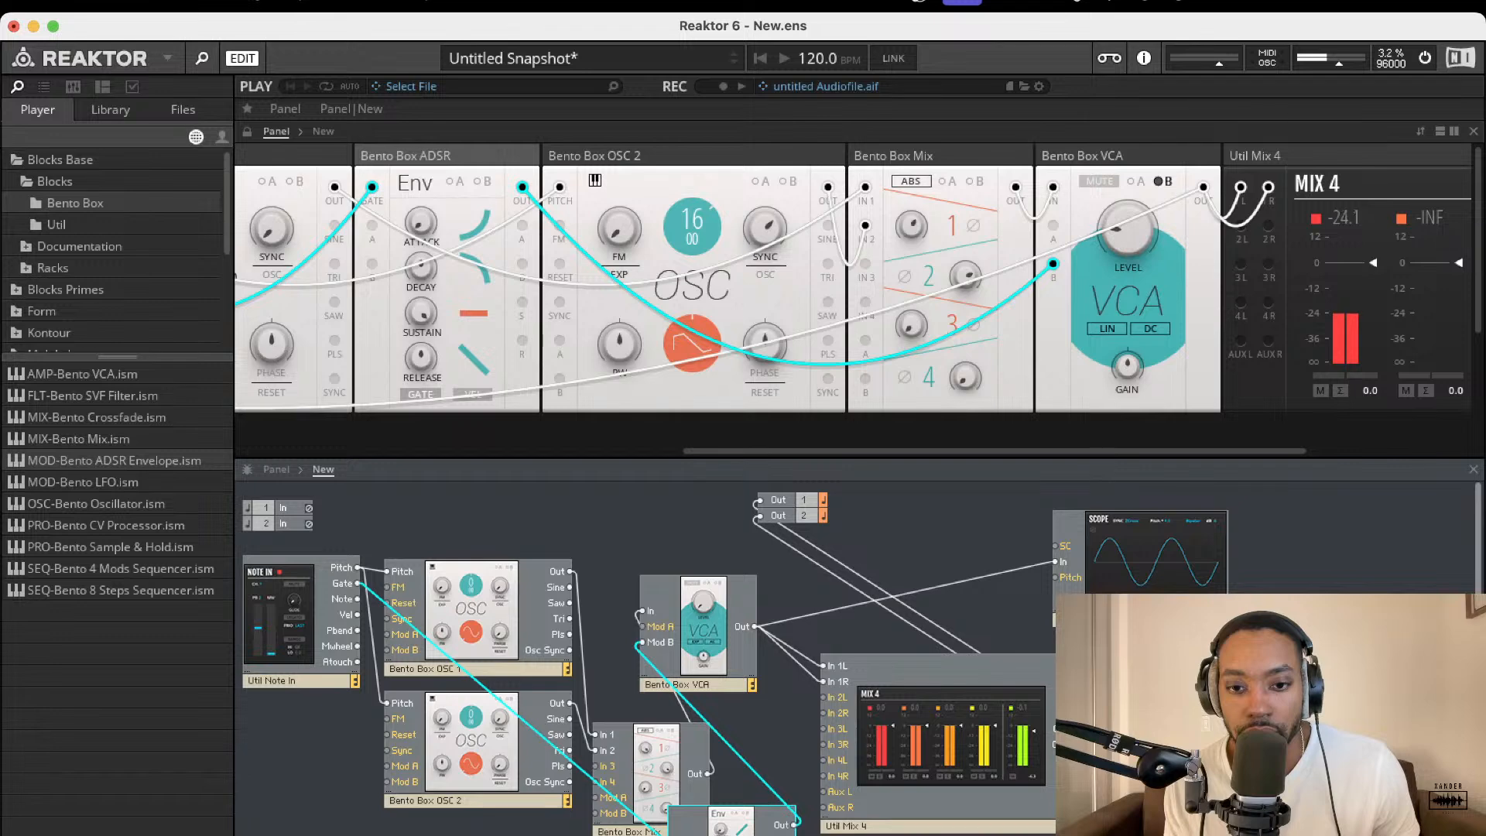
pyautogui.rightClick(836, 834)
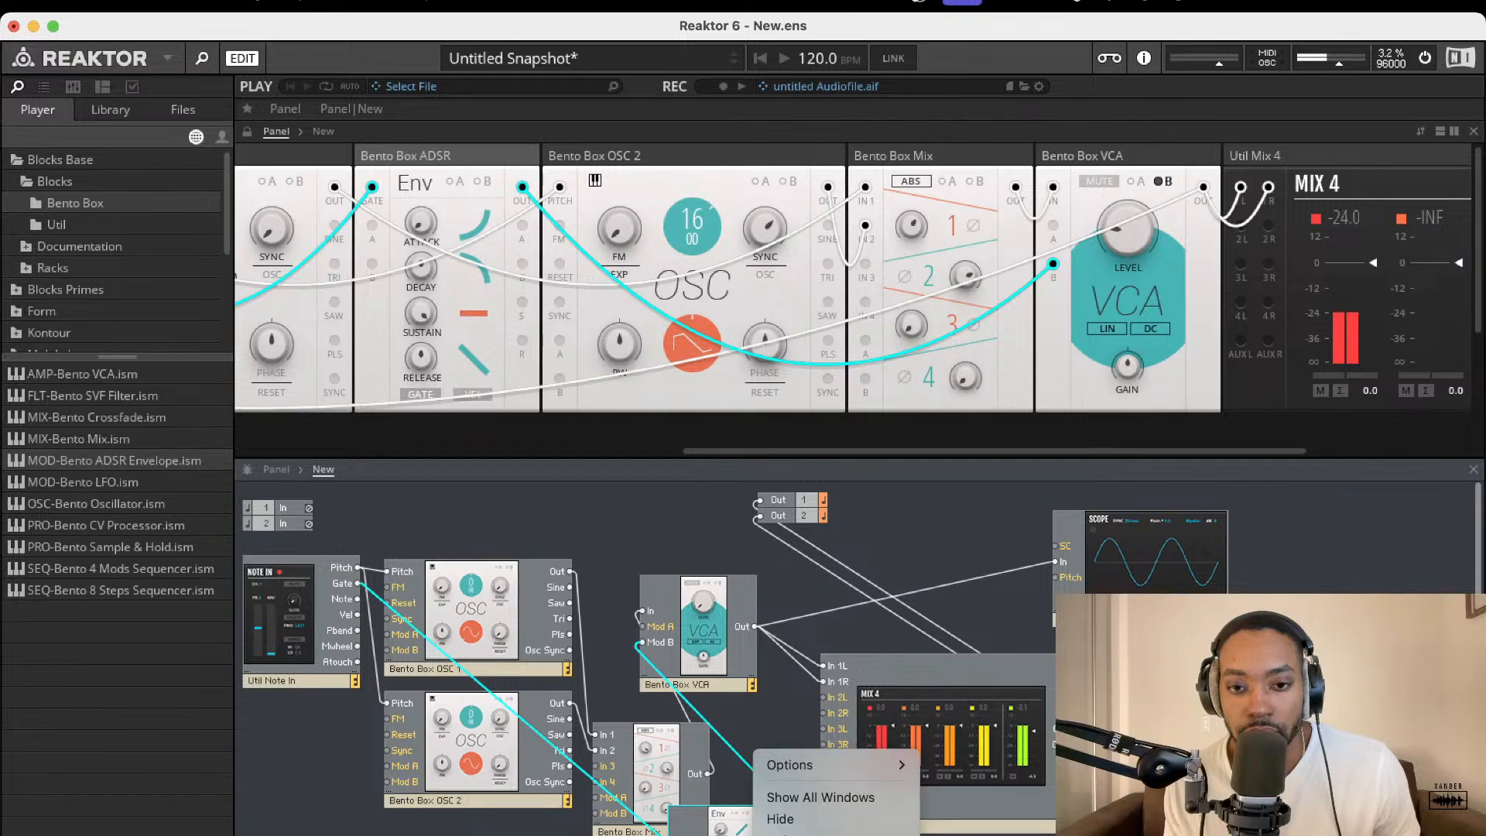
pyautogui.click(804, 834)
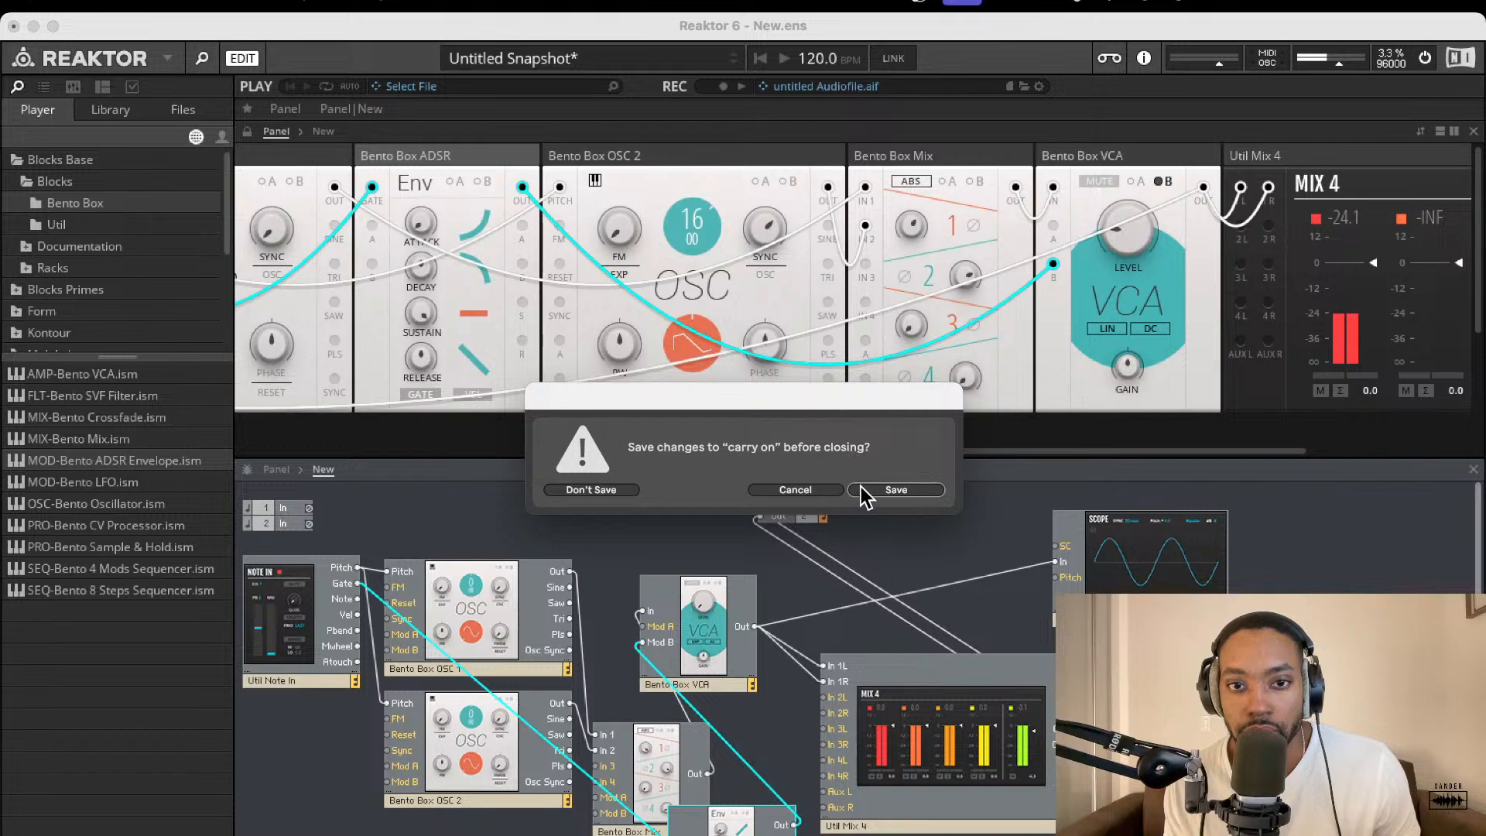
pyautogui.click(793, 489)
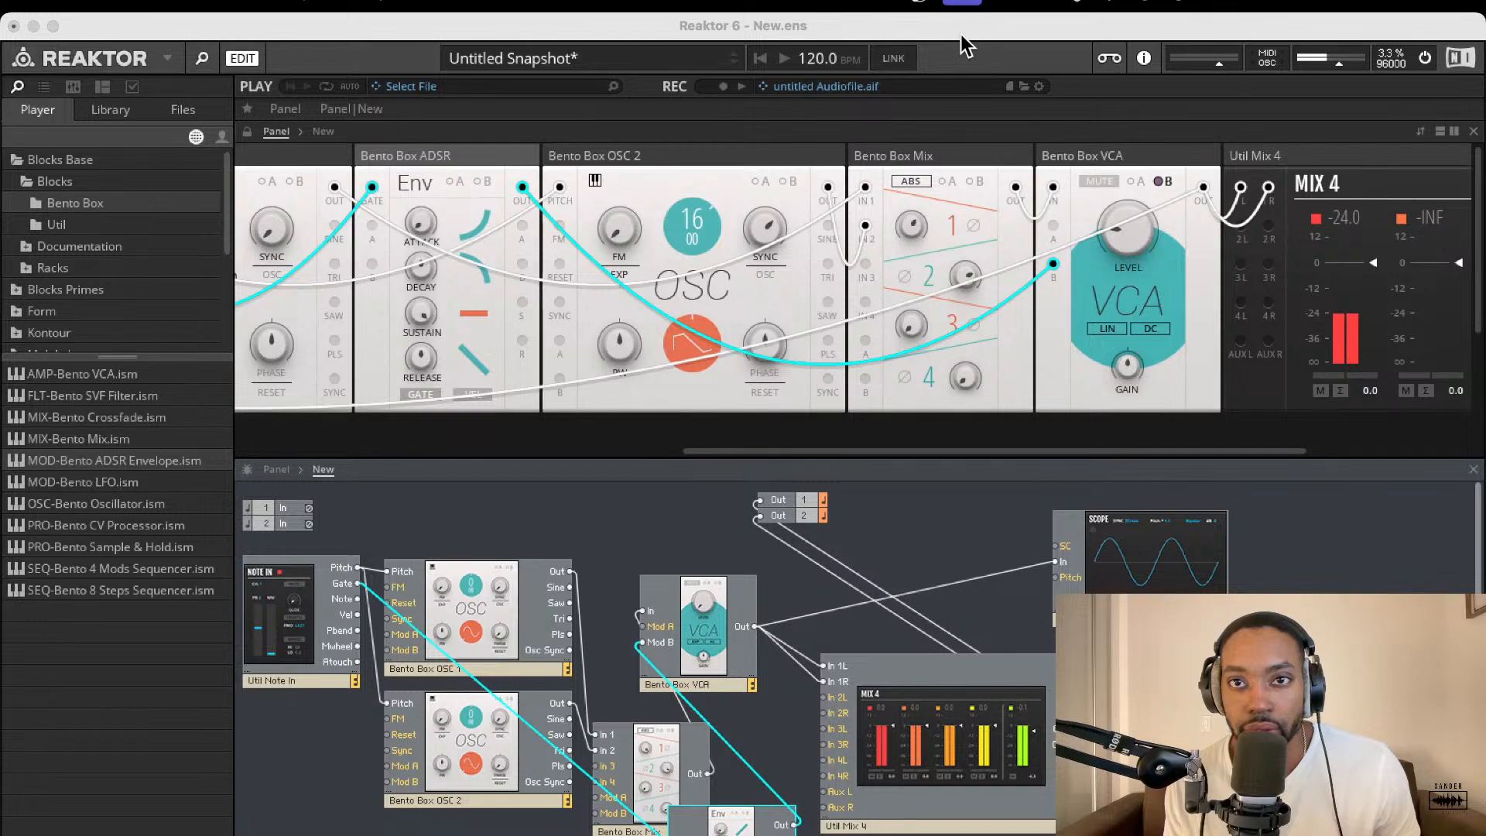
# Switch to Ableton Live, close the "carry on" set with its changes saved, and return to the Reaktor 6 window
pyautogui.moveTo(959, 34); pyautogui.dragTo(985, 370)
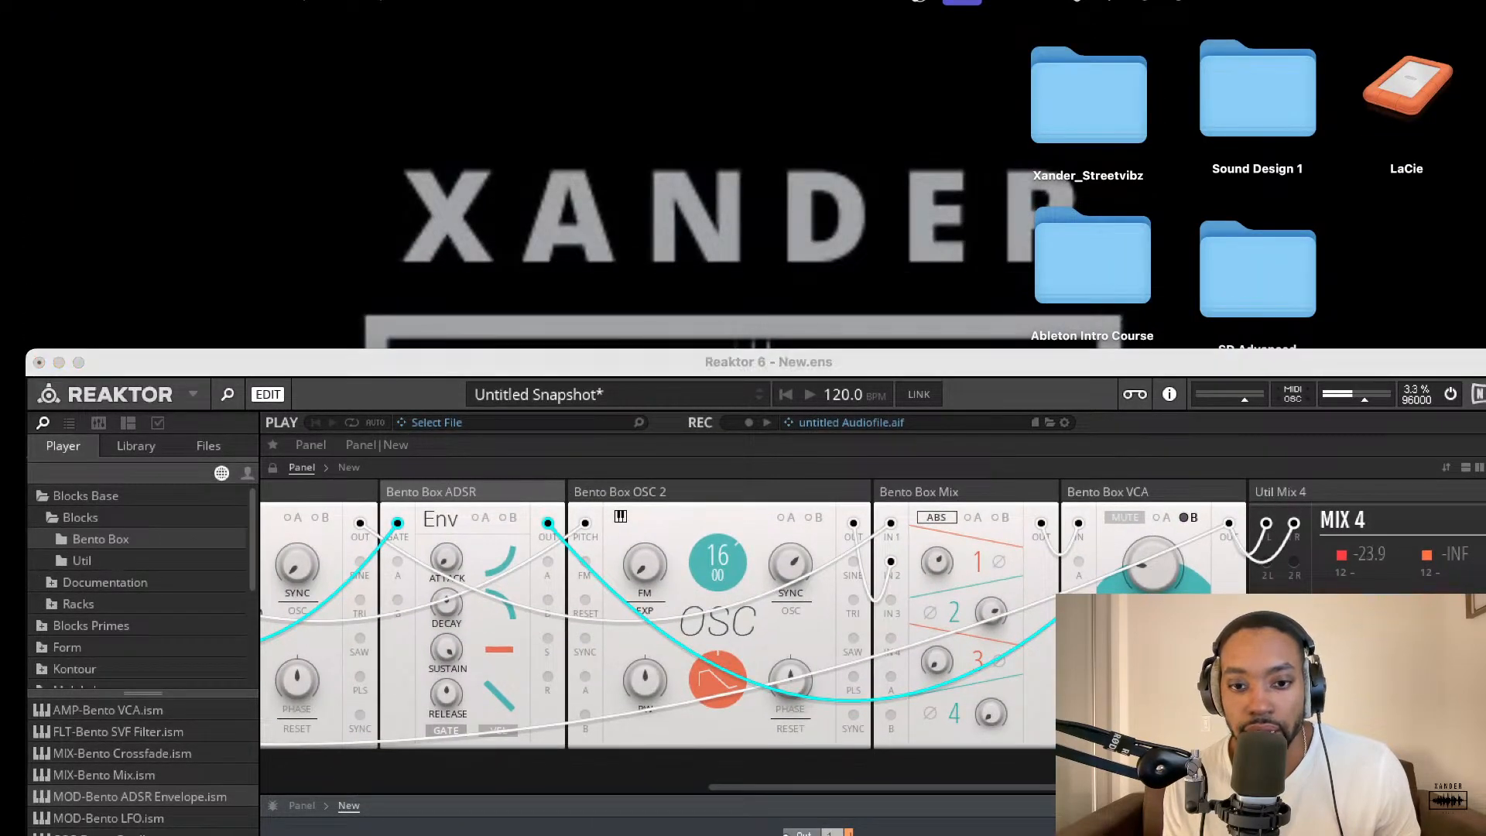
pyautogui.rightClick(842, 835)
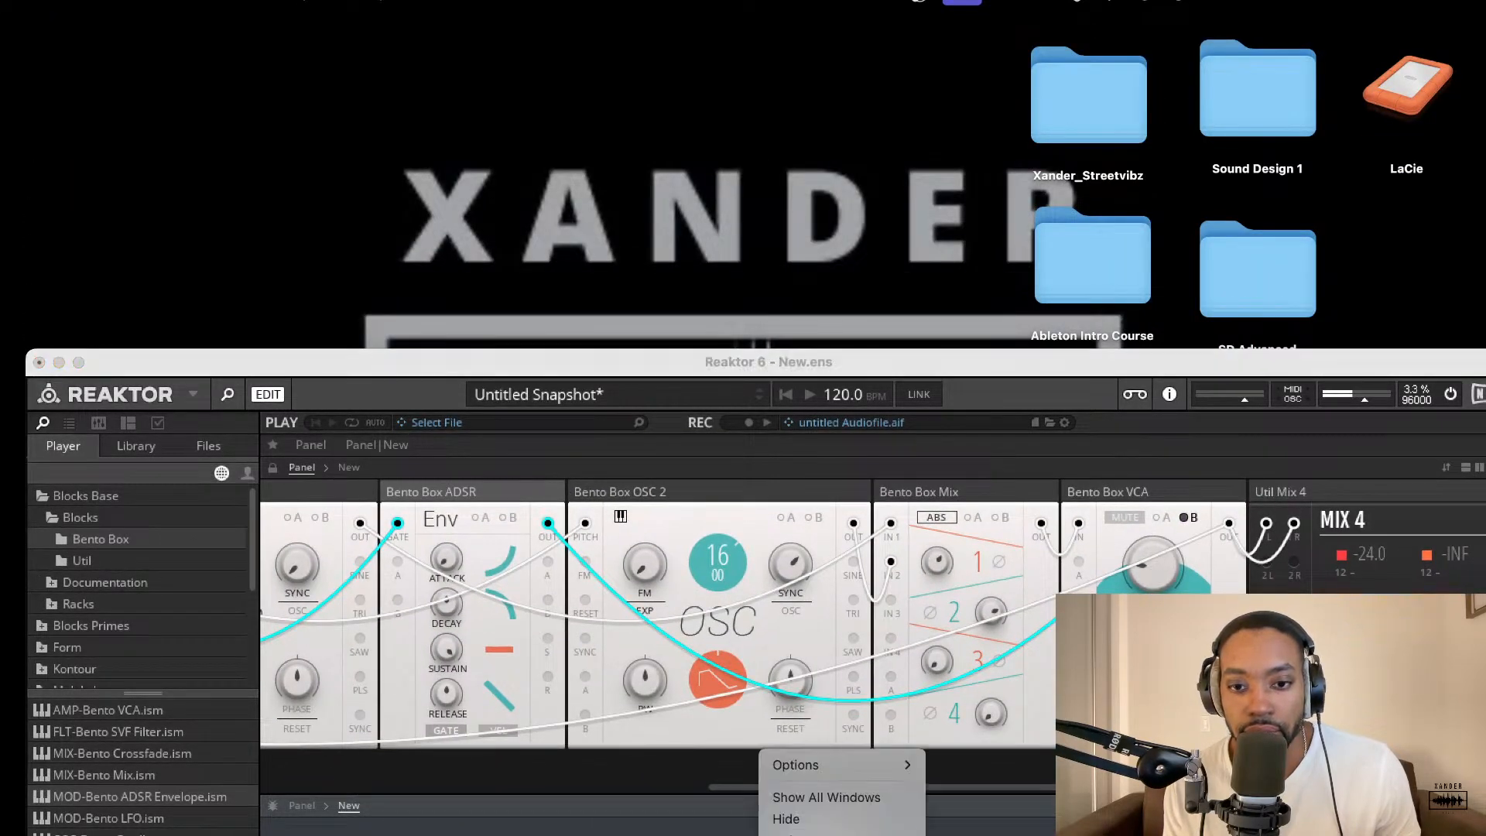
pyautogui.click(823, 798)
pyautogui.click(778, 804)
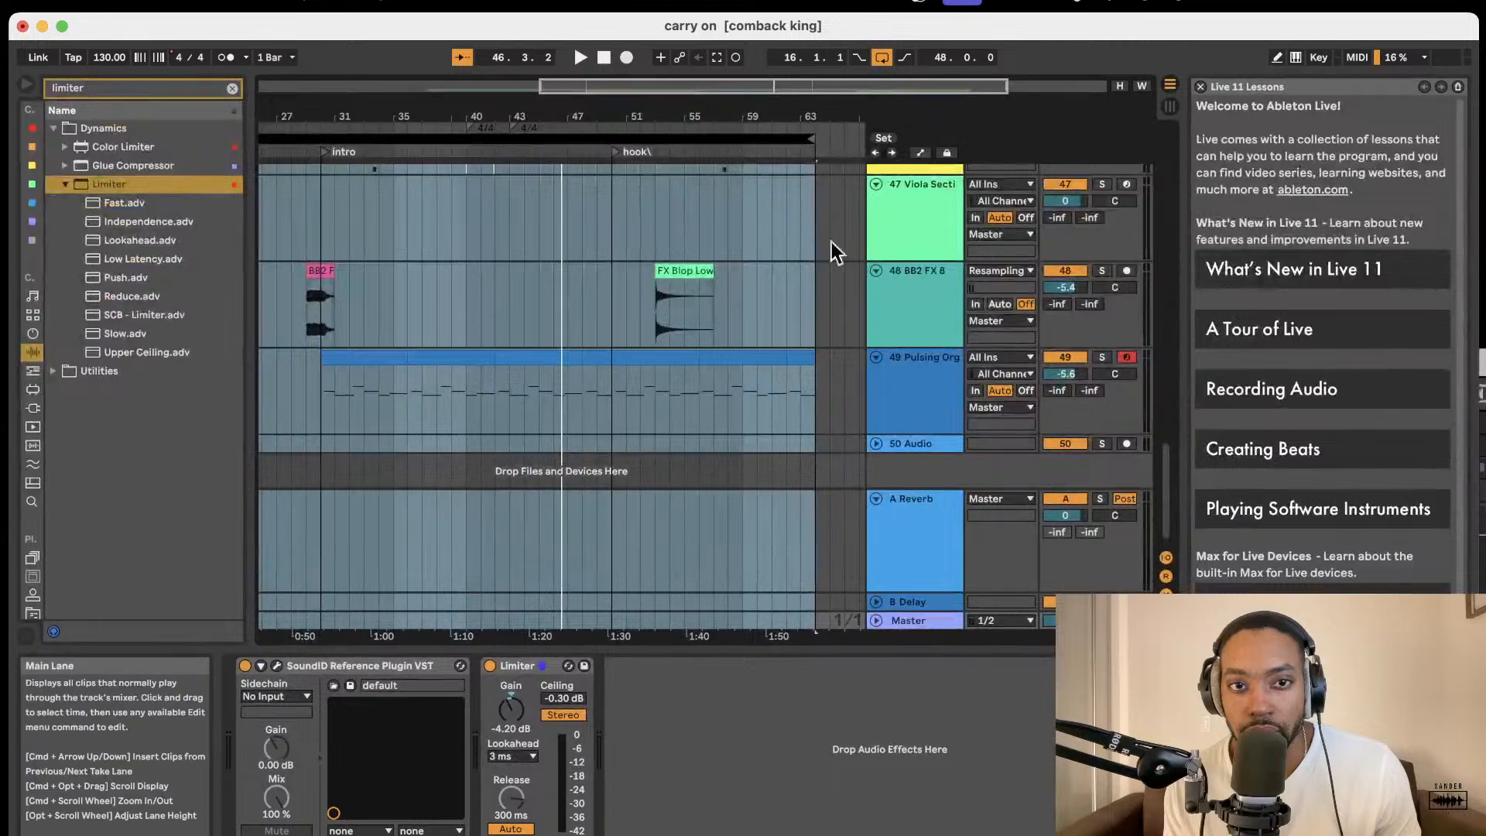
pyautogui.click(23, 26)
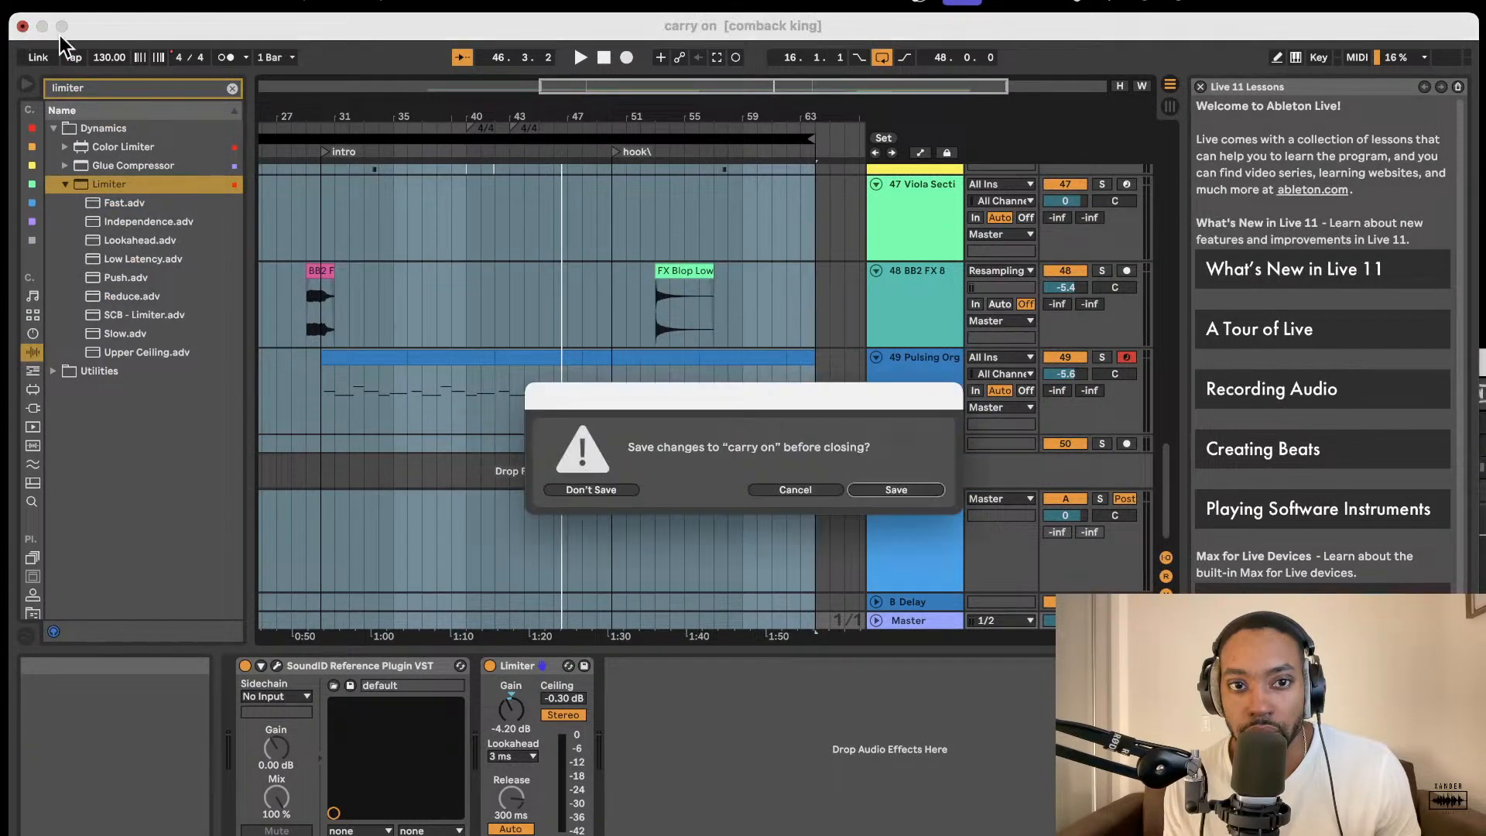
pyautogui.click(890, 489)
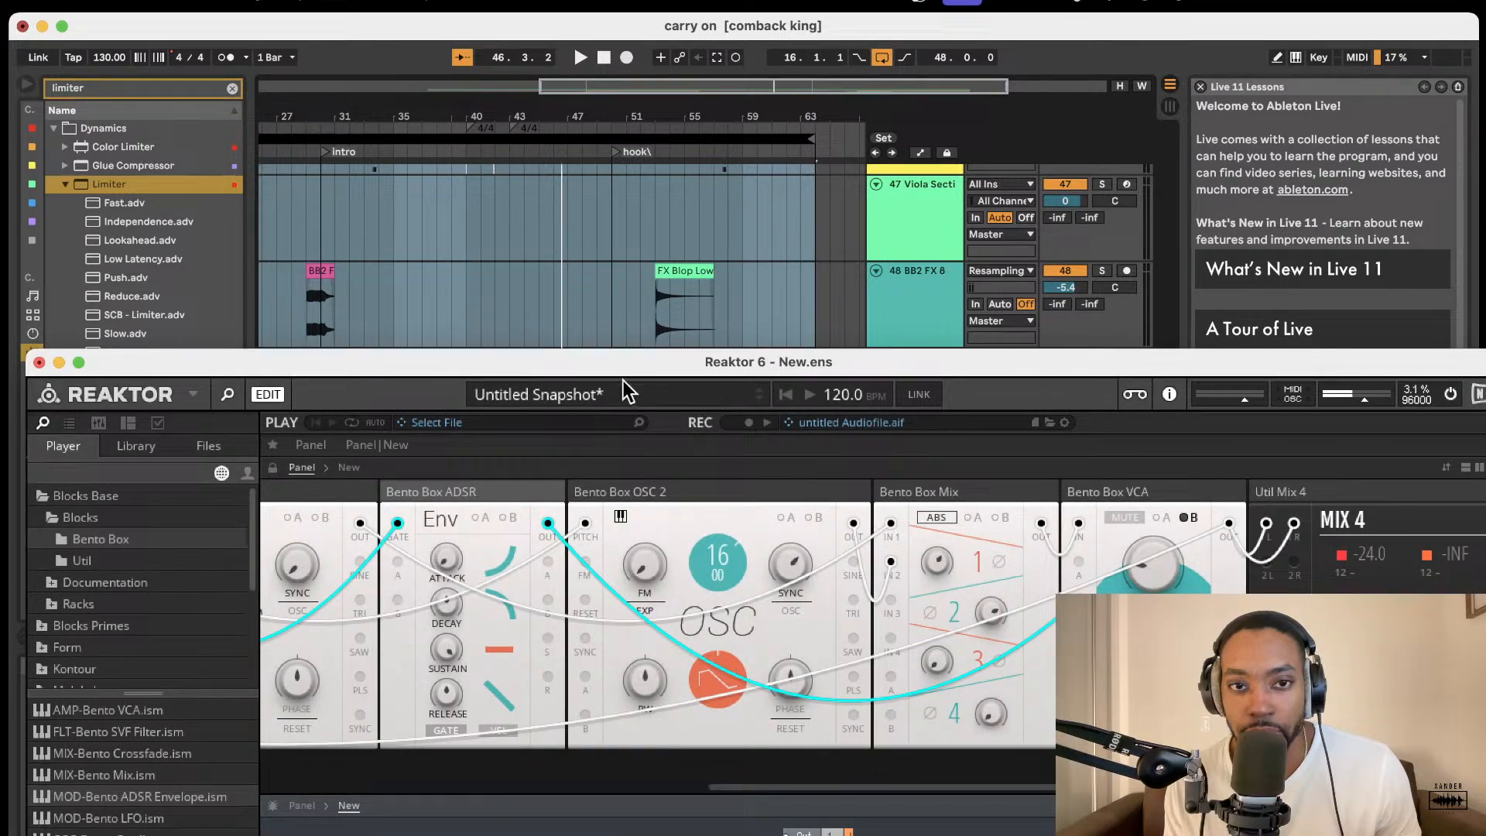
pyautogui.moveTo(624, 379); pyautogui.dragTo(646, 197)
pyautogui.click(101, 181)
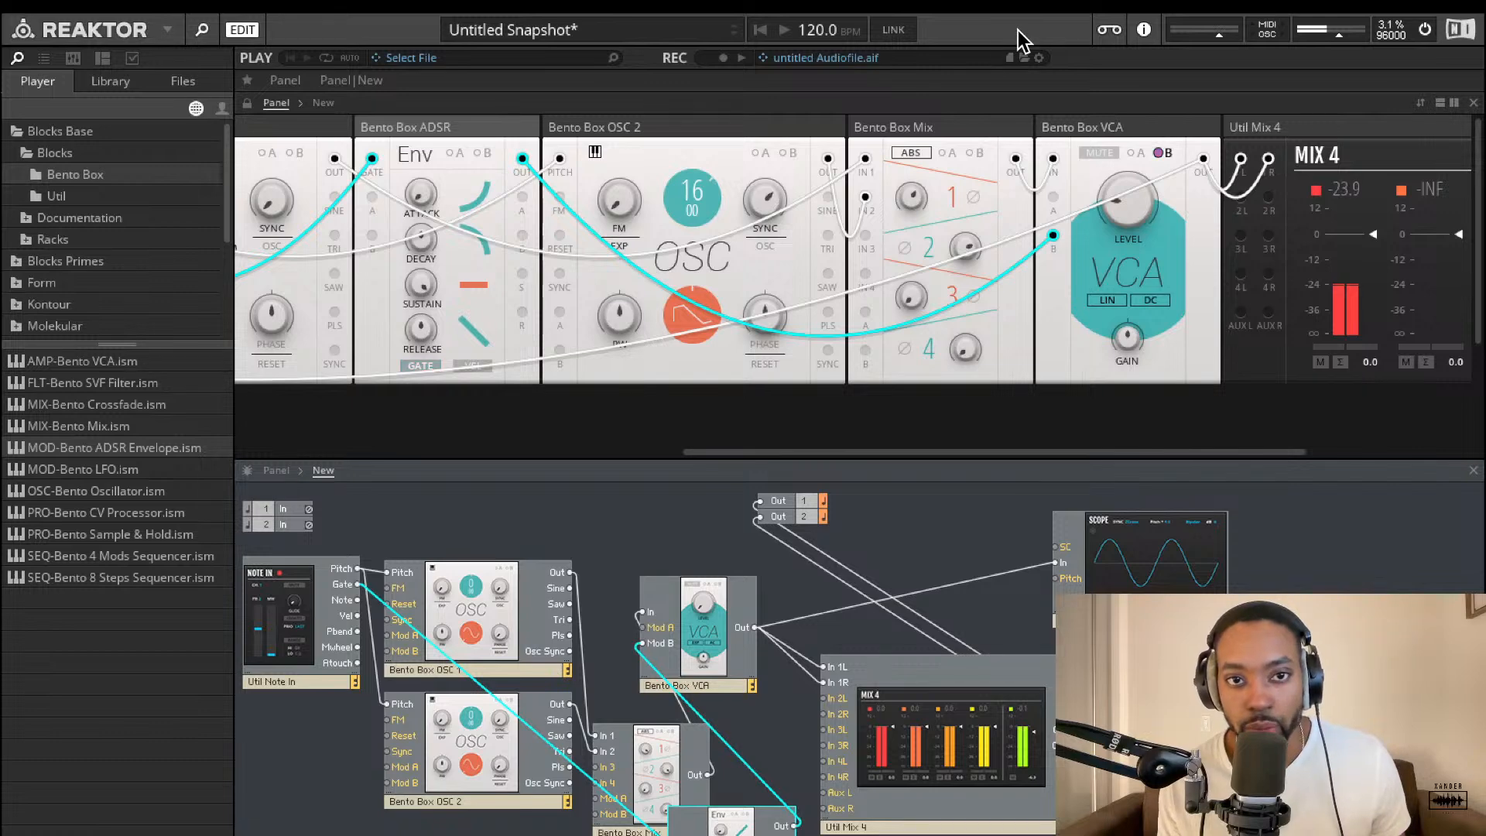
pyautogui.moveTo(693, 197); pyautogui.dragTo(1057, 155)
pyautogui.hscroll(-5, 719, 166)
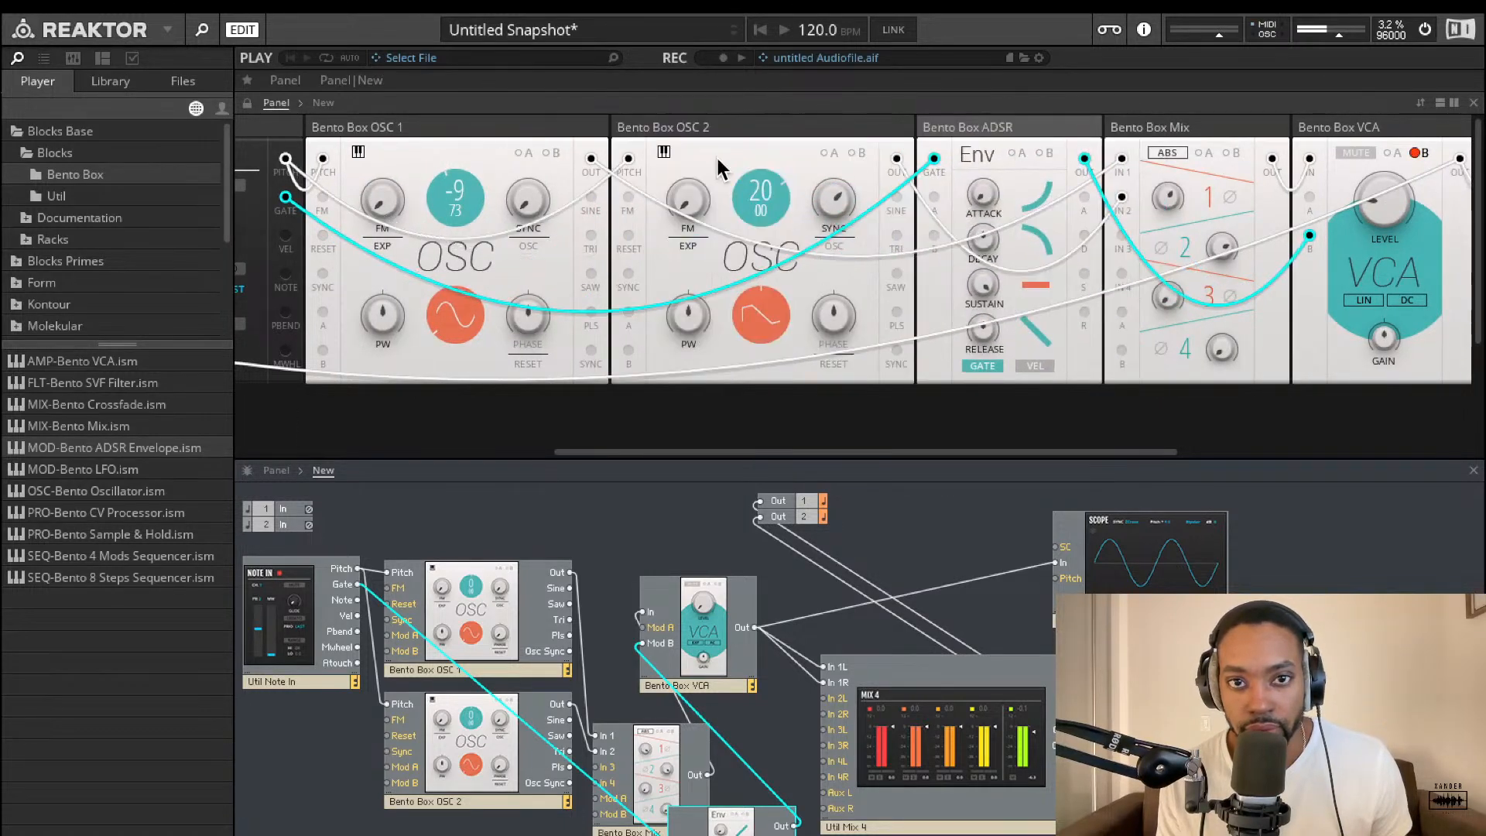
pyautogui.moveTo(478, 183); pyautogui.dragTo(447, 341)
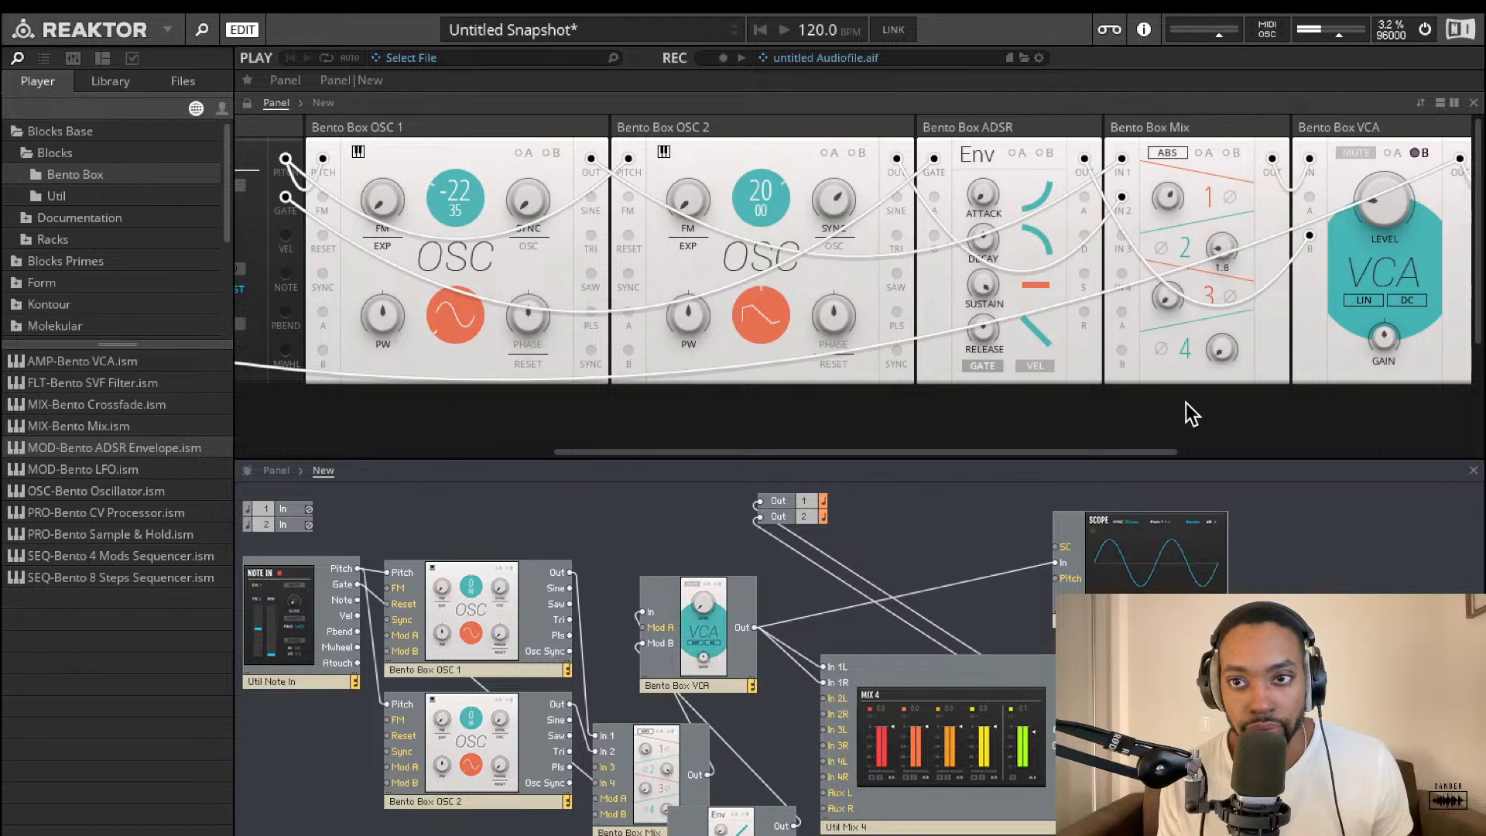
pyautogui.moveTo(1174, 197); pyautogui.dragTo(1191, 90)
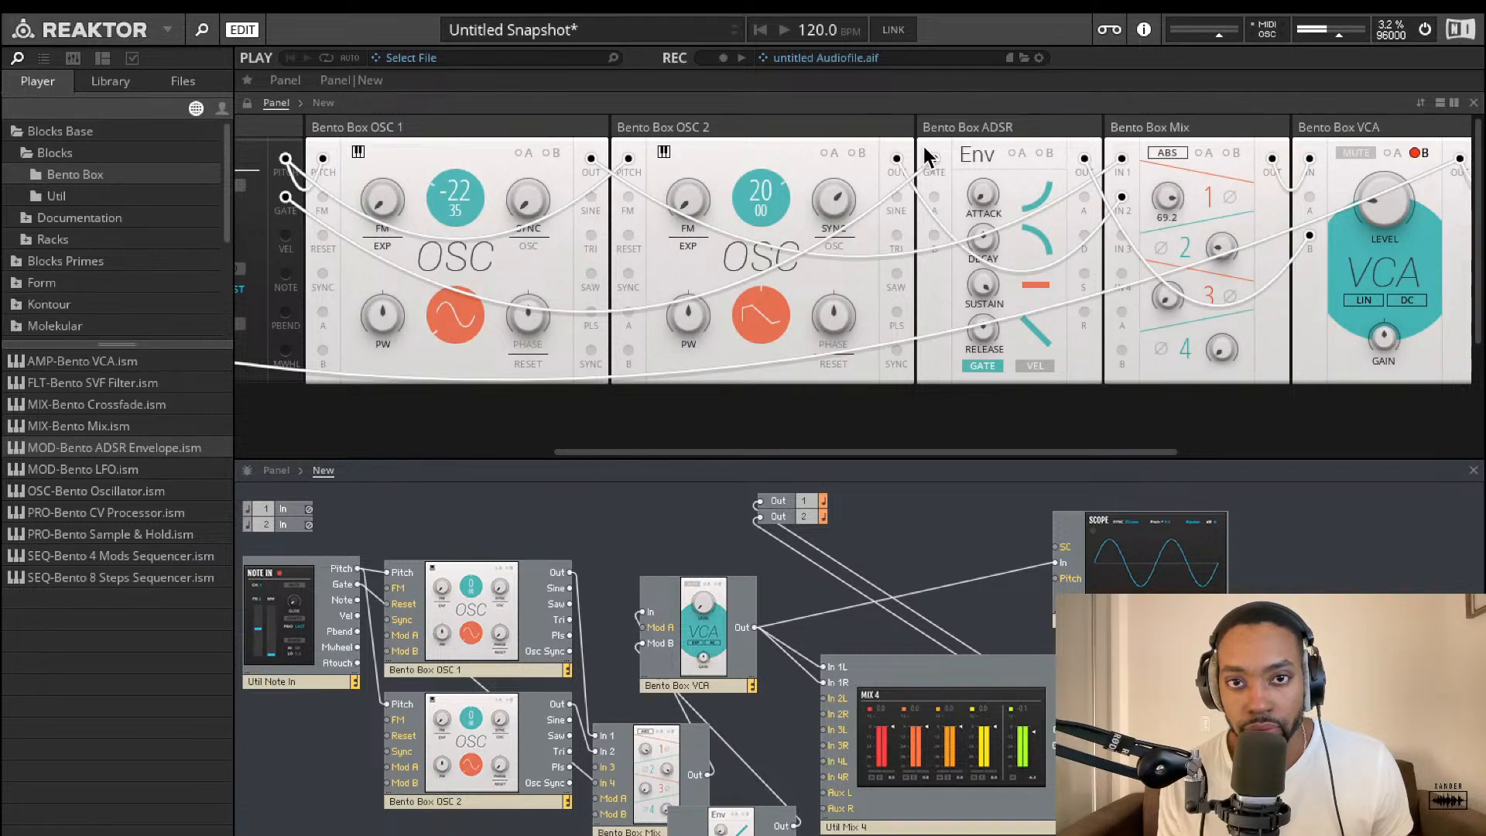
# Sweep Bento Box OSC 2's pitch down to -14 and up to 26, and raise OSC 1's pitch to 13
pyautogui.moveTo(764, 203); pyautogui.dragTo(756, 378)
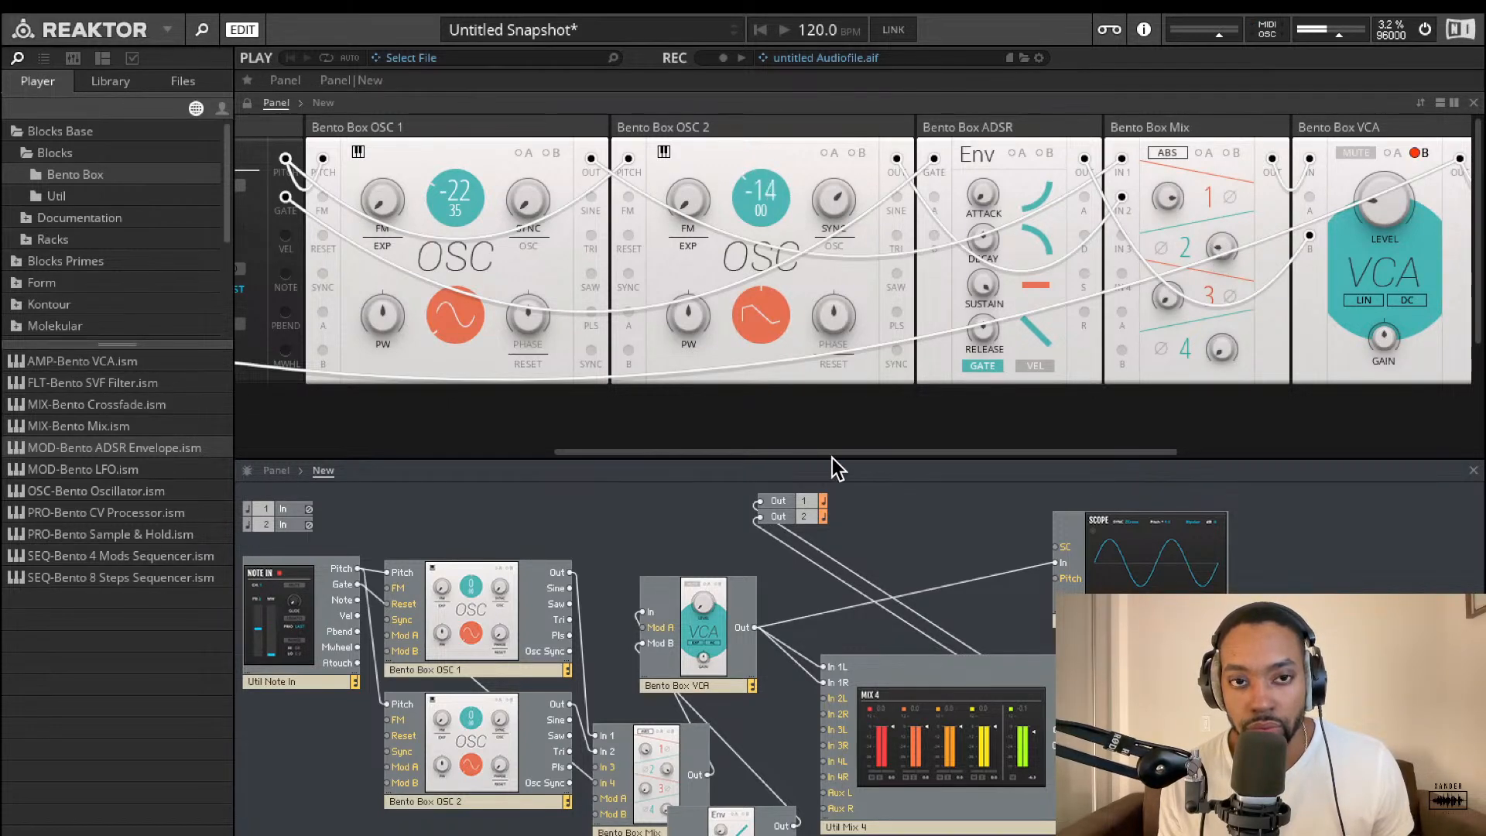
pyautogui.moveTo(833, 458); pyautogui.dragTo(859, 139)
pyautogui.moveTo(456, 198); pyautogui.dragTo(519, 2)
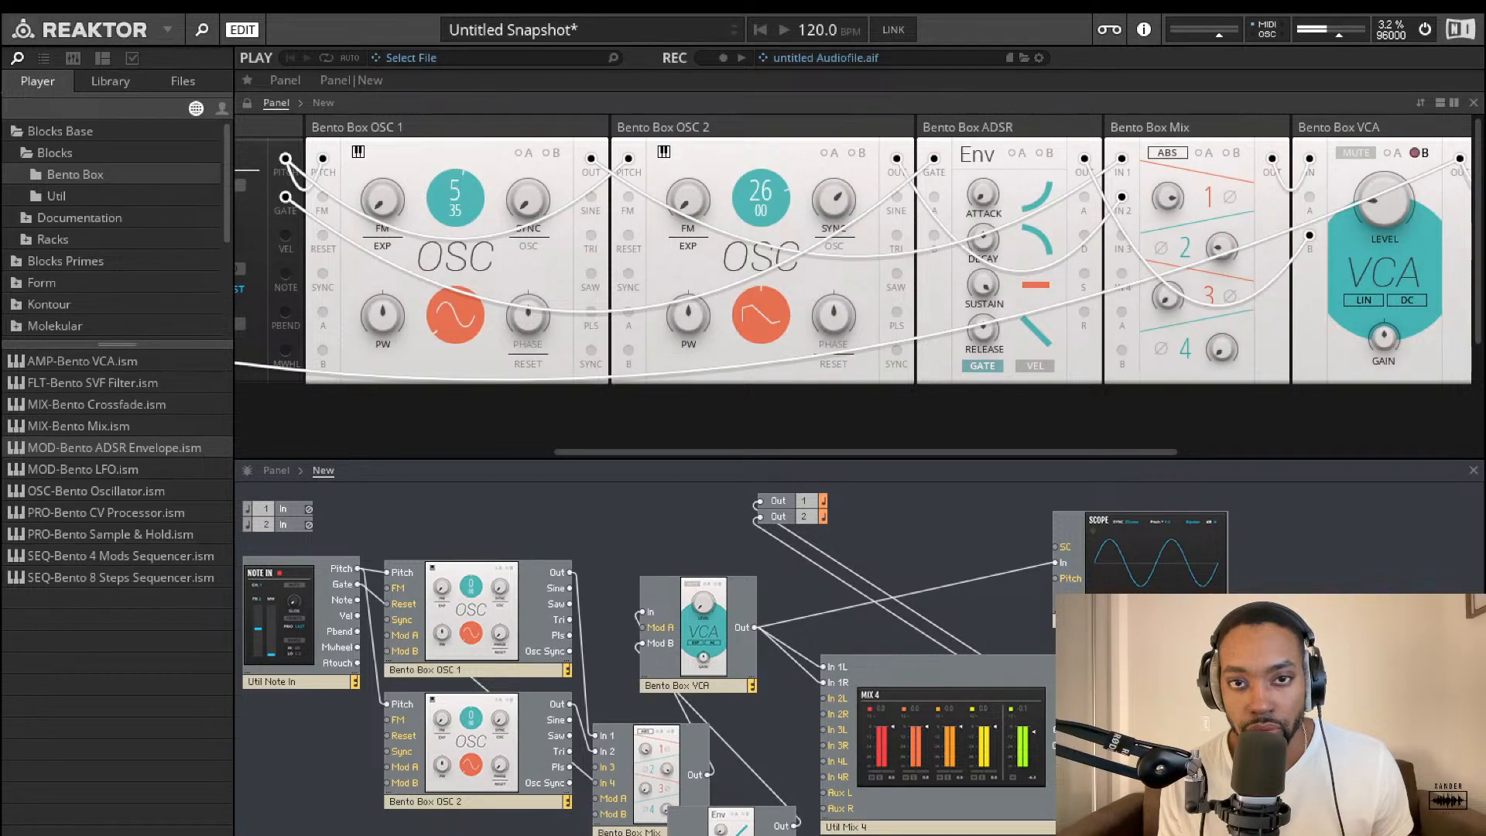
pyautogui.moveTo(448, 194); pyautogui.dragTo(461, 148)
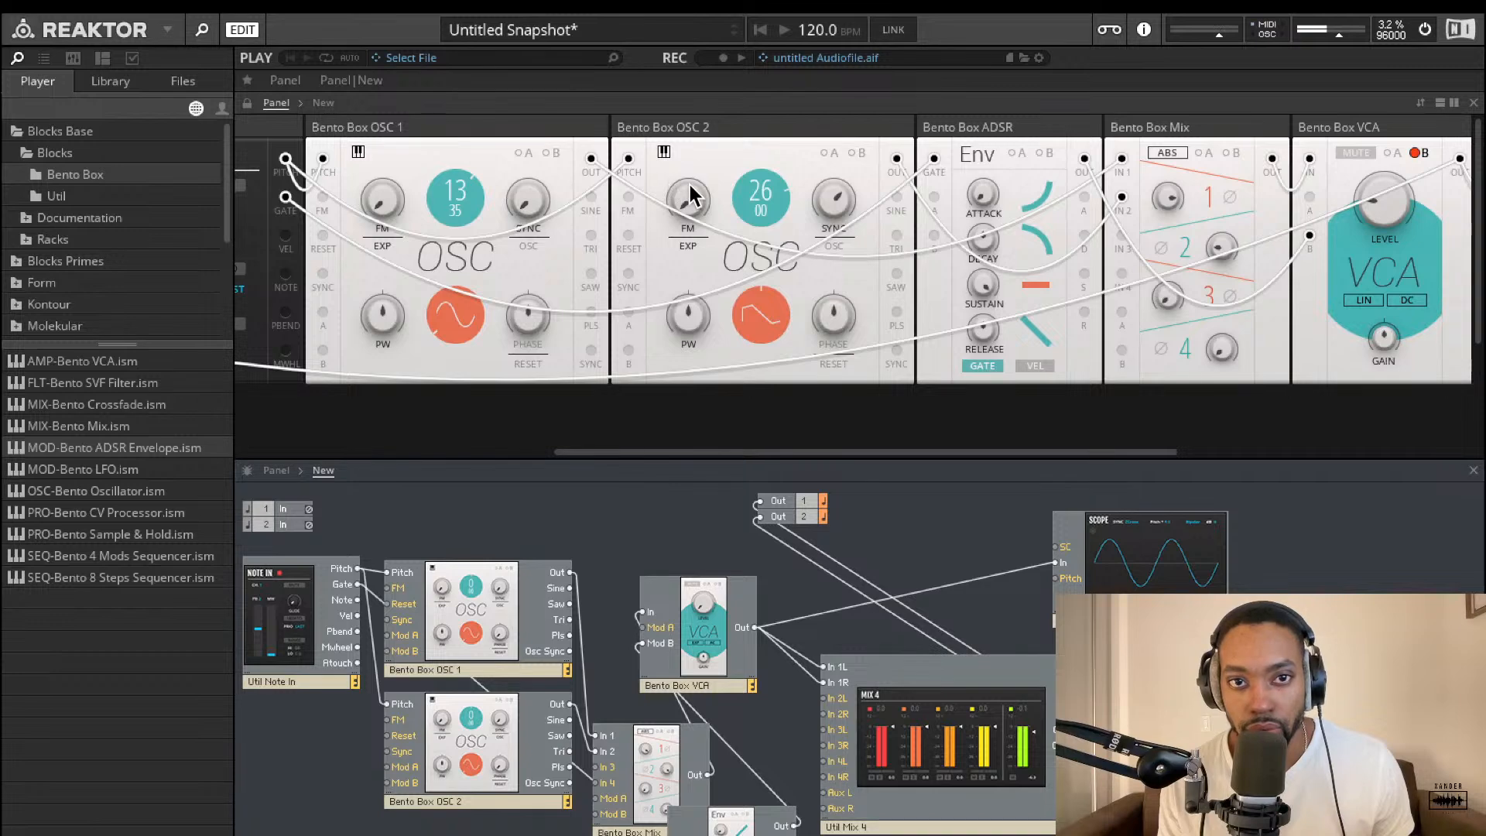
# Move the Bento Box ADSR block up beside the Bento Box Mix in the structure and set the VCA's Level to 44.0
pyautogui.moveTo(691, 194)
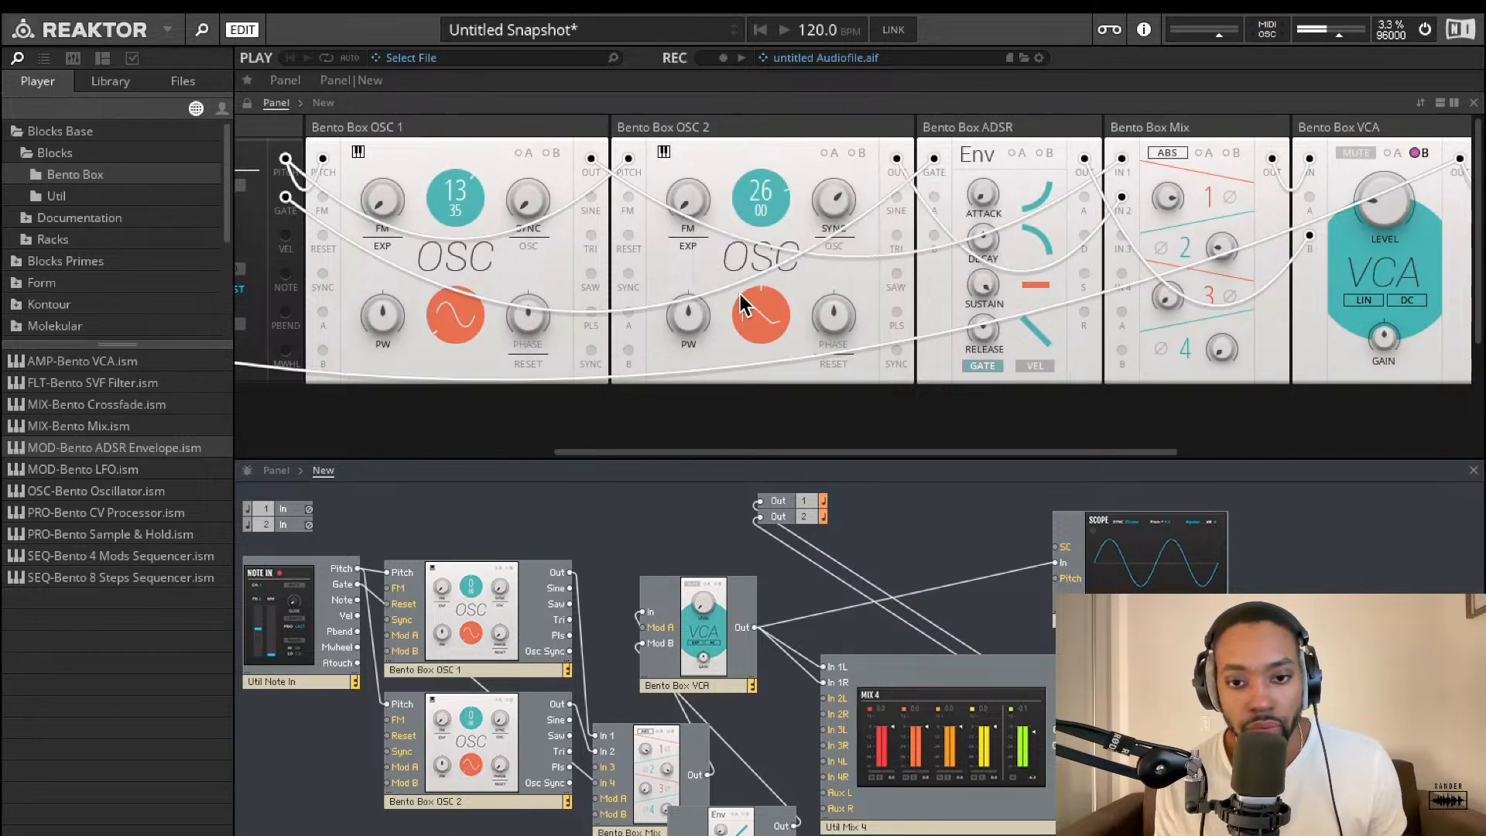
pyautogui.moveTo(733, 828); pyautogui.dragTo(765, 756)
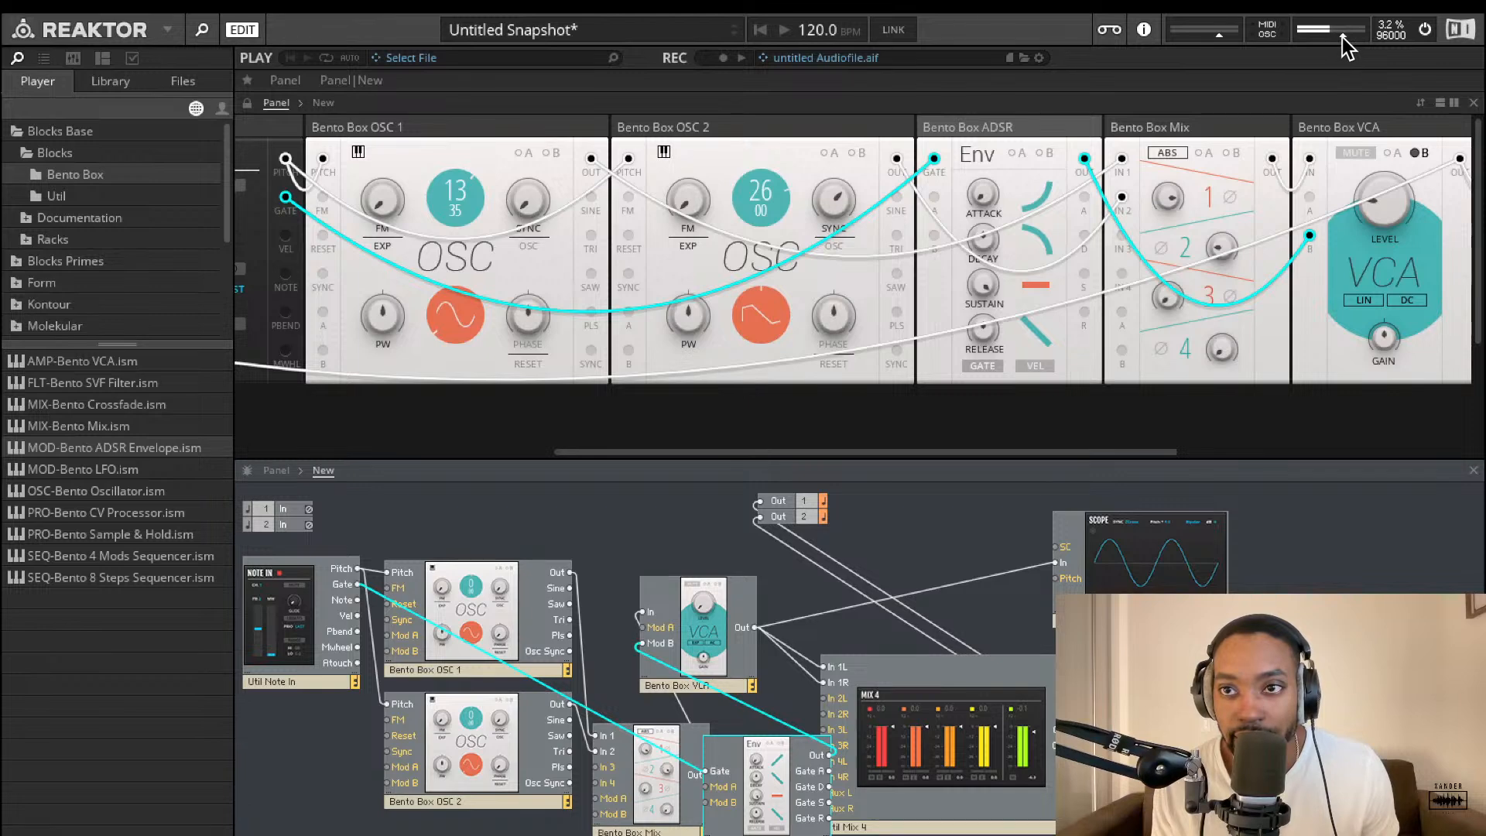
pyautogui.moveTo(1370, 197); pyautogui.dragTo(1376, 314)
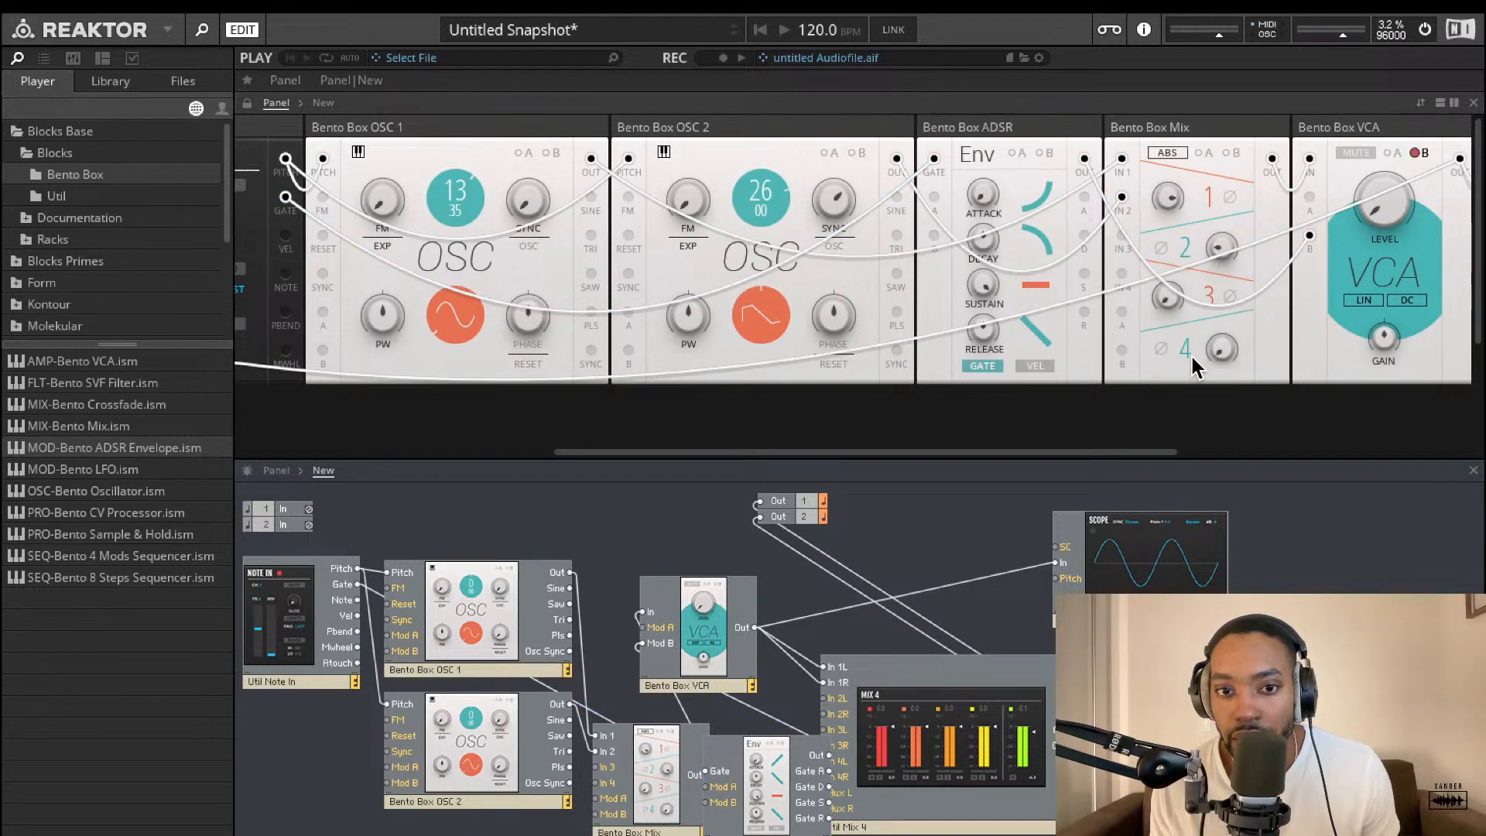
pyautogui.moveTo(1366, 208); pyautogui.dragTo(1382, 68)
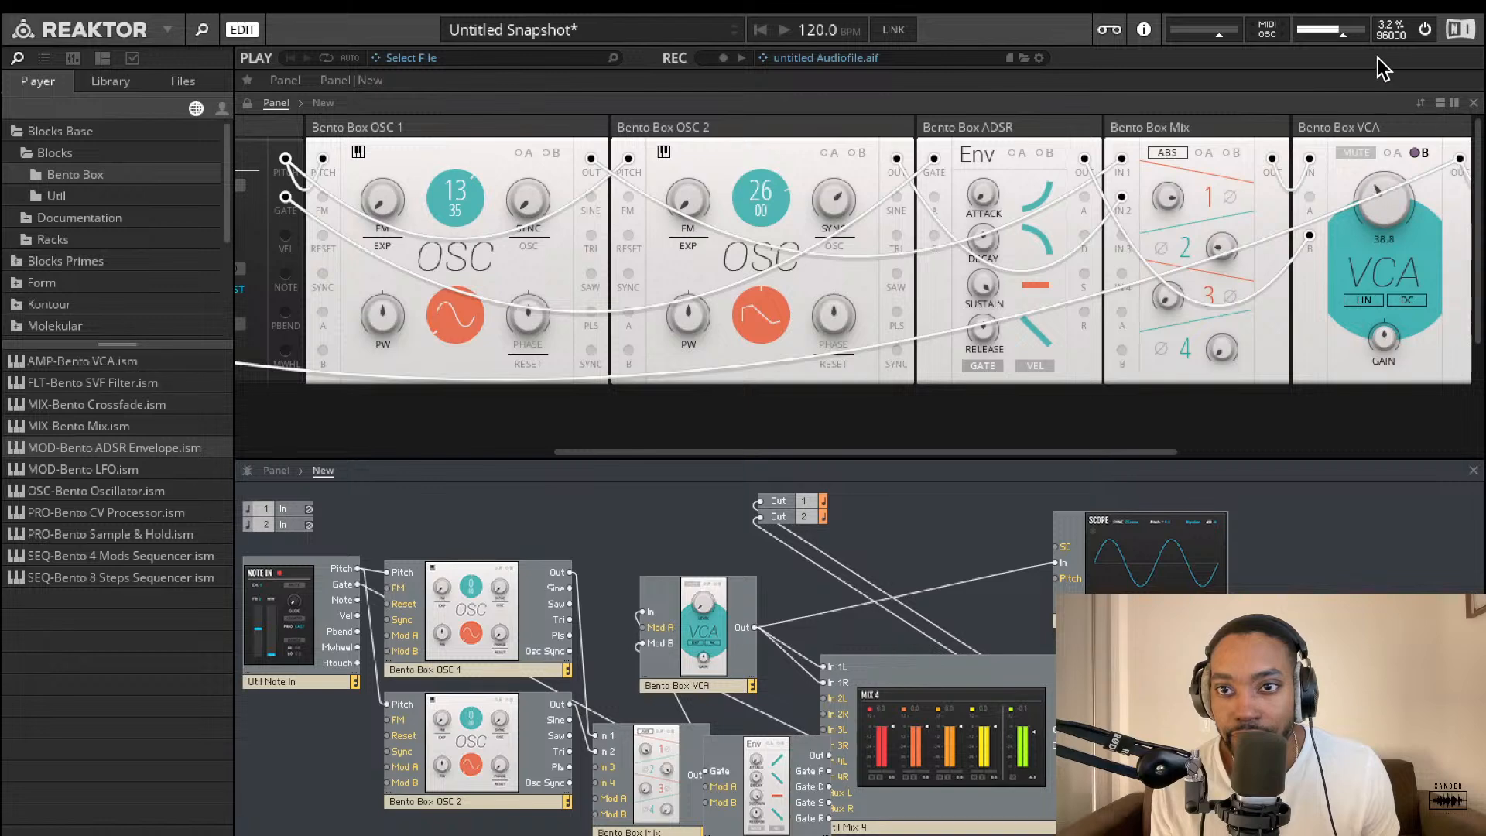
pyautogui.moveTo(1362, 191); pyautogui.dragTo(1363, 177)
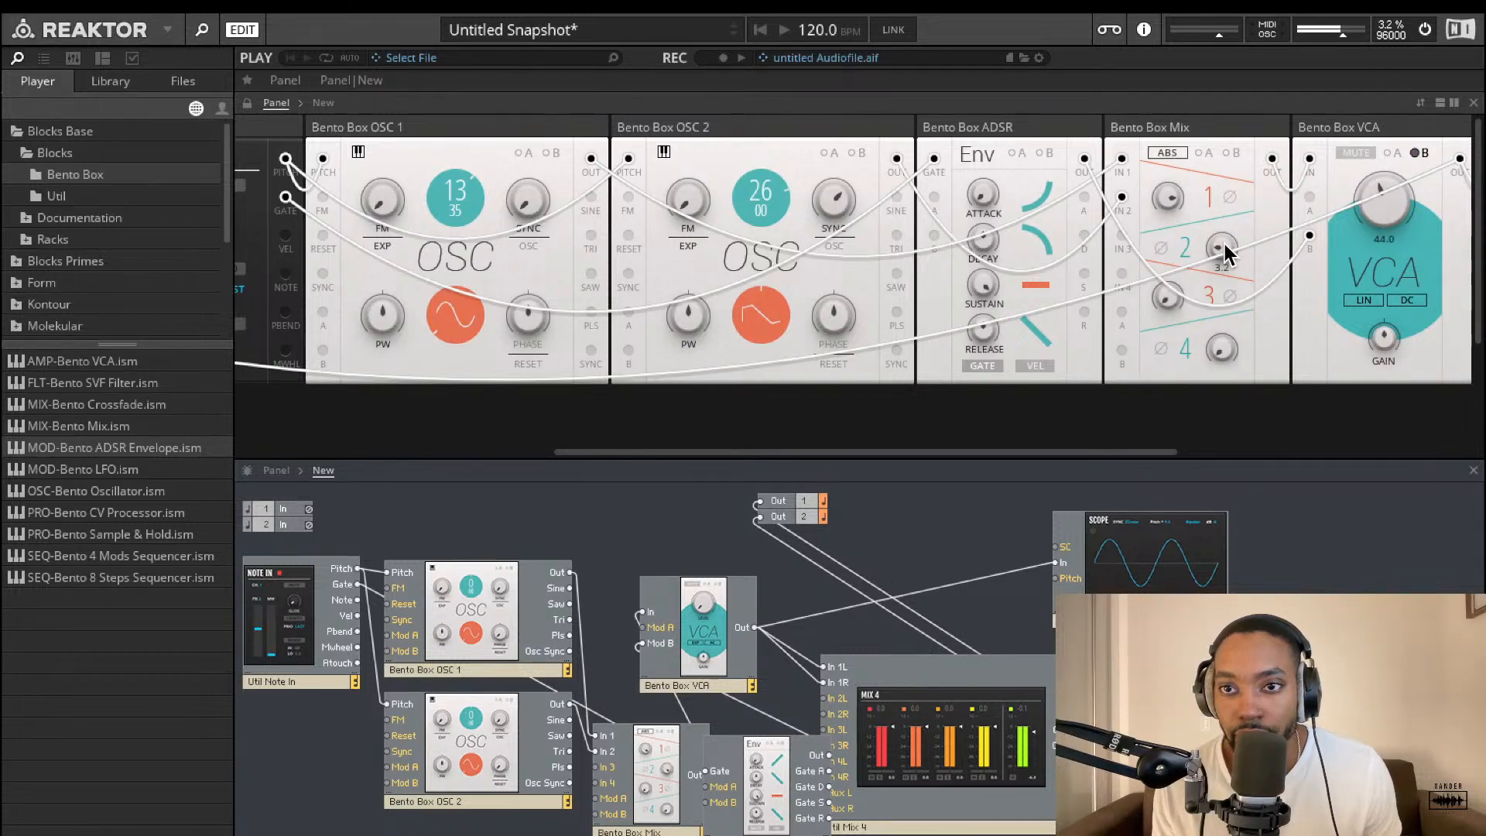
pyautogui.moveTo(1225, 252); pyautogui.dragTo(1230, 197)
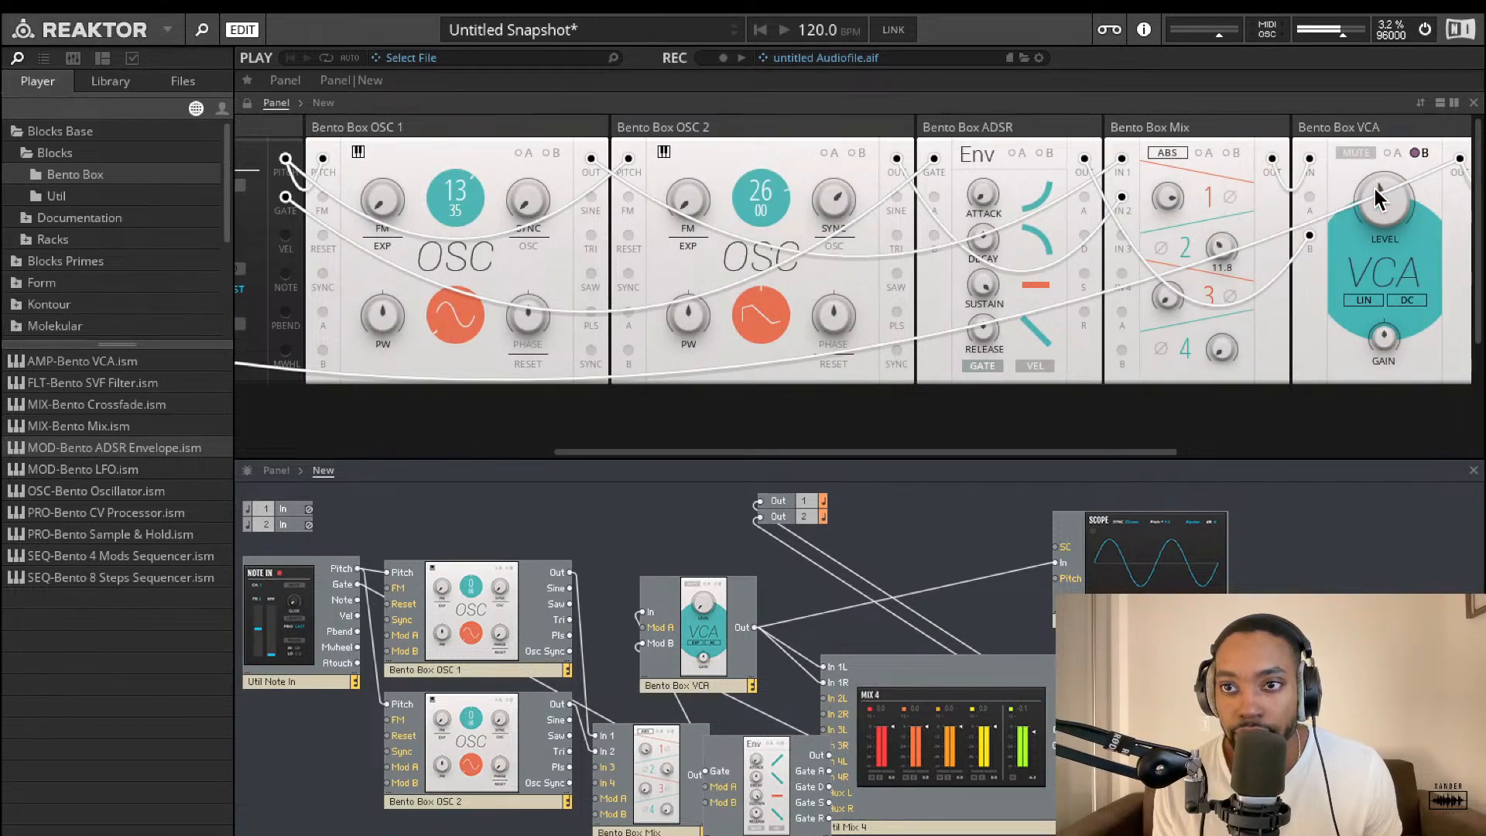
pyautogui.moveTo(1373, 188); pyautogui.dragTo(1361, 263)
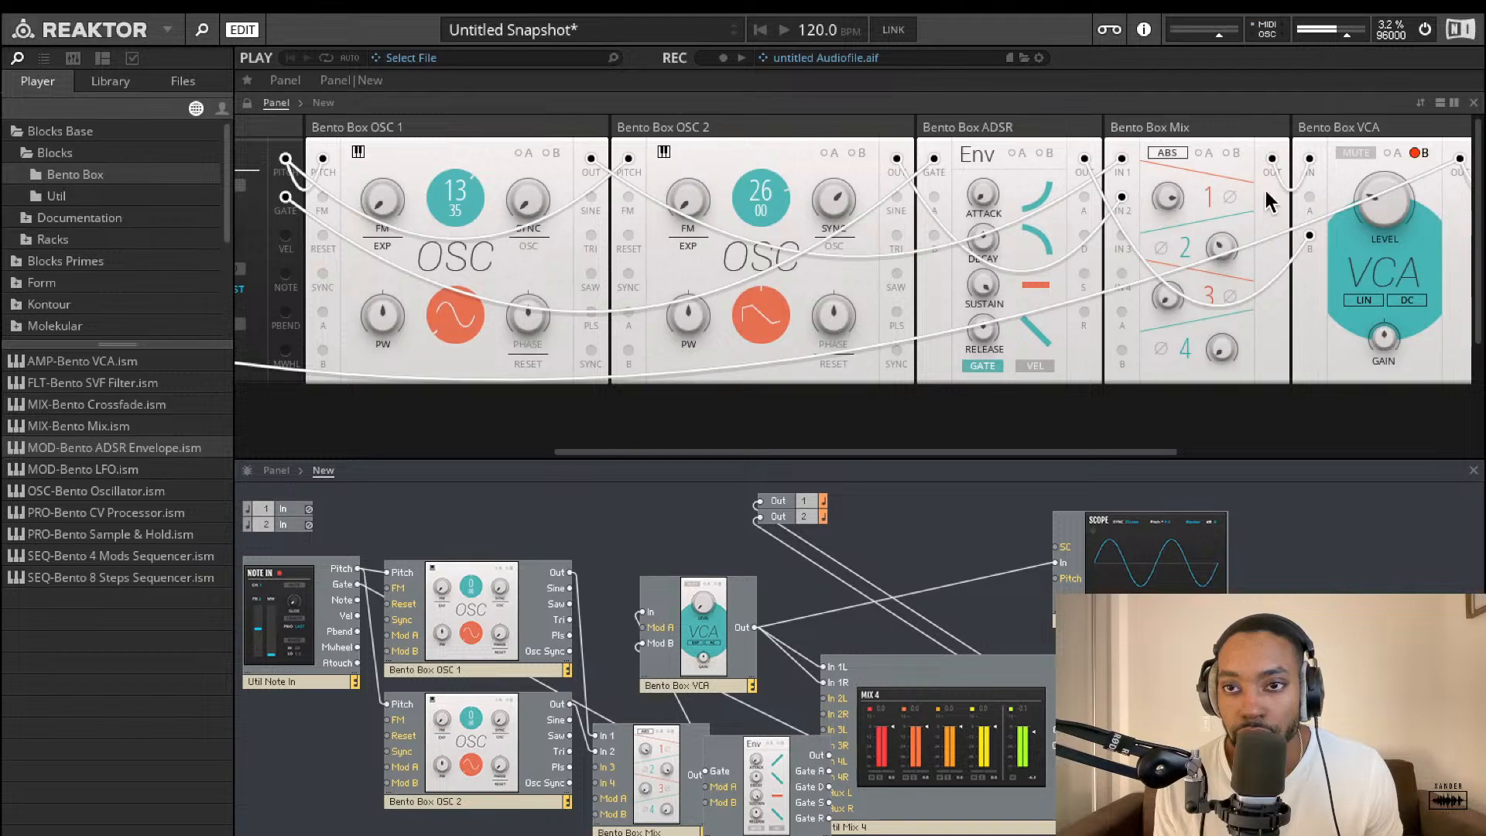
pyautogui.moveTo(1217, 245); pyautogui.dragTo(1227, 224)
# Set Bento Box OSC 1's pitch to 12 with 0 cents and OSC 2's pitch to 12 with -36 cents fine tuning
pyautogui.moveTo(457, 203)
pyautogui.mouseDown()
pyautogui.moveTo(458, 321)
pyautogui.moveTo(463, 219)
pyautogui.mouseUp()
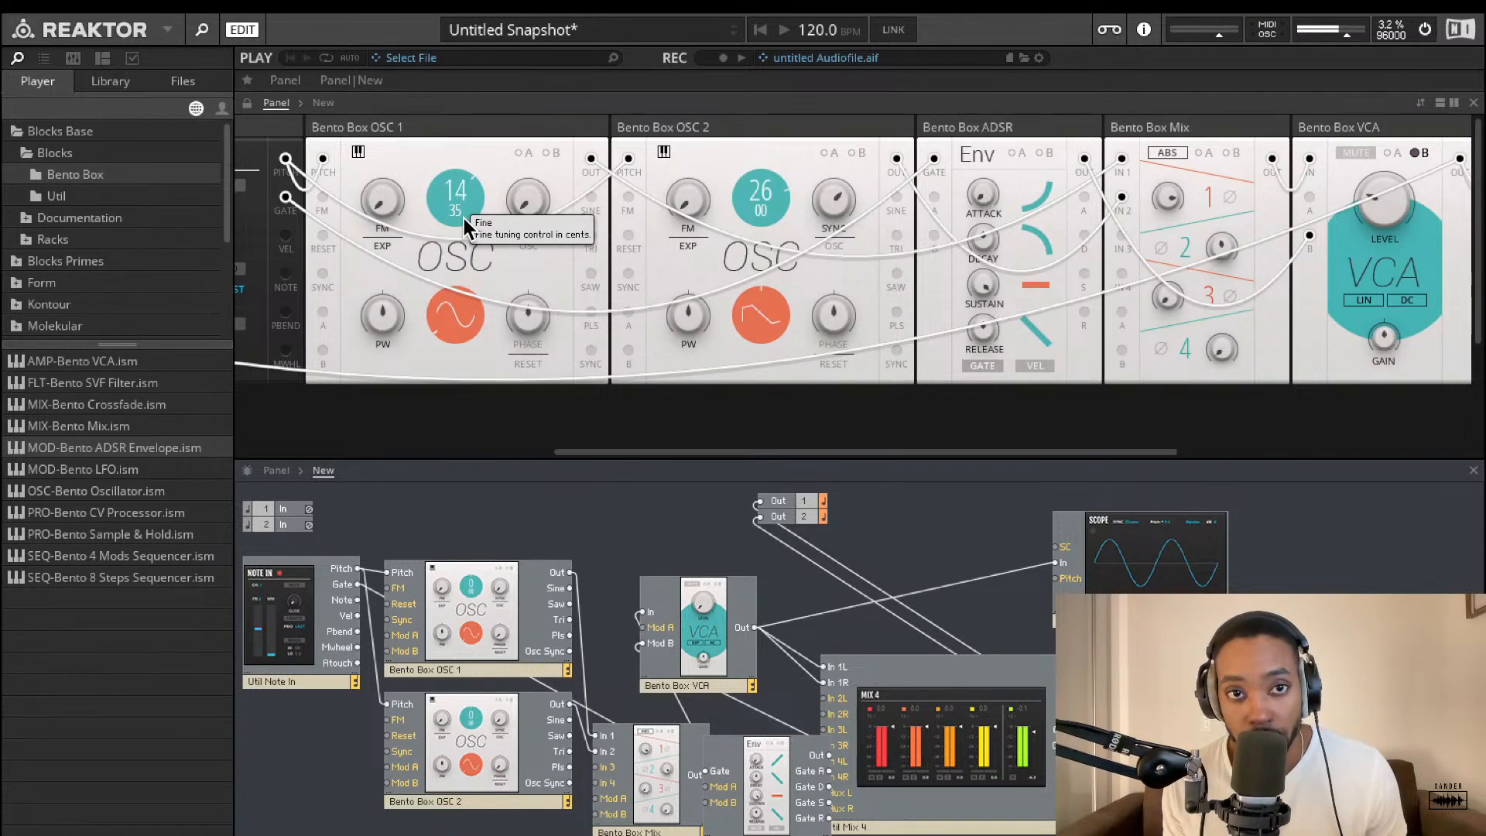
pyautogui.moveTo(762, 189); pyautogui.dragTo(743, 272)
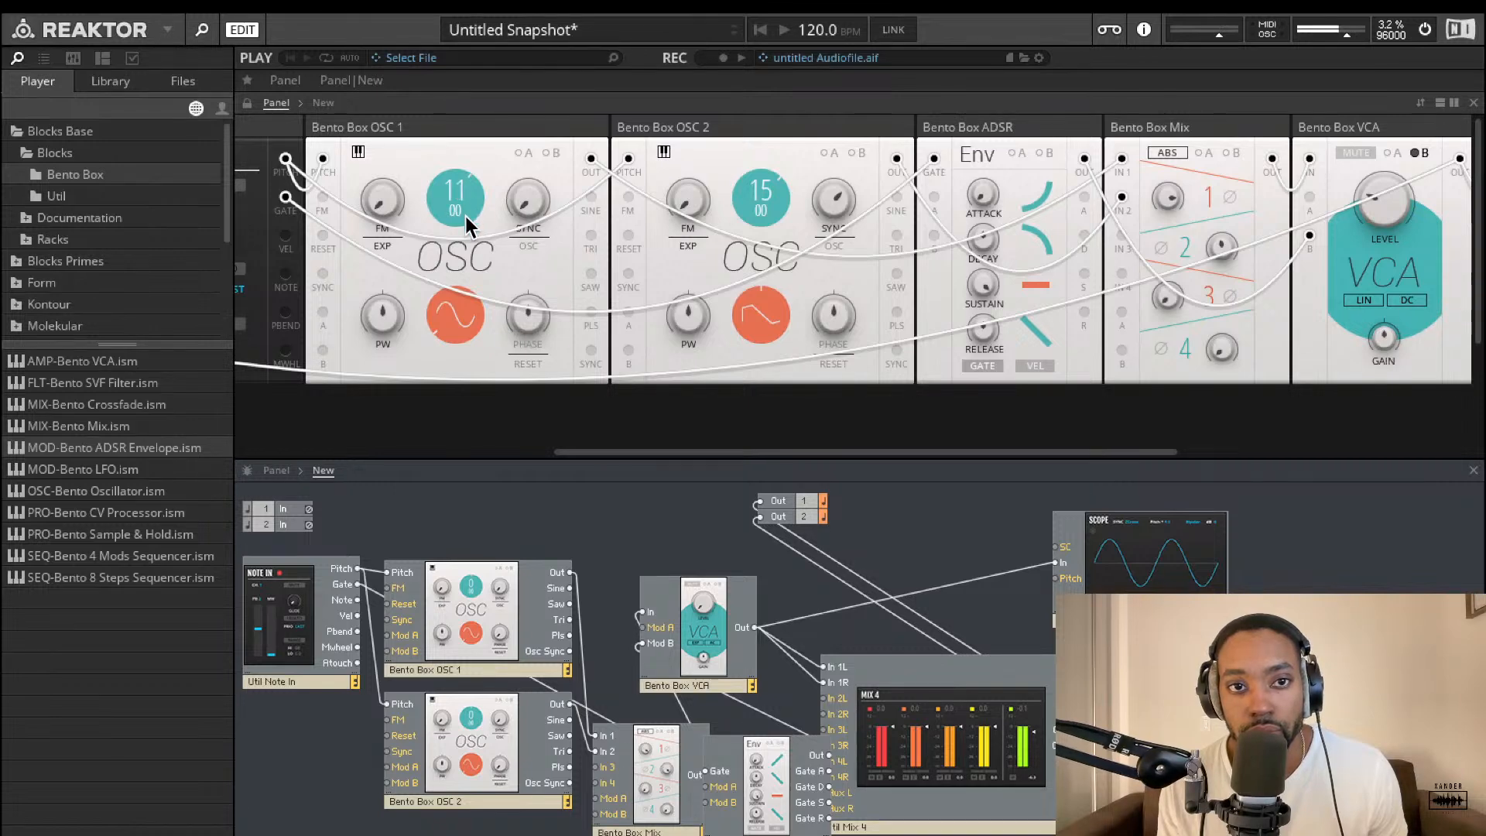
pyautogui.moveTo(467, 216); pyautogui.dragTo(467, 212)
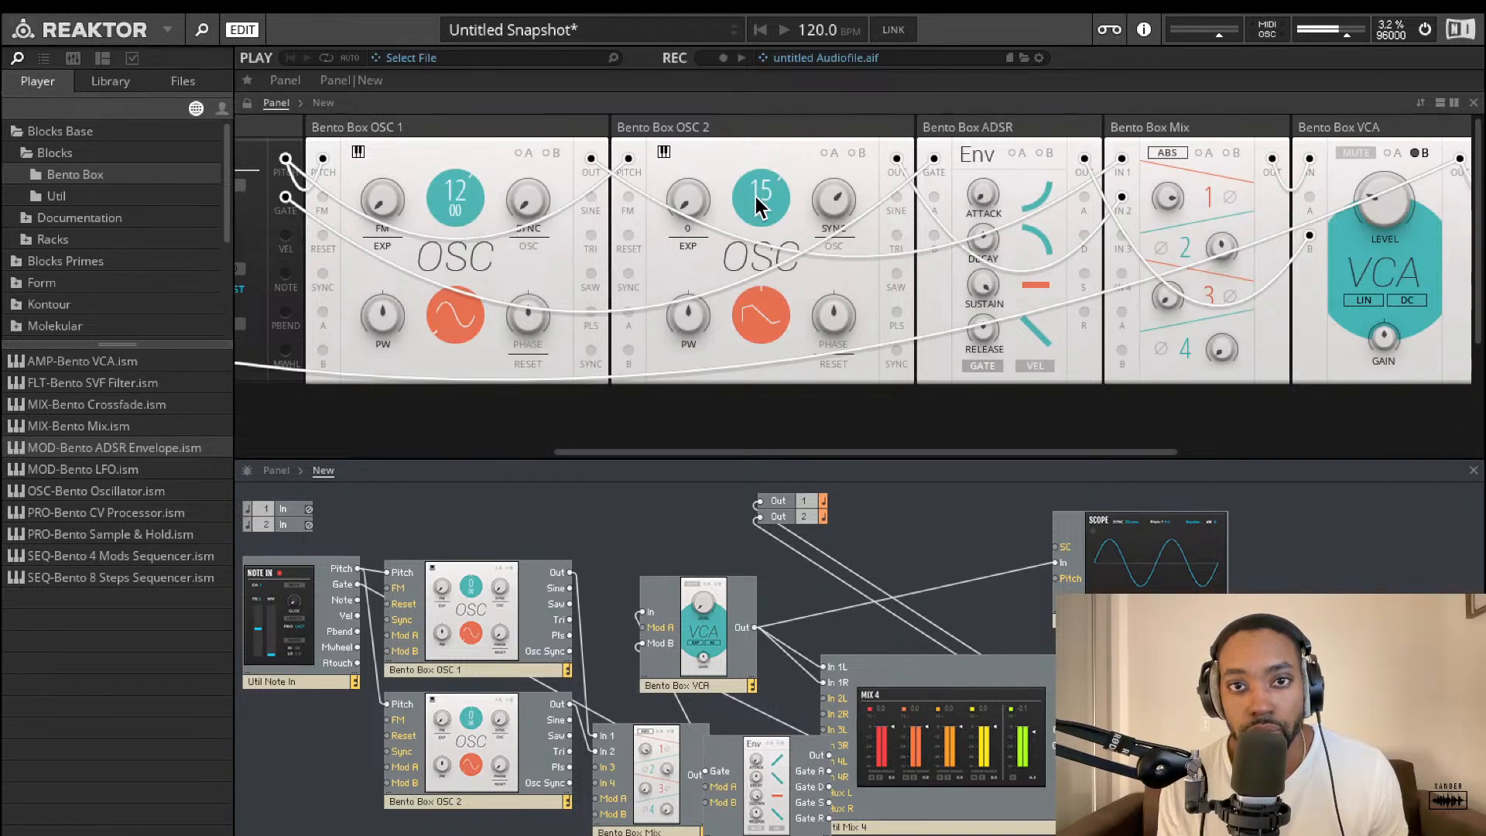
pyautogui.moveTo(757, 198); pyautogui.dragTo(761, 232)
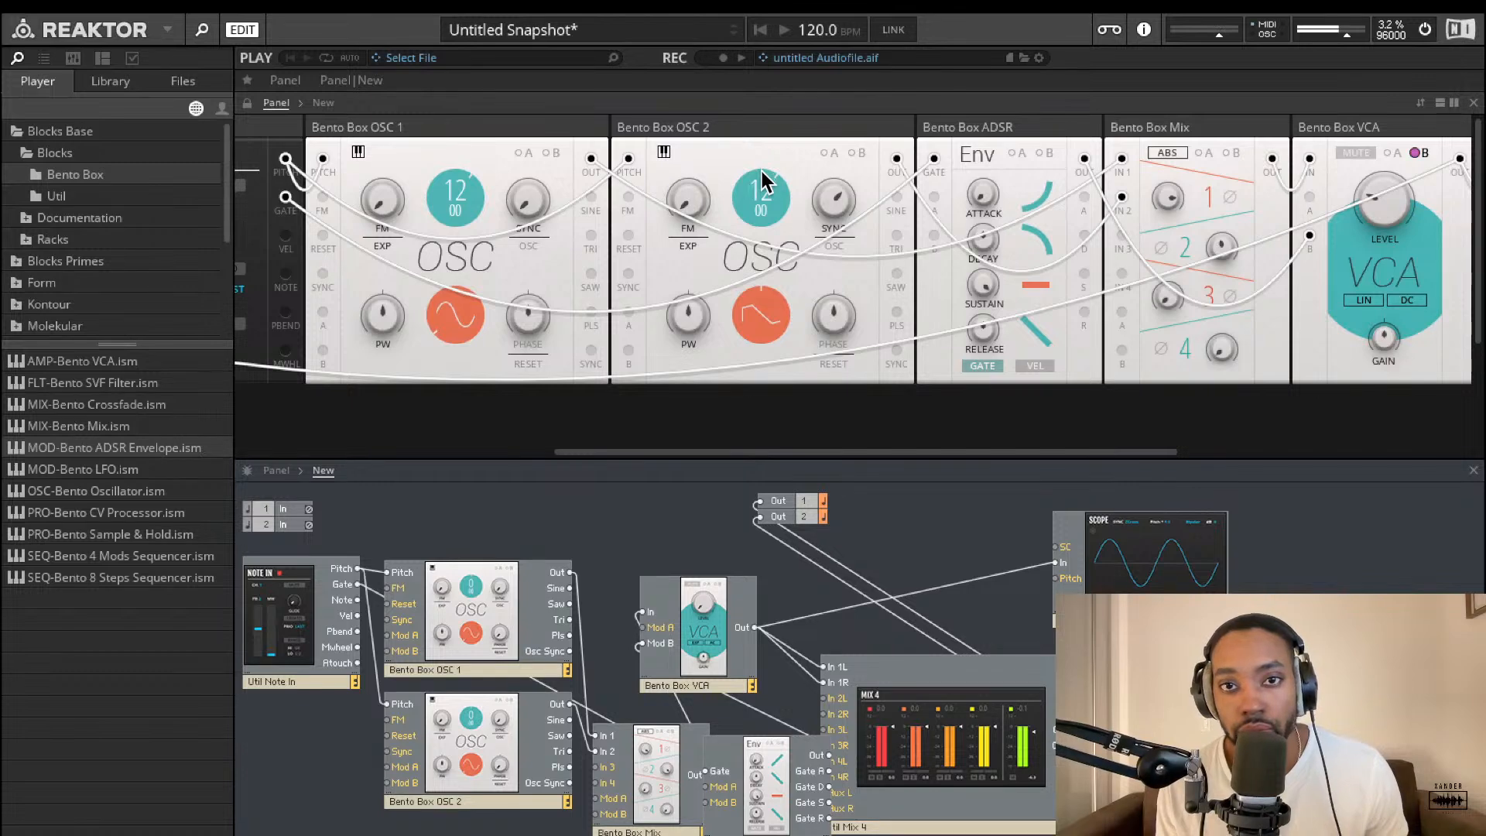
pyautogui.moveTo(762, 212); pyautogui.dragTo(762, 254)
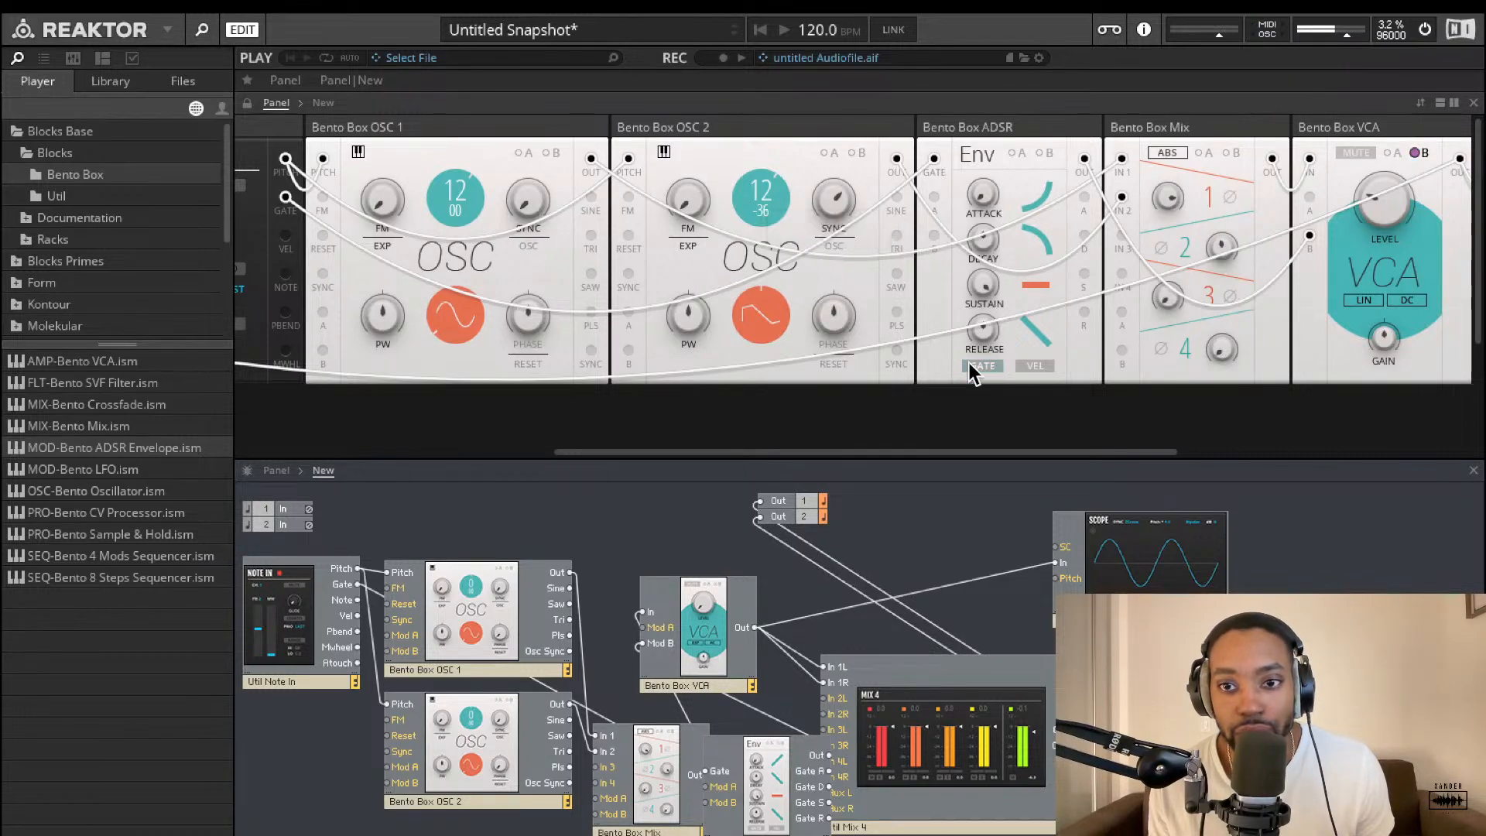
# Adjust the Attack of the Bento Box ADSR envelope
pyautogui.scroll(-3, 1018, 280)
pyautogui.hscroll(4, 1018, 280)
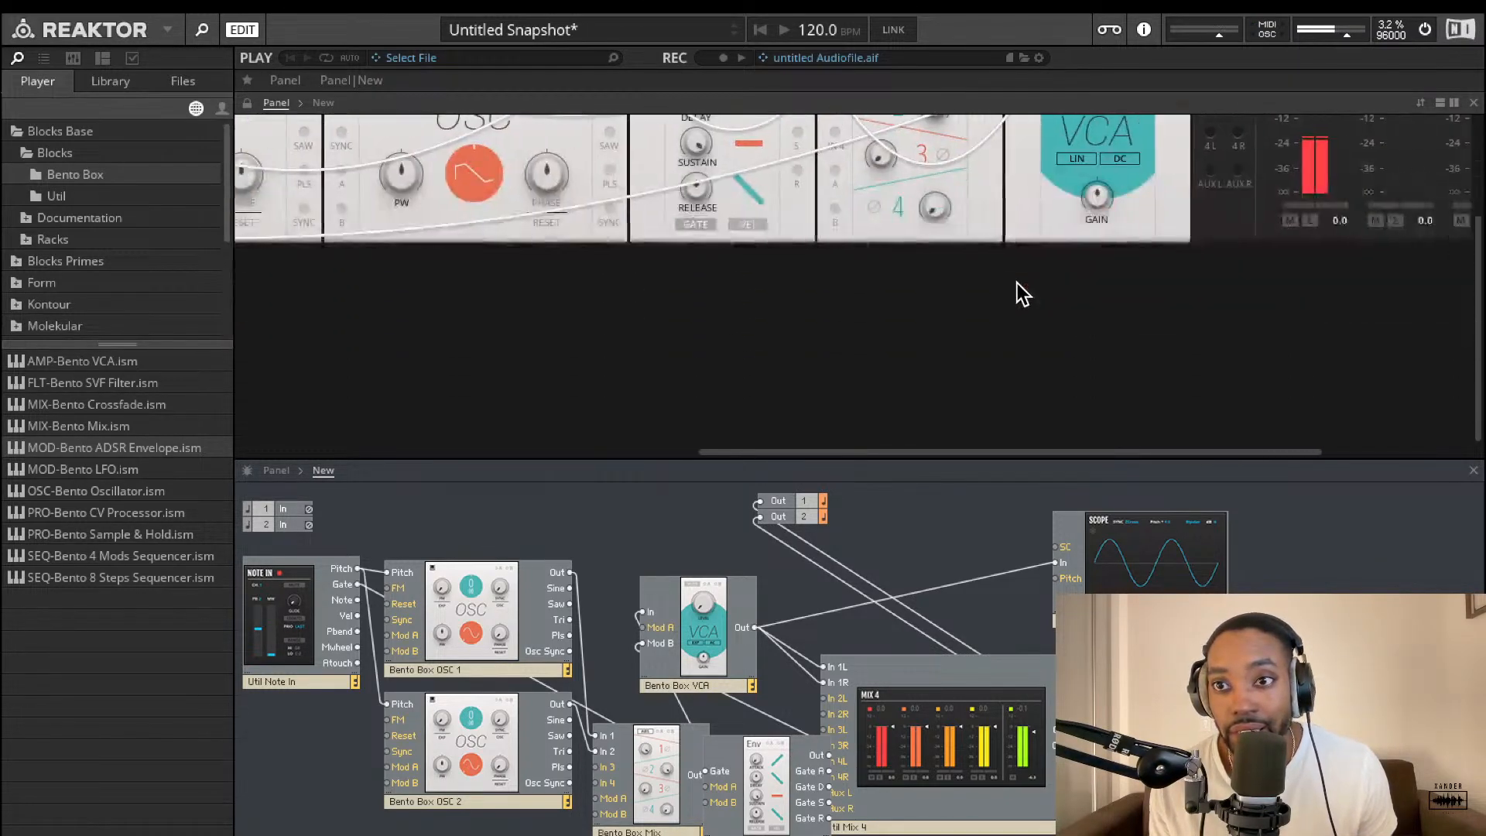
pyautogui.scroll(3, 1015, 283)
pyautogui.hscroll(-5, 1013, 281)
pyautogui.hscroll(-1, 1011, 289)
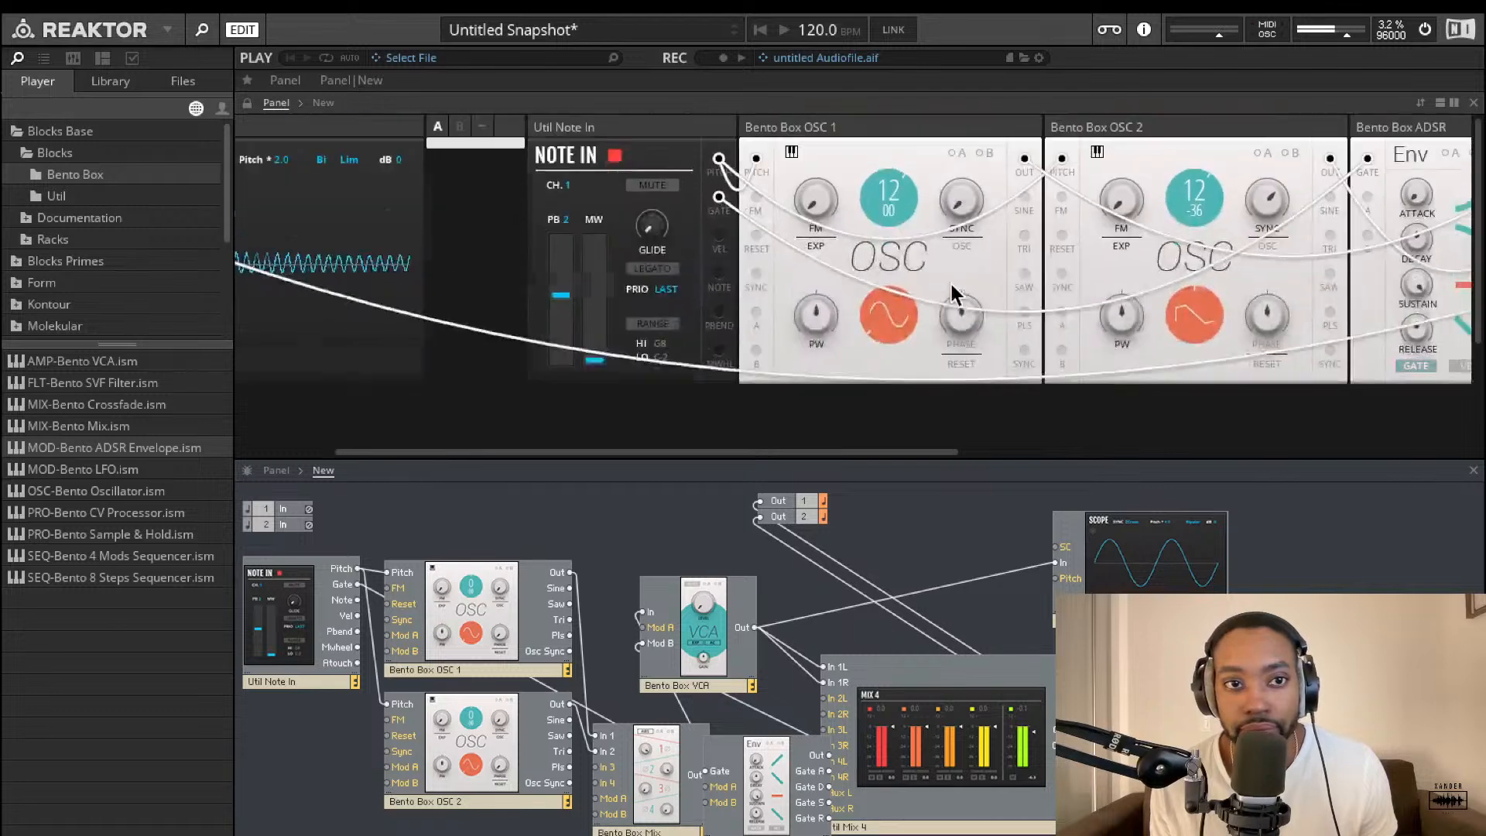
pyautogui.hscroll(2, 929, 220)
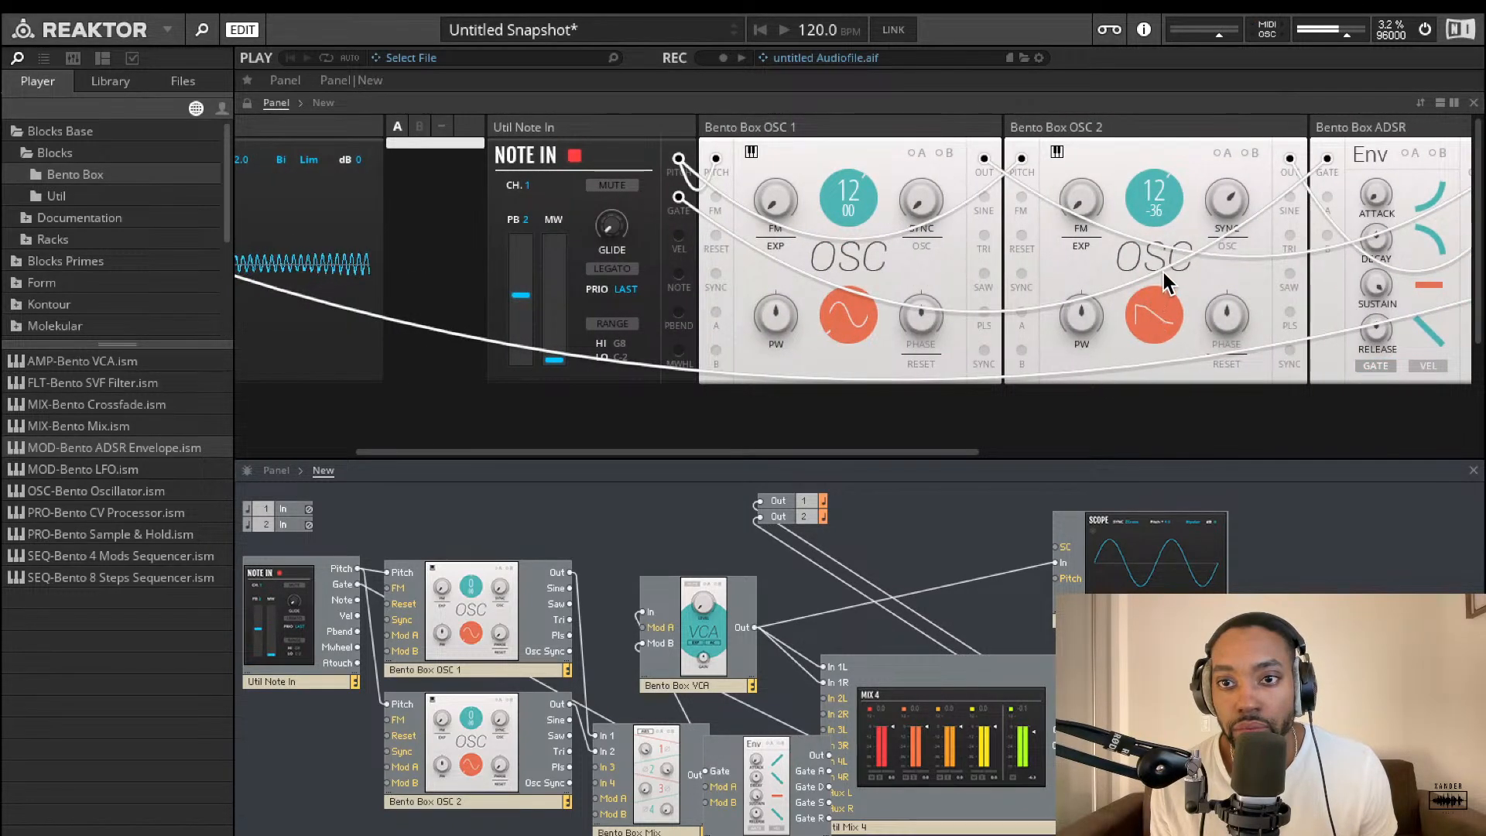
pyautogui.click(1153, 314)
pyautogui.moveTo(1382, 207)
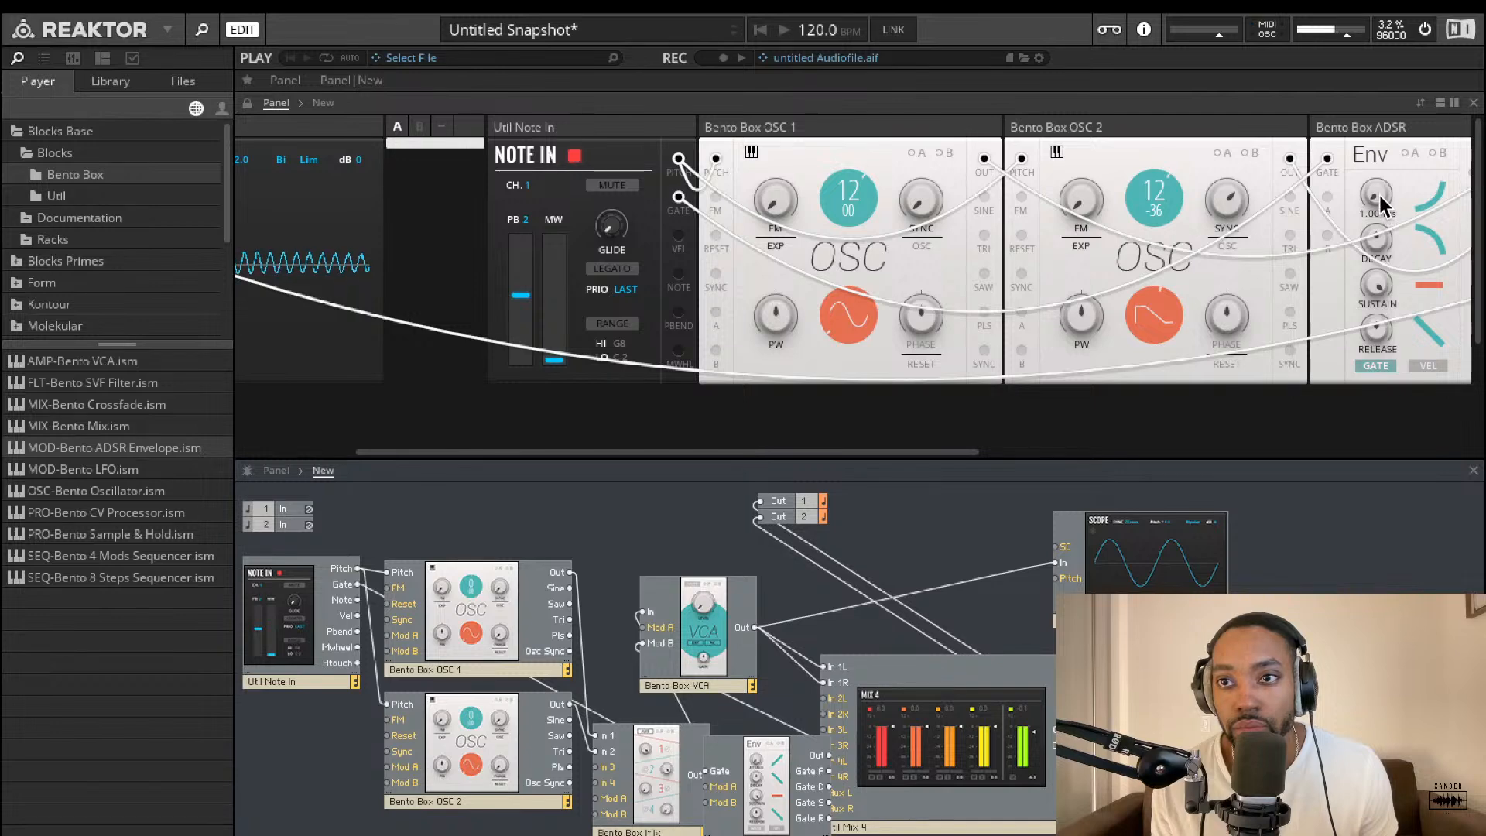
pyautogui.moveTo(1378, 195); pyautogui.dragTo(1381, 81)
pyautogui.hscroll(1, 1300, 228)
pyautogui.hscroll(5, 1300, 228)
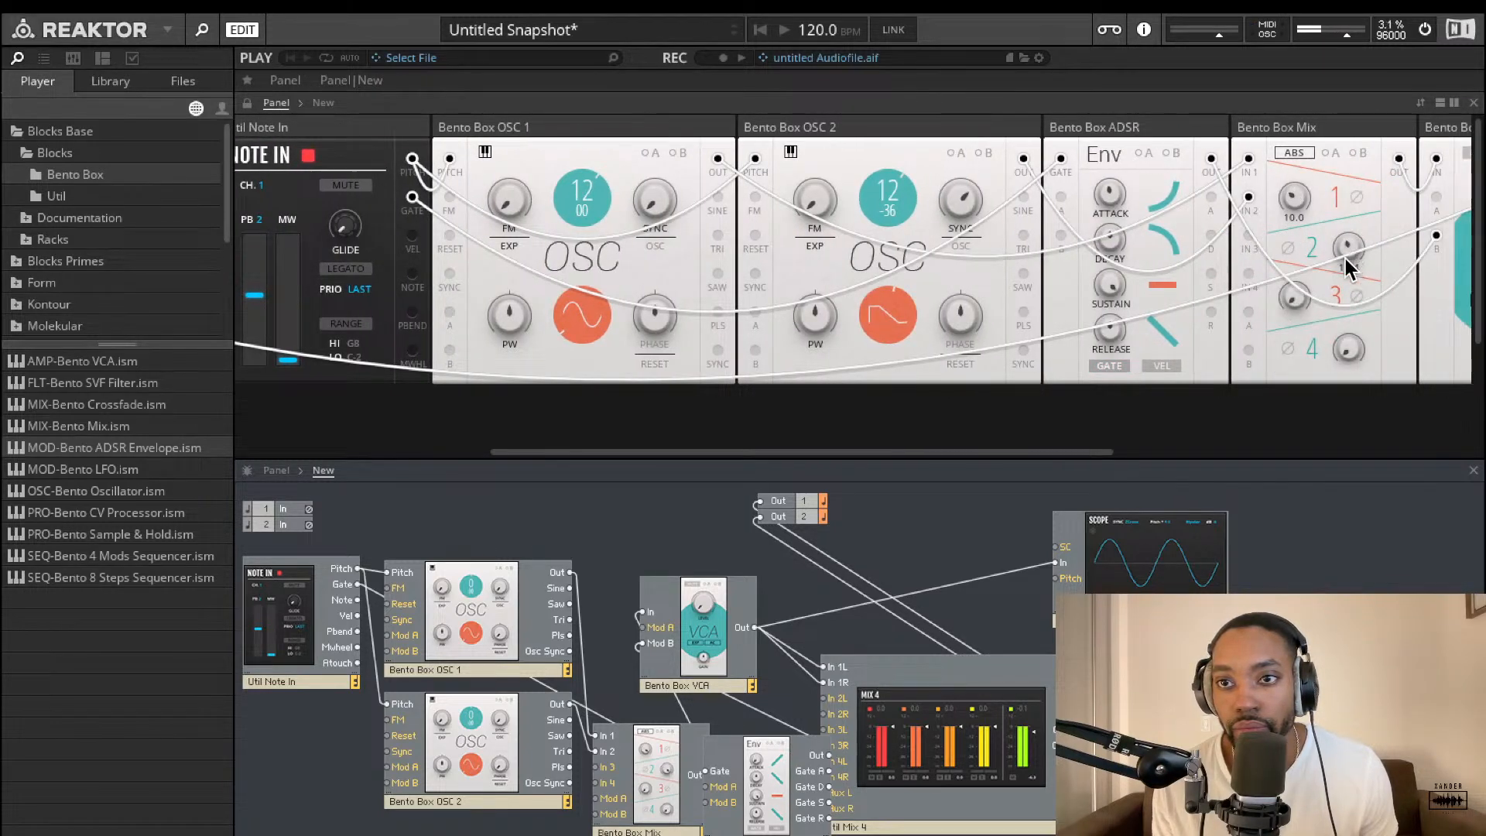
pyautogui.moveTo(1296, 202); pyautogui.dragTo(1325, 126)
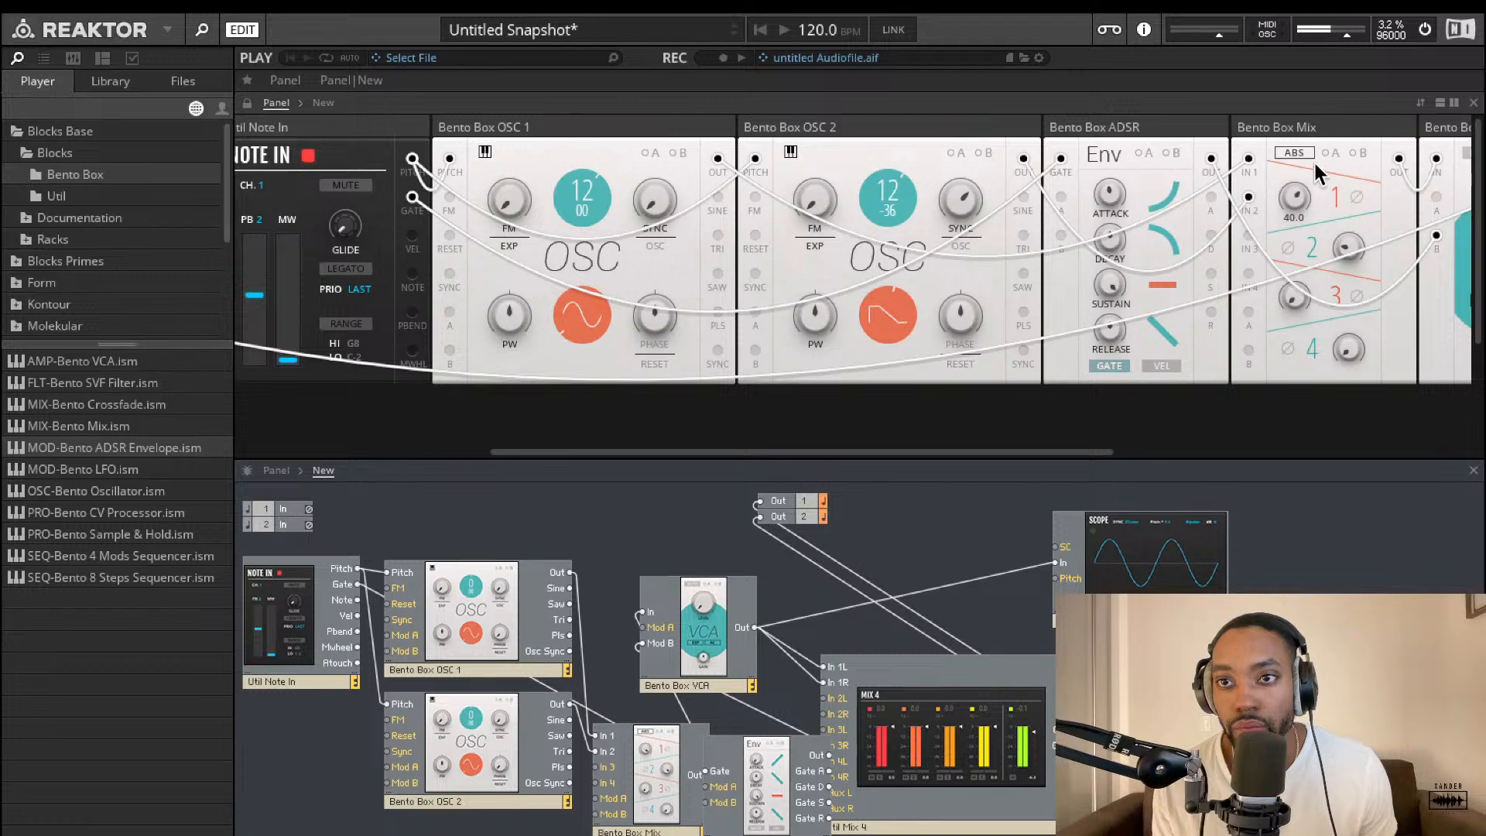
pyautogui.moveTo(1295, 199); pyautogui.dragTo(1296, 182)
pyautogui.moveTo(1342, 242); pyautogui.dragTo(1349, 229)
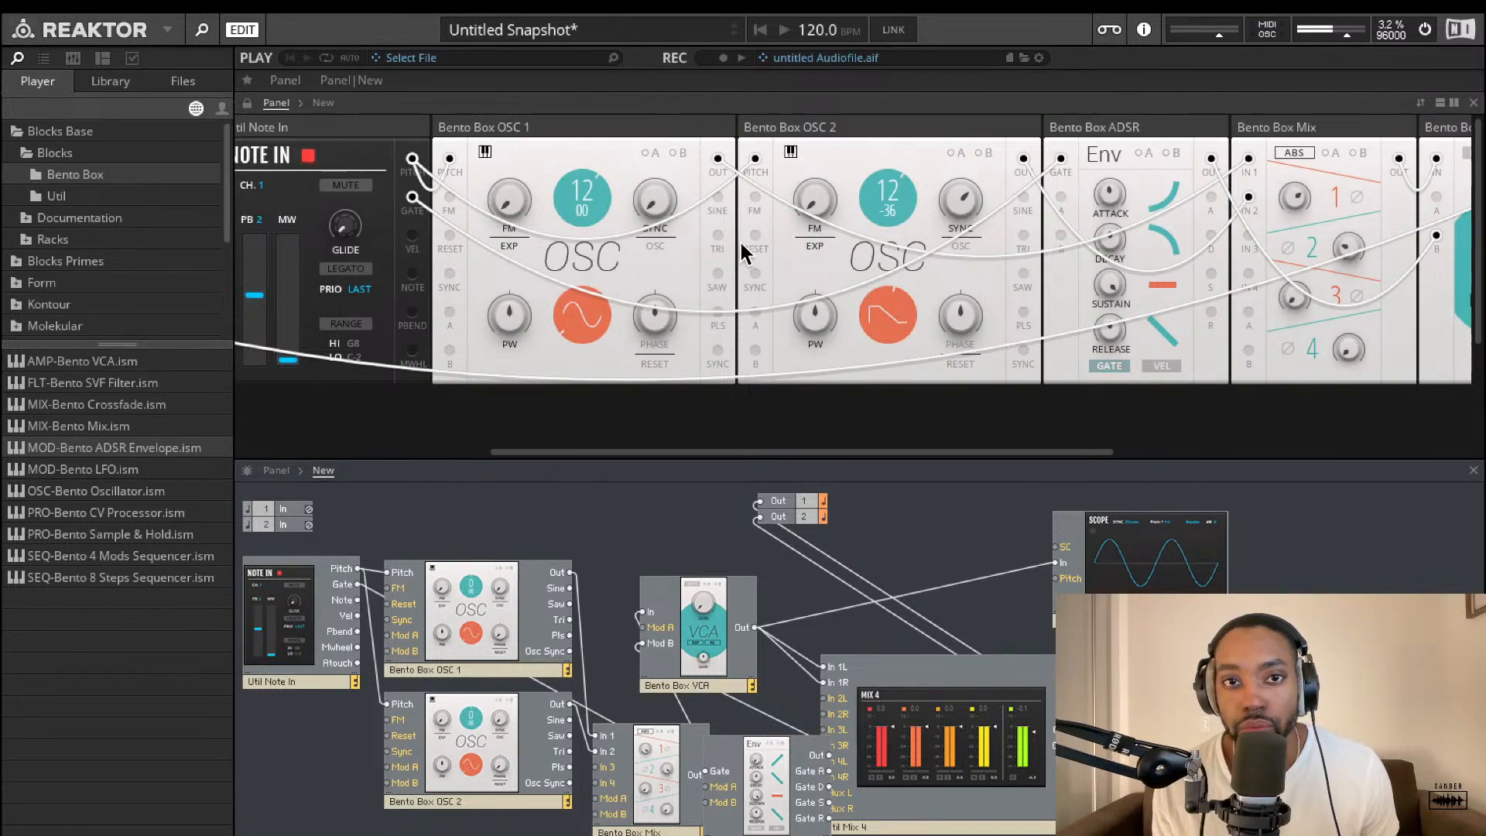
# Switch Bento Box OSC 2 to the pulse waveform and lower its pulse width
pyautogui.click(882, 340)
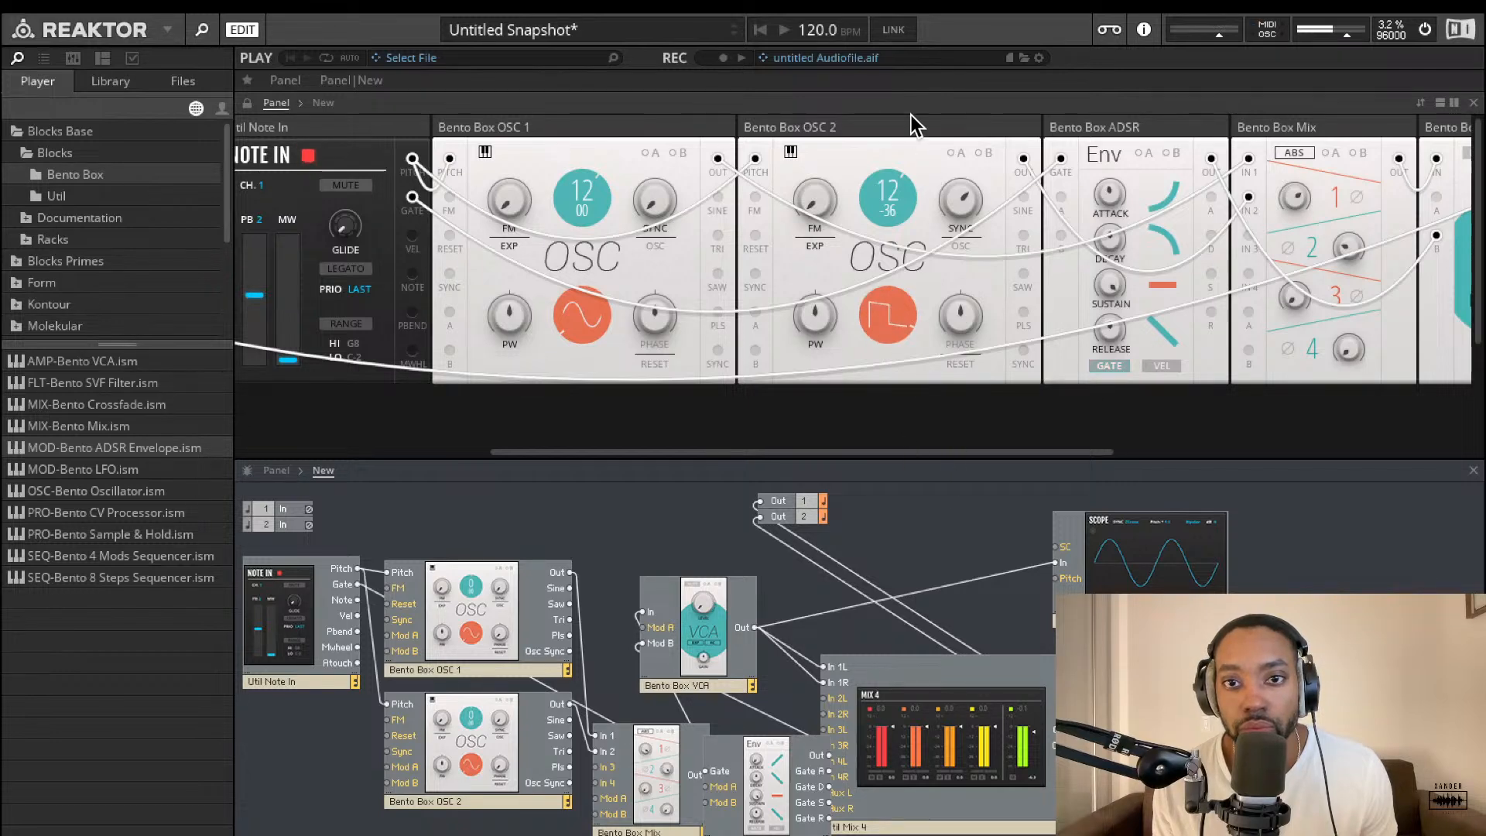
pyautogui.moveTo(815, 319); pyautogui.dragTo(873, 483)
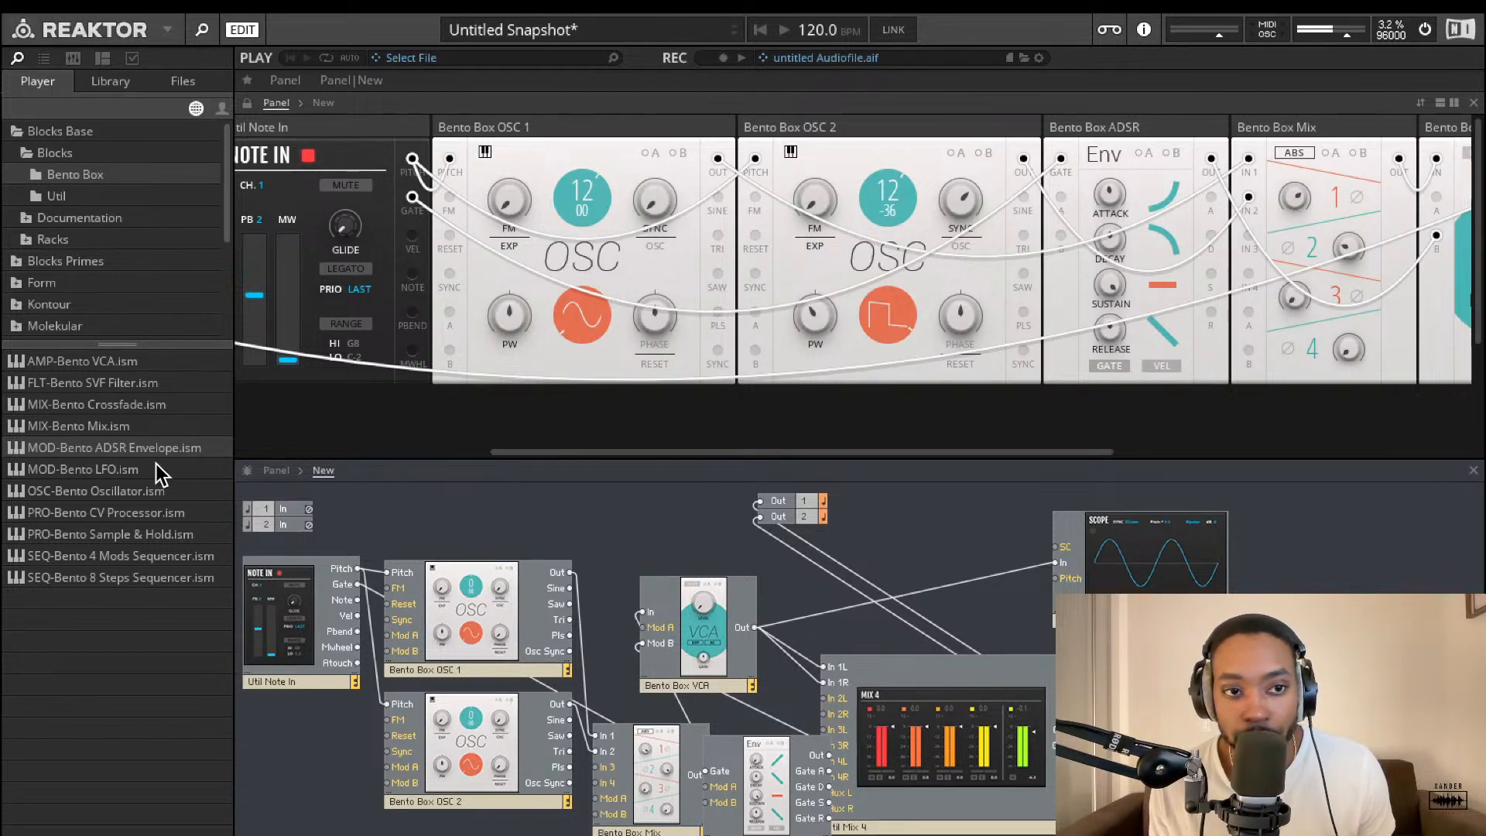
# Add a Bento Box LFO below OSC 2 in the structure and connect its output to OSC 2's Mod A input
pyautogui.moveTo(158, 469); pyautogui.dragTo(346, 833)
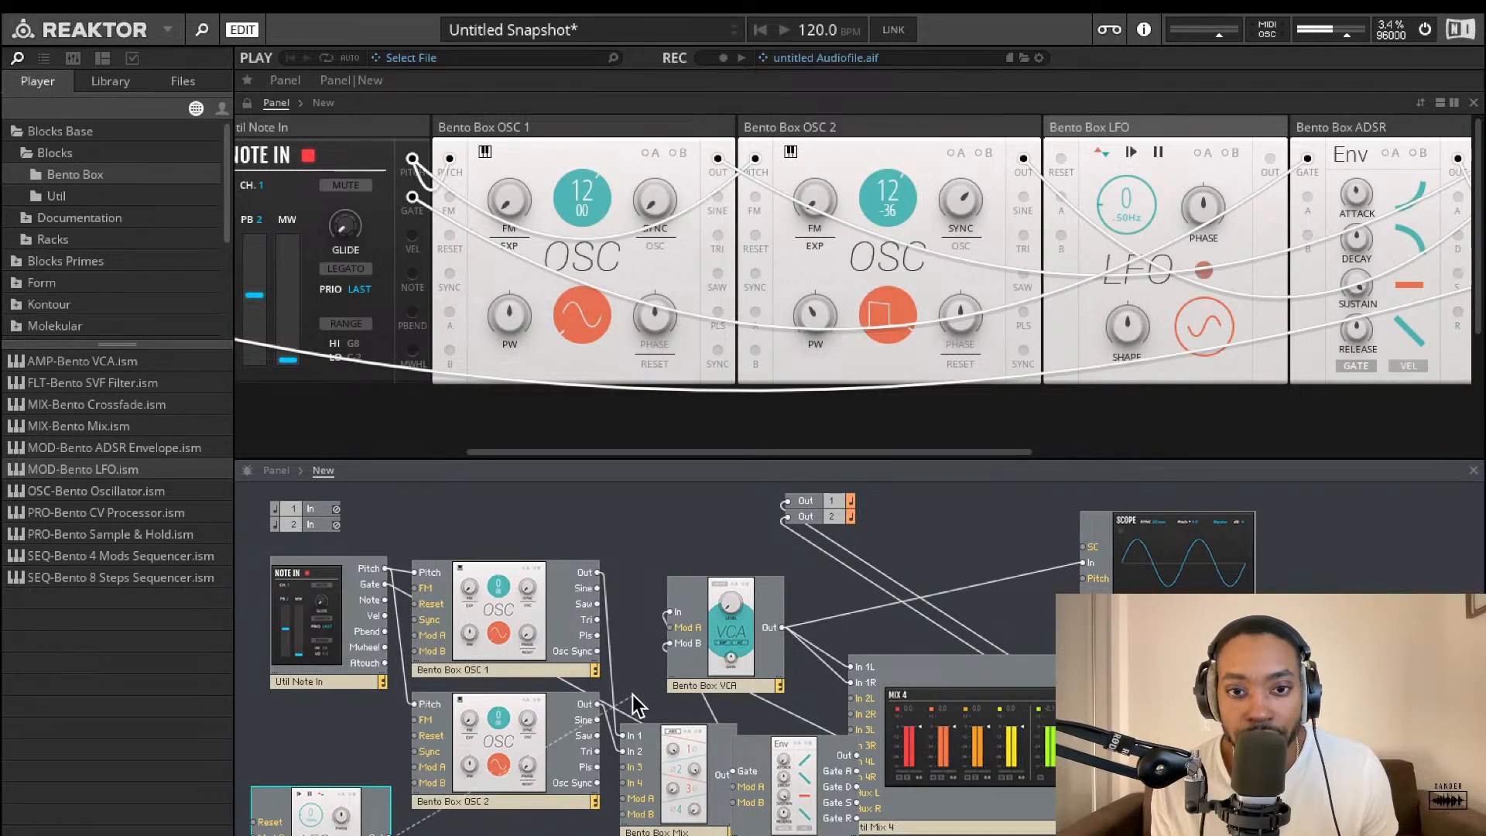
pyautogui.moveTo(633, 694); pyautogui.dragTo(415, 767)
# Set the Bento Box LFO's rate to 6.69 Hz and show OSC 2's modulation A amounts
pyautogui.hscroll(3, 890, 277)
pyautogui.scroll(-3, 879, 291)
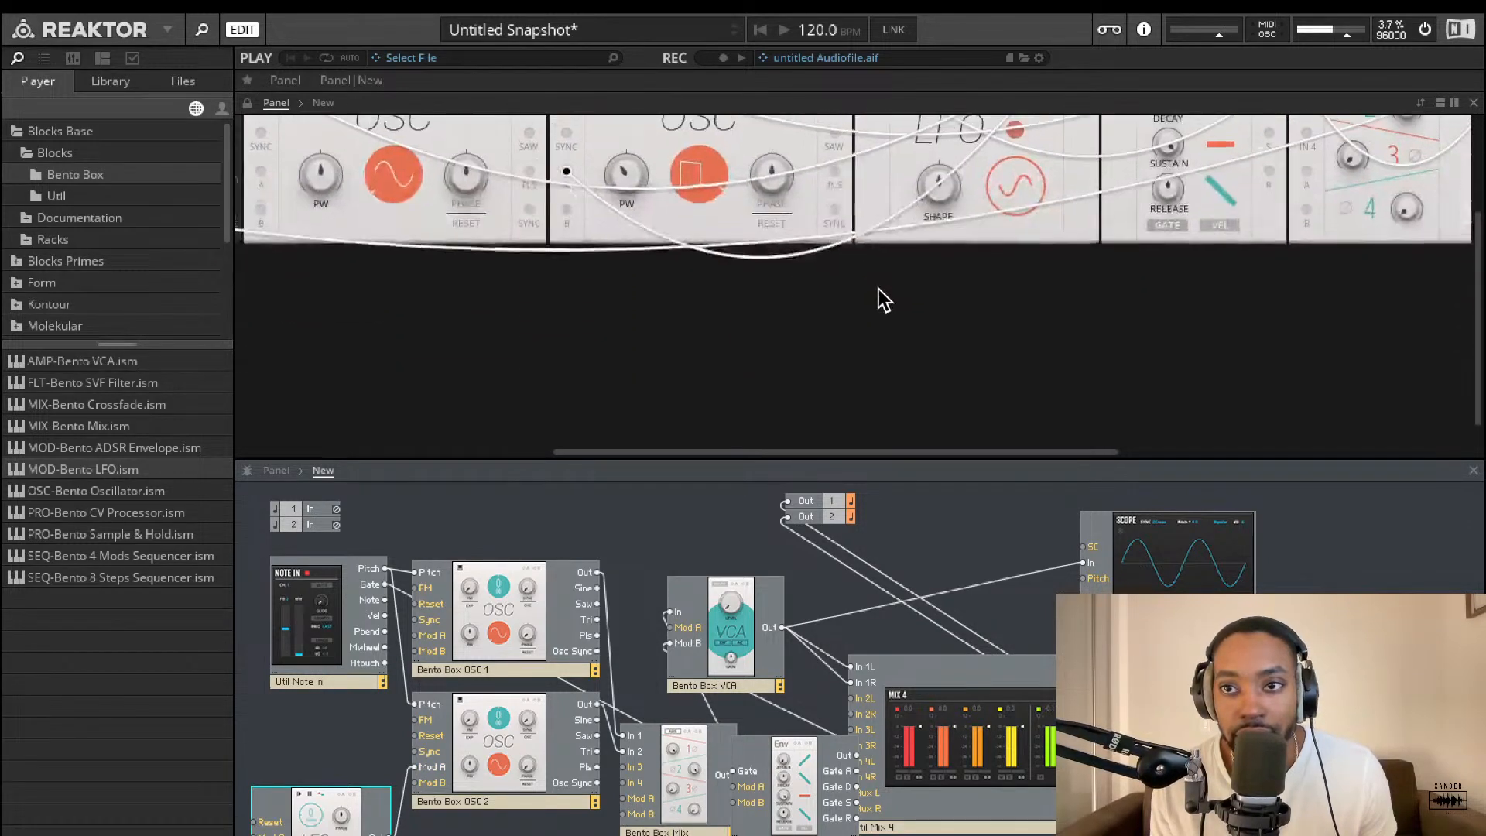
pyautogui.scroll(3, 879, 289)
pyautogui.scroll(-1, 871, 288)
pyautogui.scroll(1, 859, 287)
pyautogui.scroll(-3, 860, 287)
pyautogui.hscroll(2, 862, 289)
pyautogui.scroll(3, 861, 290)
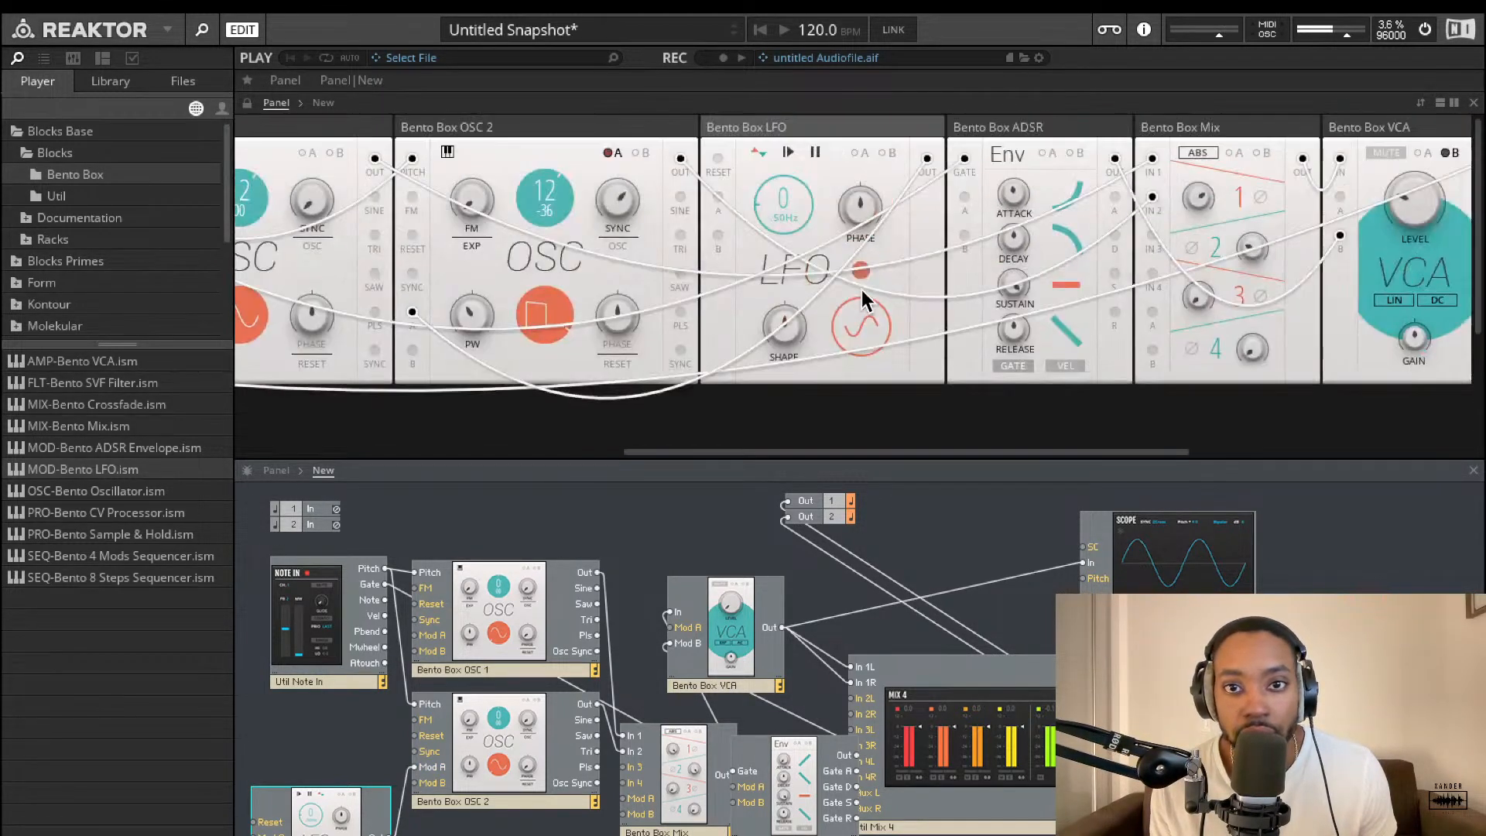
pyautogui.moveTo(800, 195)
pyautogui.mouseDown()
pyautogui.moveTo(799, 172)
pyautogui.moveTo(775, 195)
pyautogui.mouseUp()
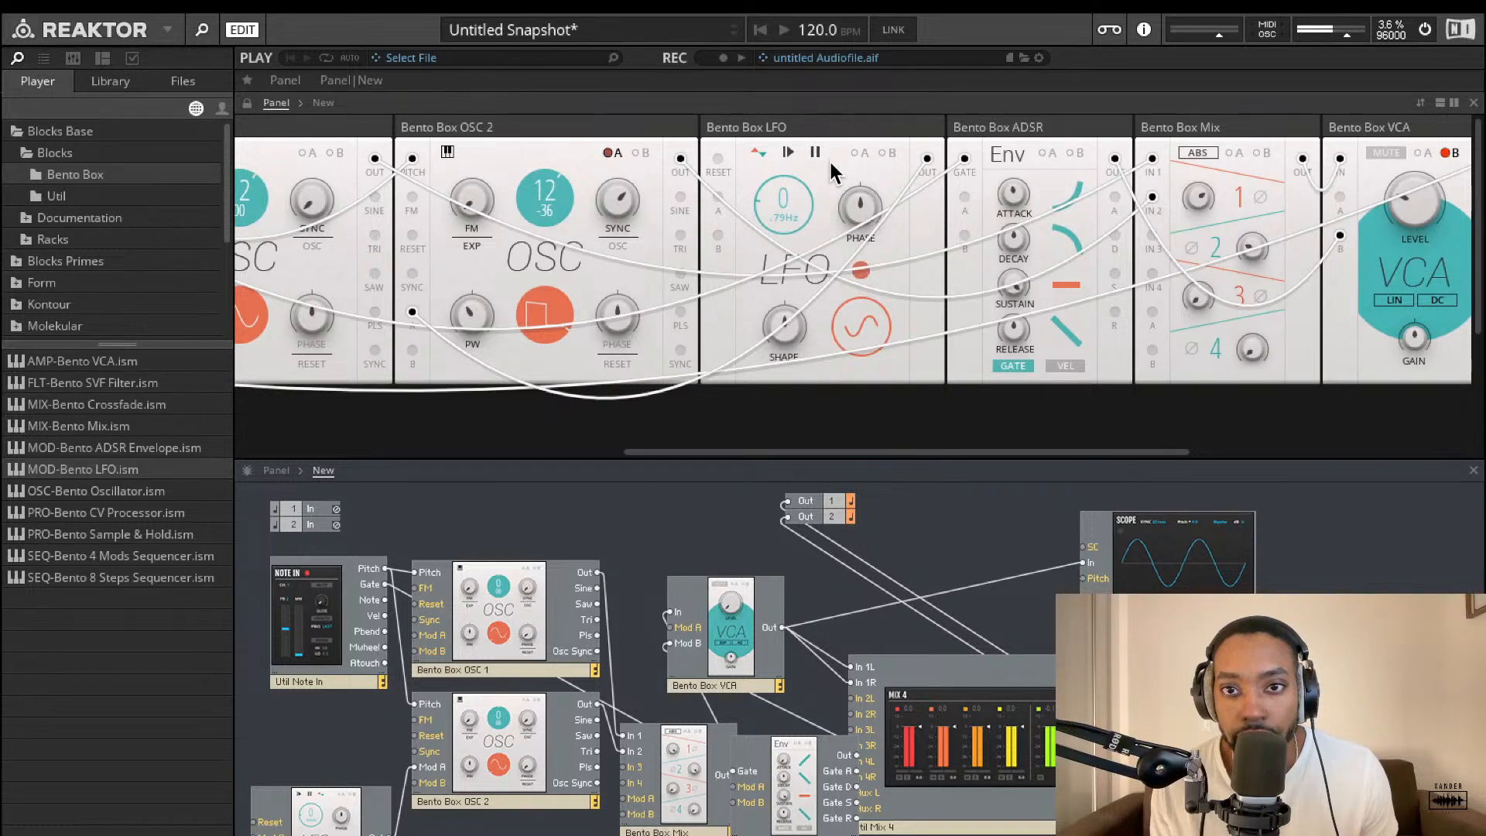
pyautogui.click(610, 153)
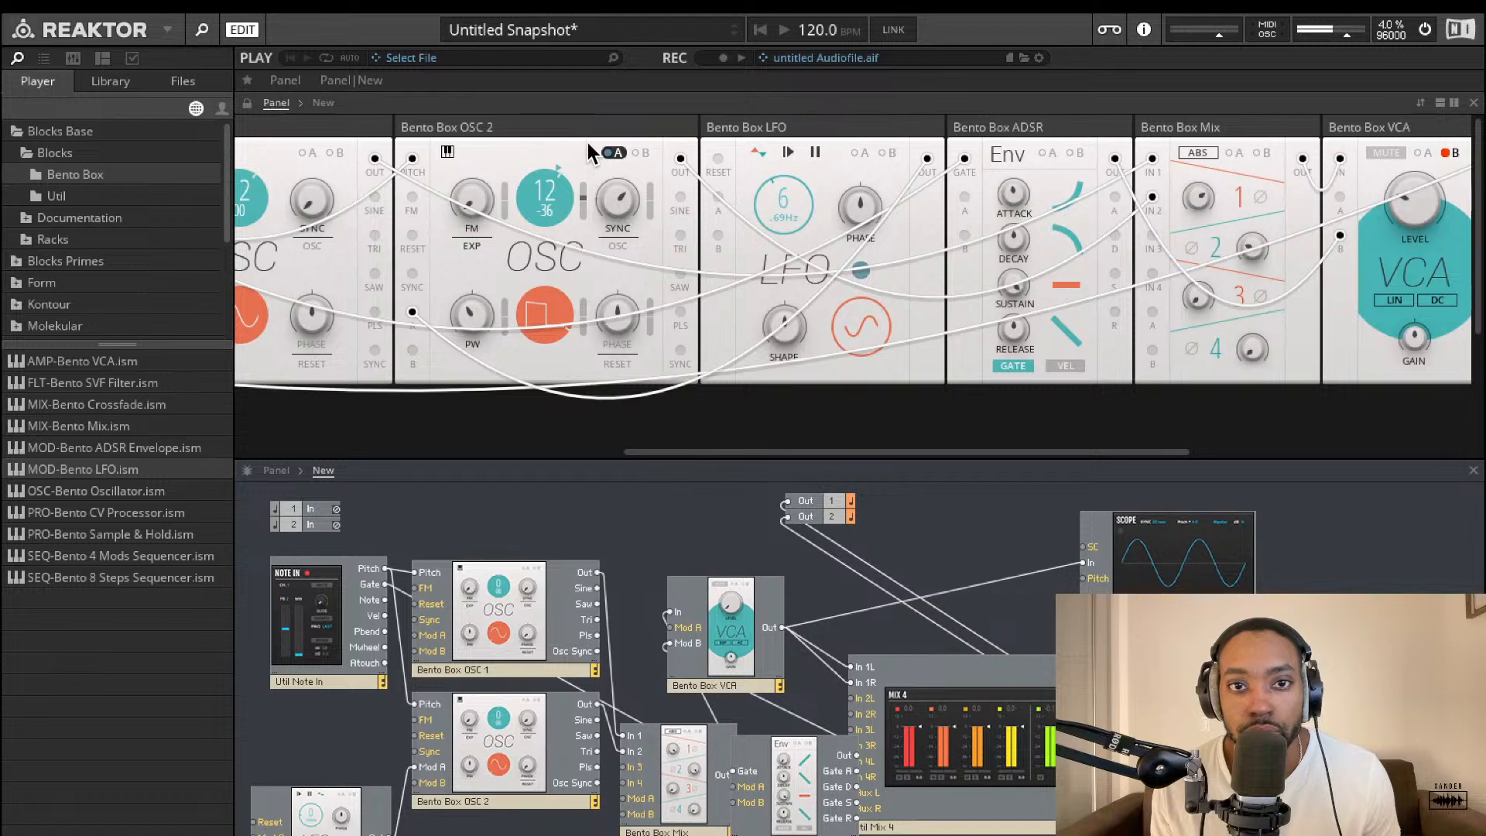
# Move the Bento Box ADSR block beneath the VCA and add a Bento Box SVF filter above it in the structure
pyautogui.moveTo(797, 794); pyautogui.dragTo(716, 754)
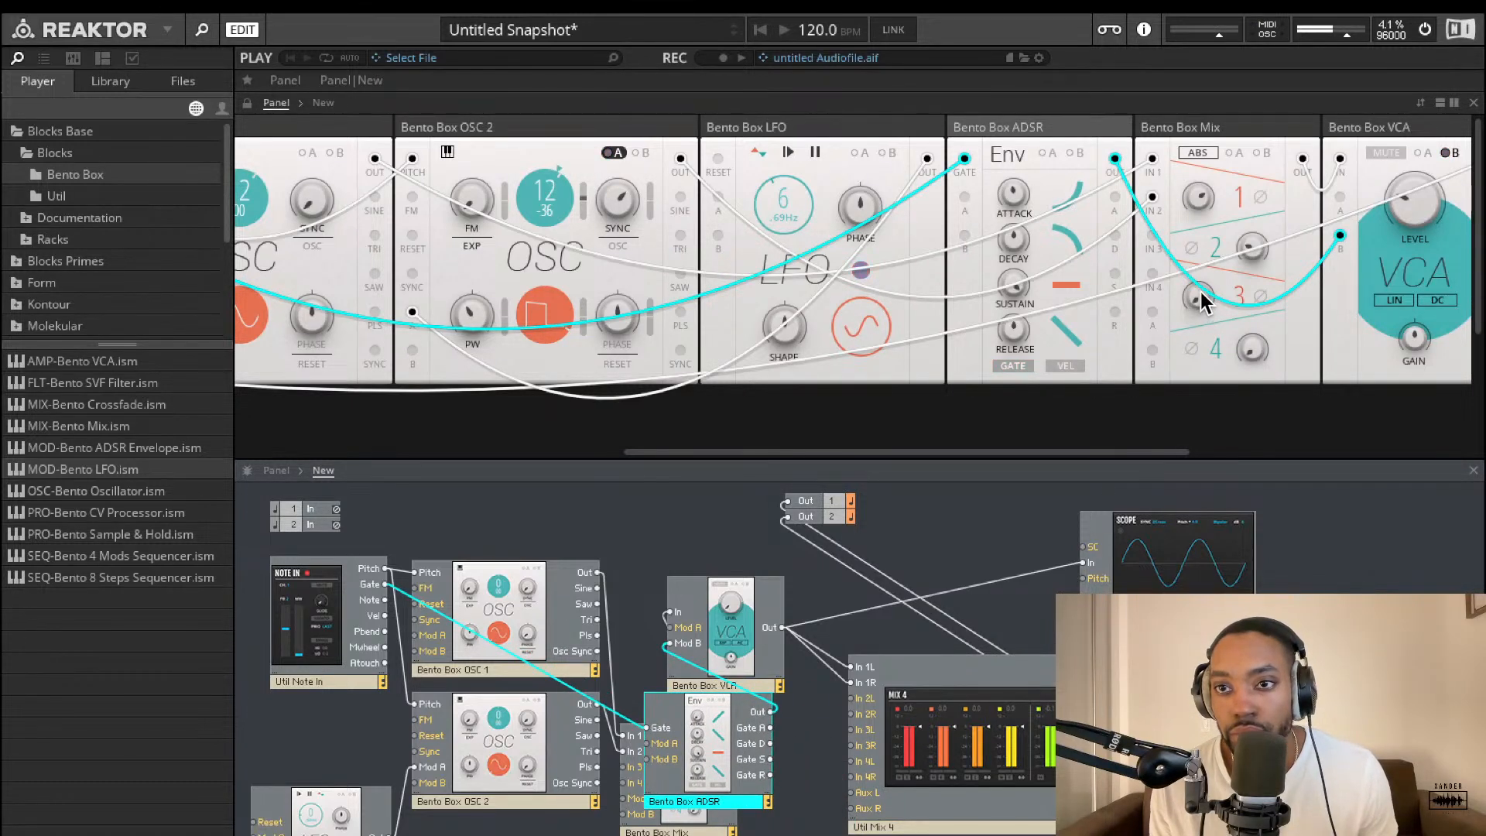
pyautogui.moveTo(720, 736)
pyautogui.mouseDown()
pyautogui.moveTo(616, 751)
pyautogui.moveTo(744, 741)
pyautogui.mouseUp()
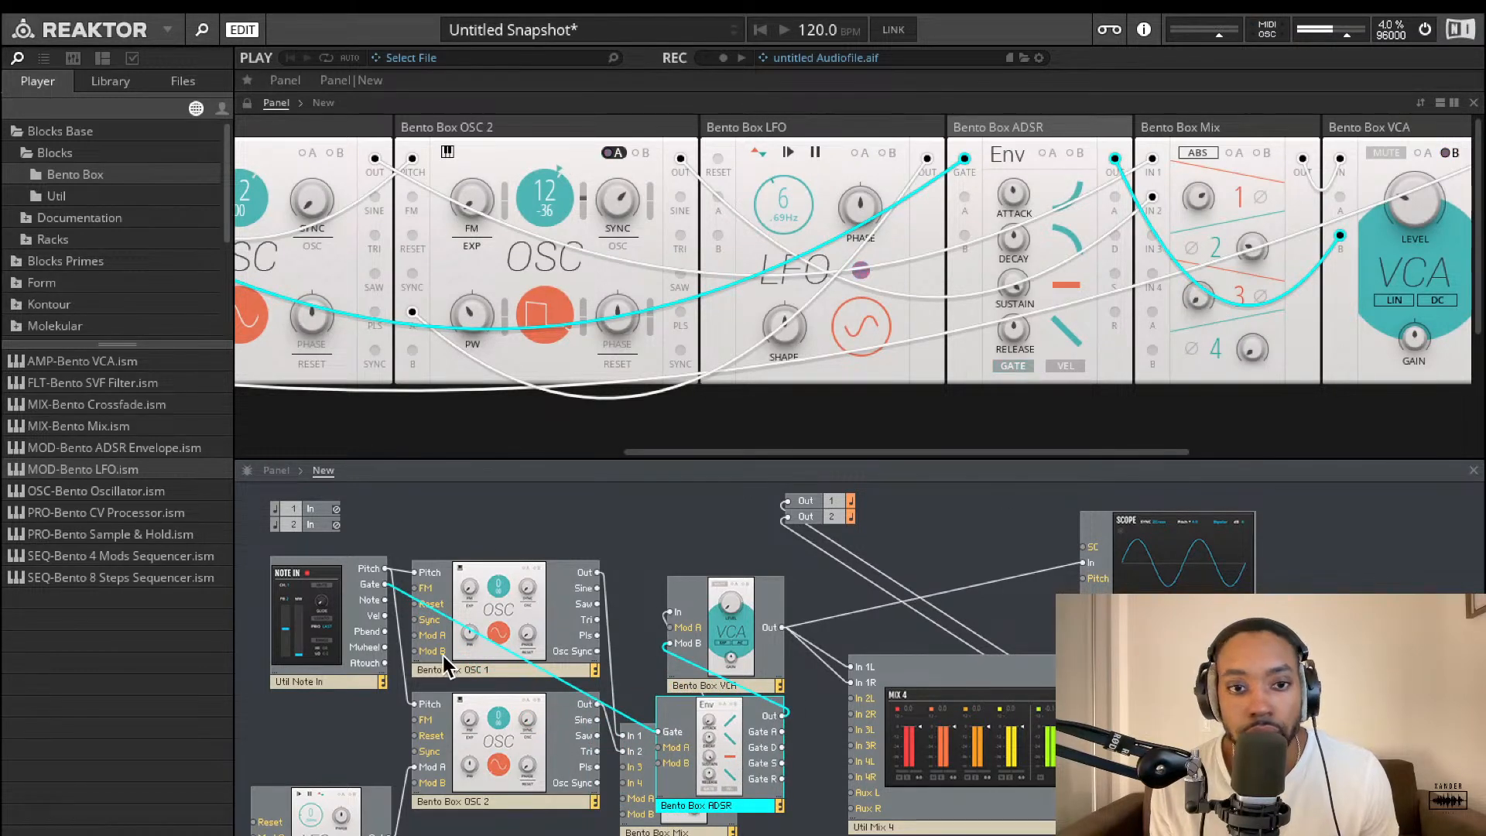
pyautogui.moveTo(346, 424); pyautogui.dragTo(642, 535)
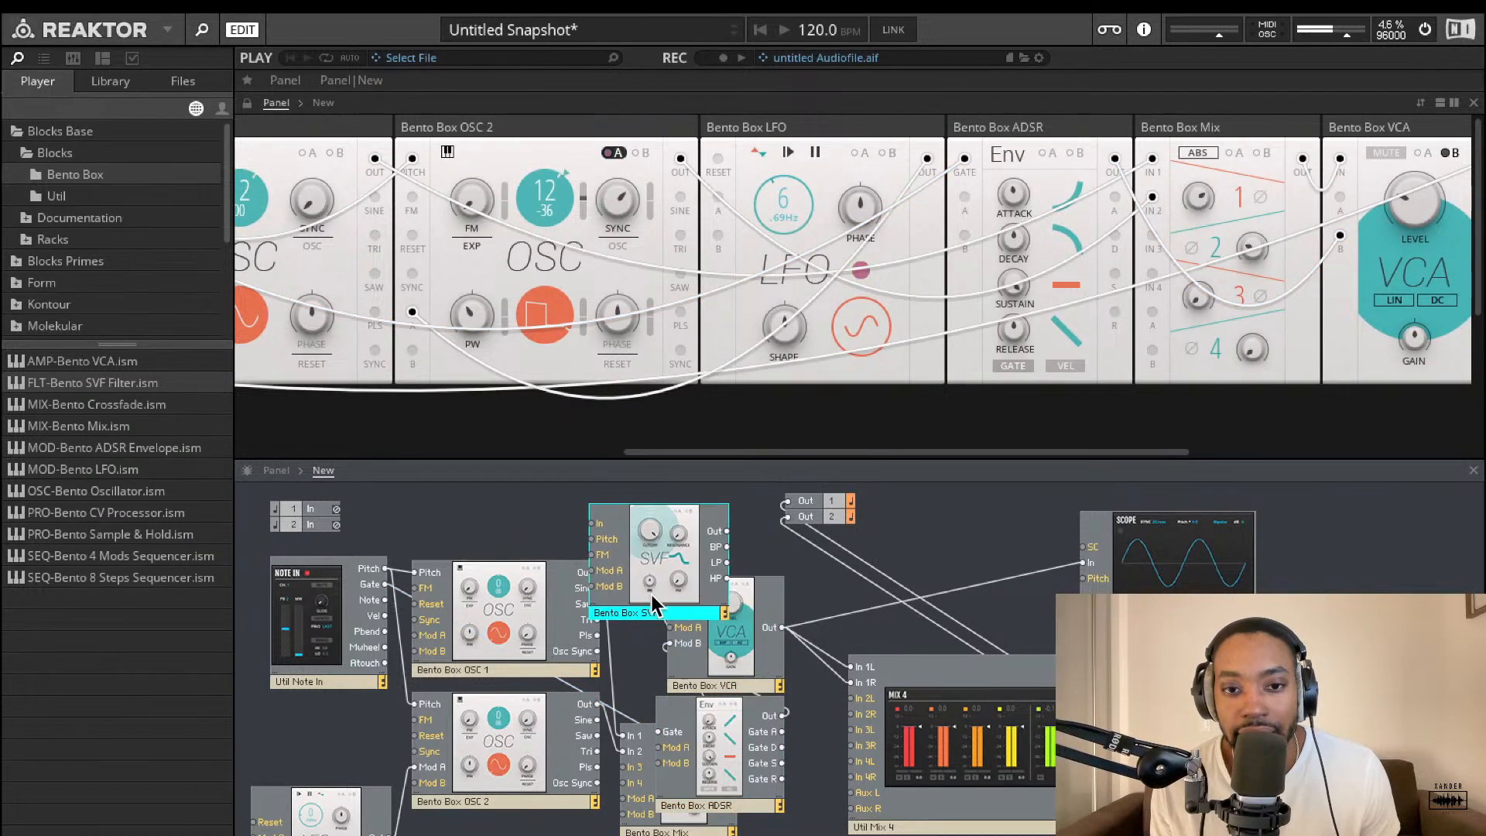
# Rearrange the blocks so the SVF sits between the Bento Box Mix and Mix 4, and connect the Bento Box Mix's output to the SVF's input
pyautogui.moveTo(709, 763); pyautogui.dragTo(504, 766)
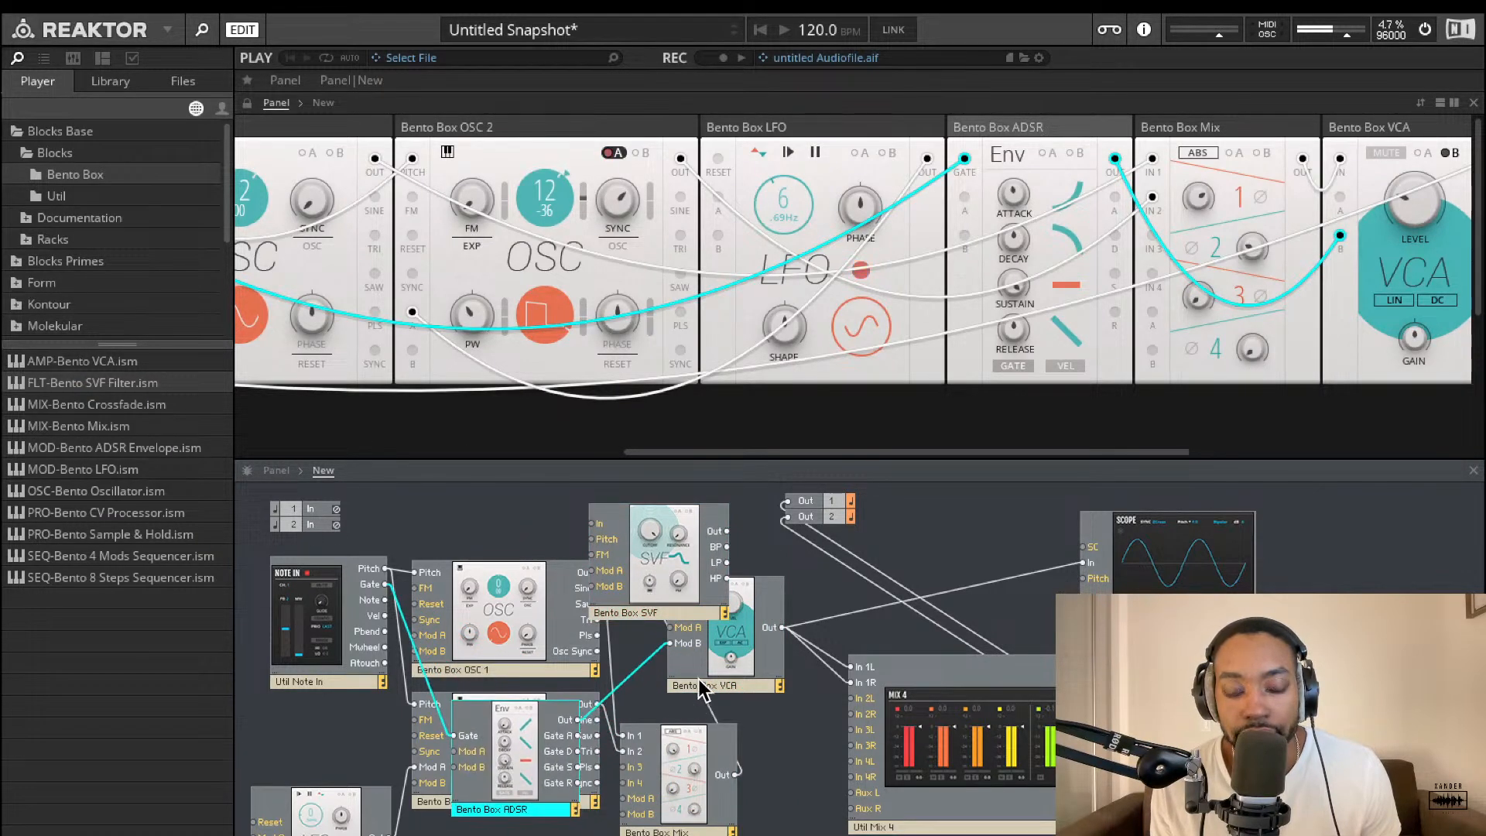
pyautogui.moveTo(707, 656); pyautogui.dragTo(799, 656)
pyautogui.moveTo(672, 581); pyautogui.dragTo(837, 798)
pyautogui.moveTo(758, 739); pyautogui.dragTo(671, 759)
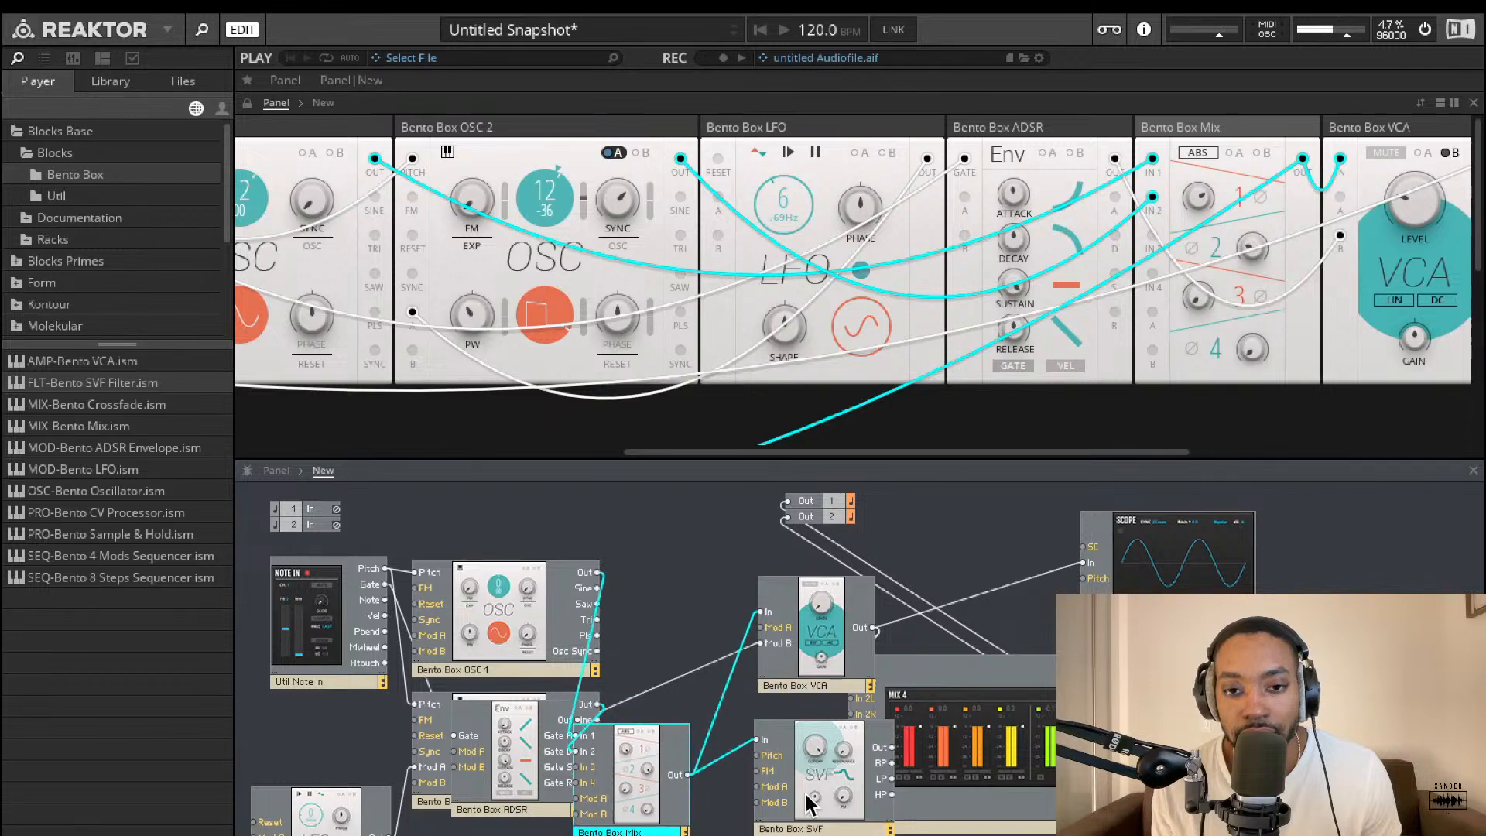
# Connect the SVF's output to the VCA's In and move the Bento Box ADSR block below the Mix and SVF
pyautogui.moveTo(825, 801); pyautogui.dragTo(781, 805)
pyautogui.moveTo(847, 753); pyautogui.dragTo(785, 619)
pyautogui.hscroll(5, 1135, 383)
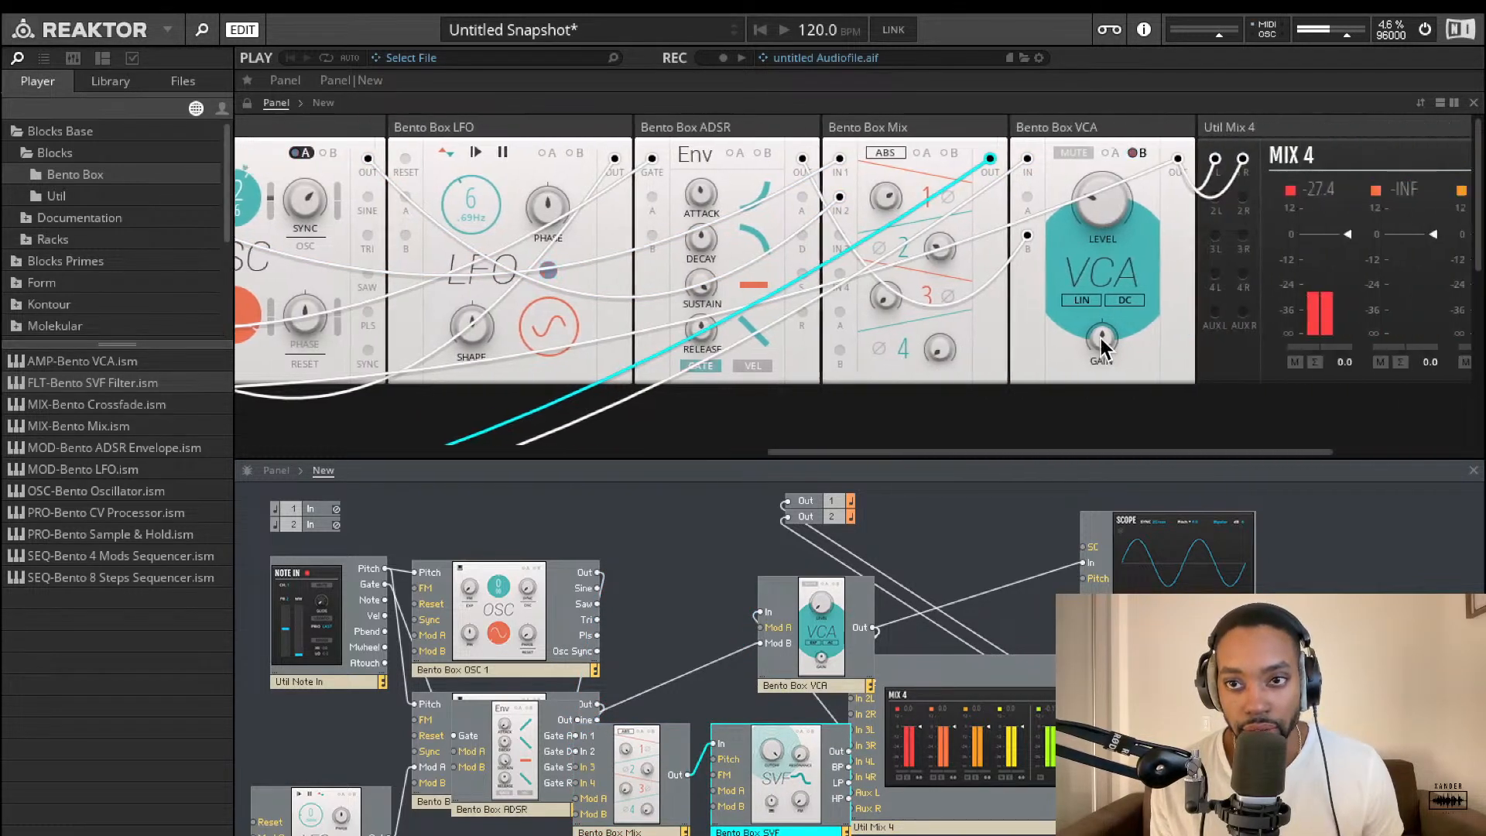
pyautogui.hscroll(-6, 1053, 252)
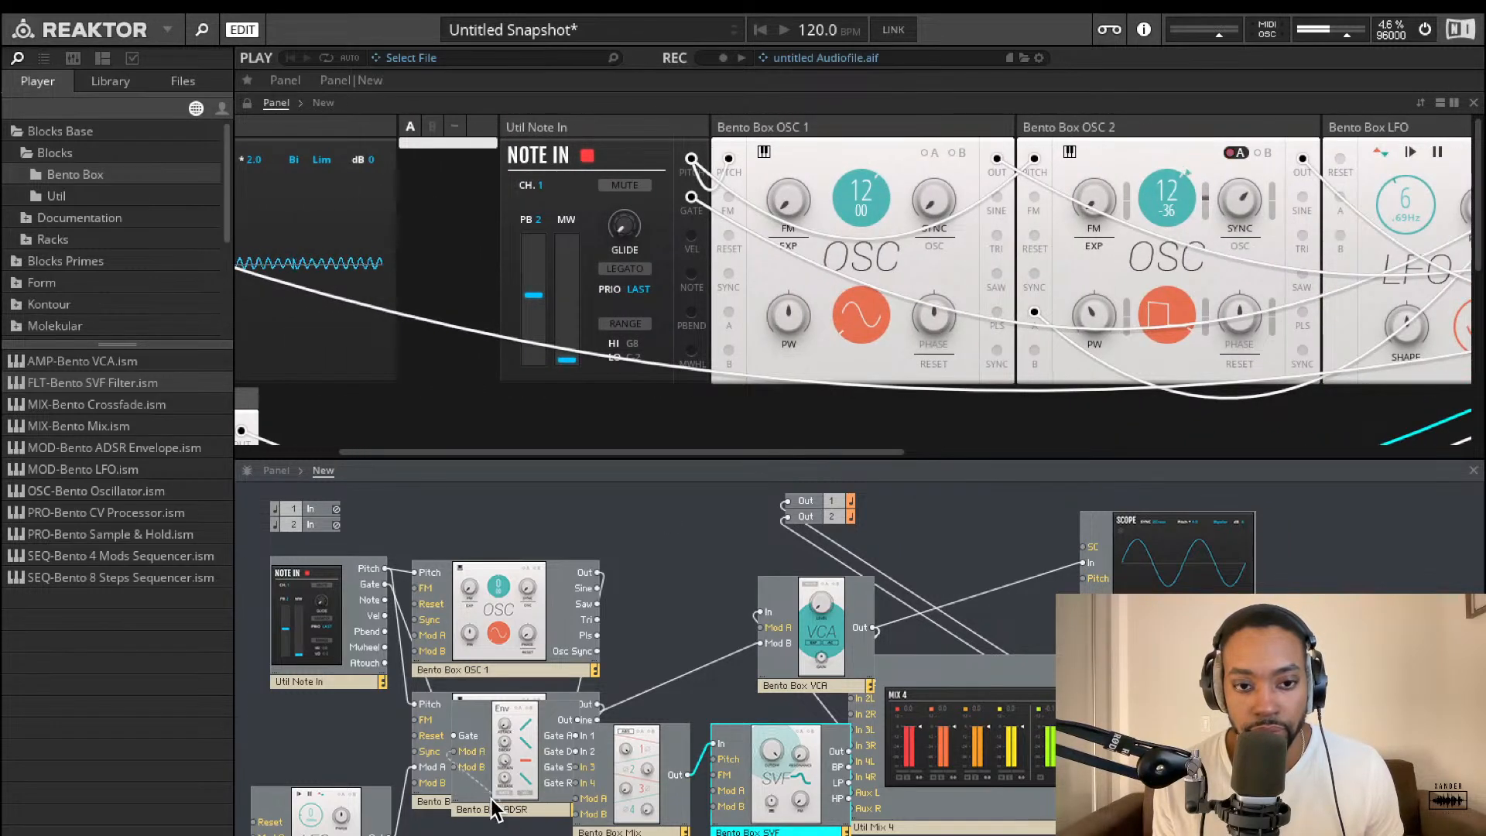
pyautogui.moveTo(505, 739); pyautogui.dragTo(696, 835)
# Adjust the Bento Box SVF's cutoff, raise its resonance and turn its FM up to 32.9
pyautogui.hscroll(-5, 749, 336)
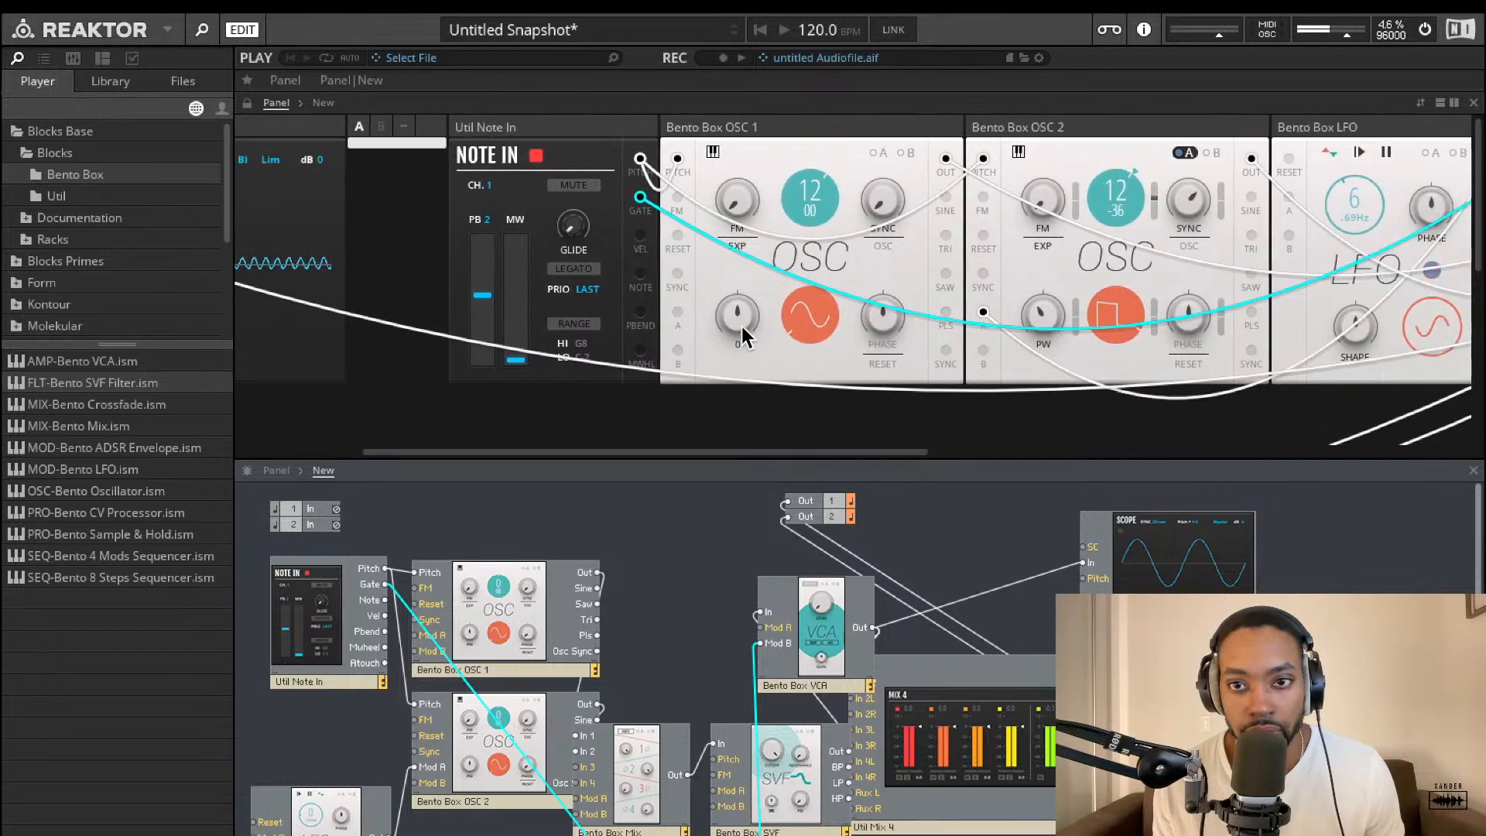
pyautogui.scroll(-5, 369, 357)
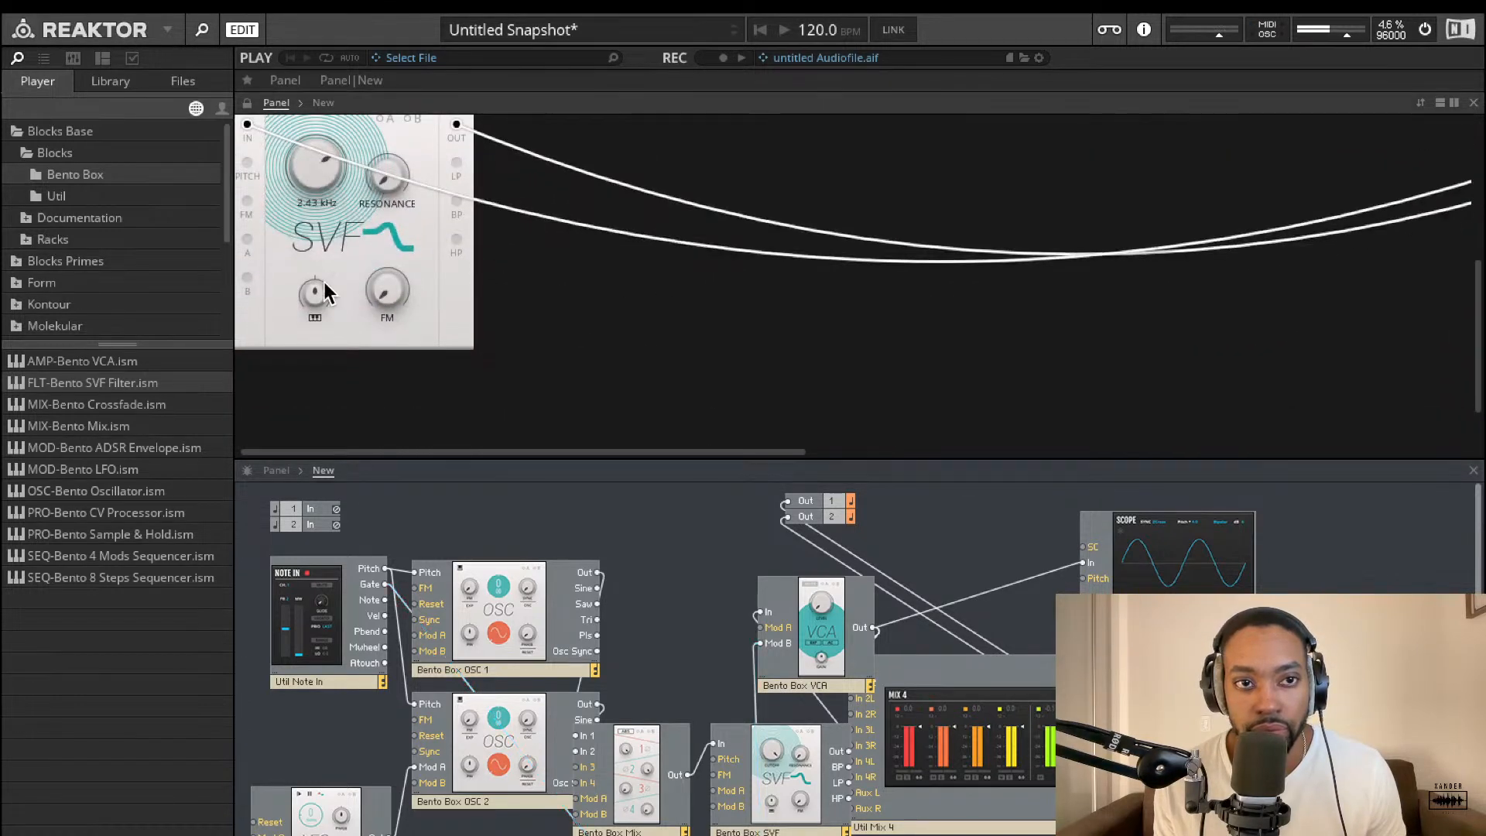
pyautogui.moveTo(334, 290); pyautogui.dragTo(335, 281)
pyautogui.moveTo(384, 188); pyautogui.dragTo(421, 61)
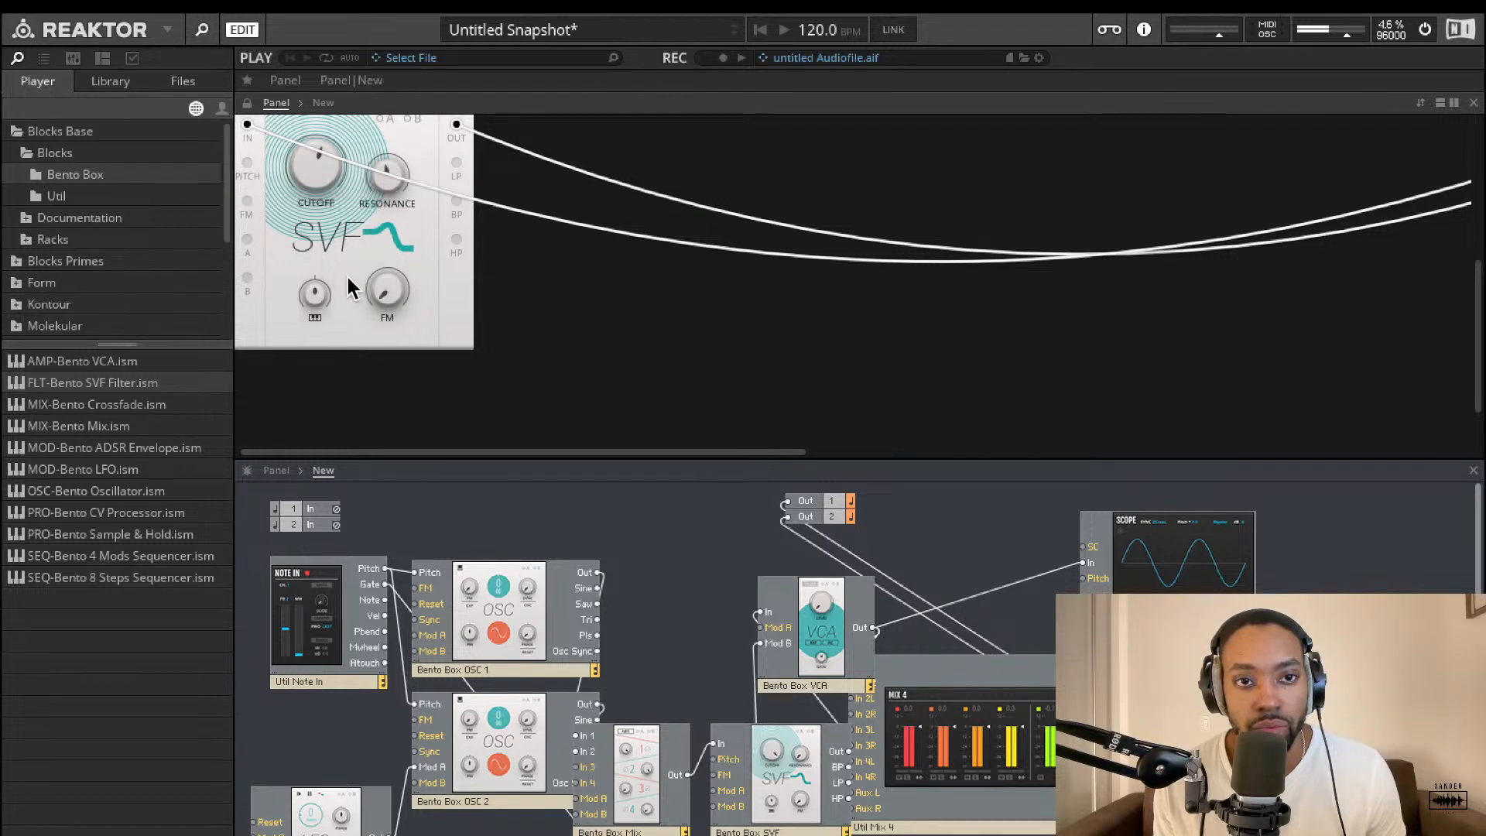
pyautogui.moveTo(397, 293); pyautogui.dragTo(393, 255)
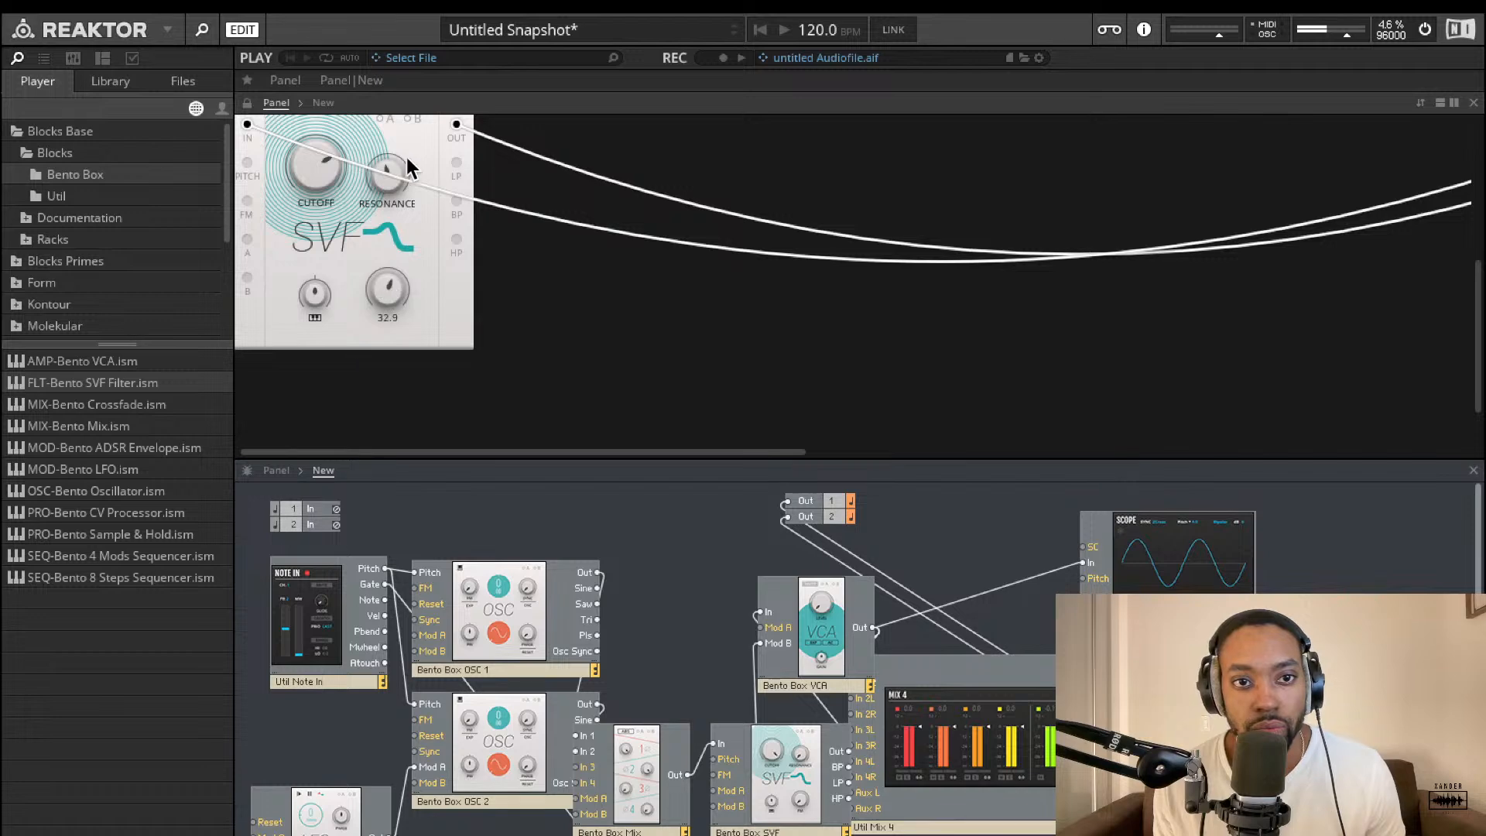
pyautogui.scroll(-1, 322, 183)
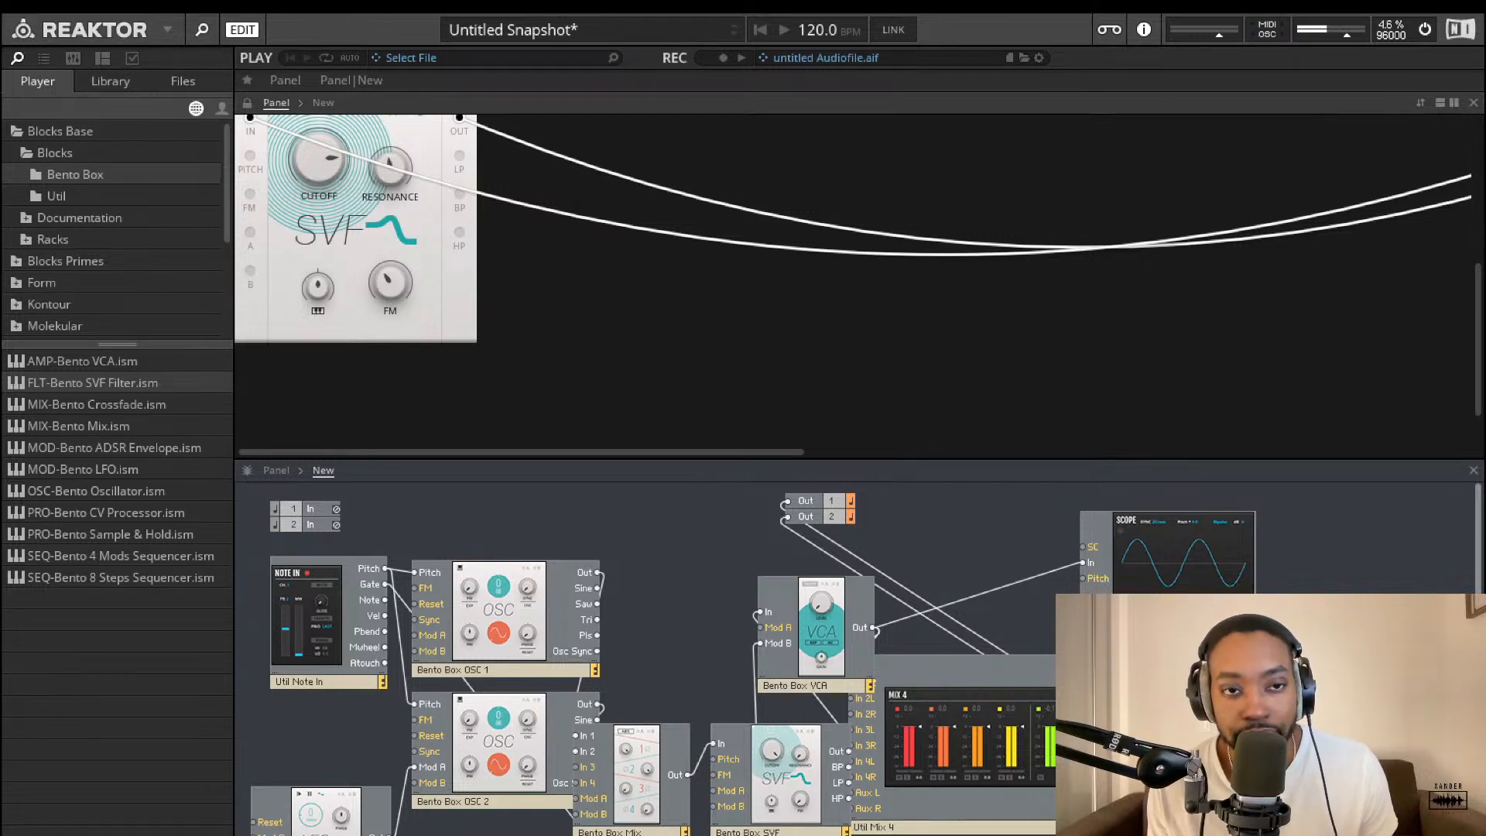
# Lower Bento Box OSC 1's pitch to -8 and set OSC 2's pitch to -4
pyautogui.scroll(4, 817, 449)
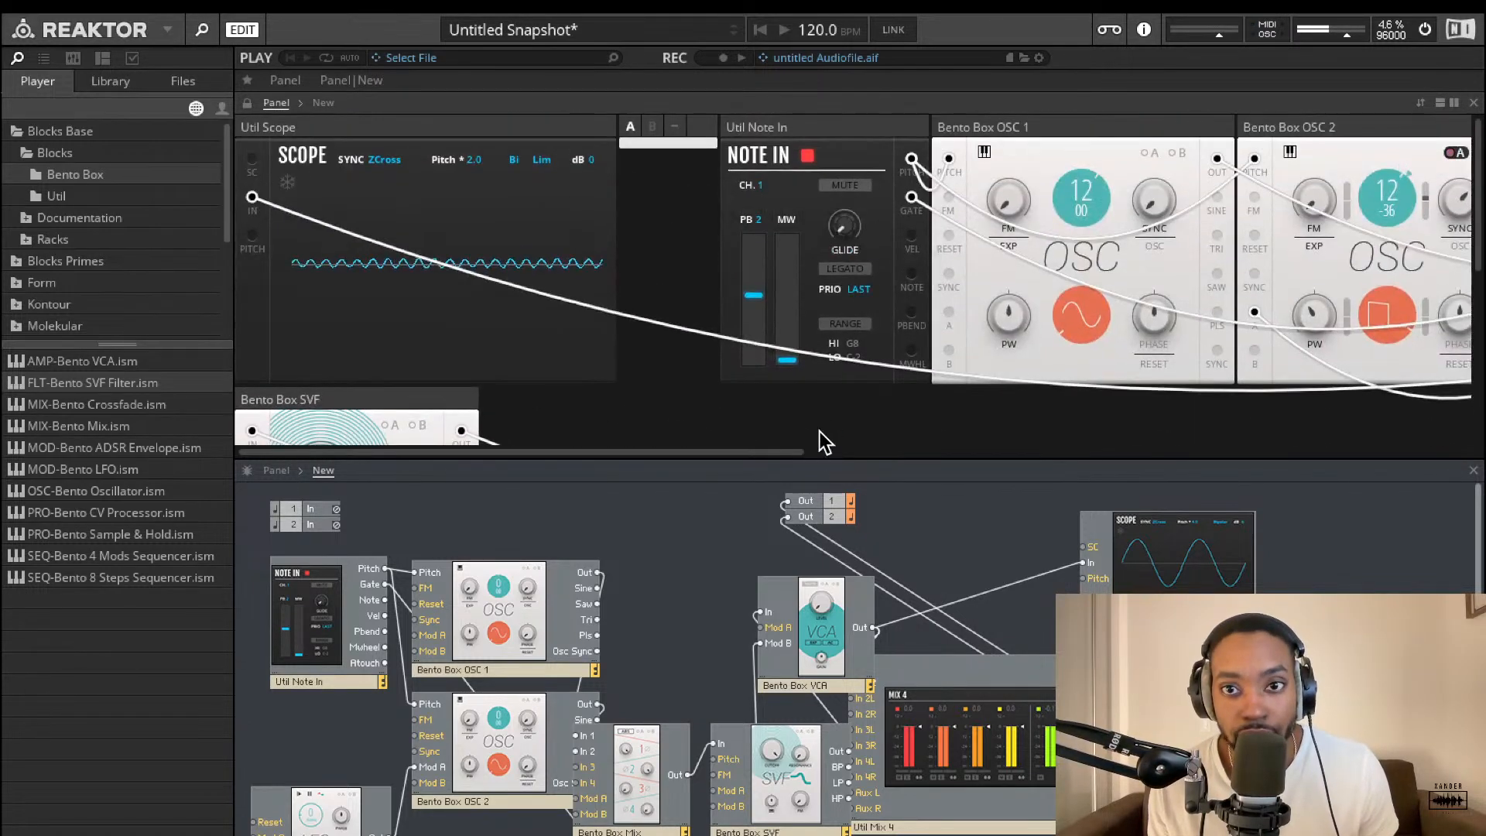
pyautogui.hscroll(2, 825, 398)
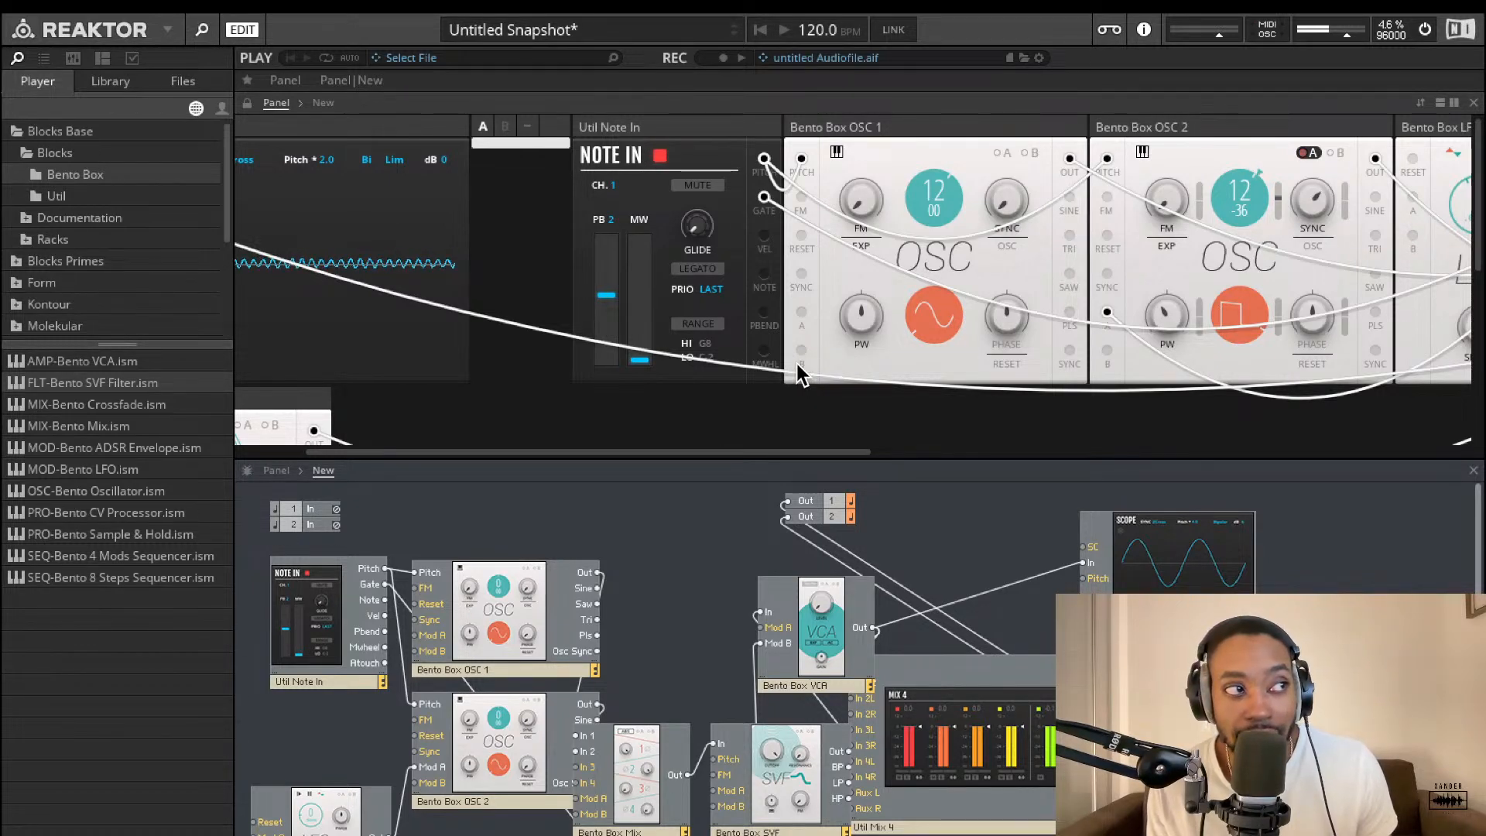
pyautogui.scroll(-2, 653, 720)
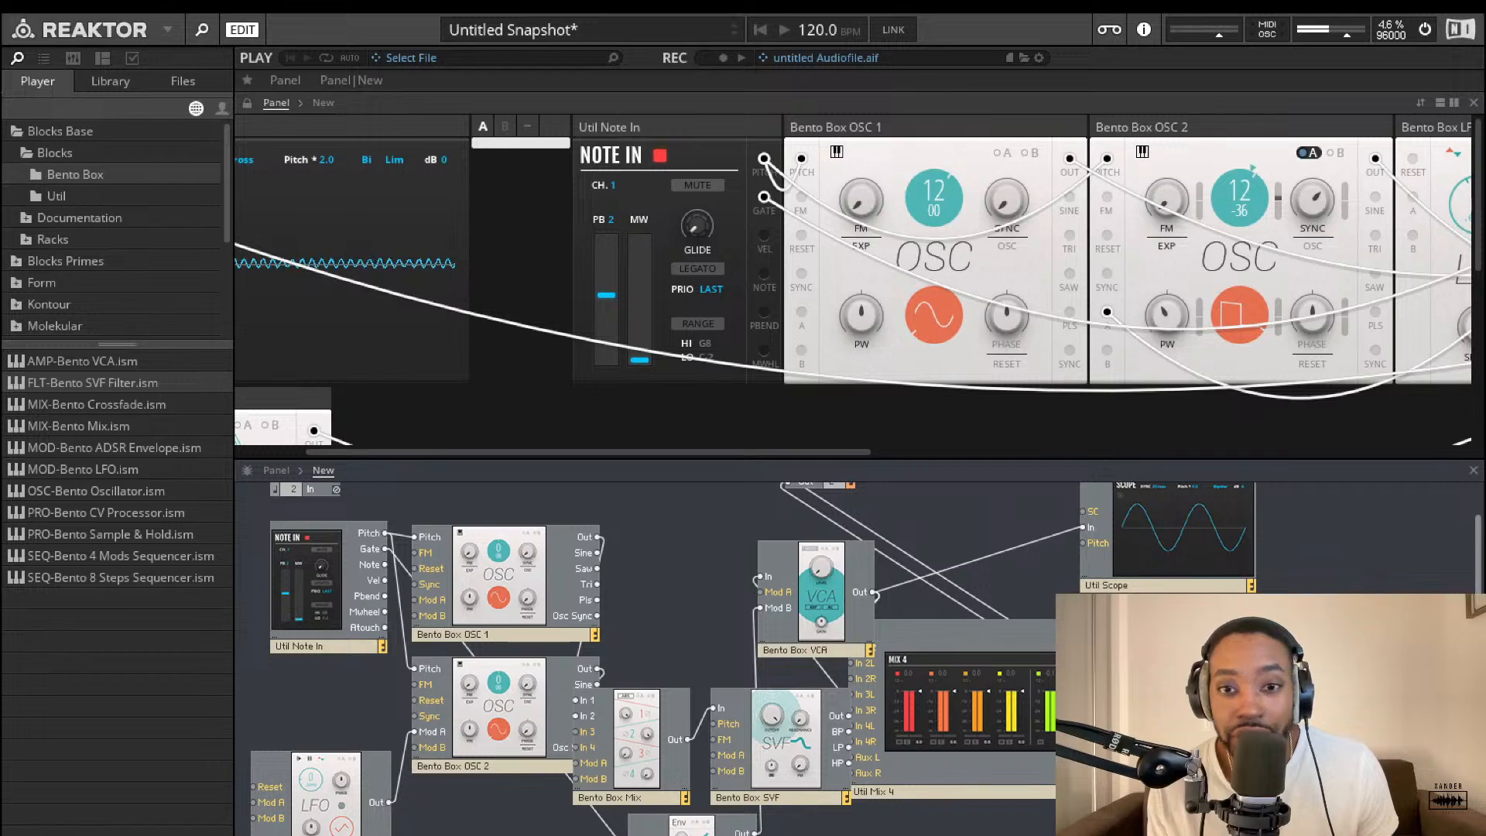
pyautogui.moveTo(805, 695)
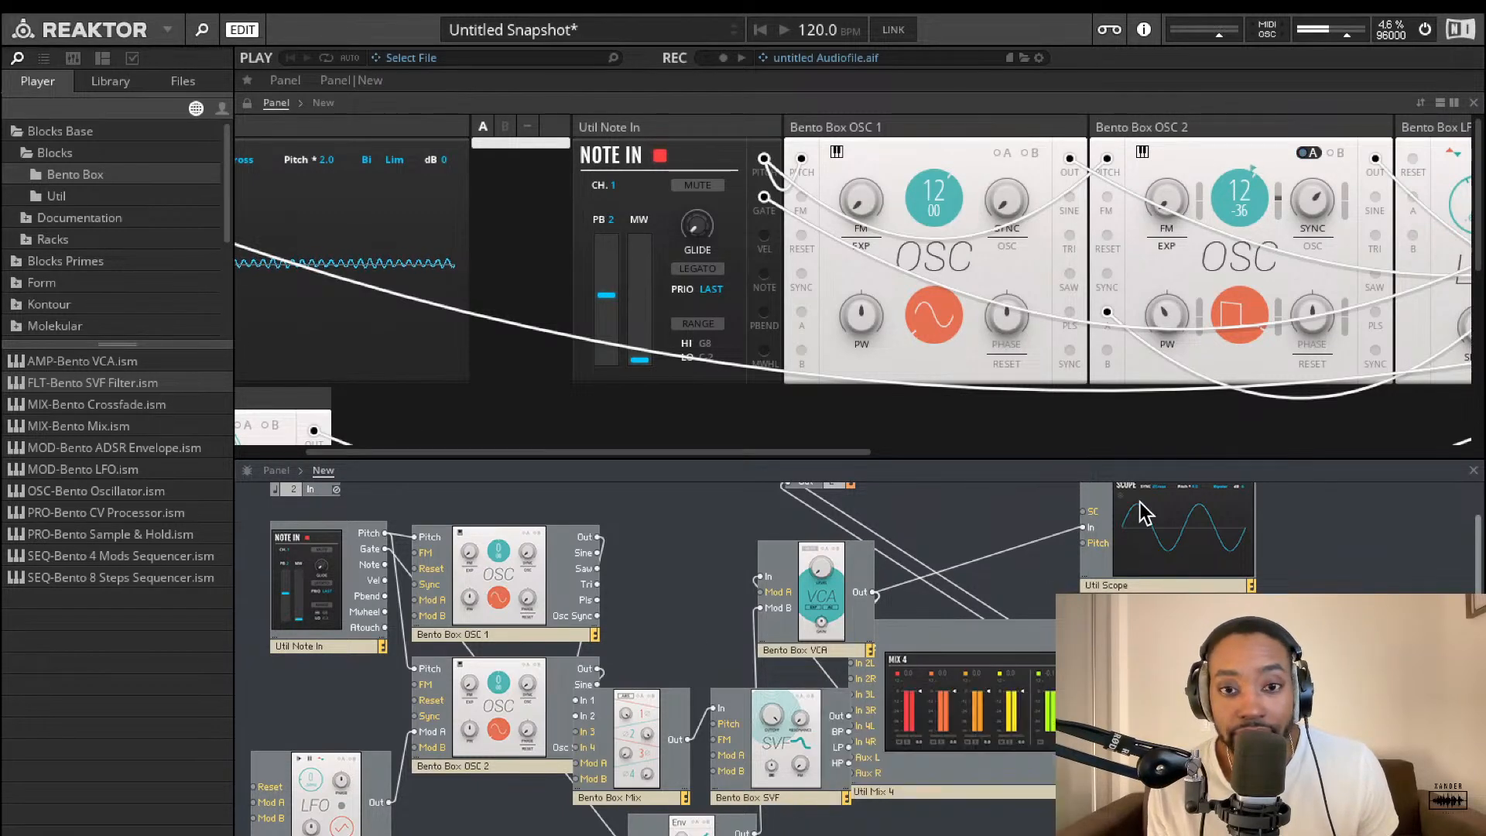
pyautogui.moveTo(941, 207); pyautogui.dragTo(922, 346)
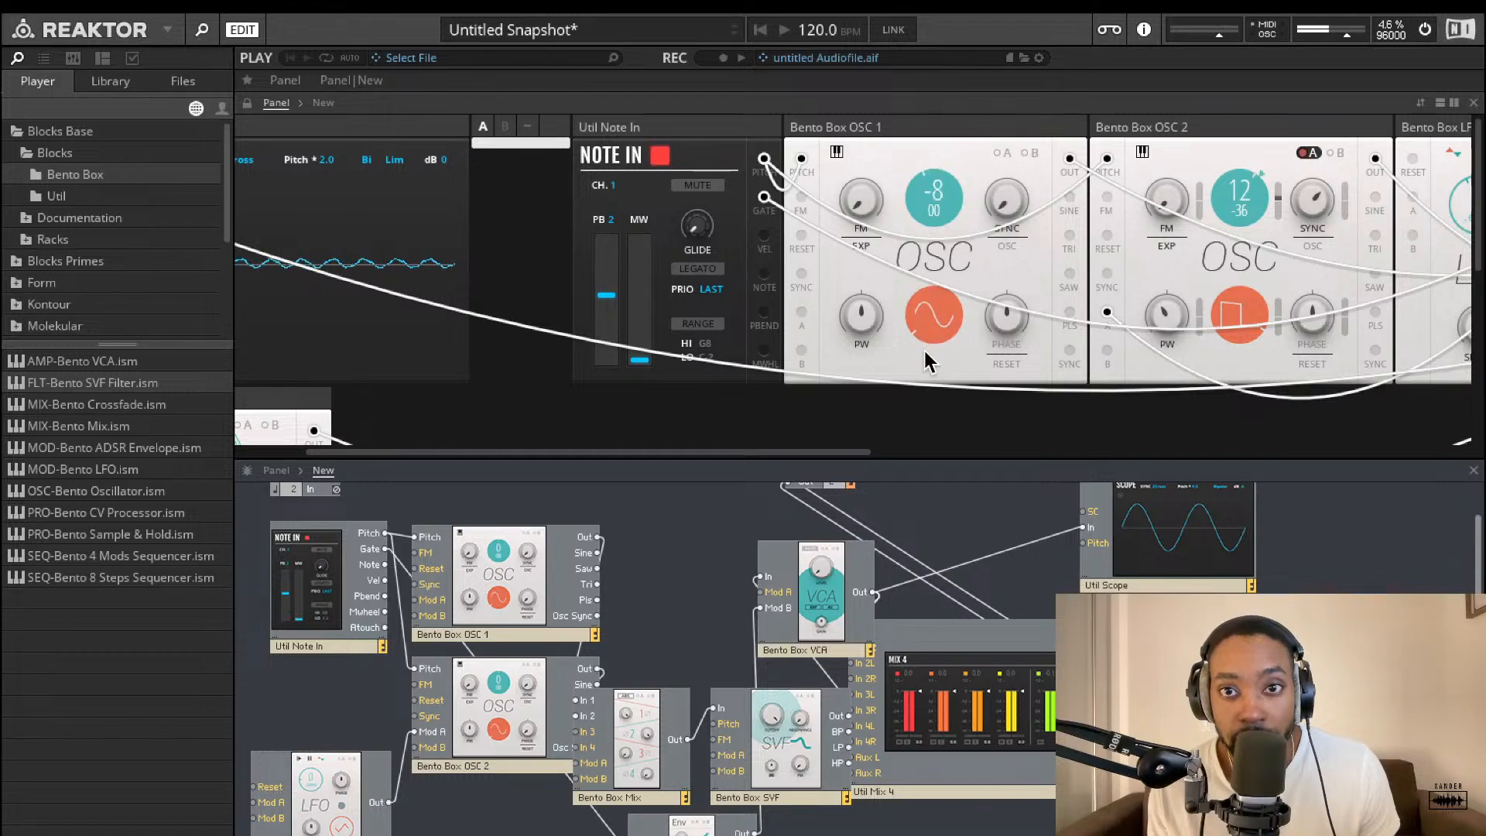
pyautogui.moveTo(1240, 195); pyautogui.dragTo(1223, 340)
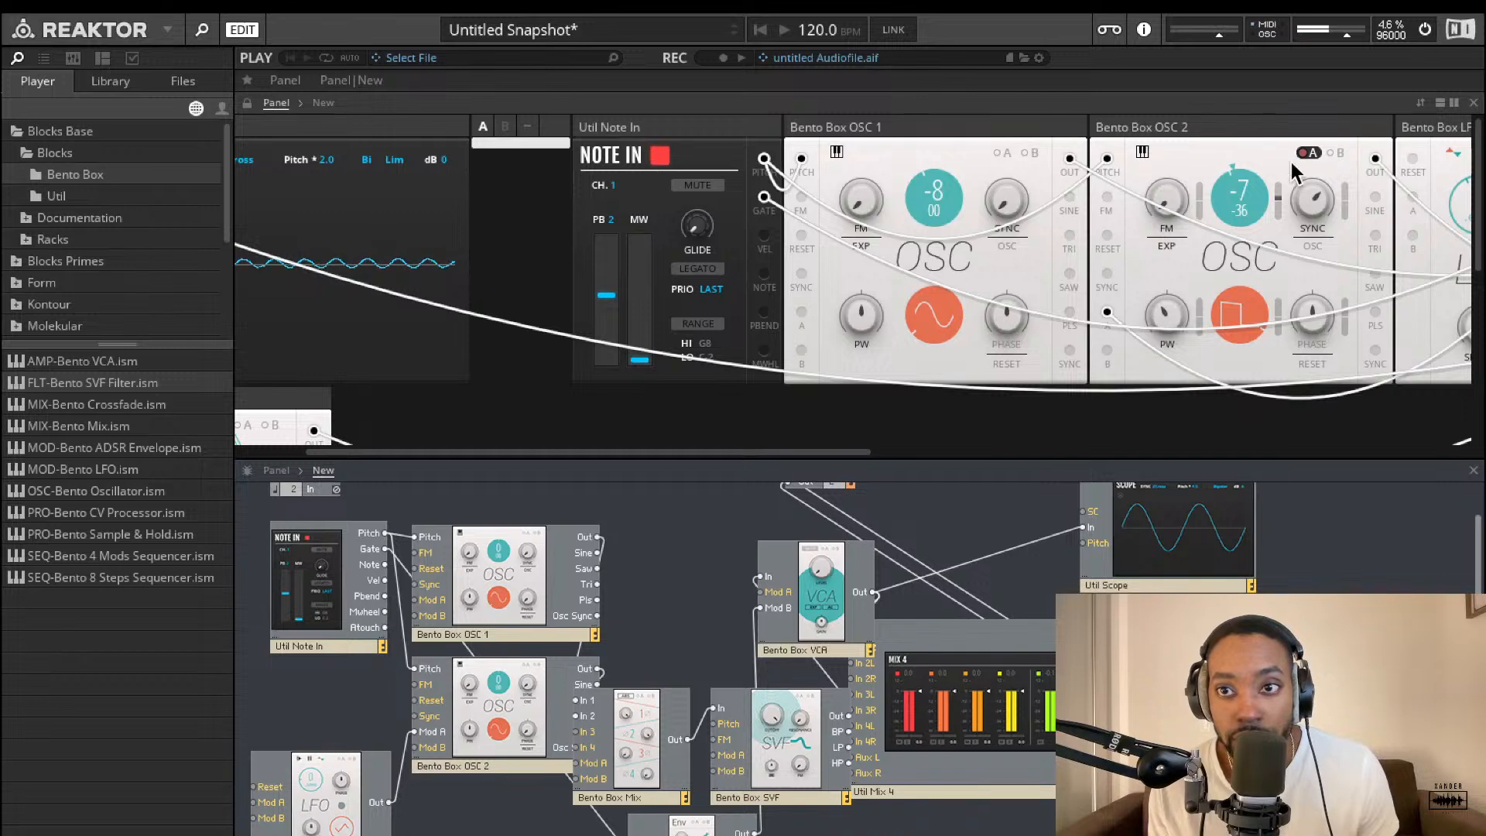
pyautogui.moveTo(1259, 195); pyautogui.dragTo(1255, 173)
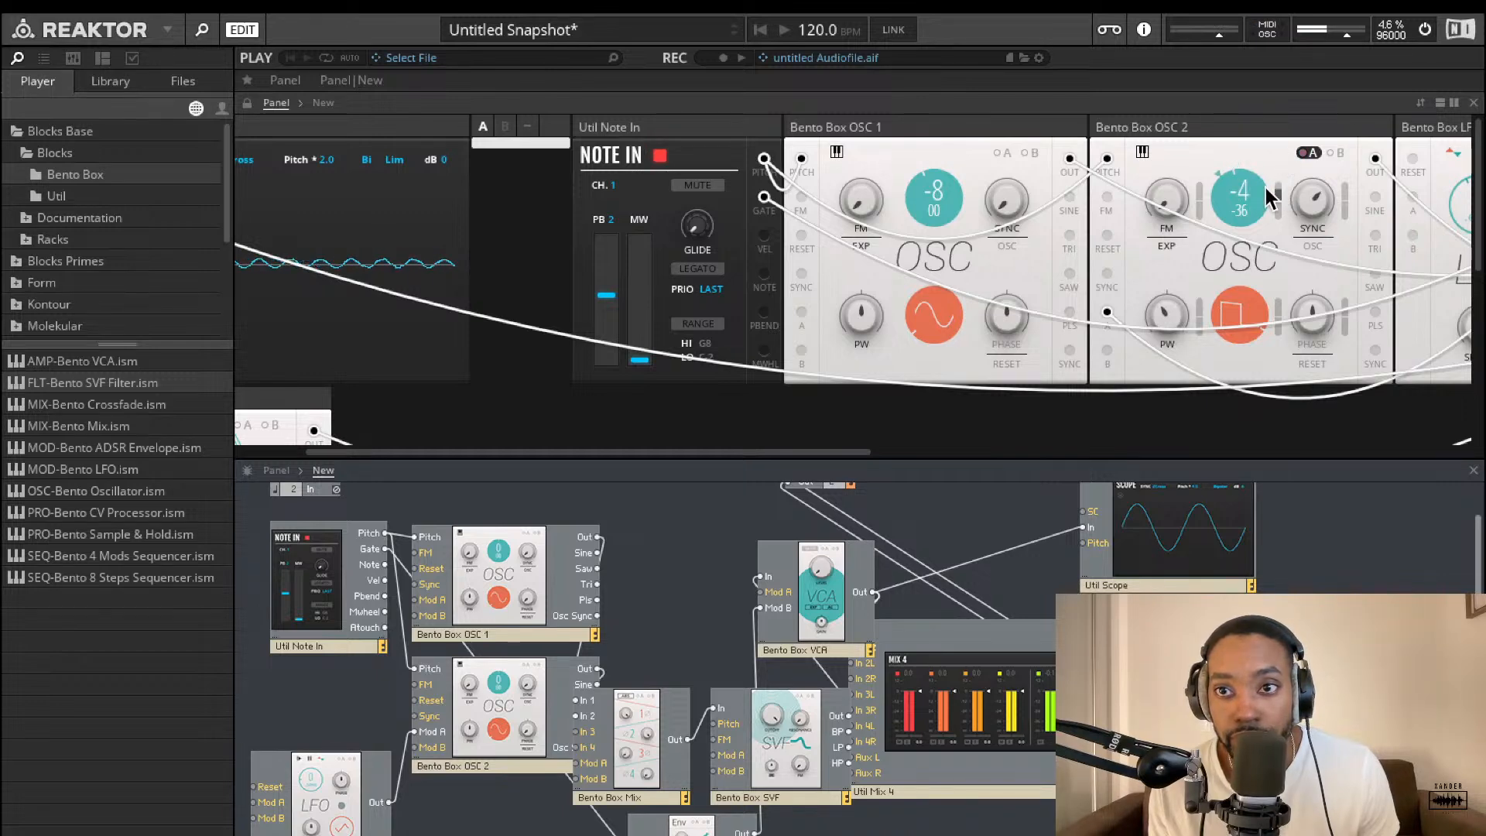
# Switch Bento Box OSC 2 to the triangle waveform and fine-tune it to -68 cents
pyautogui.click(1239, 313)
pyautogui.moveTo(1286, 593); pyautogui.dragTo(1288, 619)
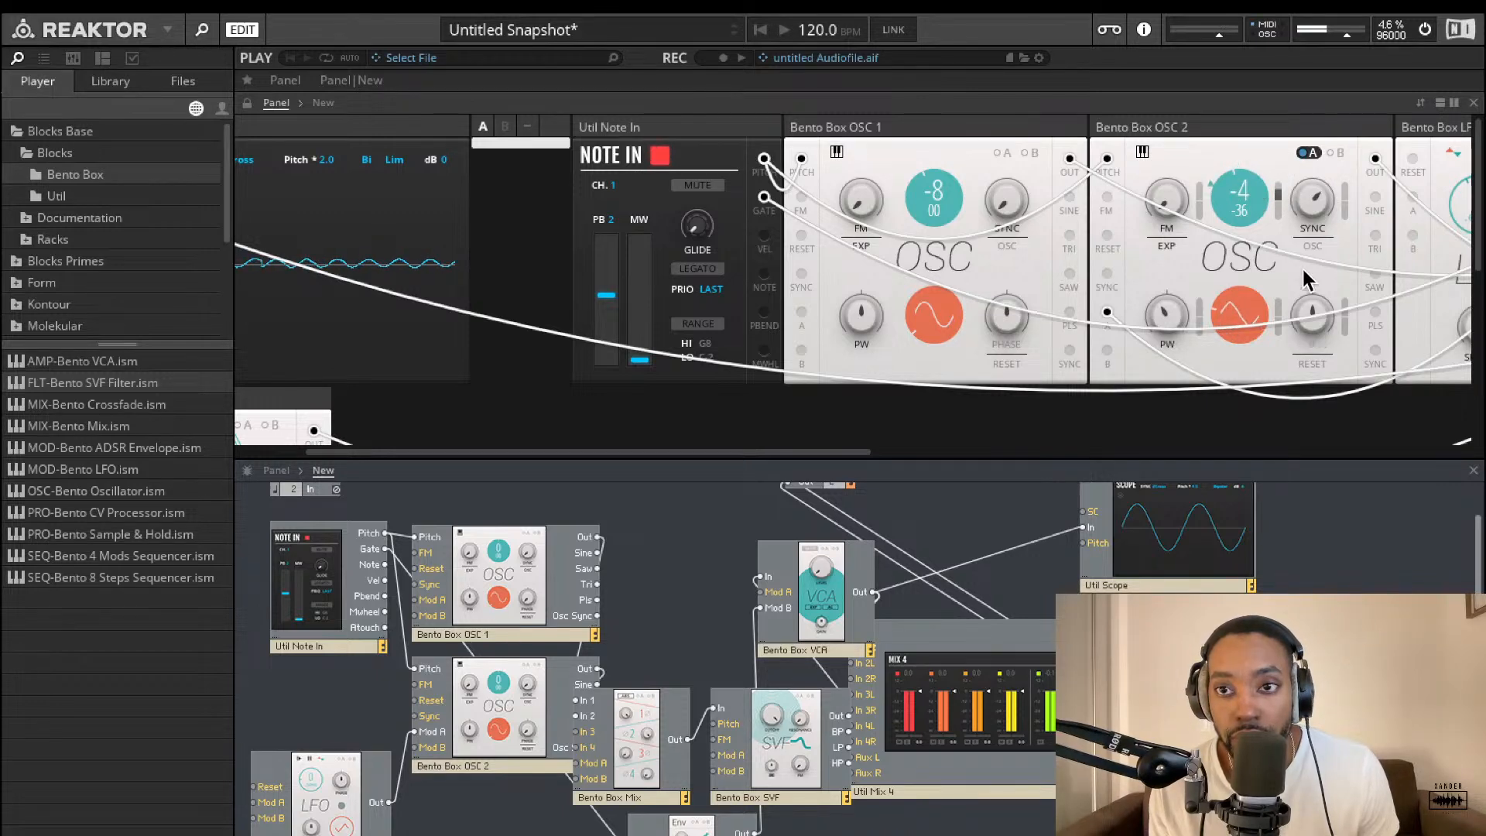
pyautogui.moveTo(1248, 203); pyautogui.dragTo(1240, 249)
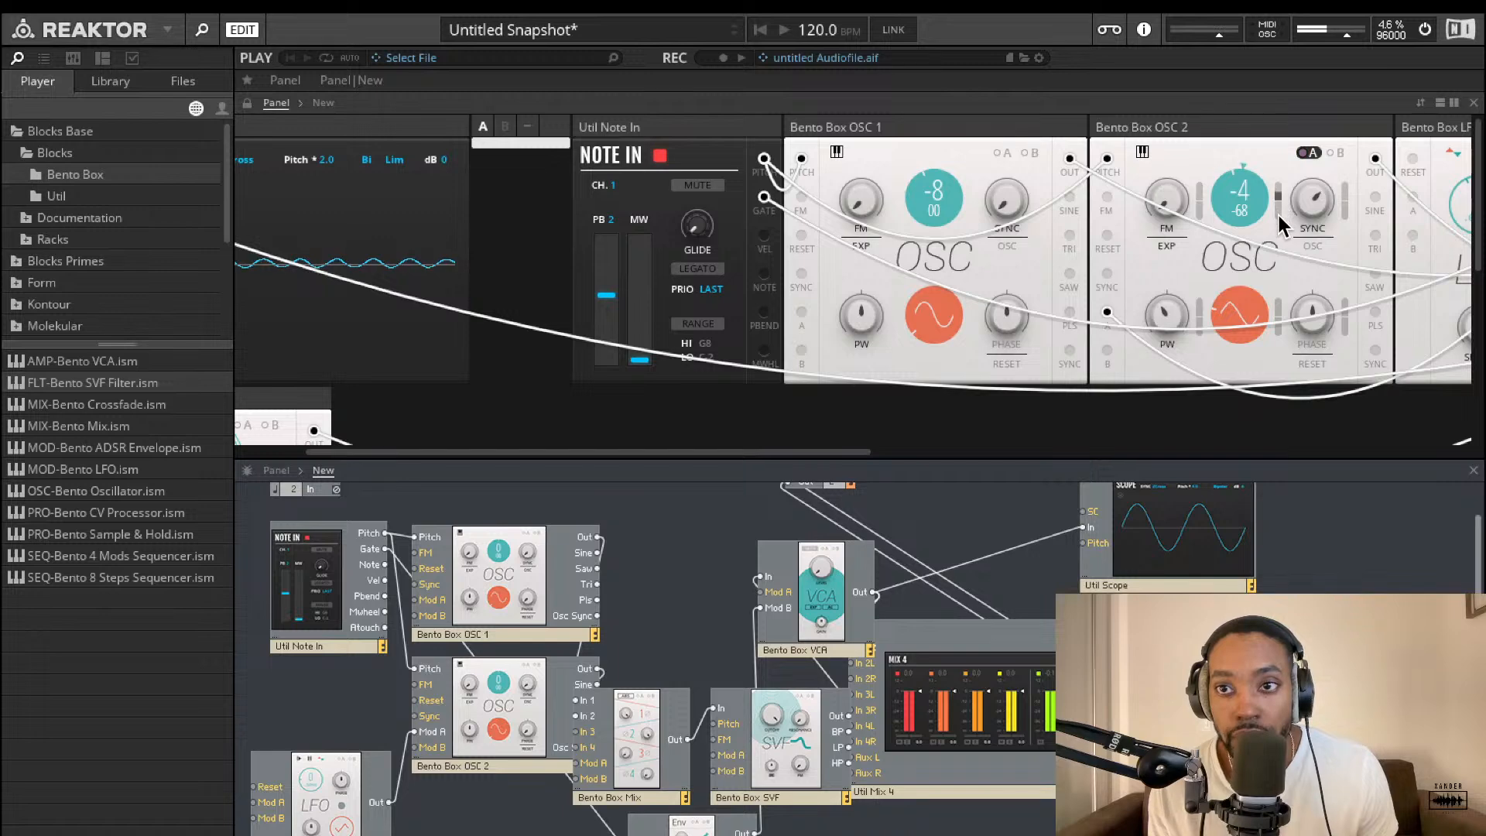
# Lower Bento Box OSC 2's pitch to -13 and raise the Bento Box LFO's rate to 13.99 Hz
pyautogui.moveTo(1241, 188); pyautogui.dragTo(1207, 318)
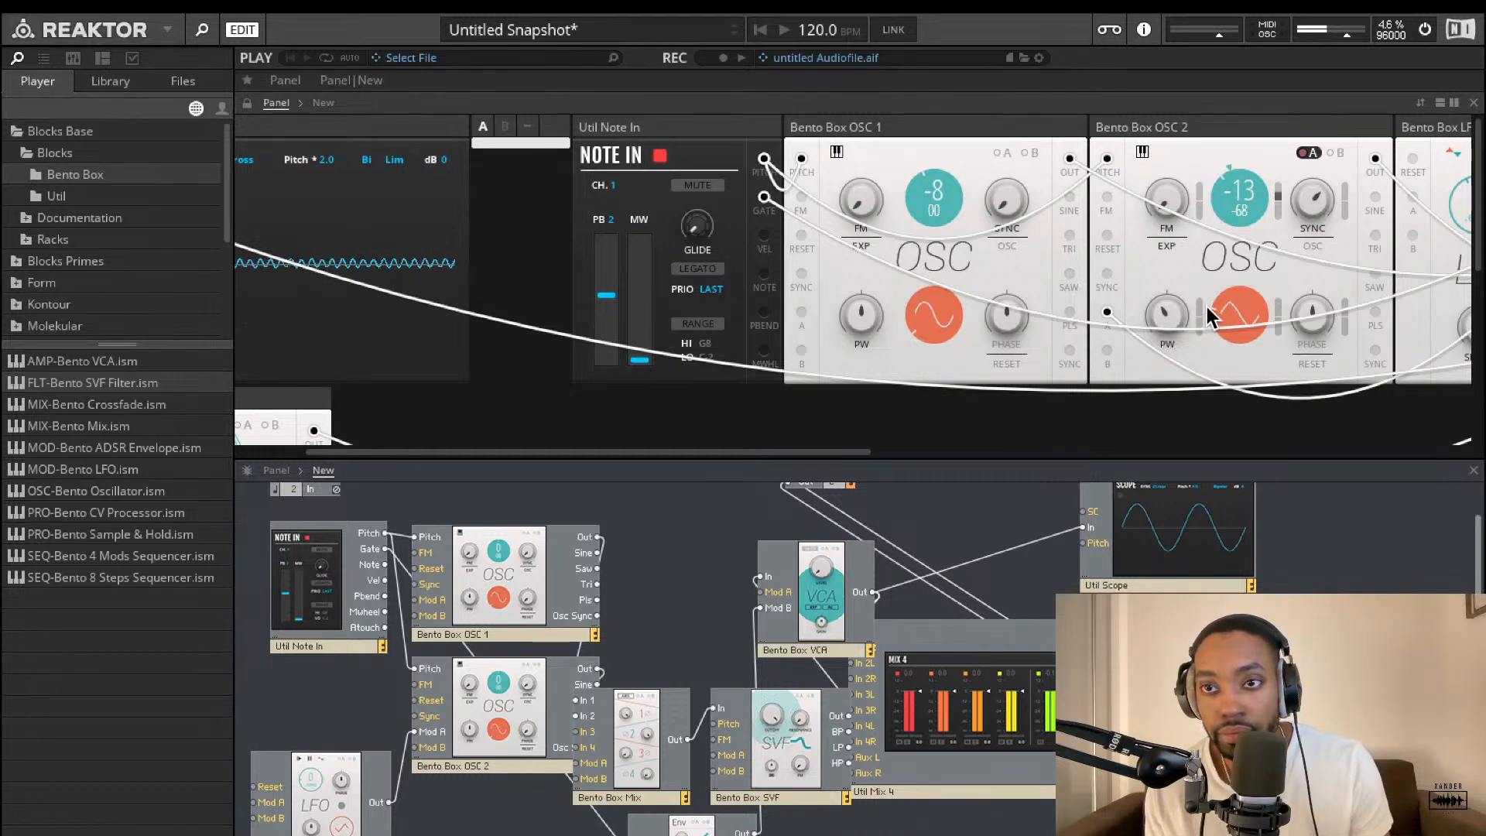
pyautogui.hscroll(5, 1311, 194)
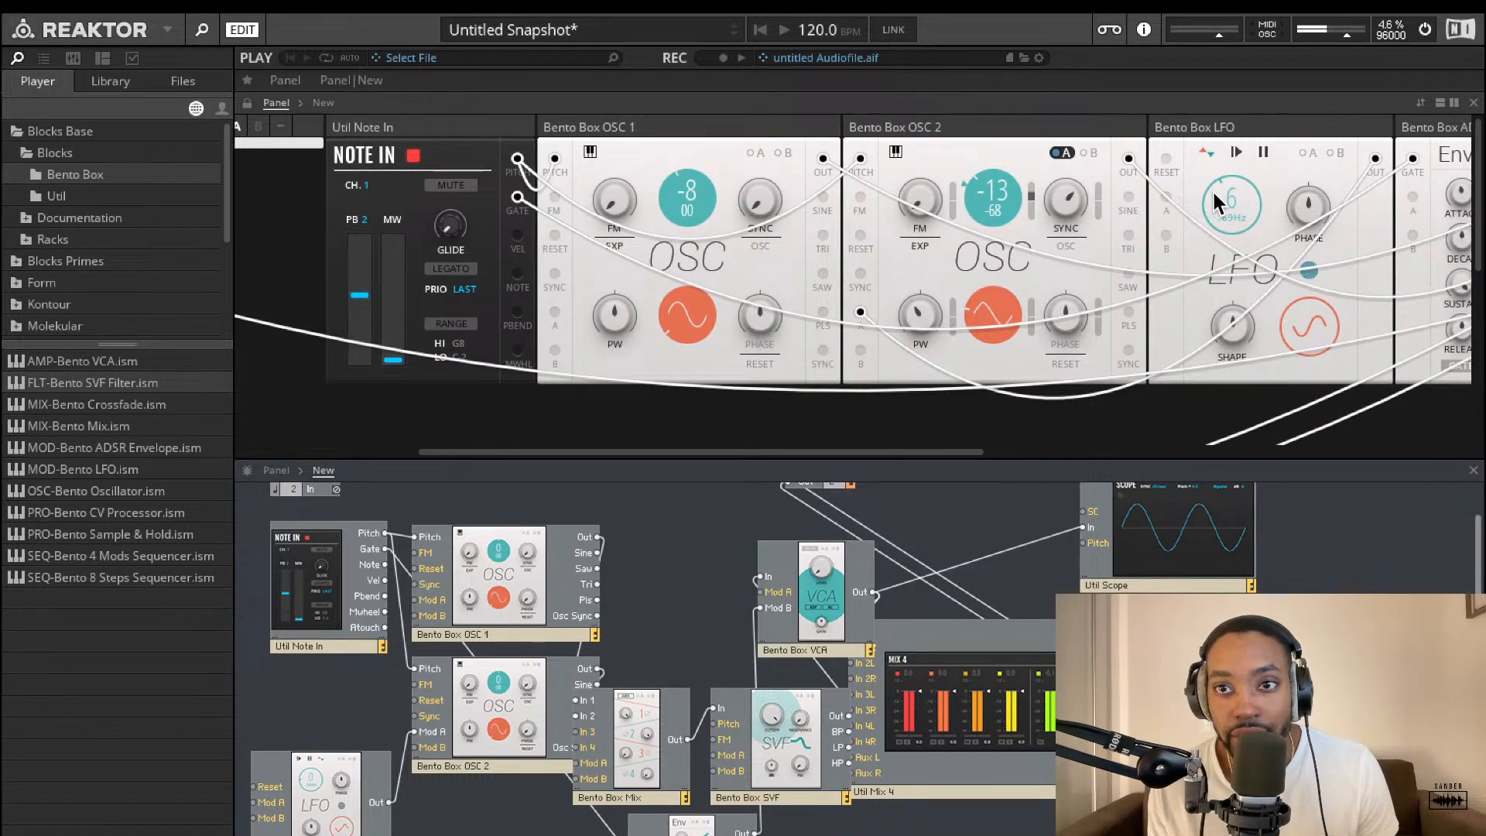
pyautogui.moveTo(1215, 192); pyautogui.dragTo(1221, 164)
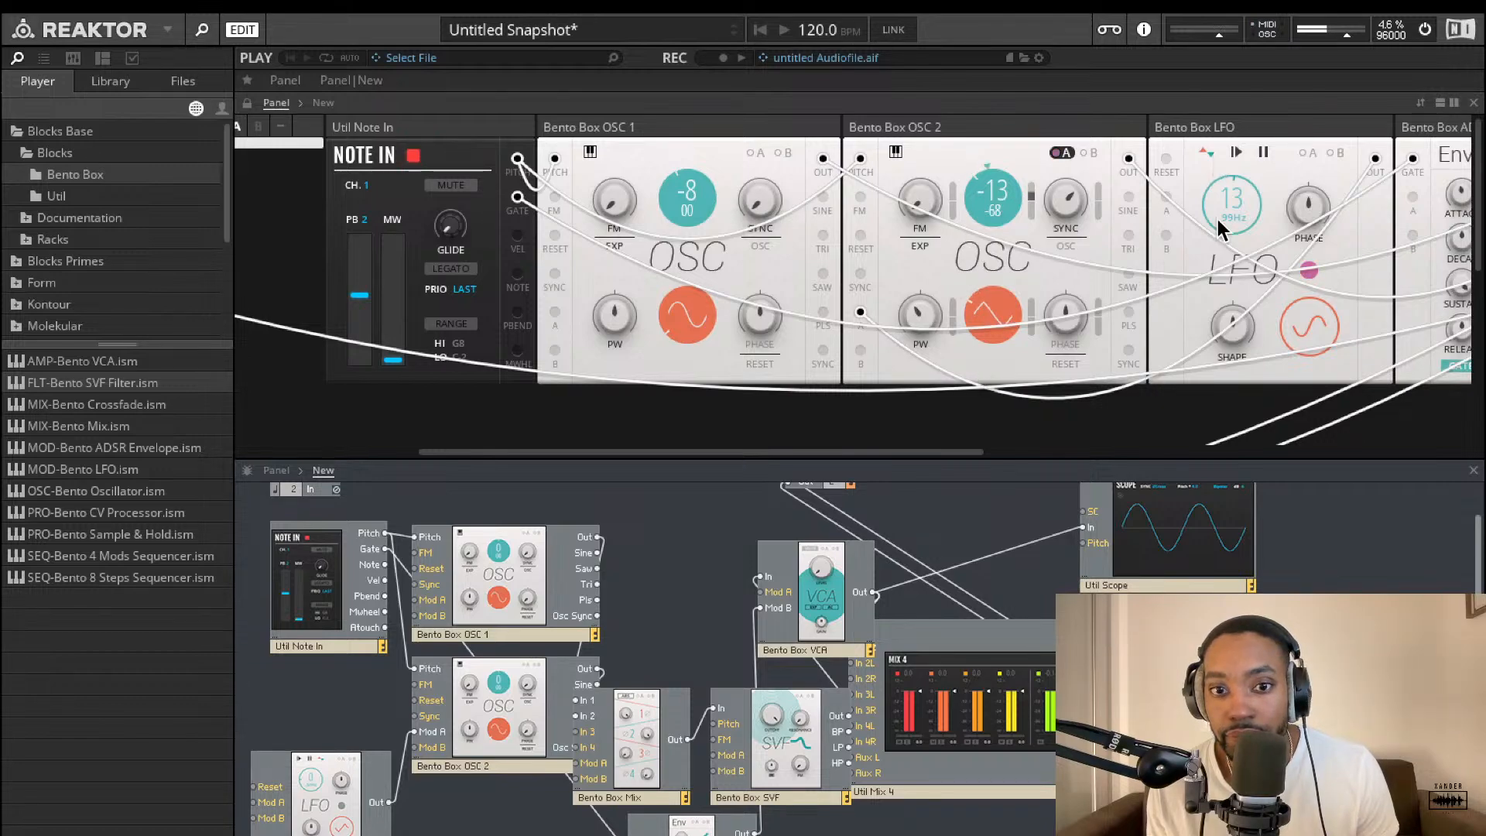
# Select modulation slot B on the Bento Box VCA
pyautogui.hscroll(5, 1207, 236)
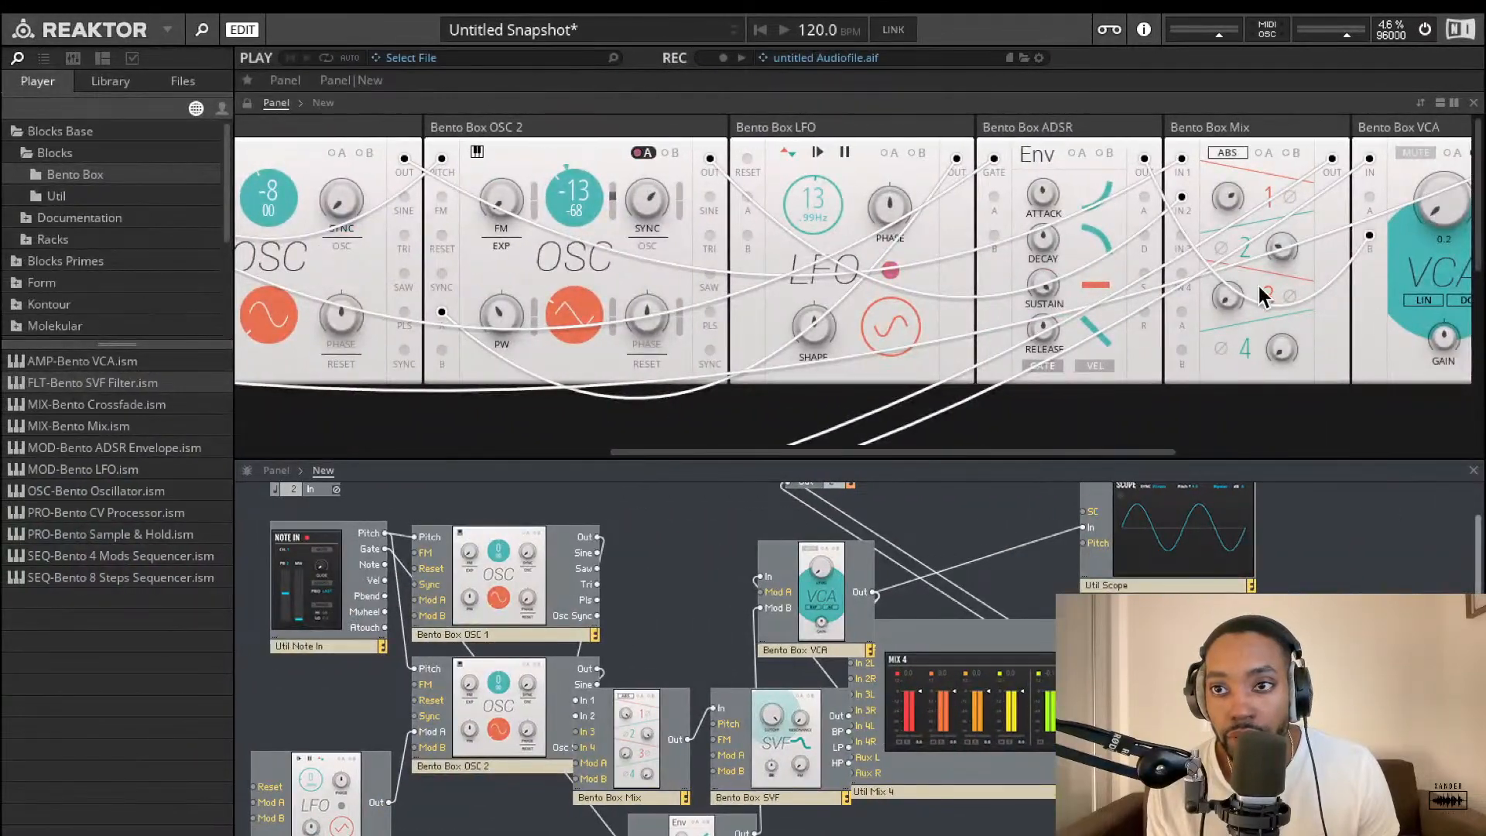
pyautogui.hscroll(5, 1239, 286)
pyautogui.click(1021, 153)
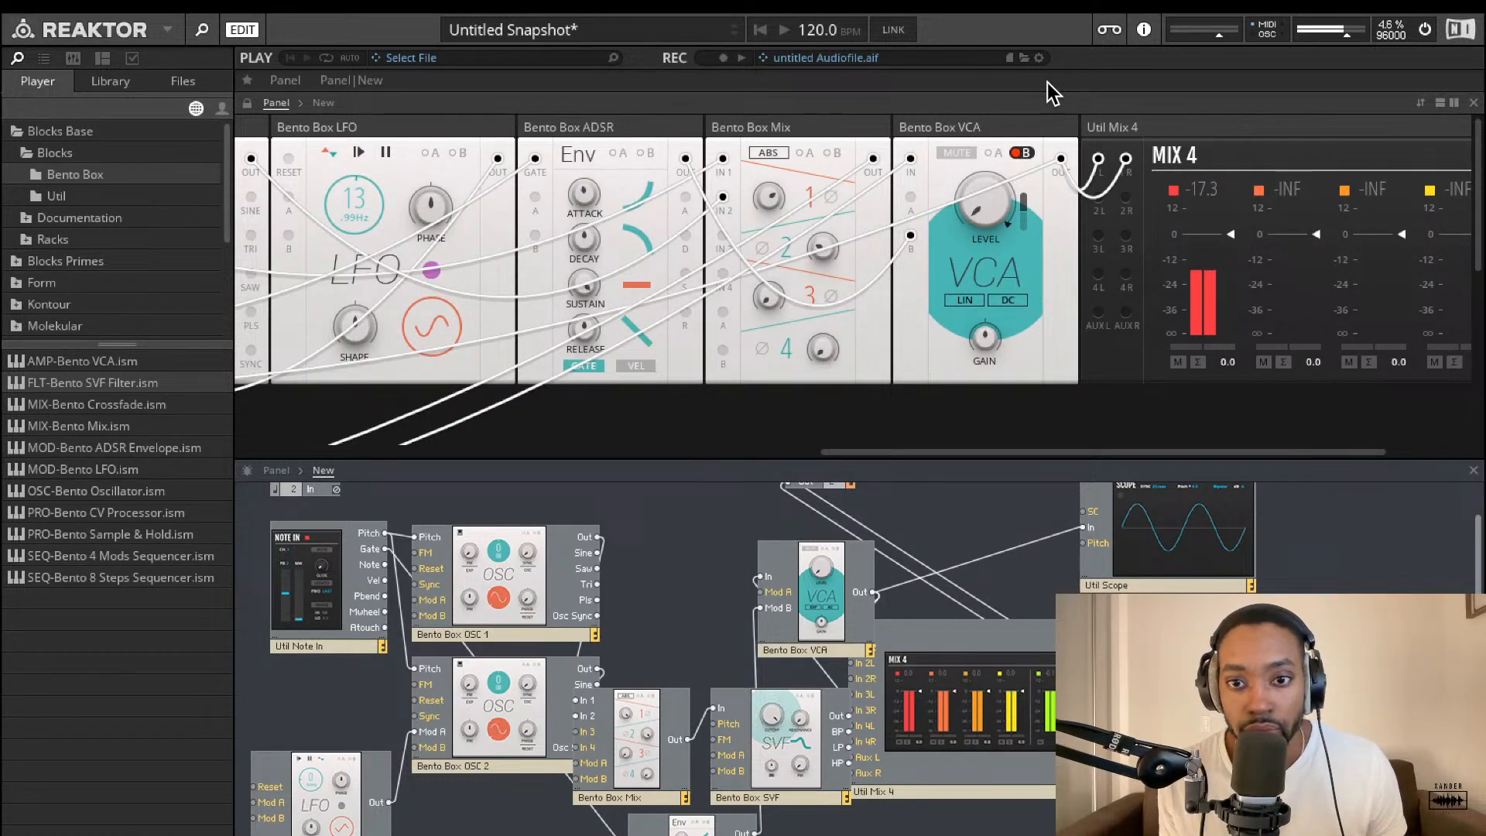
pyautogui.scroll(-5, 950, 255)
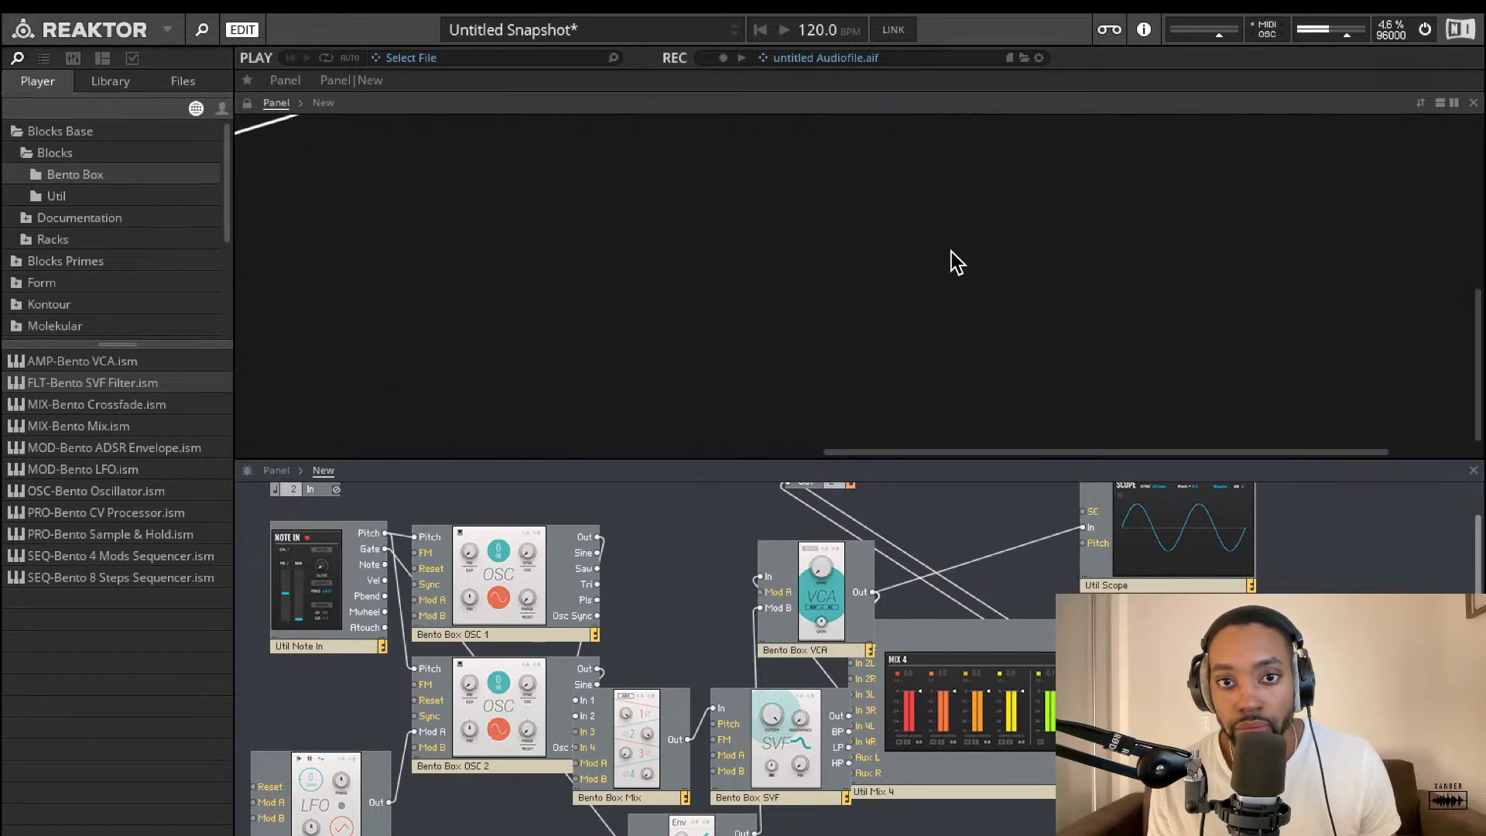
pyautogui.scroll(5, 909, 238)
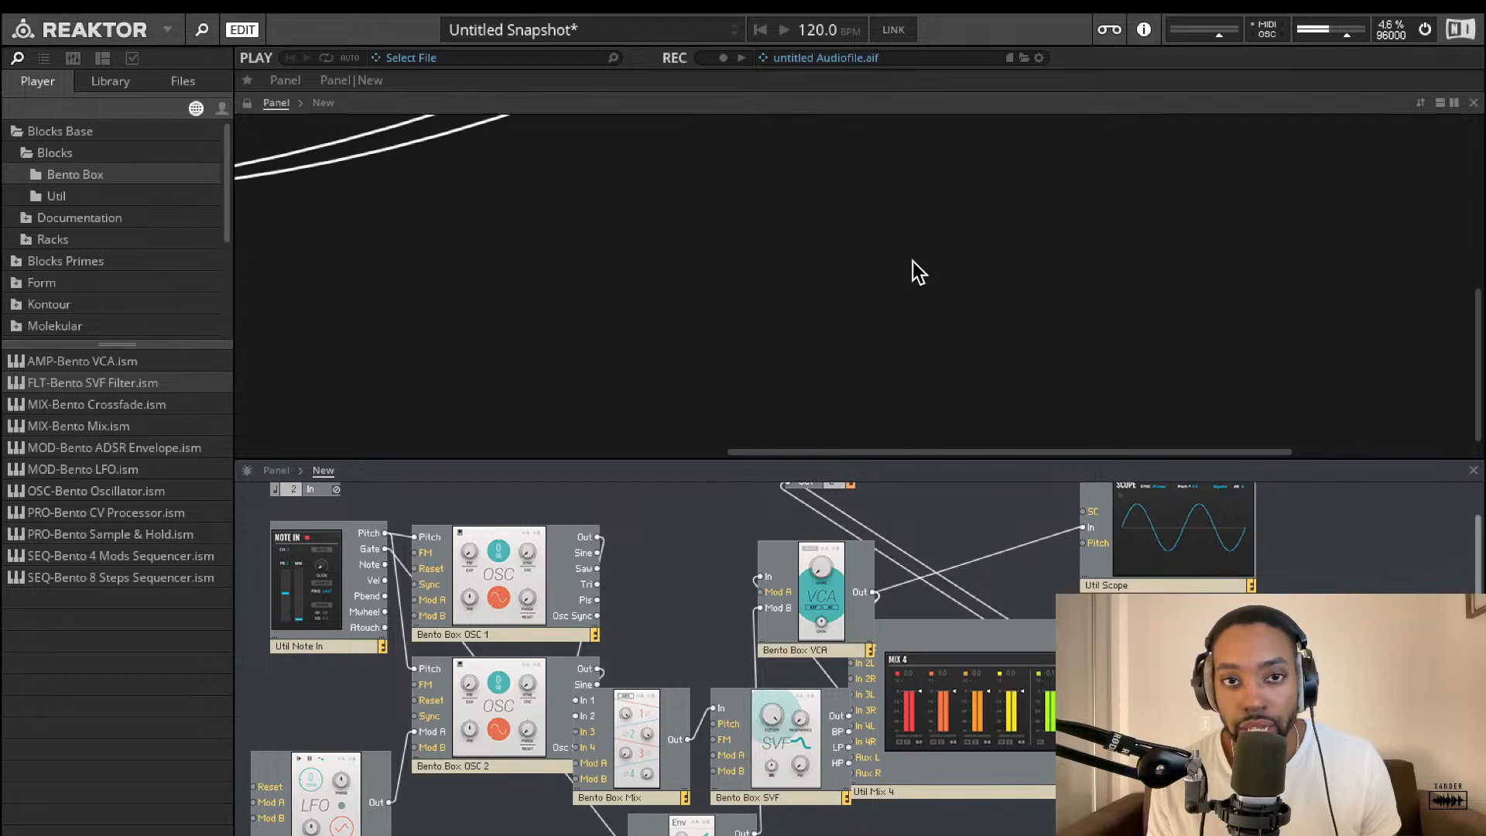
# Add the Rounds Reverb block from the Blocks Primes Rounds collection to the structure, beside the Util Mix 4
pyautogui.click(48, 197)
pyautogui.scroll(-1, 46, 236)
pyautogui.click(24, 193)
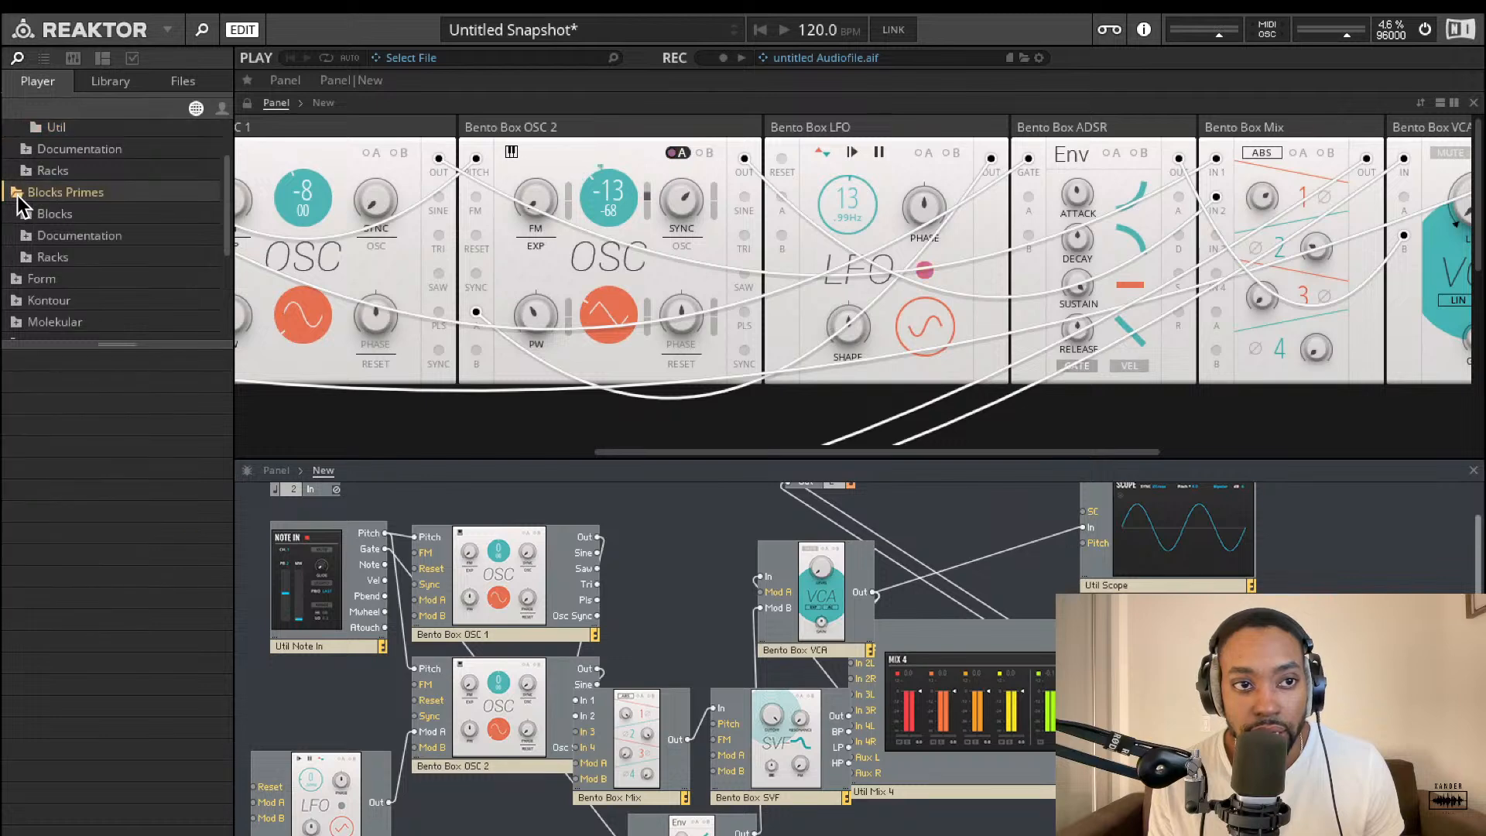
pyautogui.click(40, 215)
pyautogui.scroll(-1, 43, 280)
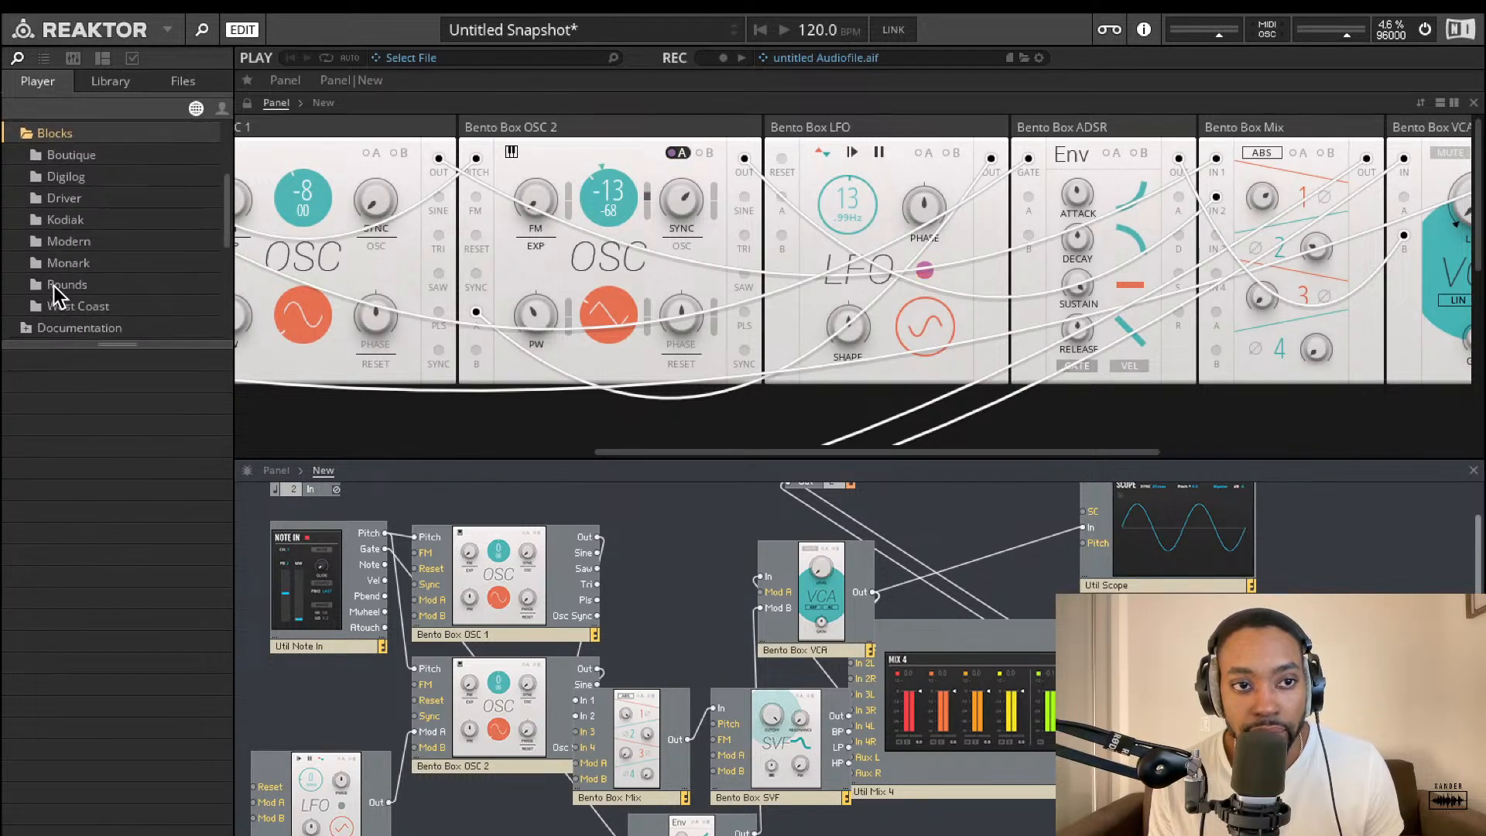
pyautogui.click(62, 279)
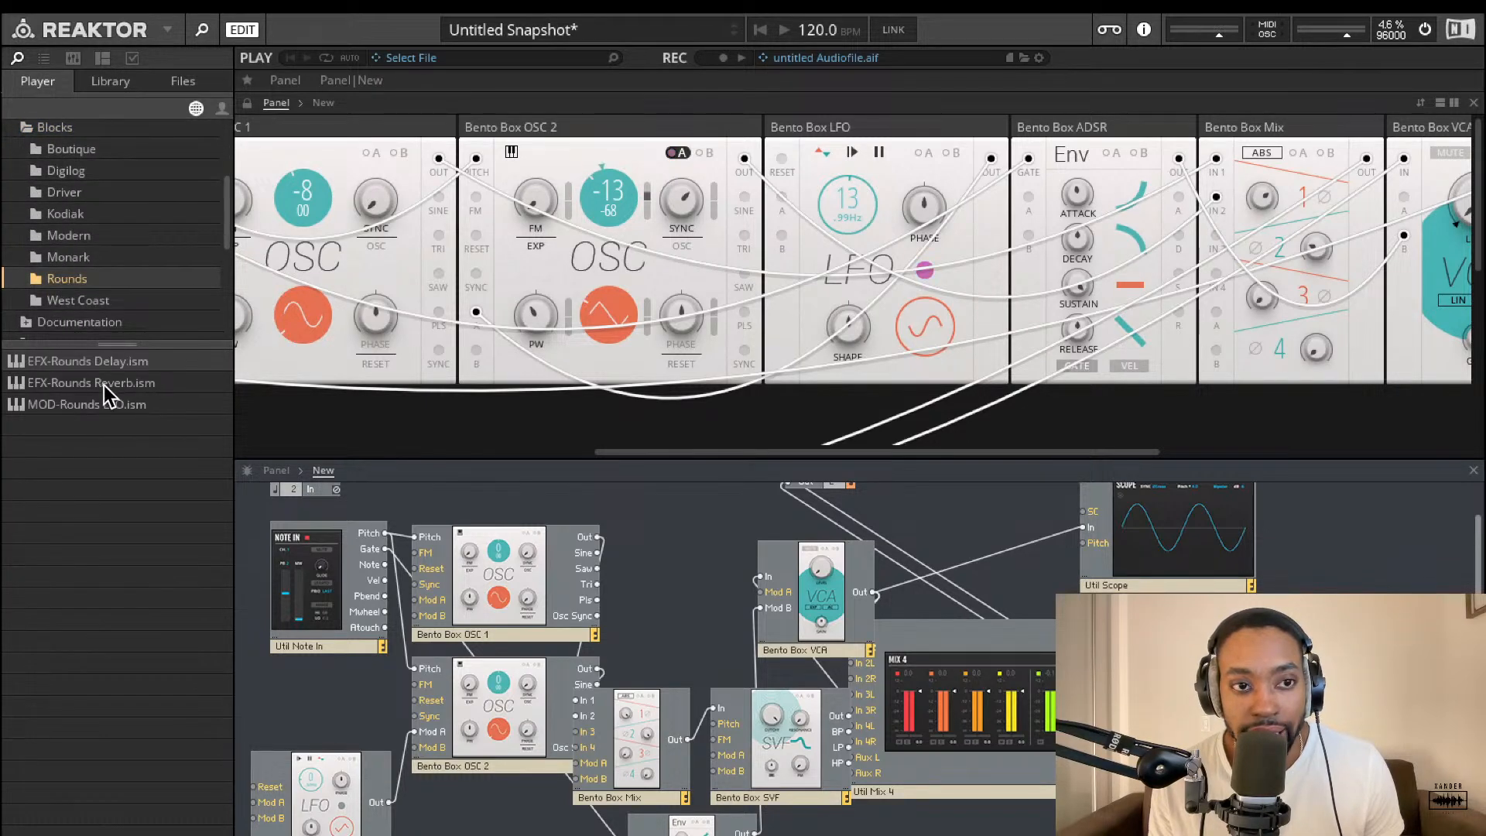
pyautogui.moveTo(102, 384); pyautogui.dragTo(1270, 576)
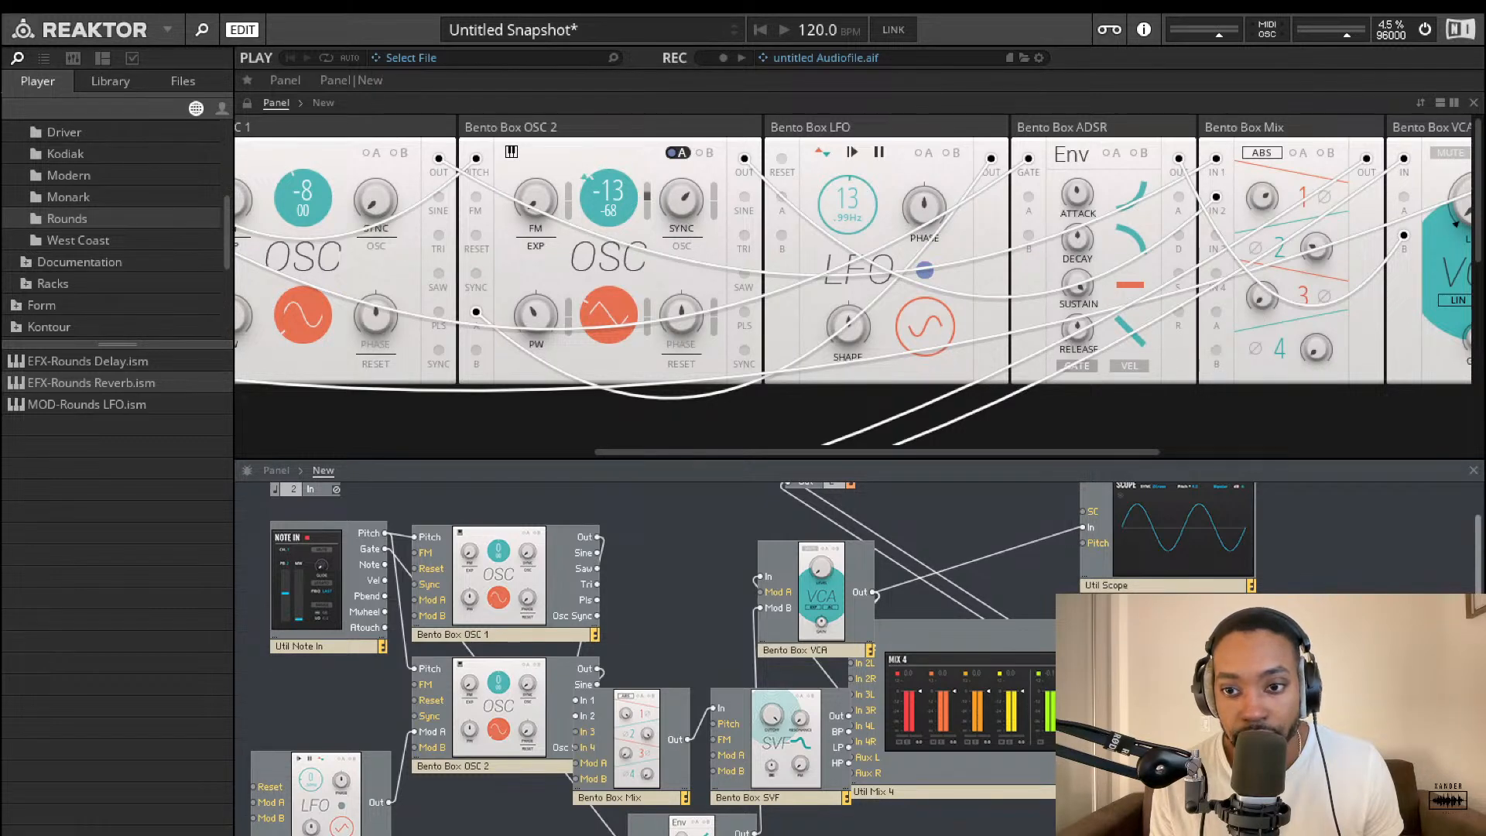
# Connect the Rounds Reverb's Out L to output 1 and its Out R to output 2
pyautogui.moveTo(1351, 672); pyautogui.dragTo(773, 470)
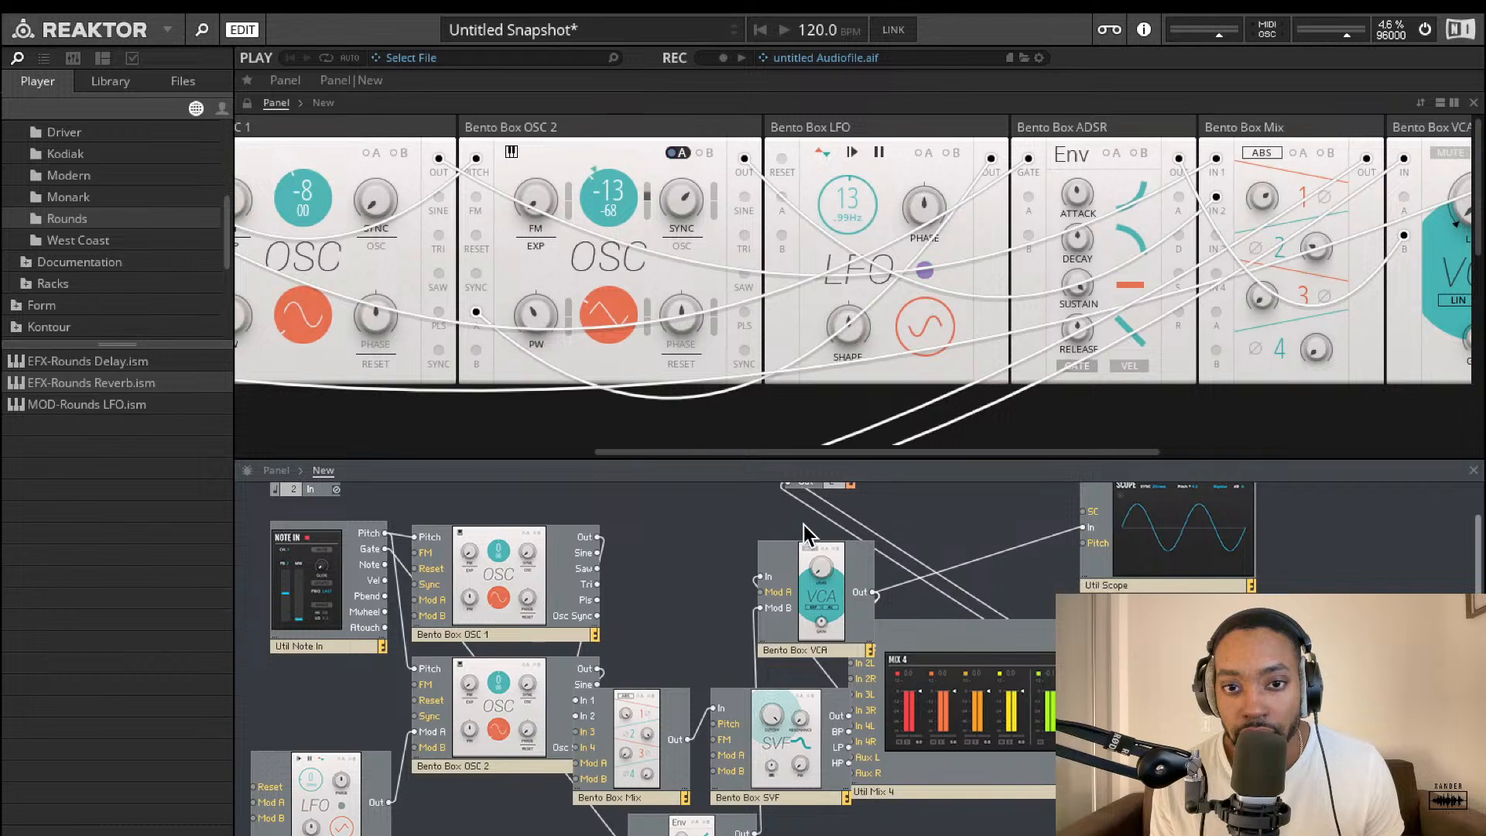
pyautogui.scroll(2, 803, 524)
pyautogui.moveTo(1350, 707); pyautogui.dragTo(788, 502)
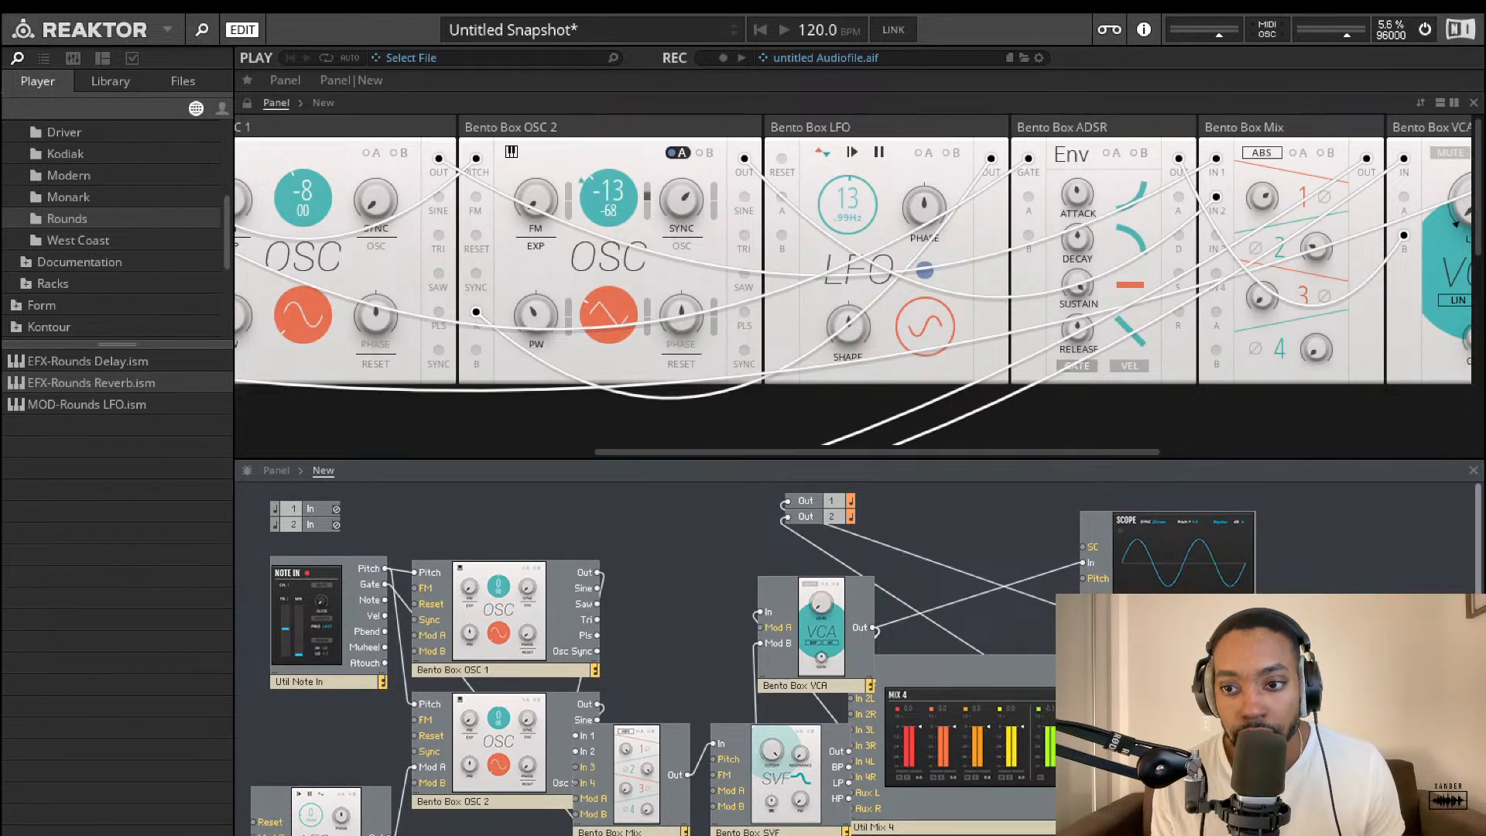
pyautogui.moveTo(1350, 722); pyautogui.dragTo(786, 517)
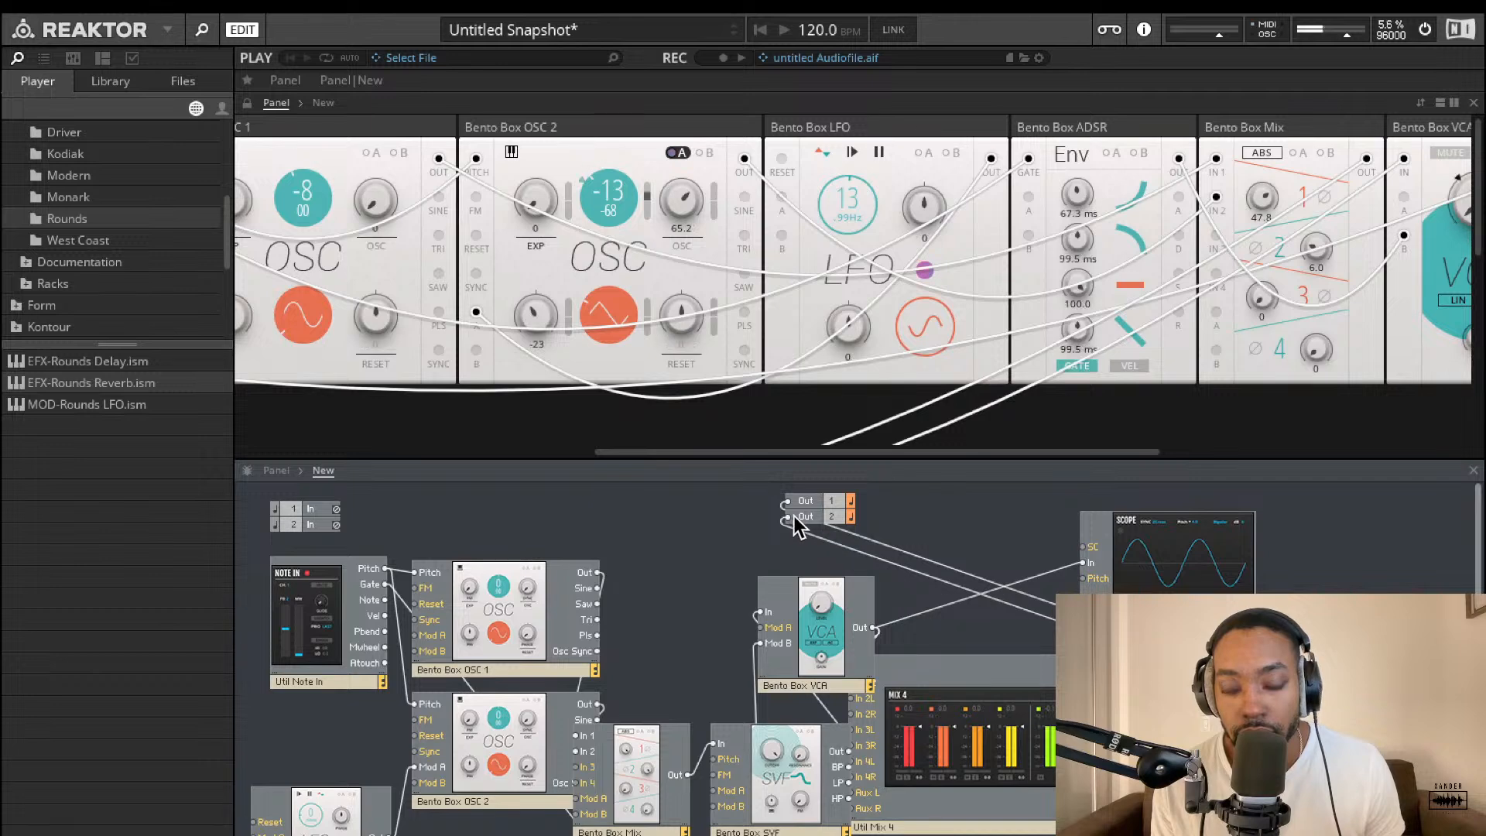
# Raise the feedback on the Rounds Reverb
pyautogui.hscroll(10, 1057, 276)
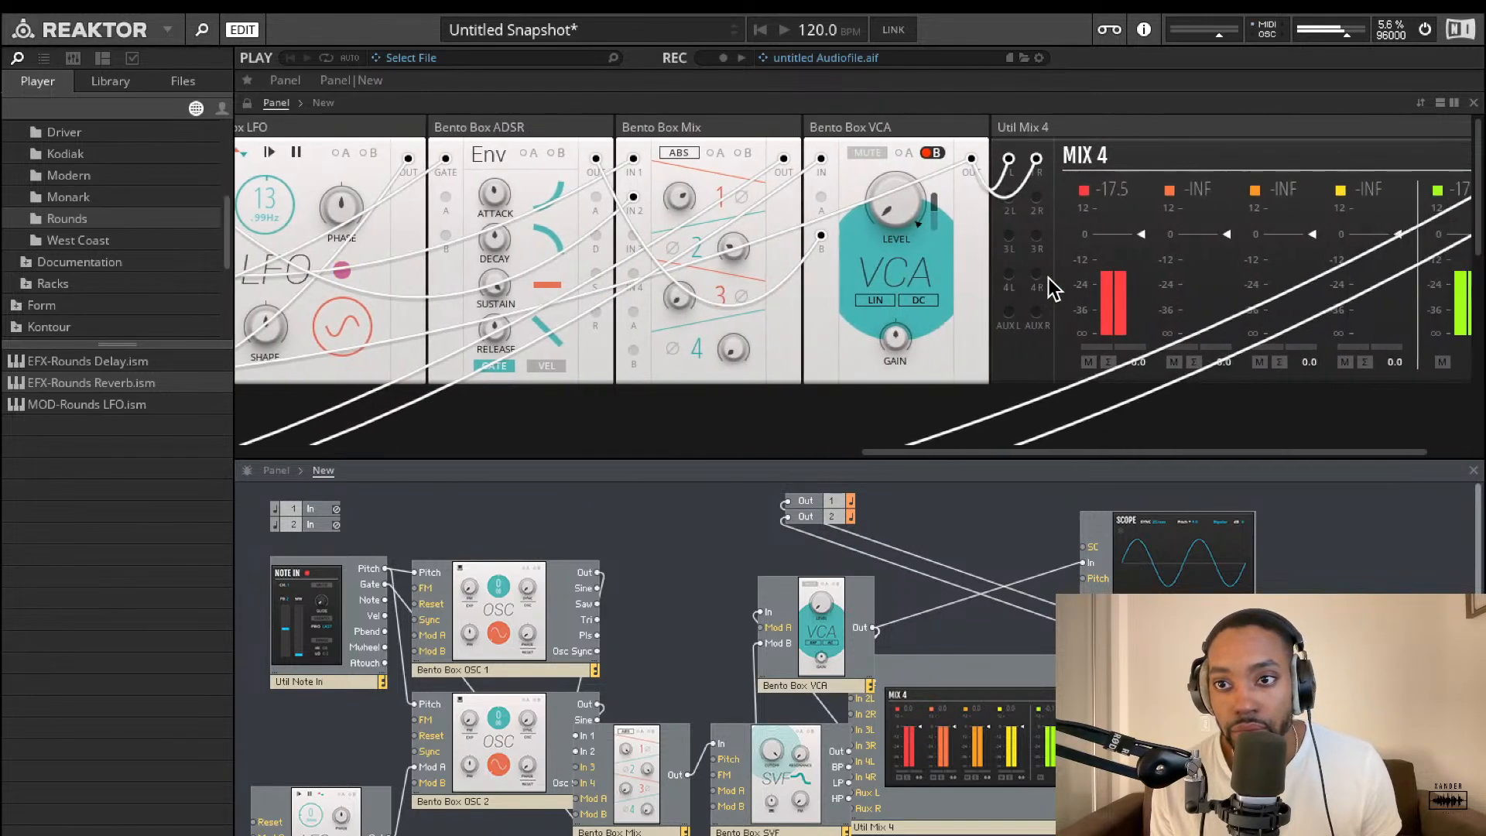
pyautogui.hscroll(5, 1051, 277)
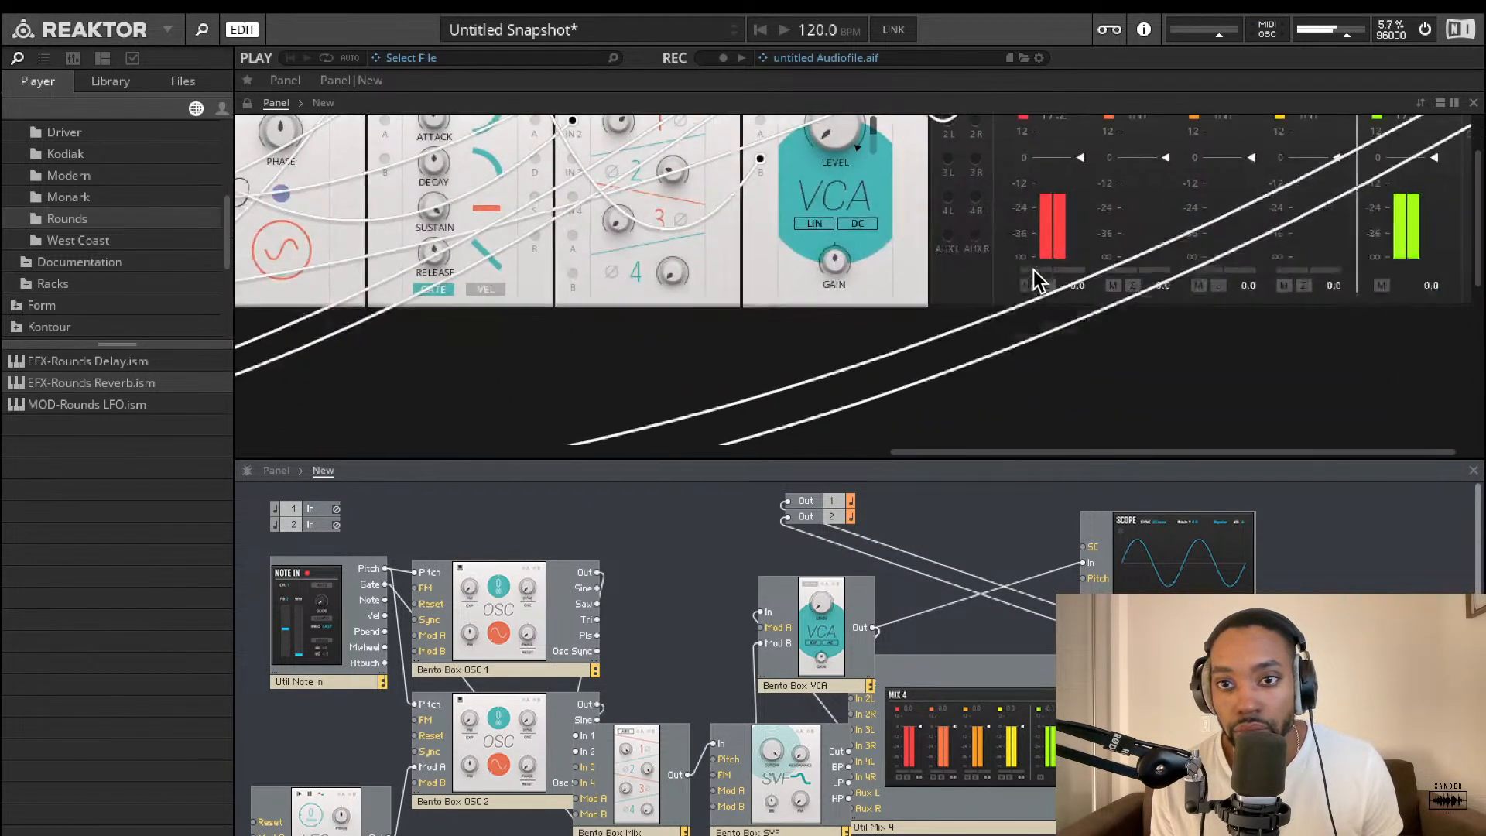
pyautogui.scroll(-5, 1018, 268)
pyautogui.hscroll(-8, 1018, 268)
pyautogui.scroll(5, 987, 271)
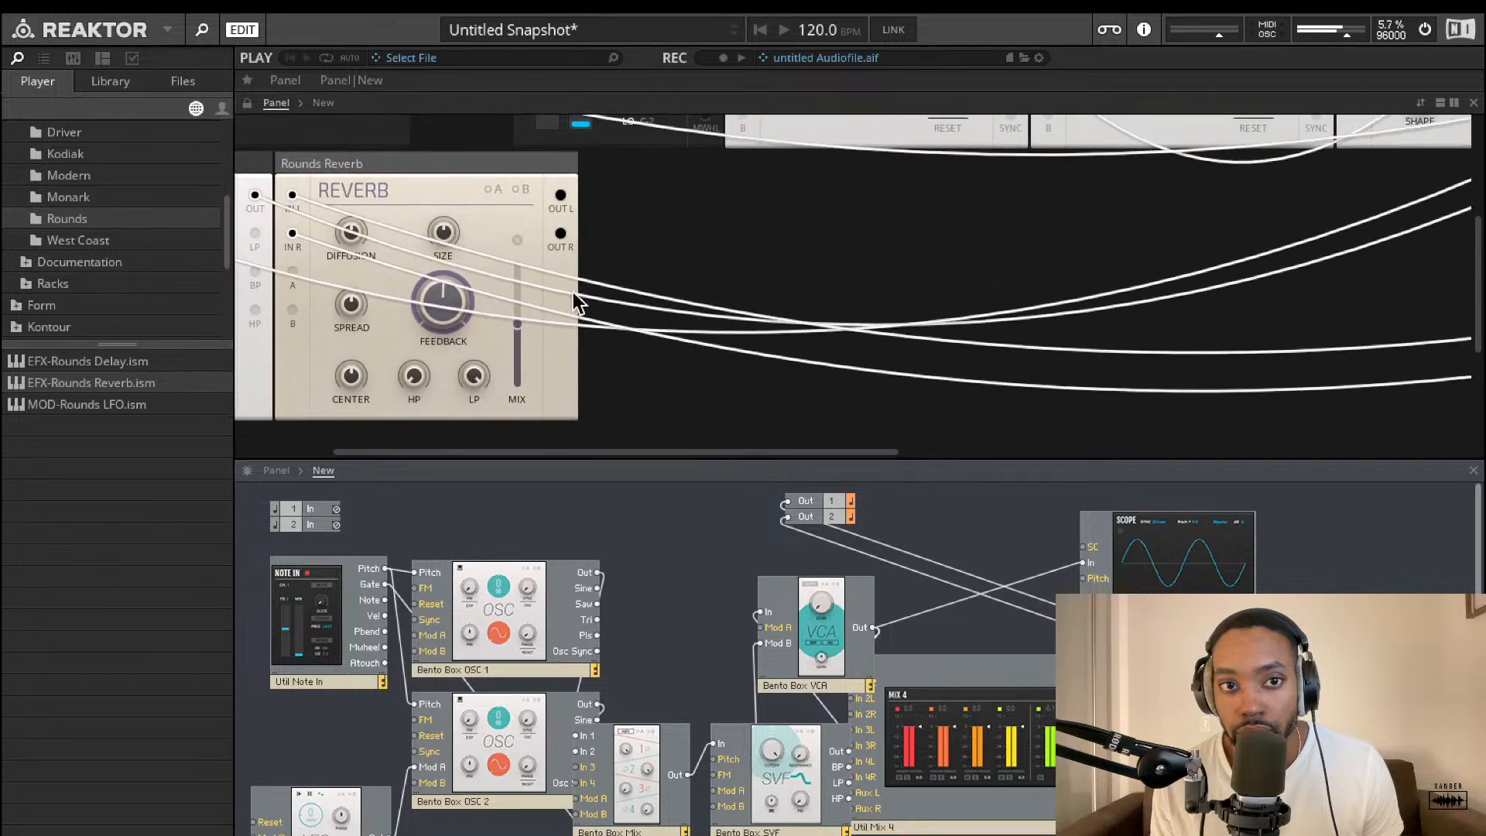
pyautogui.moveTo(452, 310); pyautogui.dragTo(453, 215)
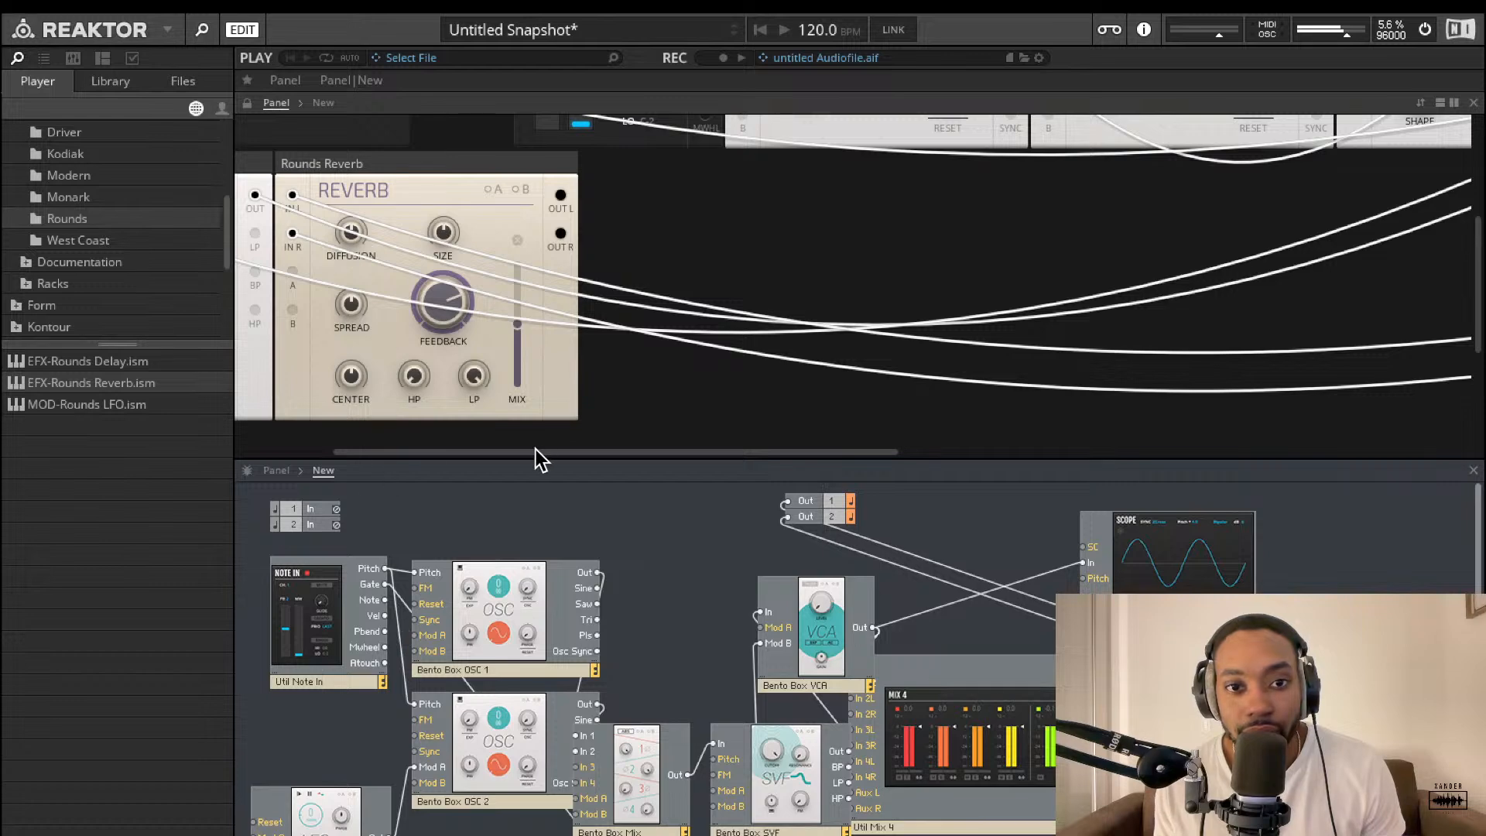
# Swap the panel and structure views so the structure is above, and review the patch's blocks and cabling
pyautogui.scroll(5, 718, 306)
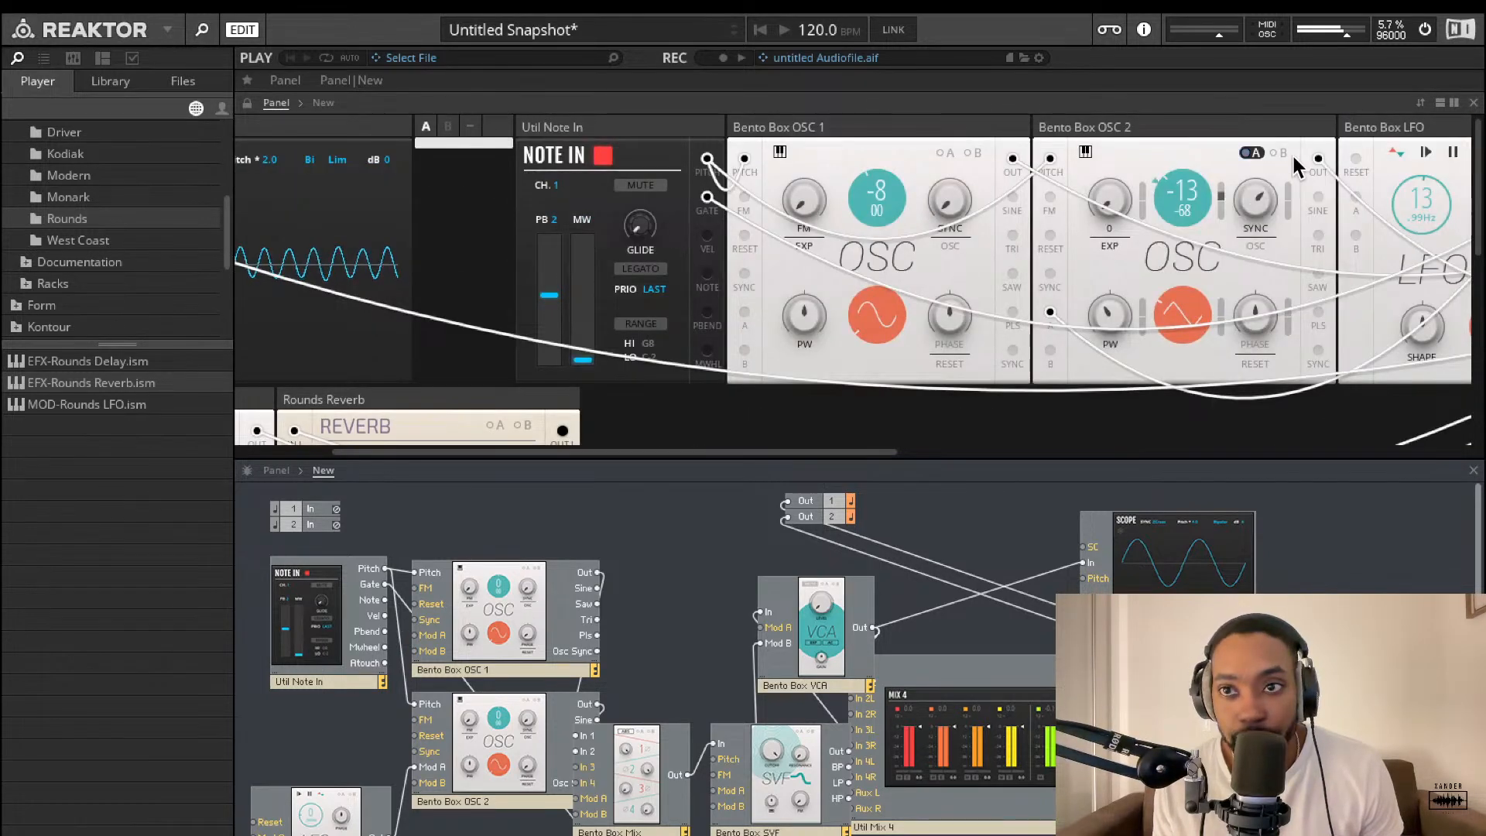
pyautogui.click(1421, 103)
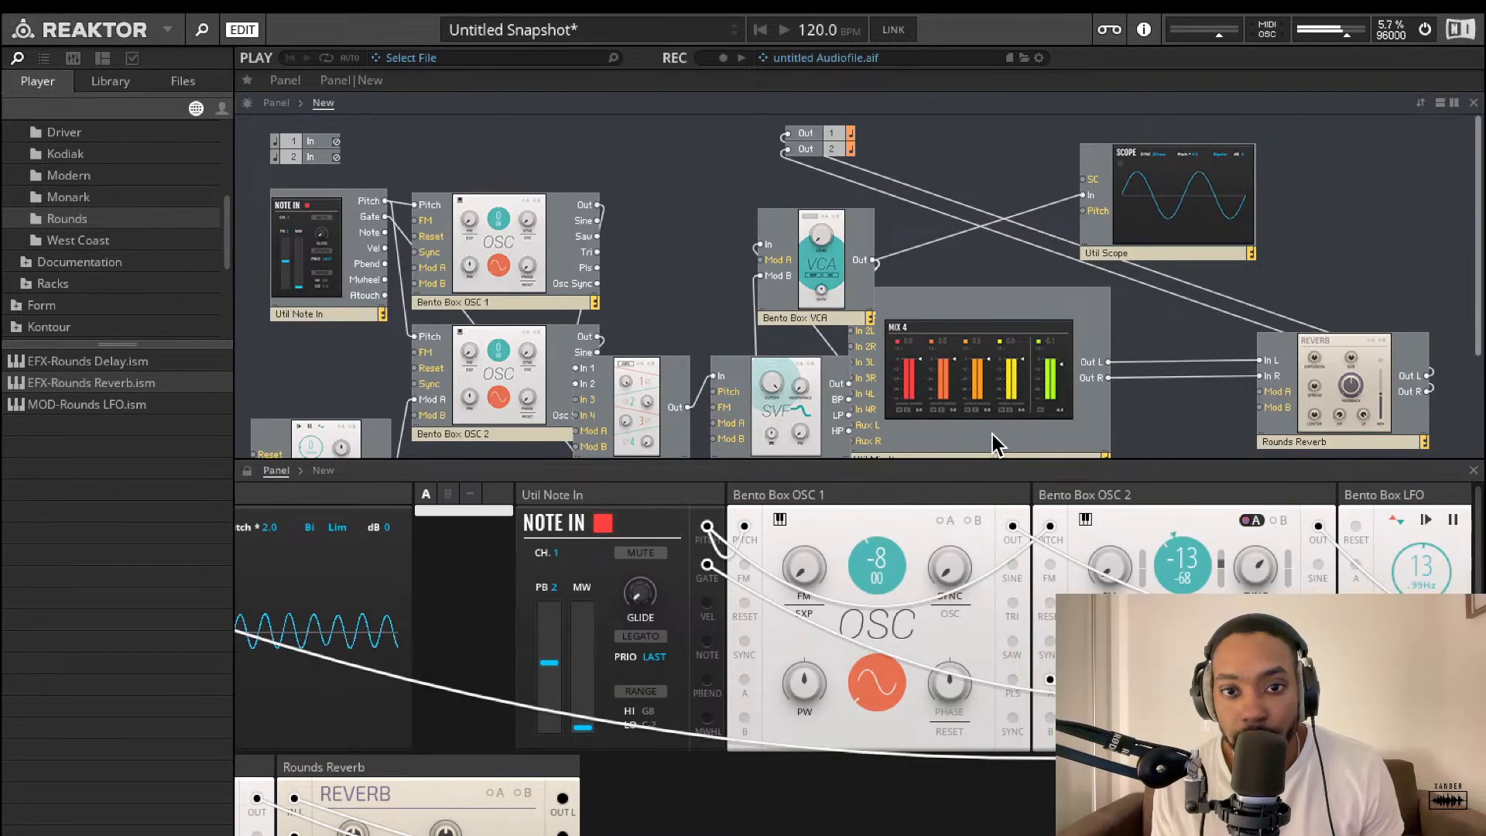
pyautogui.hscroll(10, 852, 619)
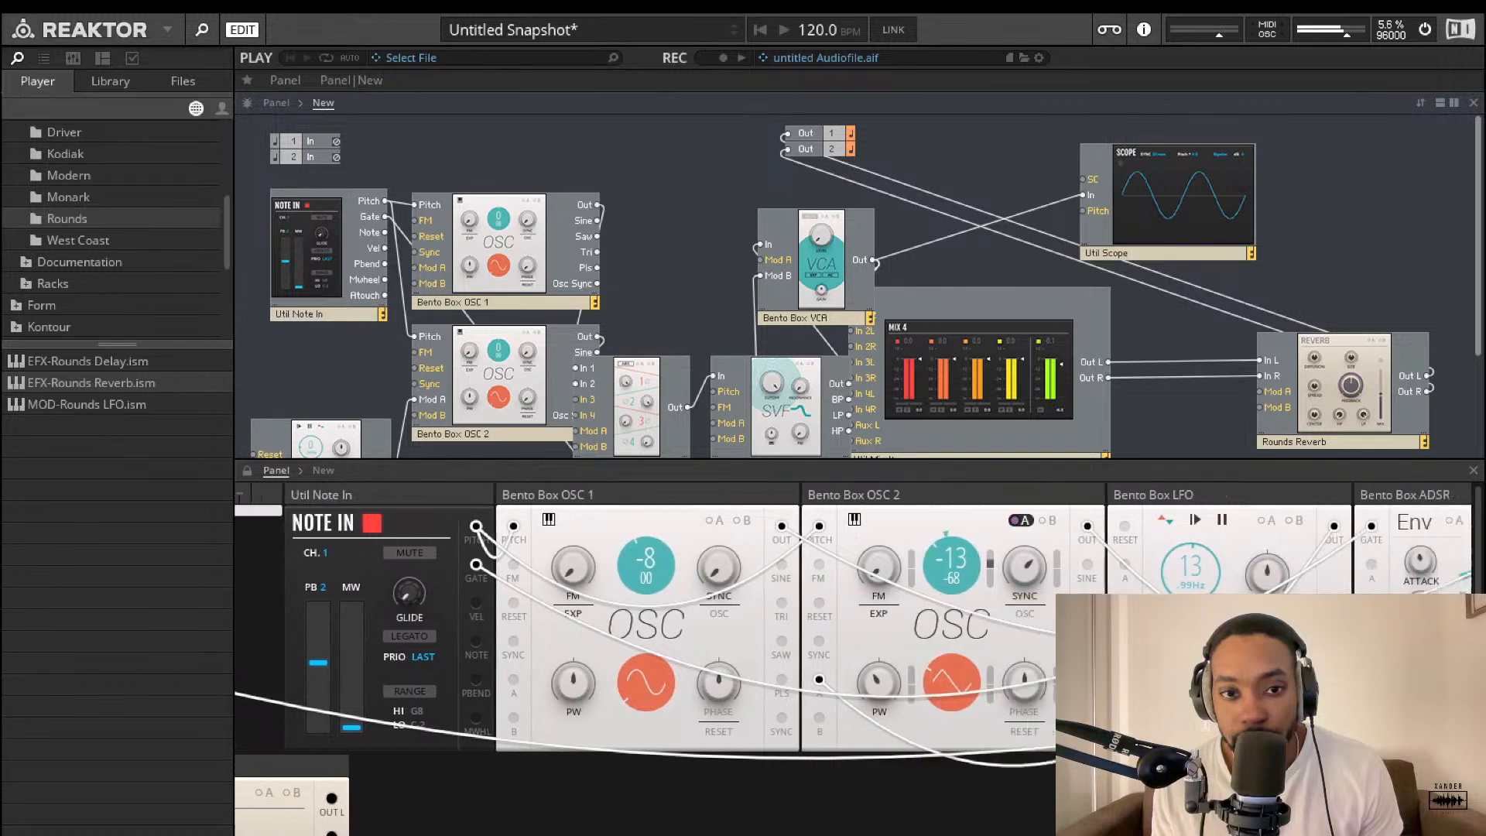
pyautogui.hscroll(2, 778, 635)
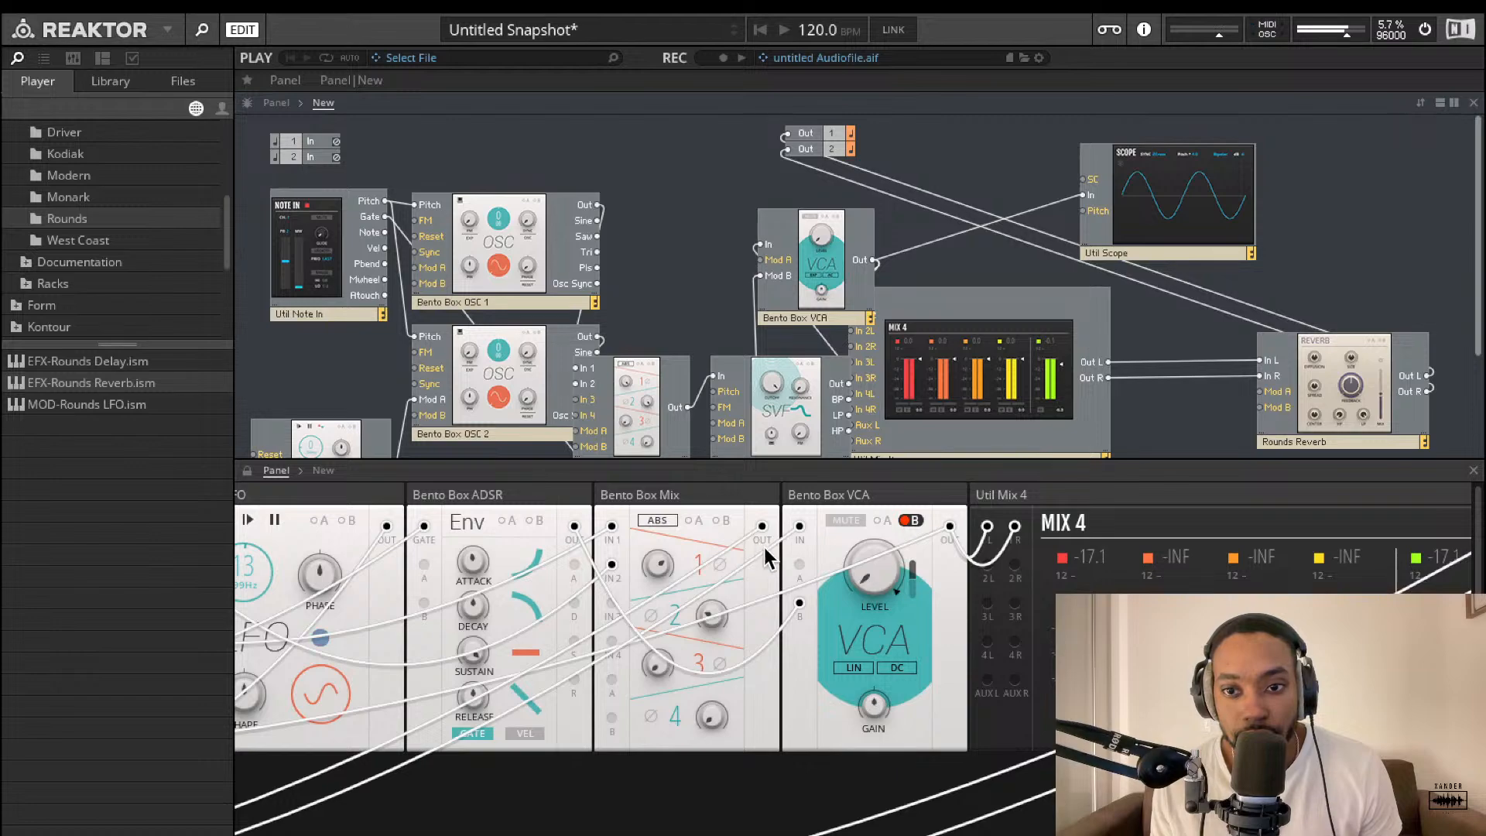
pyautogui.hscroll(-10, 763, 546)
pyautogui.hscroll(-15, 737, 555)
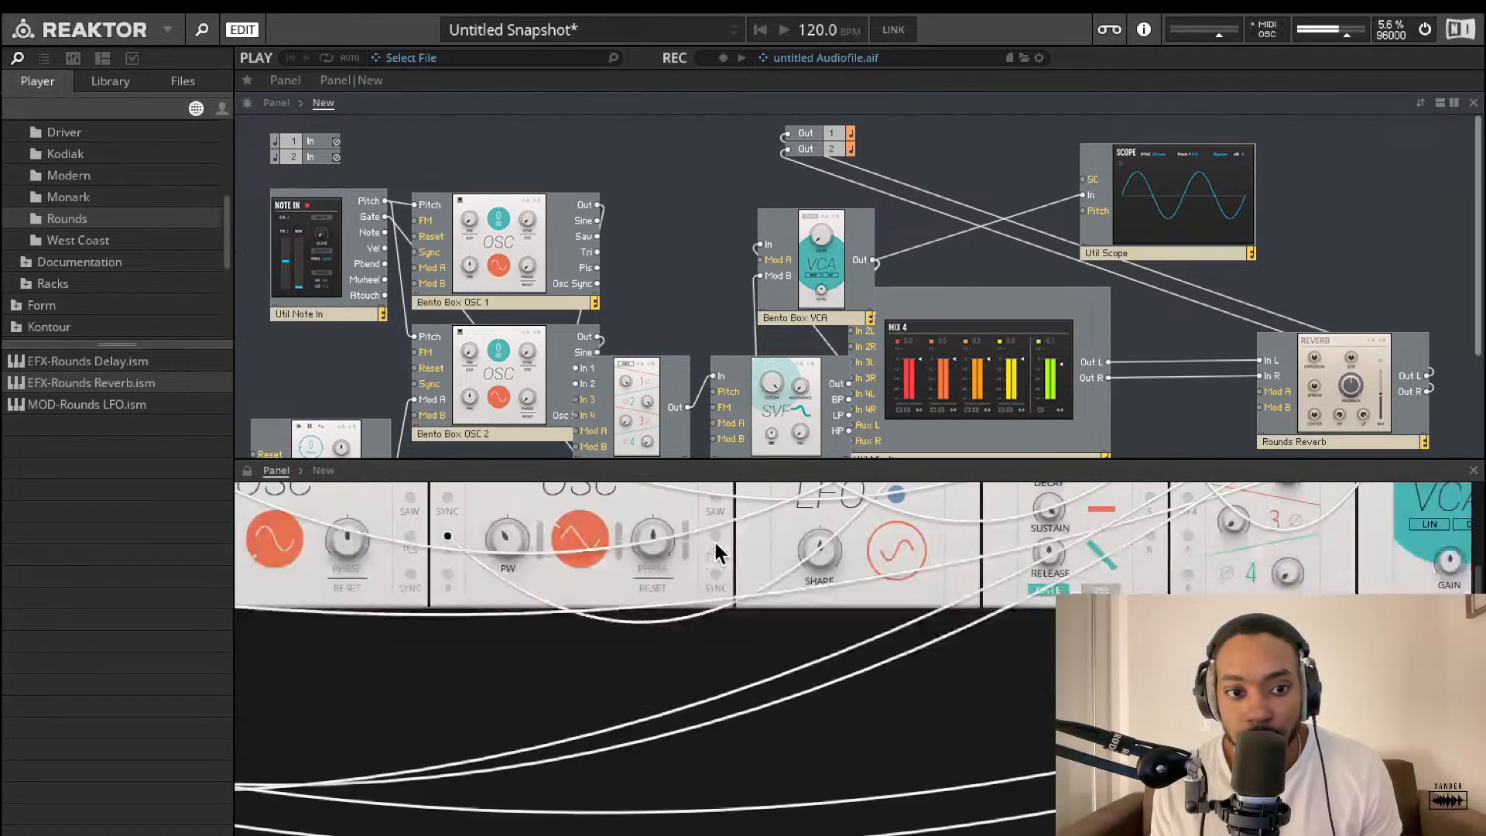
pyautogui.scroll(-5, 727, 556)
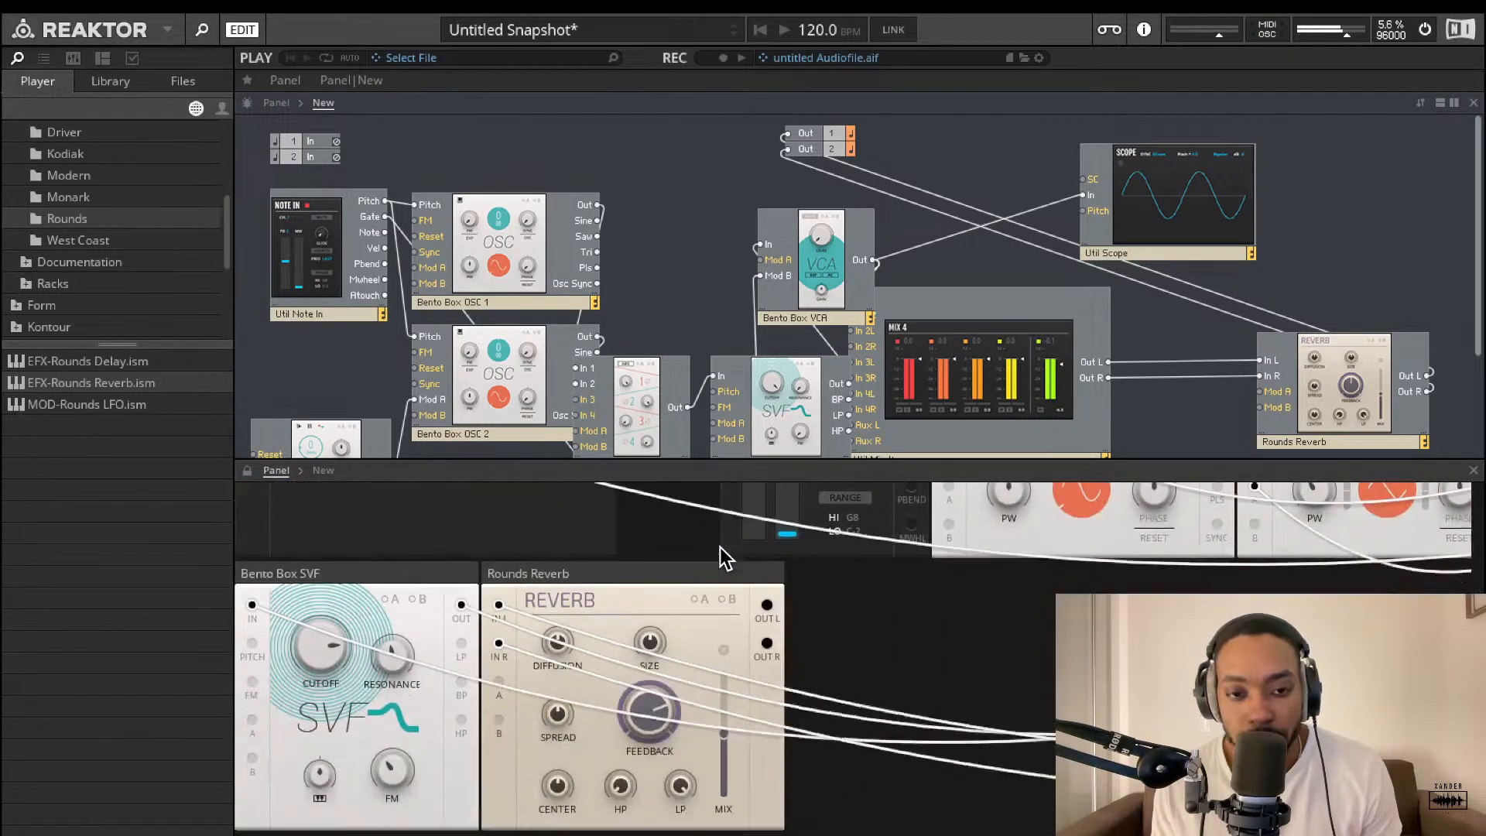
pyautogui.scroll(2, 715, 569)
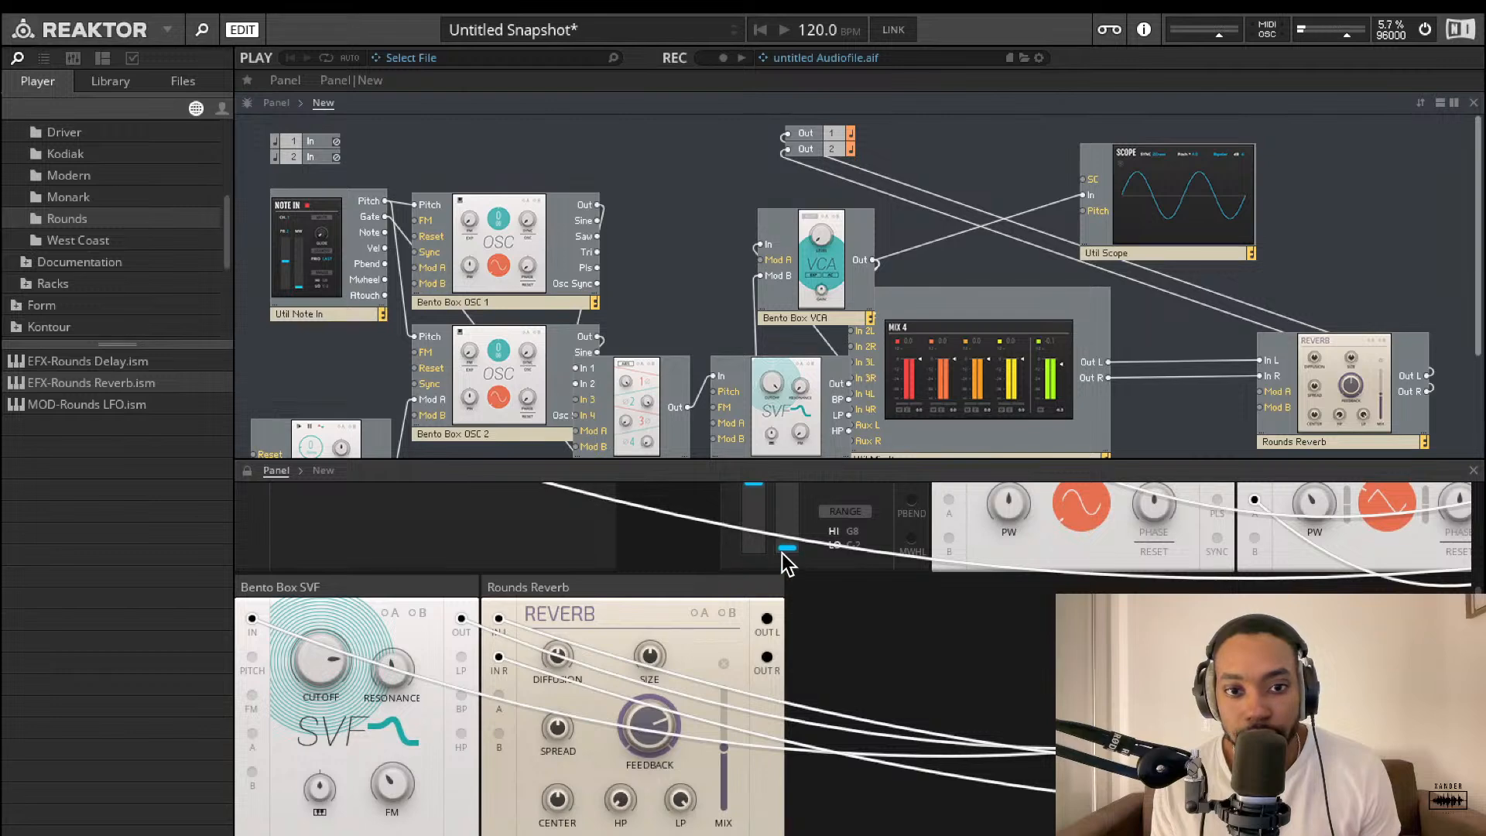
pyautogui.scroll(4, 780, 557)
pyautogui.scroll(-3, 781, 557)
pyautogui.scroll(4, 832, 534)
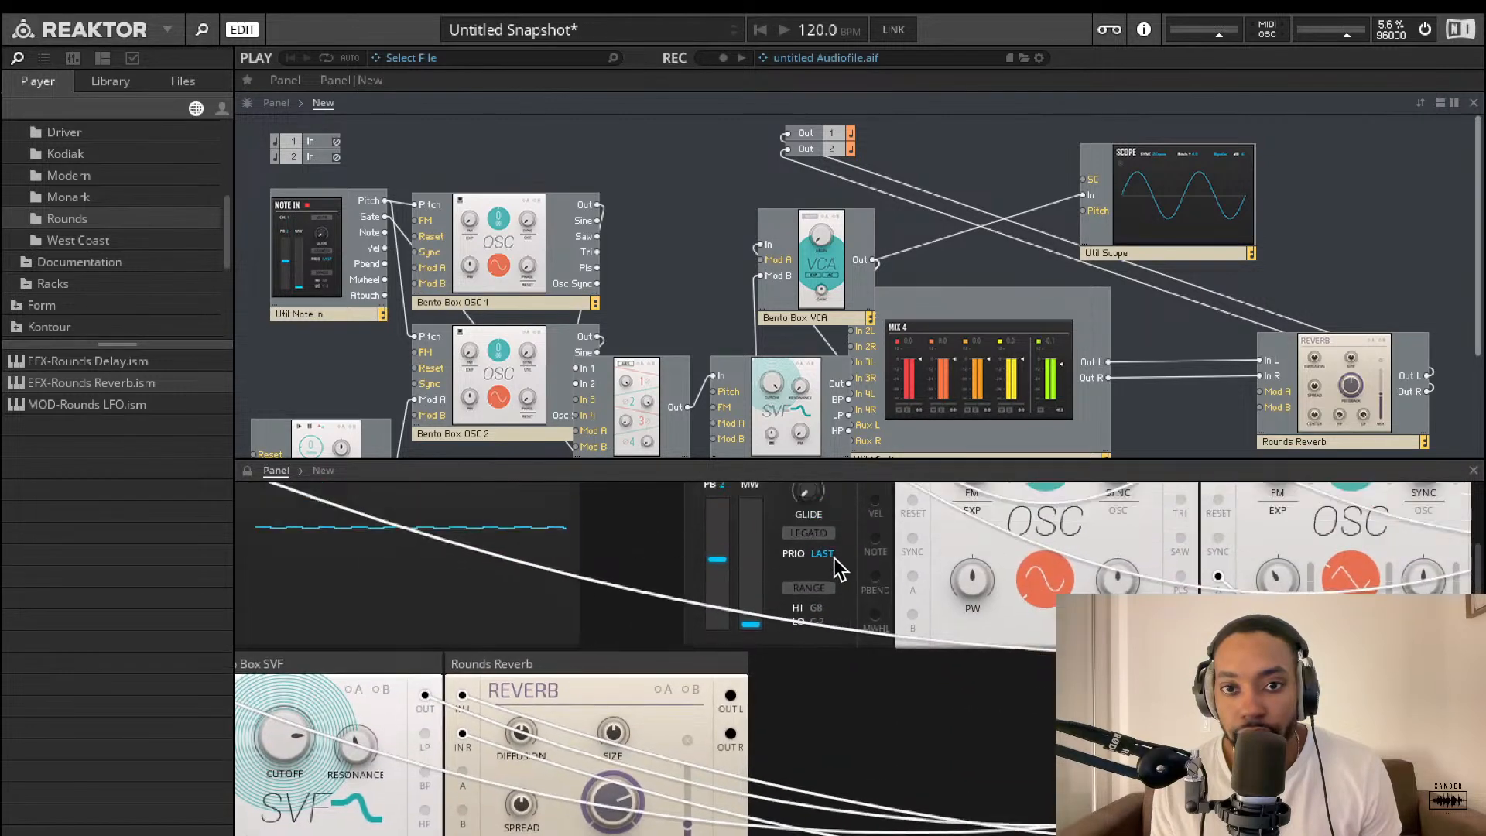